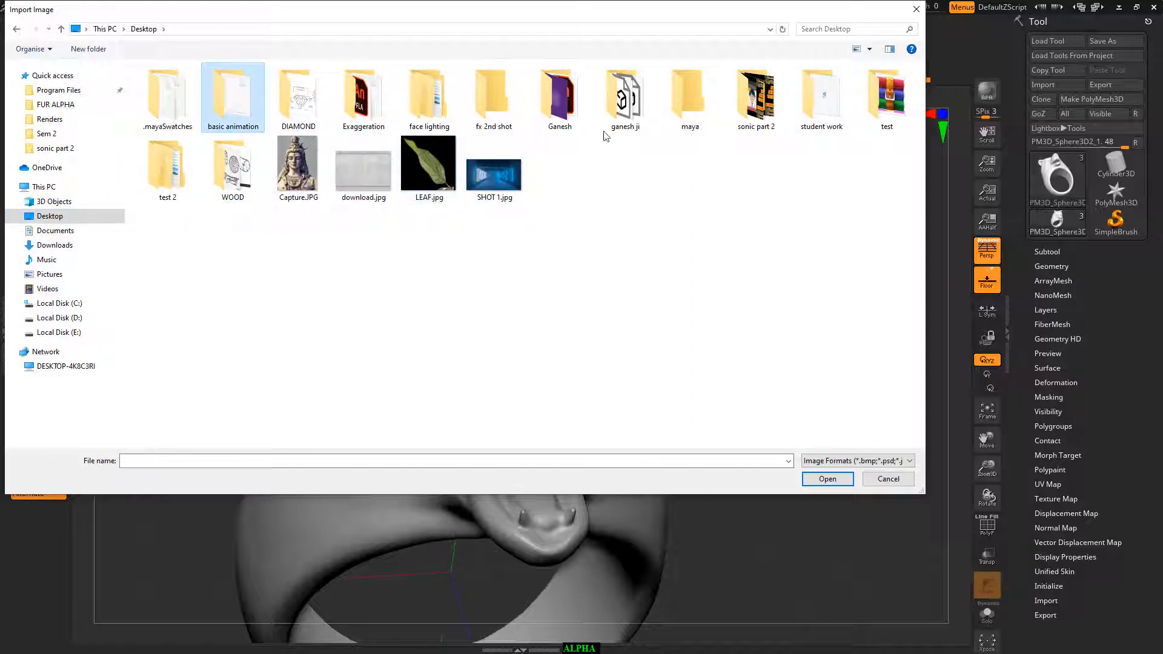
{"action": "left_click", "coordinate": [733, 186]}
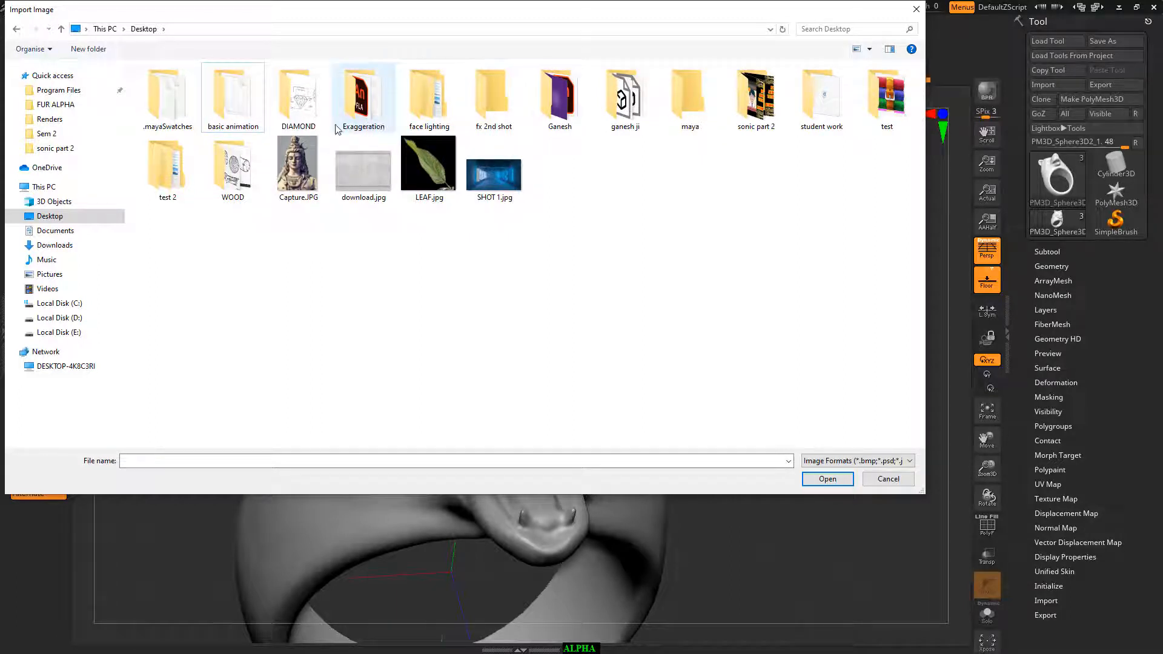
{"action": "left_click", "coordinate": [303, 110]}
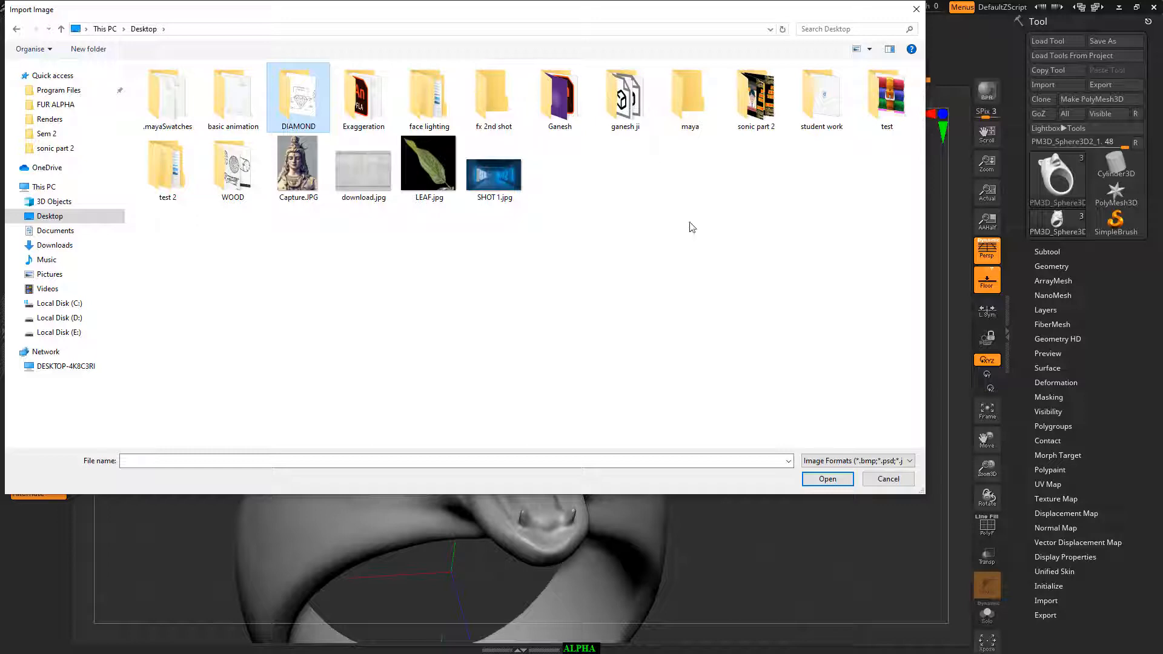
{"action": "key", "text": "ctrl+alt+Tab"}
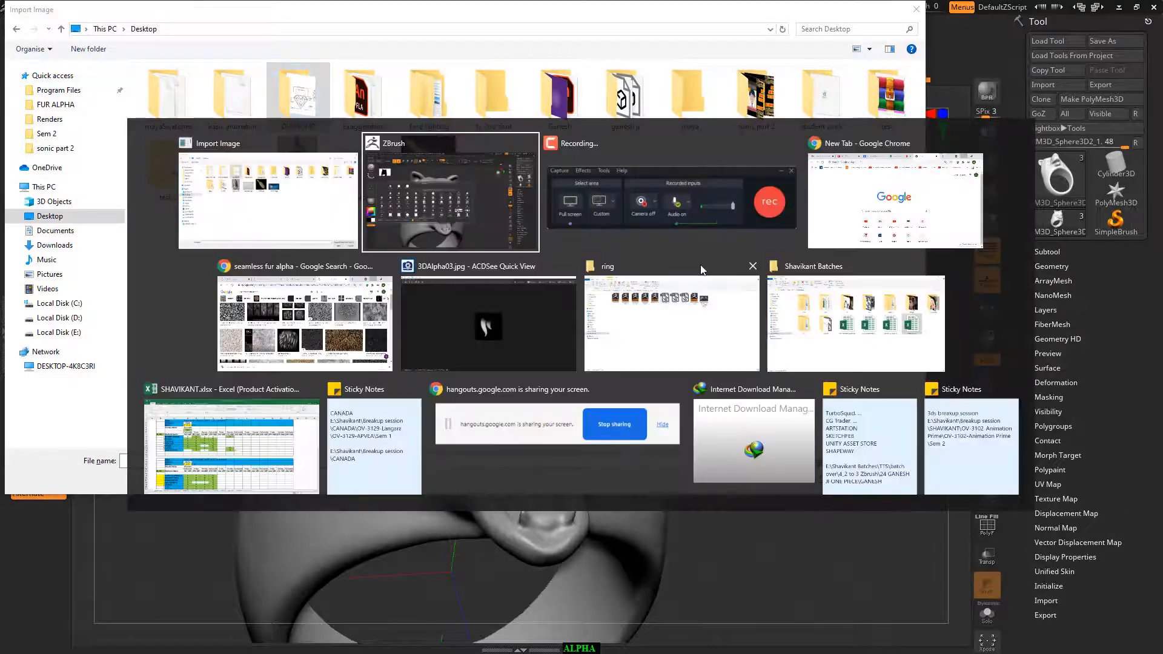
{"action": "left_click", "coordinate": [663, 202]}
{"action": "left_click", "coordinate": [1106, 598]}
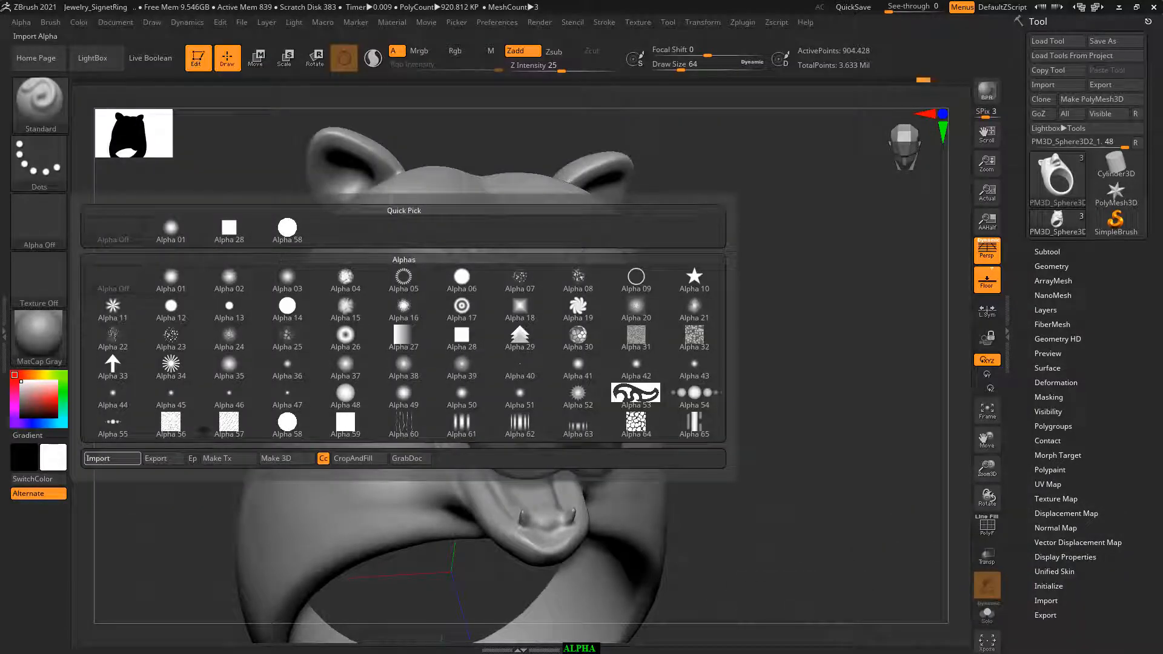
{"action": "key", "text": "ctrl+alt+Tab"}
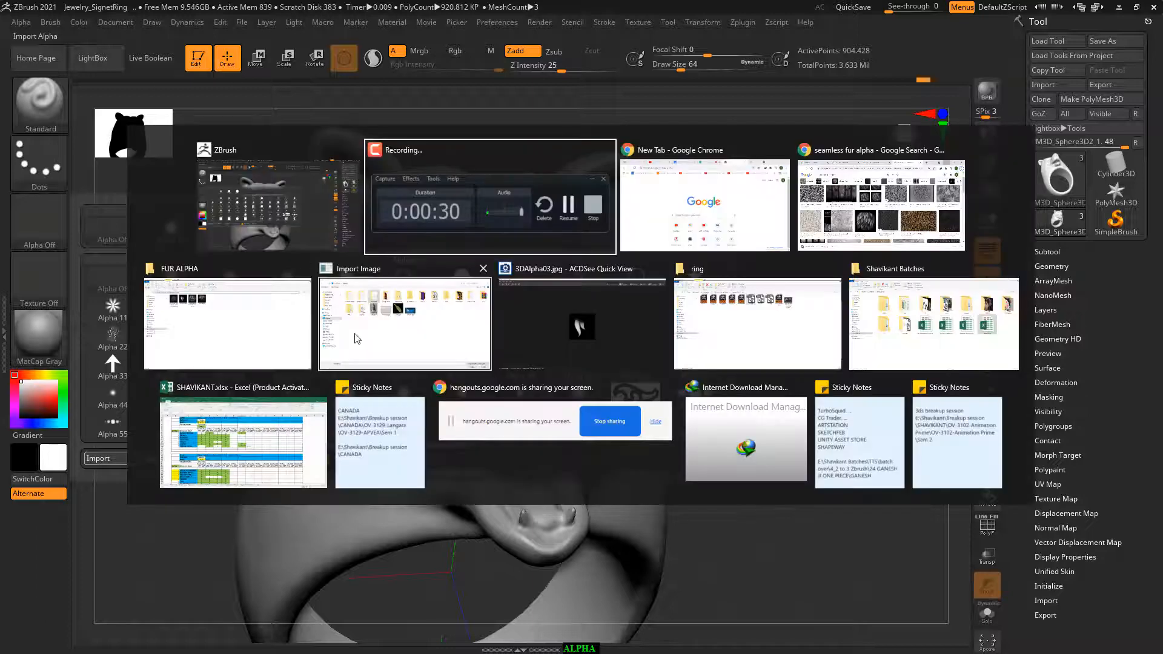
{"action": "left_click", "coordinate": [261, 215]}
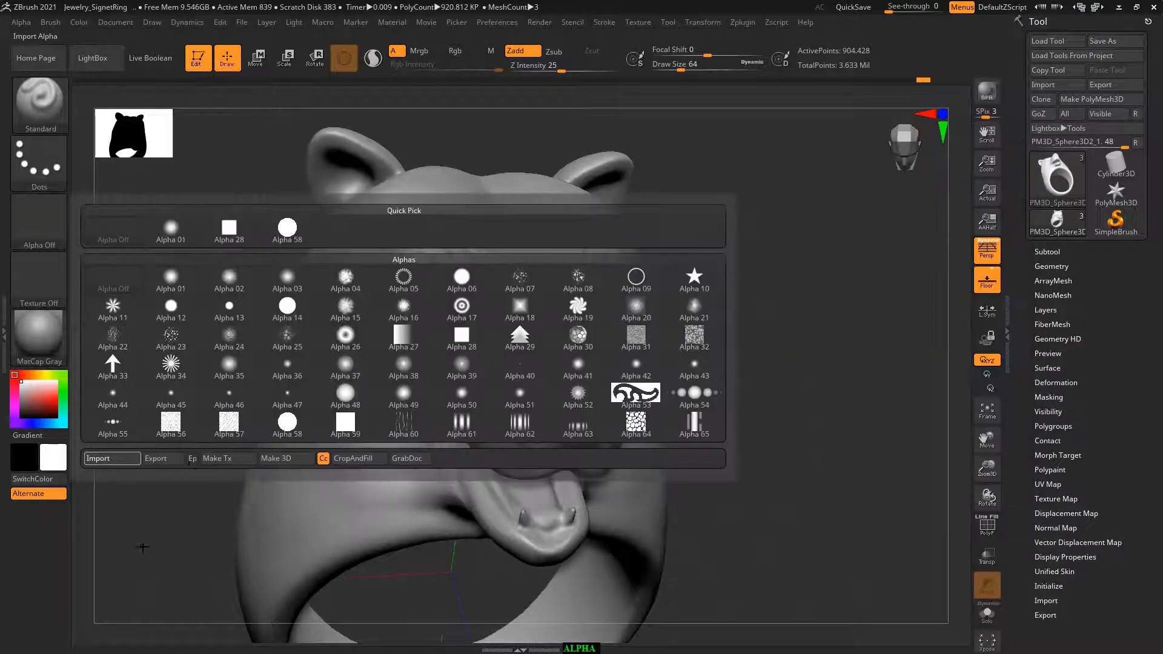
{"action": "key", "text": "ctrl+alt+Tab"}
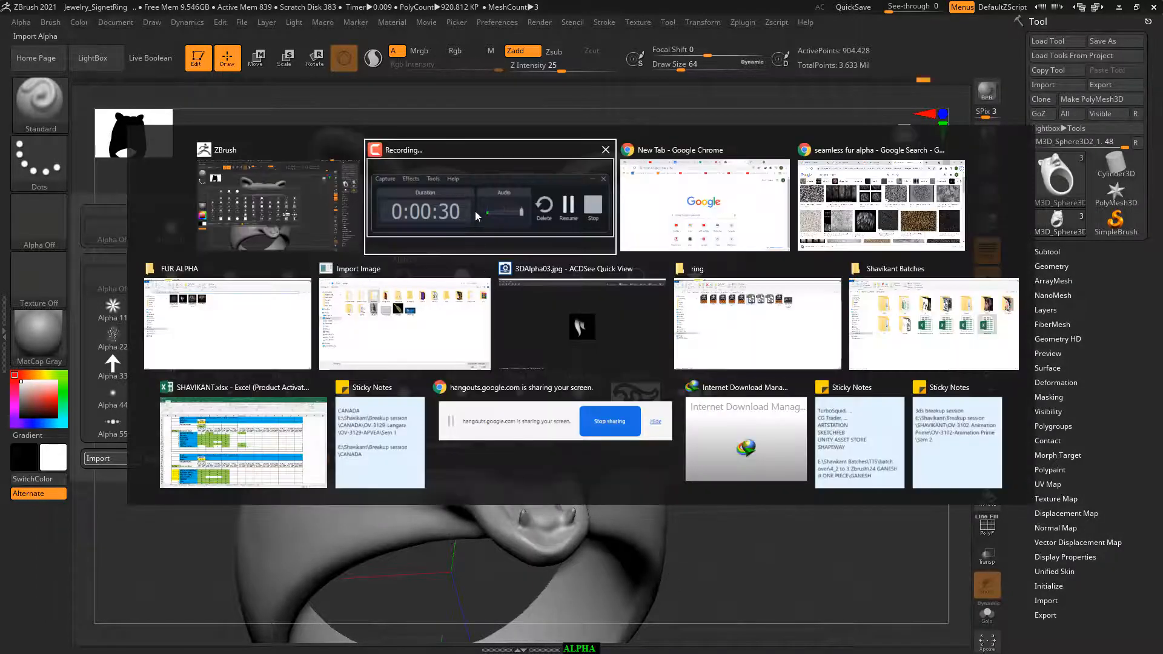
{"action": "left_click", "coordinate": [606, 149]}
{"action": "left_click", "coordinate": [1101, 593]}
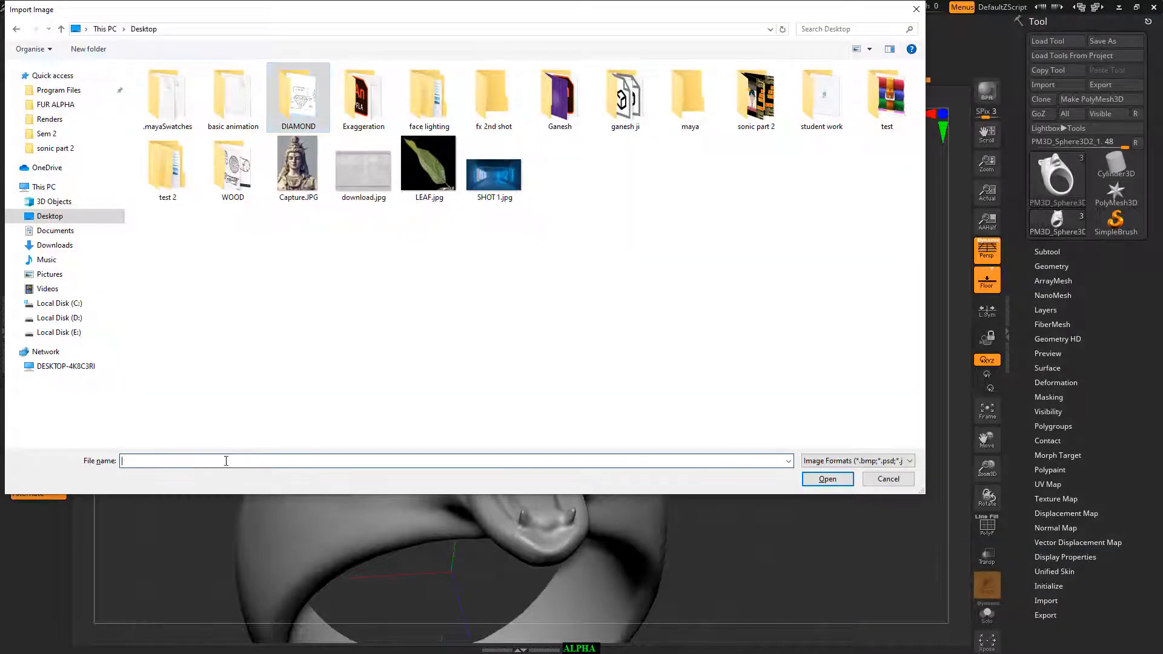
Import all four images from the Exaggeration\FUR ALPHA folder on the Desktop as alphas.
{"action": "key", "text": "ctrl+v"}
{"action": "key", "text": "Return"}
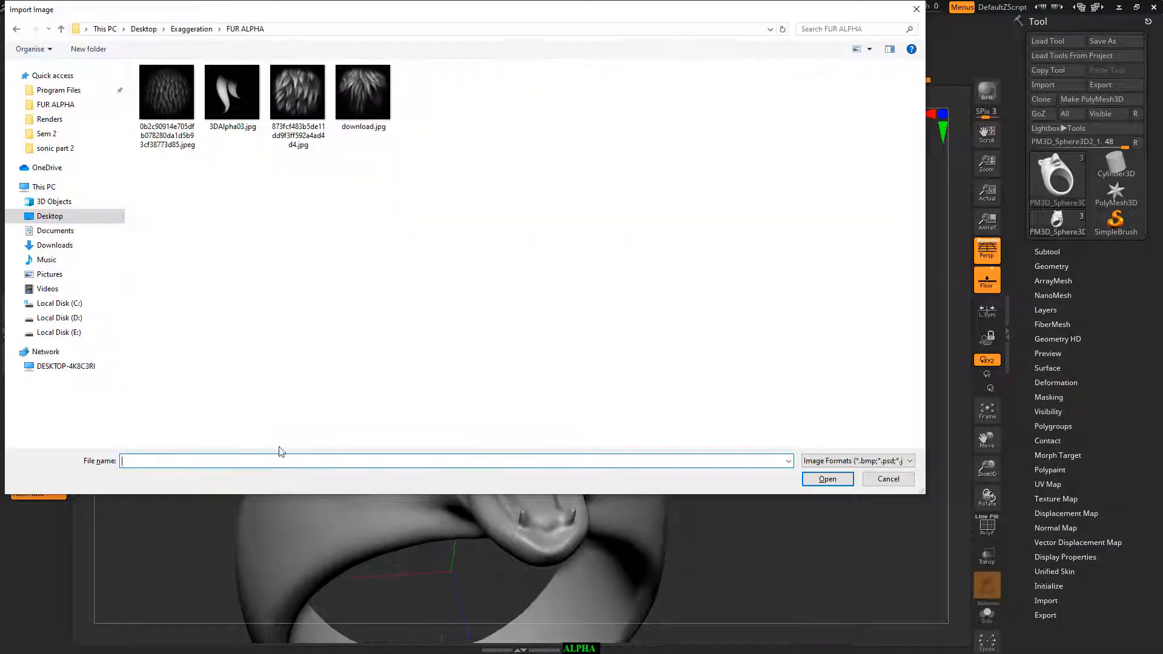
{"action": "left_click_drag", "start_coordinate": [481, 226], "coordinate": [124, 51]}
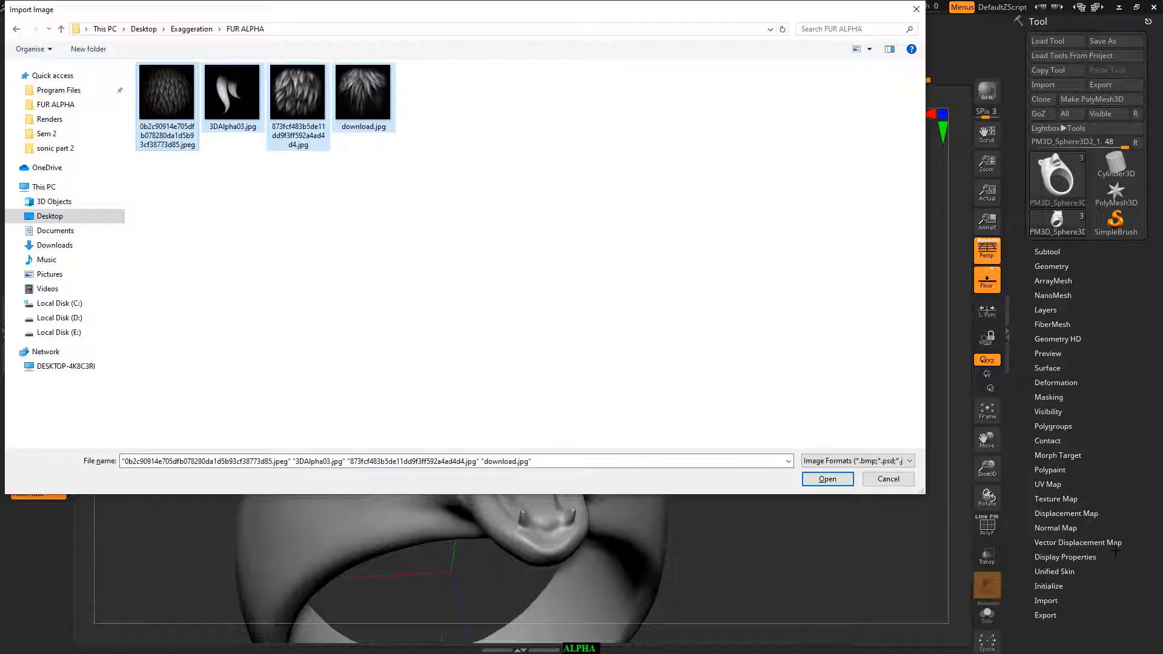
{"action": "left_click", "coordinate": [827, 479]}
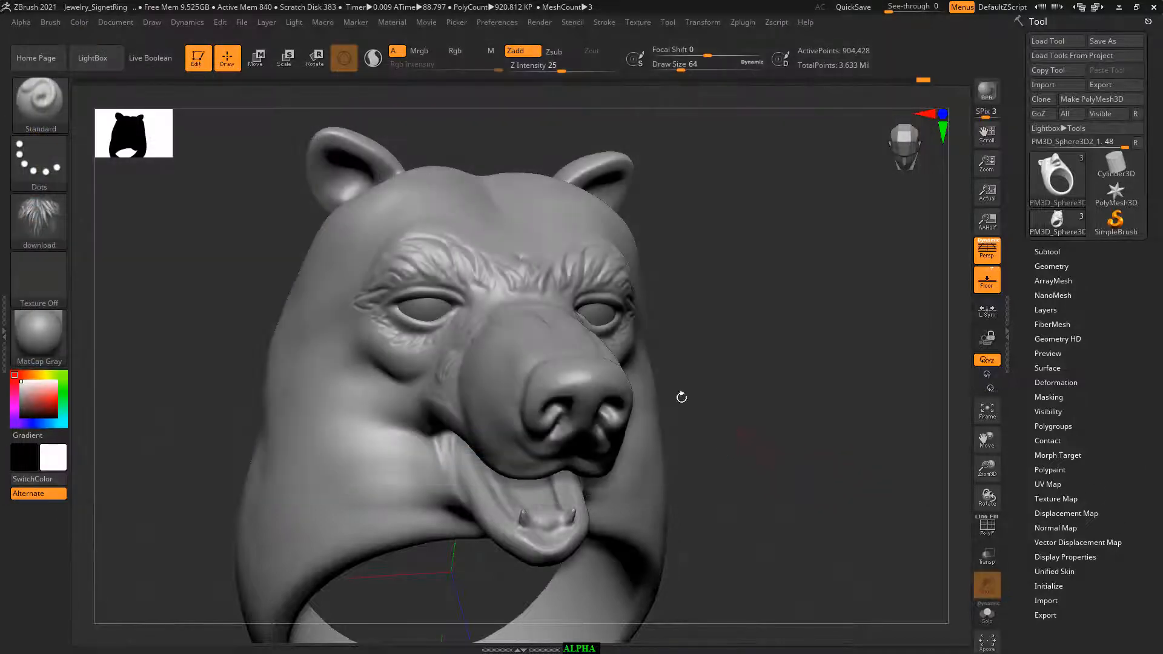
{"action": "left_click", "coordinate": [28, 224]}
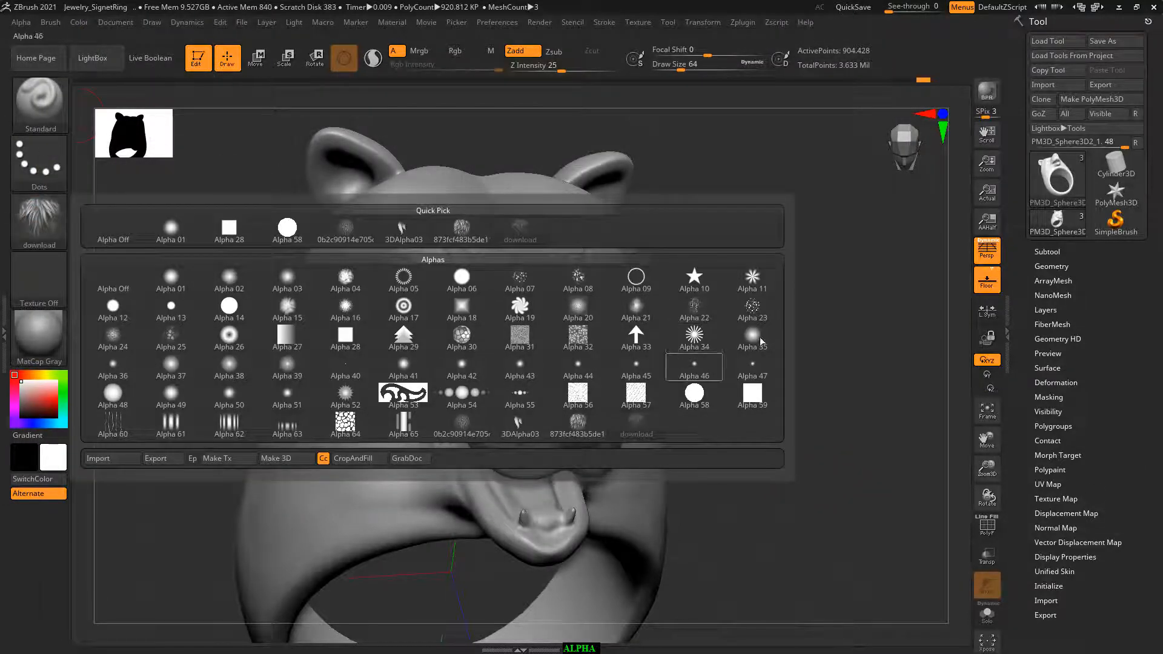
Set the Standard brush's stroke to DragRect while using the imported "download" fur alpha.
{"action": "mouse_move", "coordinate": [803, 323]}
{"action": "left_mouse_down"}
{"action": "mouse_move", "coordinate": [826, 312]}
{"action": "mouse_move", "coordinate": [830, 269]}
{"action": "left_mouse_up"}
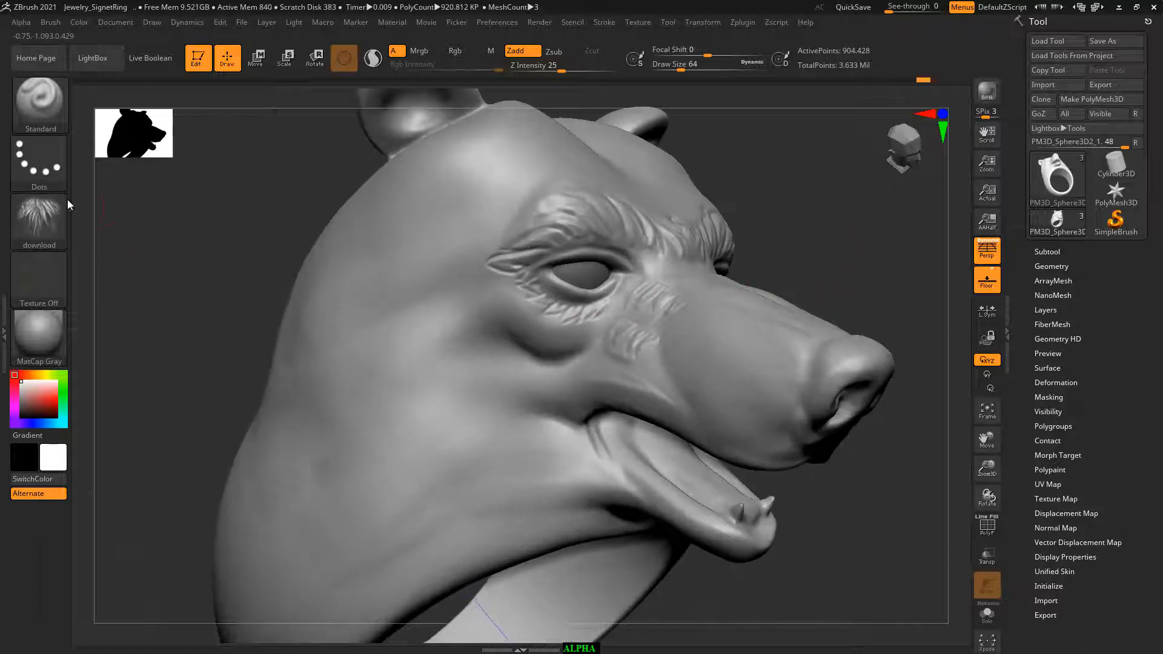
{"action": "left_click", "coordinate": [47, 174]}
{"action": "left_click", "coordinate": [172, 172]}
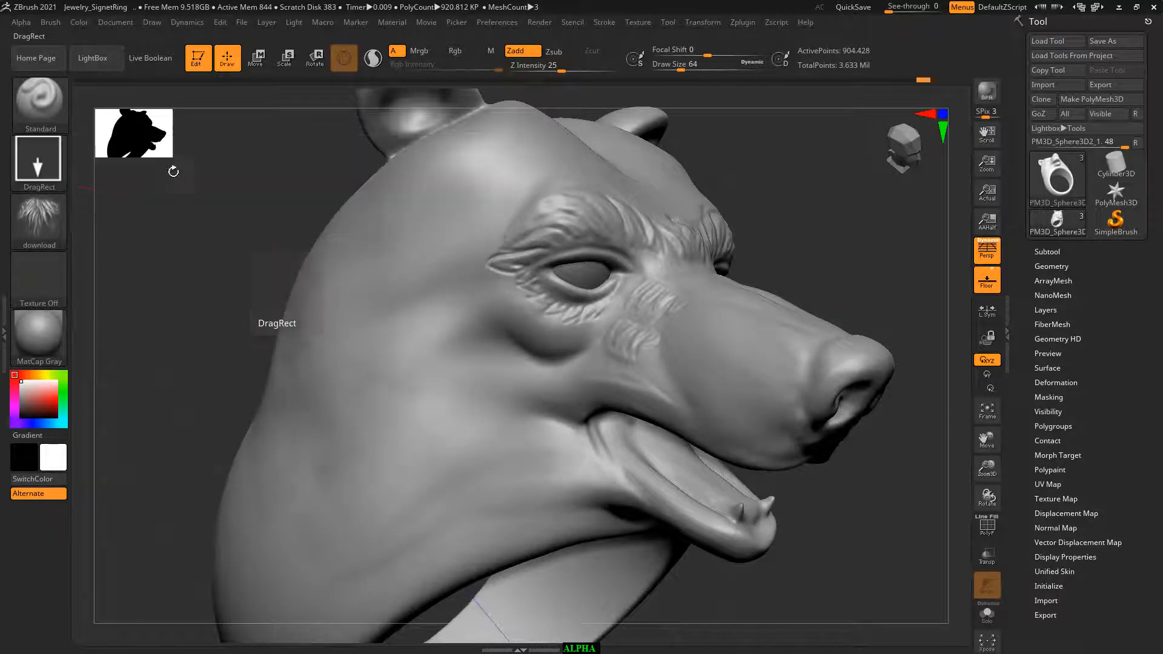
{"action": "left_click", "coordinate": [46, 220]}
Try stamping the fur alpha on the bear's forehead and in overlapping patches over the cheek.
{"action": "left_click_drag", "start_coordinate": [836, 215], "coordinate": [390, 304]}
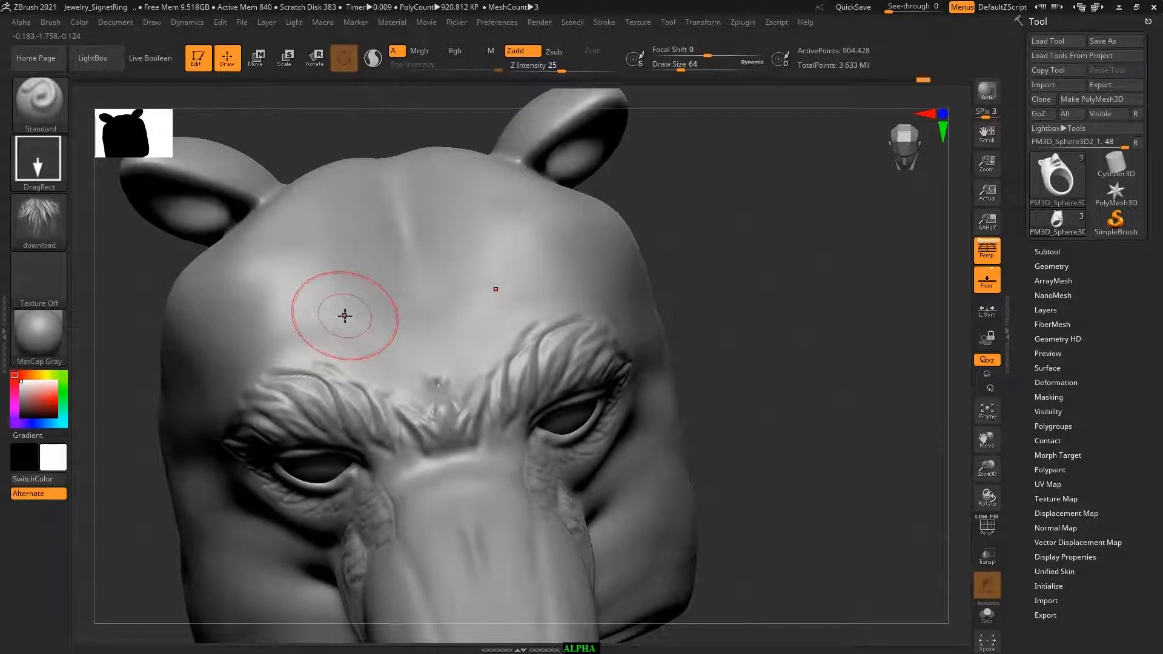
{"action": "left_click_drag", "start_coordinate": [321, 306], "coordinate": [585, 267]}
{"action": "left_click_drag", "start_coordinate": [696, 248], "coordinate": [846, 182]}
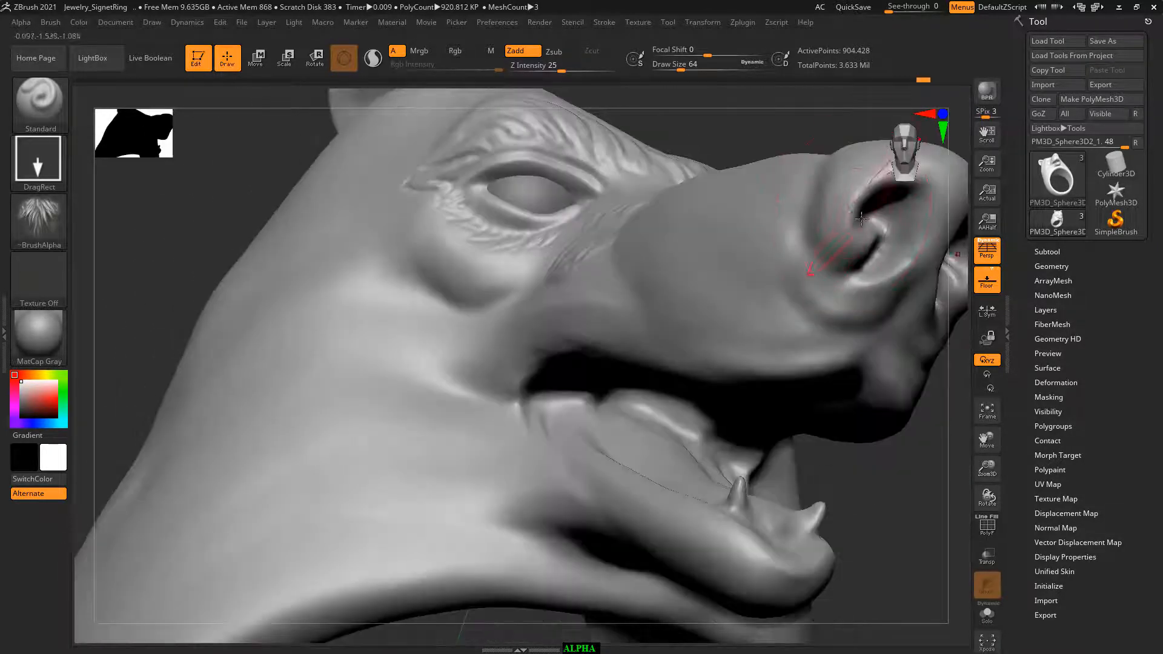
{"action": "key", "text": "f"}
{"action": "left_click_drag", "start_coordinate": [838, 519], "coordinate": [849, 542]}
{"action": "left_click_drag", "start_coordinate": [359, 443], "coordinate": [347, 337]}
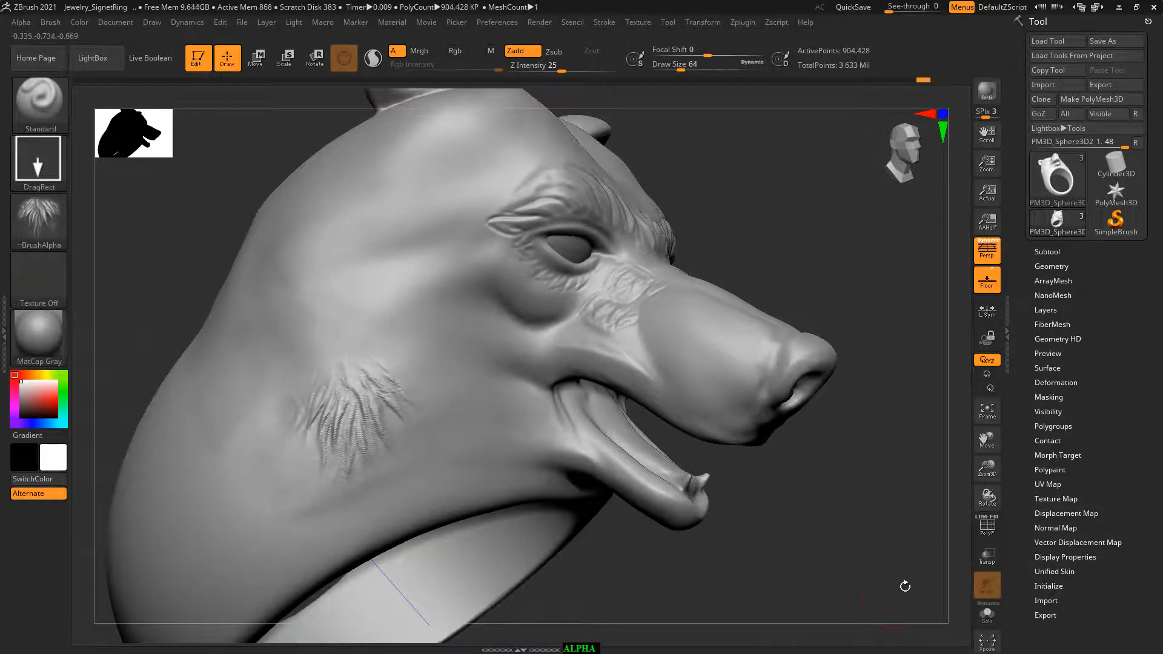
{"action": "left_click_drag", "start_coordinate": [903, 587], "coordinate": [693, 531]}
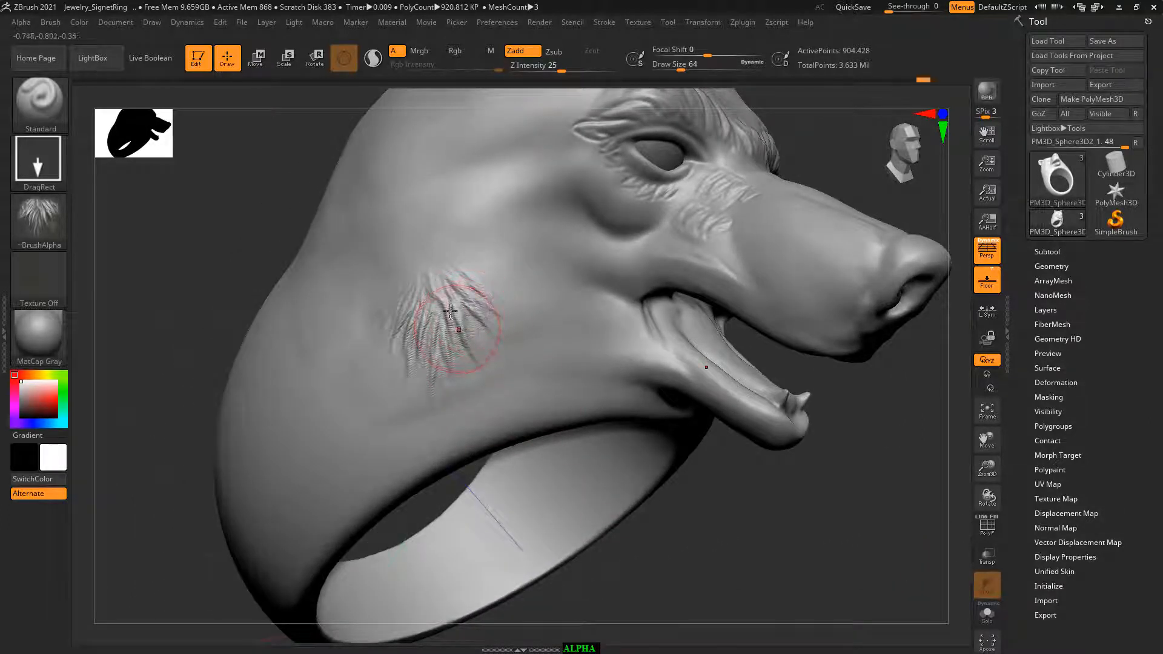
{"action": "mouse_move", "coordinate": [421, 235]}
{"action": "left_mouse_down"}
{"action": "mouse_move", "coordinate": [470, 166]}
{"action": "mouse_move", "coordinate": [429, 198]}
{"action": "mouse_move", "coordinate": [479, 209]}
{"action": "mouse_move", "coordinate": [516, 236]}
{"action": "mouse_move", "coordinate": [533, 186]}
{"action": "left_mouse_up"}
{"action": "left_click_drag", "start_coordinate": [547, 345], "coordinate": [621, 286]}
{"action": "left_click_drag", "start_coordinate": [891, 539], "coordinate": [816, 547]}
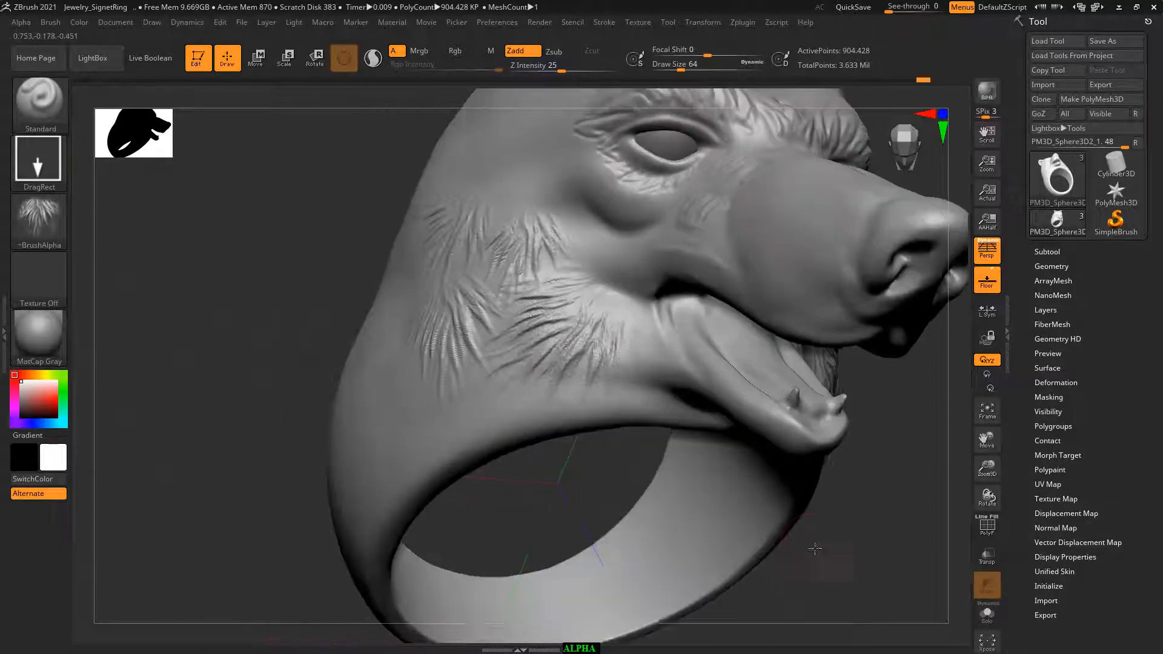
Undo the trial fur stamps on the bear's cheek.
{"action": "key", "text": "ctrl+z"}
{"action": "key", "text": "ctrl+z"}
{"action": "key", "text": "ctrl+z"}
{"action": "key", "text": "ctrl+z"}
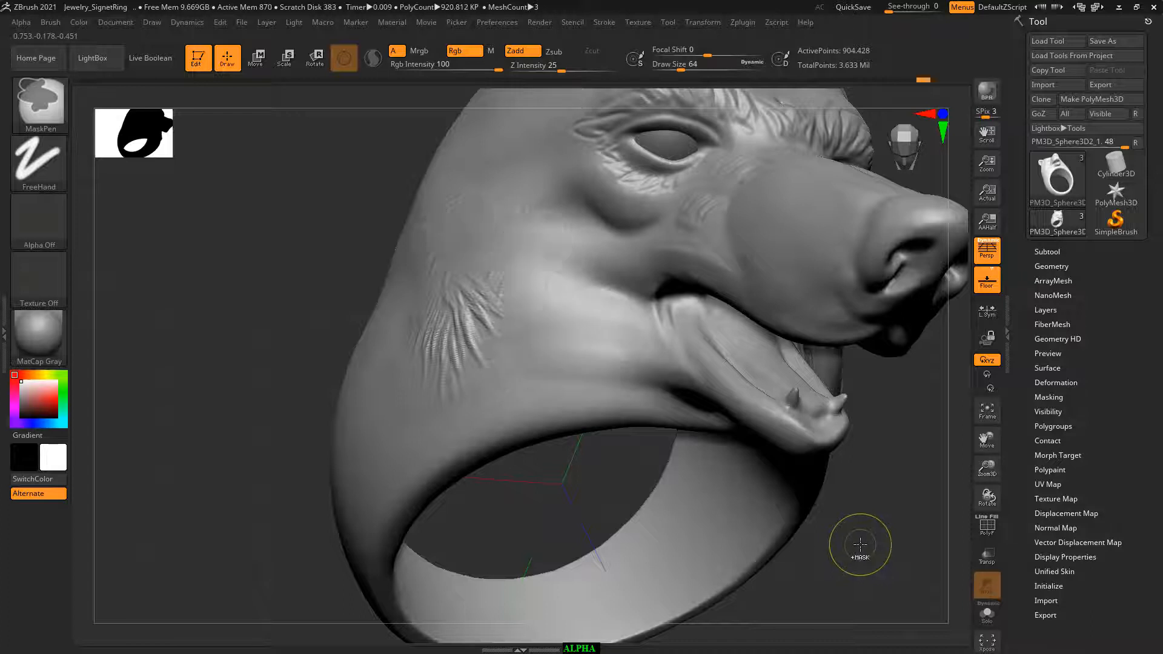
{"action": "left_click_drag", "start_coordinate": [881, 549], "coordinate": [894, 542]}
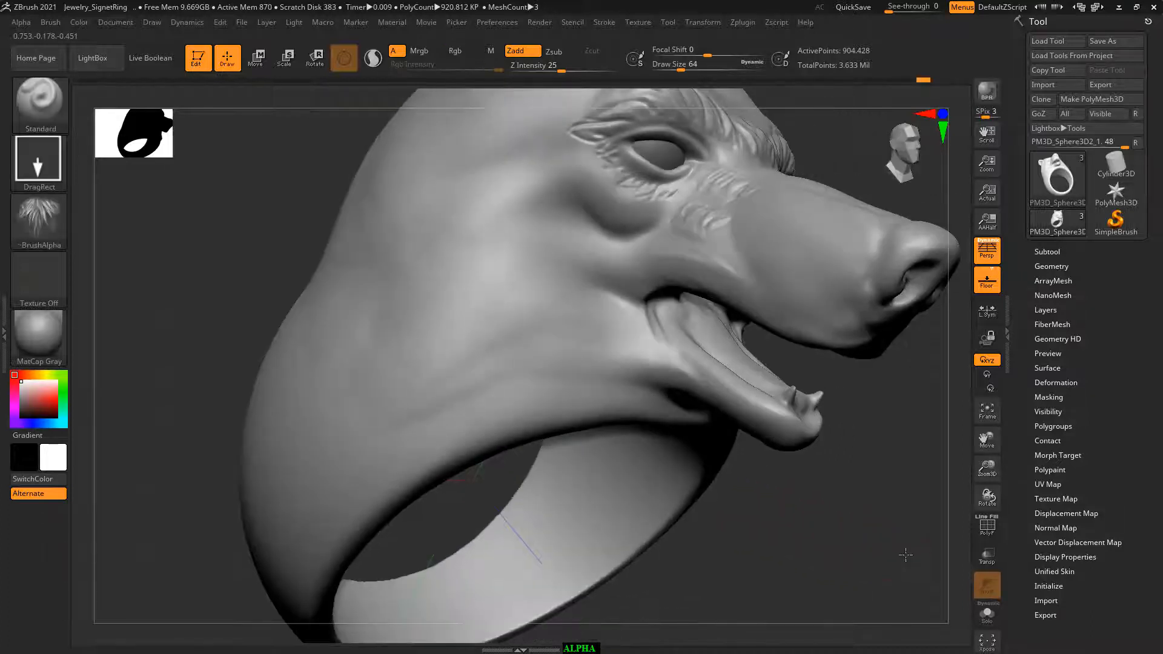
Divide the bear head ring mesh to subdivision level 3.
{"action": "left_click", "coordinate": [1045, 250]}
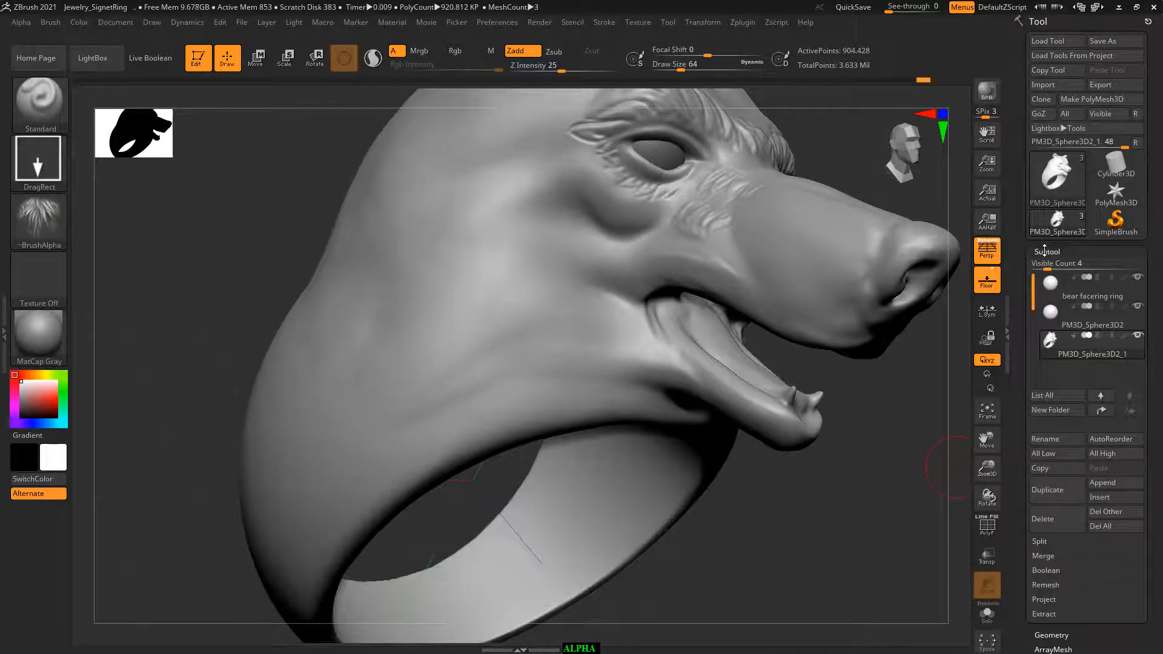
{"action": "left_click", "coordinate": [1045, 251]}
{"action": "left_click", "coordinate": [1051, 264]}
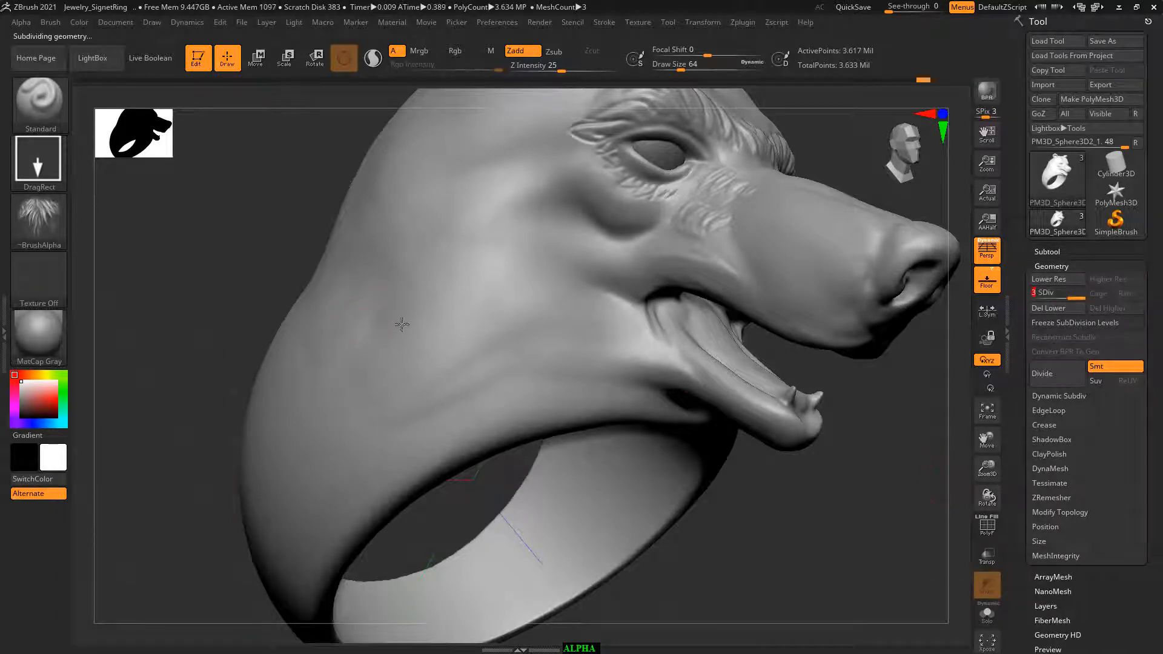
Stamp a band of fur across the cheek to the mouth corner, and undo it.
{"action": "left_click_drag", "start_coordinate": [415, 315], "coordinate": [682, 317]}
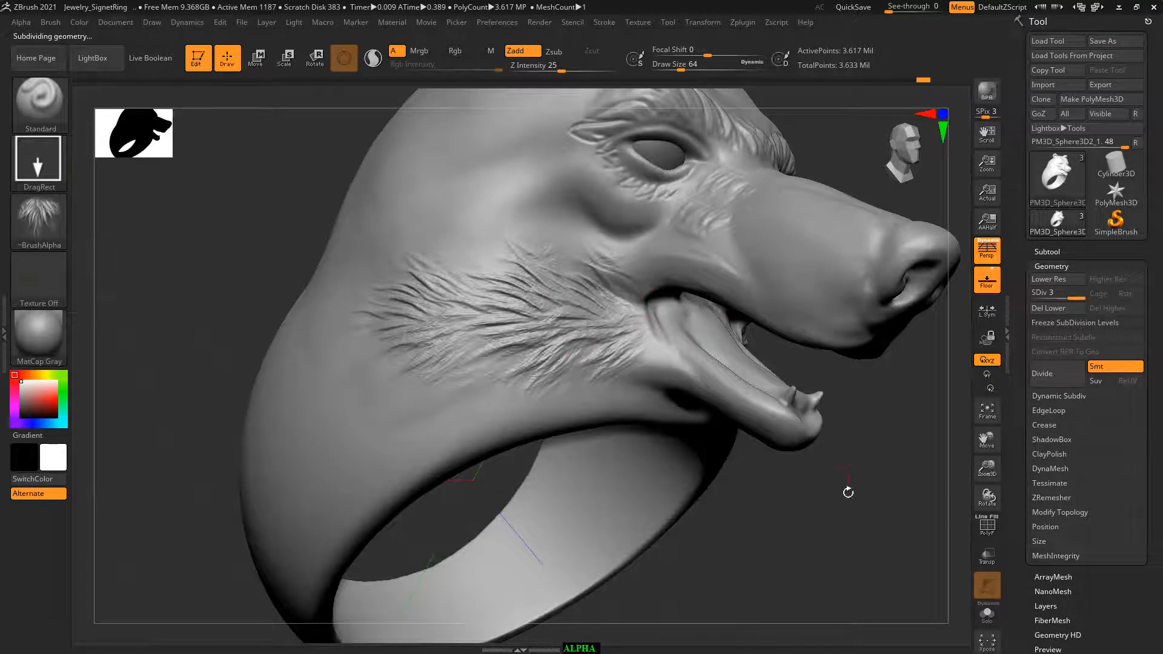
{"action": "mouse_move", "coordinate": [849, 489]}
{"action": "left_mouse_down"}
{"action": "mouse_move", "coordinate": [827, 519]}
{"action": "mouse_move", "coordinate": [847, 532]}
{"action": "mouse_move", "coordinate": [839, 527]}
{"action": "mouse_move", "coordinate": [833, 549]}
{"action": "mouse_move", "coordinate": [861, 554]}
{"action": "left_mouse_up"}
{"action": "key", "text": "ctrl"}
{"action": "key", "text": "ctrl+z"}
{"action": "key", "text": "ctrl+z"}
{"action": "key", "text": "ctrl+z"}
Stamp two overlapping rows of fur with the fur alpha along the cheek and lower jaw.
{"action": "left_click_drag", "start_coordinate": [317, 325], "coordinate": [477, 314]}
{"action": "key", "text": "alt+Tab"}
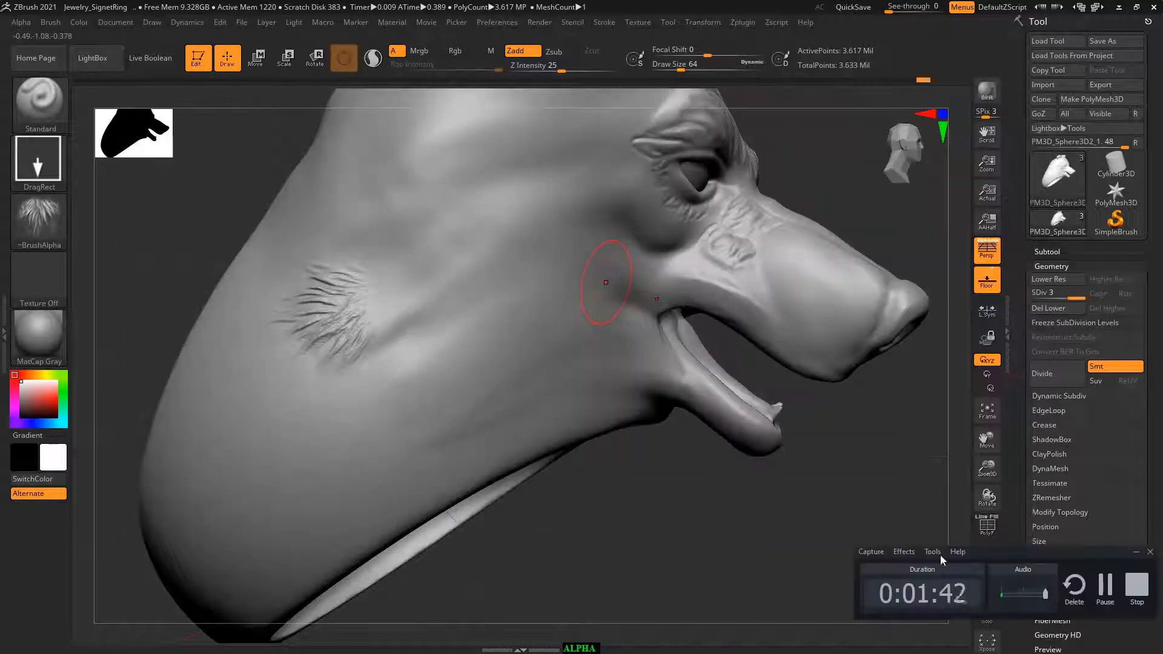
{"action": "left_click", "coordinate": [1114, 604]}
{"action": "left_click_drag", "start_coordinate": [630, 553], "coordinate": [689, 558]}
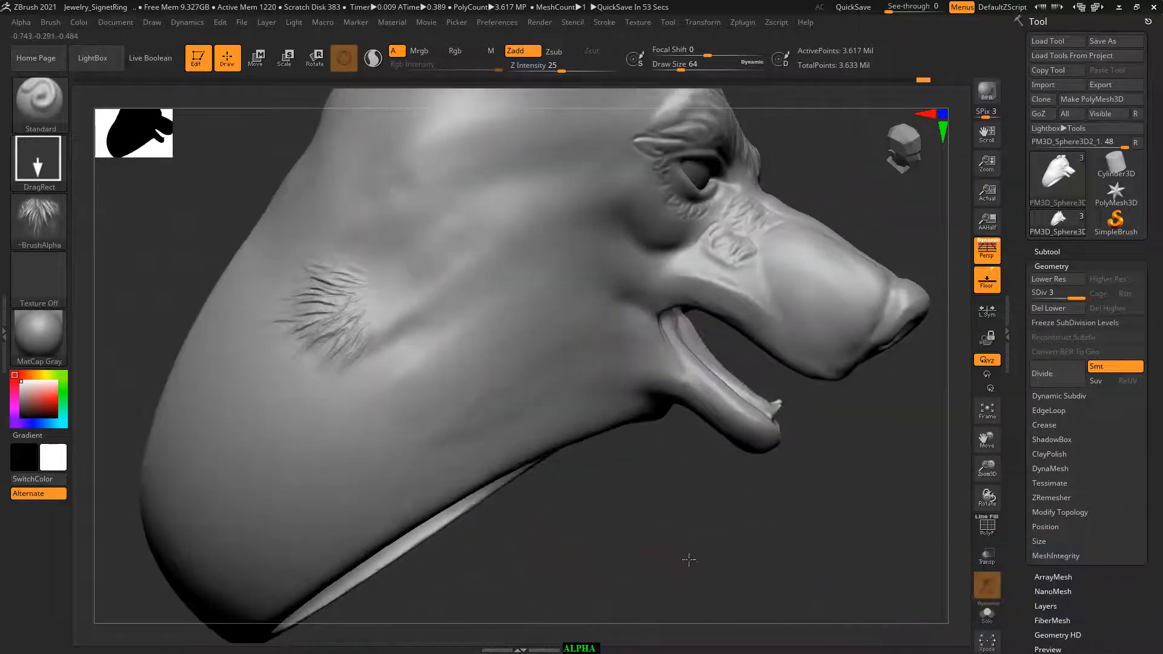
{"action": "left_click_drag", "start_coordinate": [453, 305], "coordinate": [583, 309]}
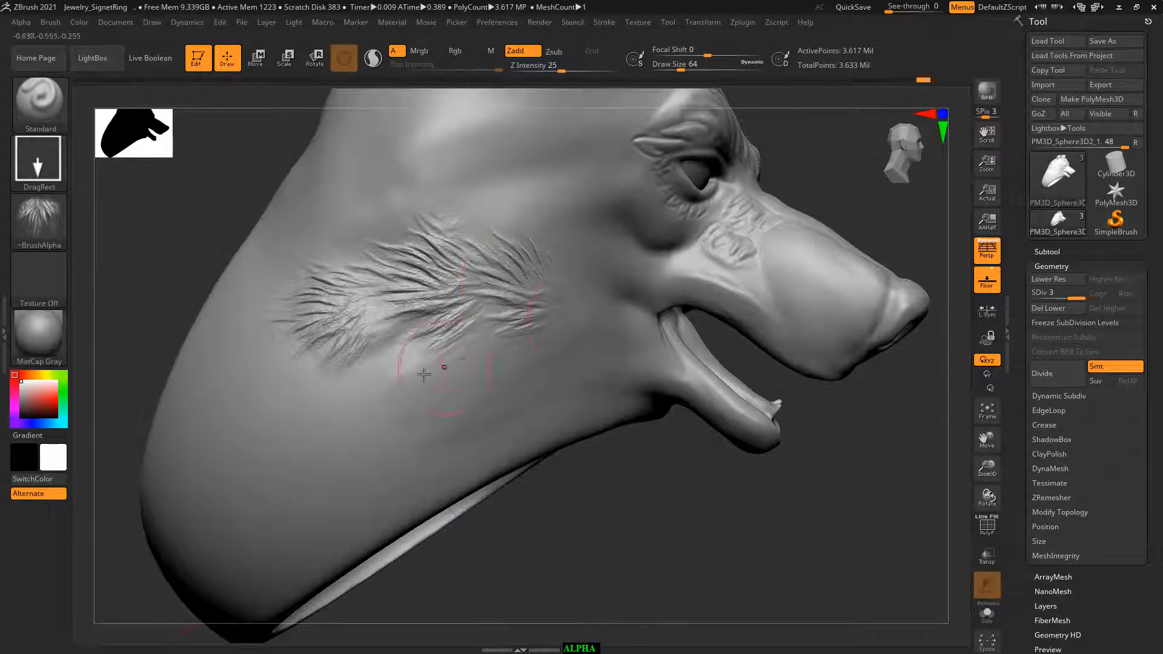
{"action": "left_click_drag", "start_coordinate": [380, 380], "coordinate": [647, 409]}
{"action": "left_click_drag", "start_coordinate": [738, 522], "coordinate": [734, 516]}
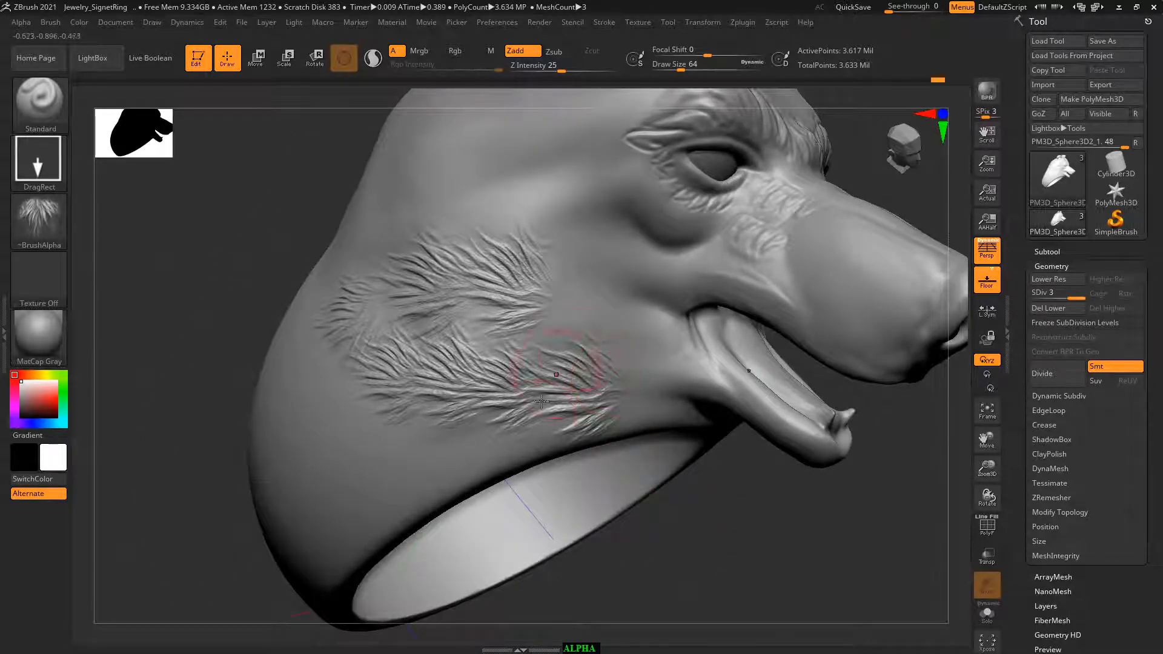
Undo all the fur stamps on the cheek and lower jaw.
{"action": "key", "text": "ctrl"}
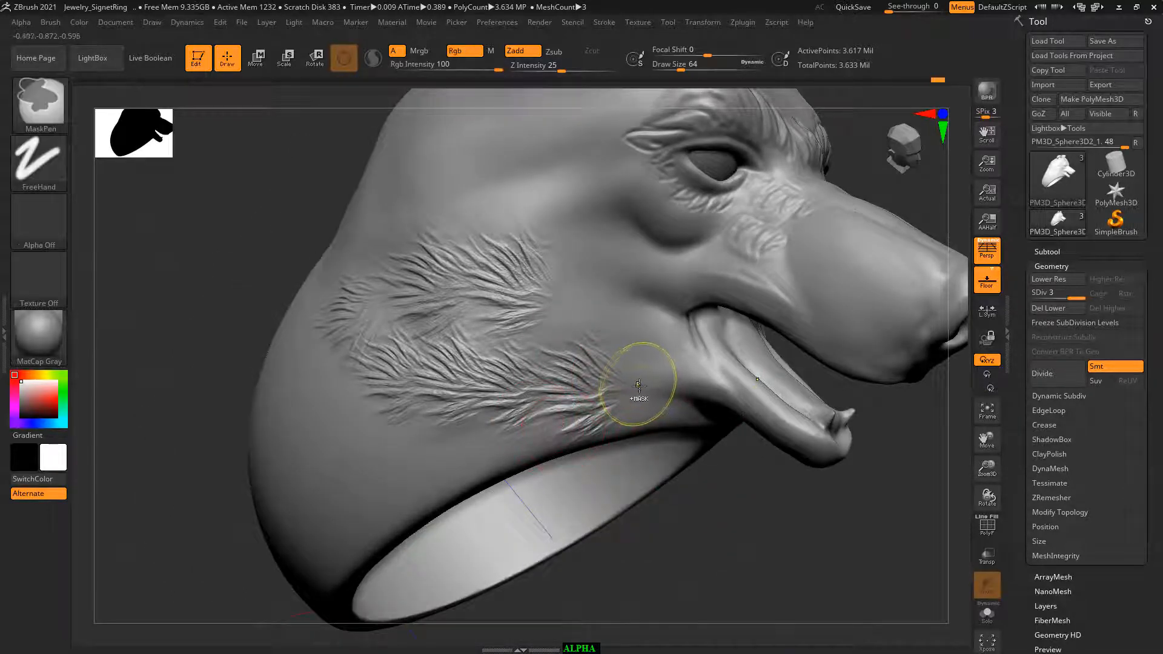
{"action": "key", "text": "ctrl+z"}
{"action": "key", "text": "ctrl+z"}
{"action": "key", "text": "ctrl+z"}
{"action": "key", "text": "ctrl+z"}
{"action": "key", "text": "ctrl+z"}
{"action": "key", "text": "ctrl+z"}
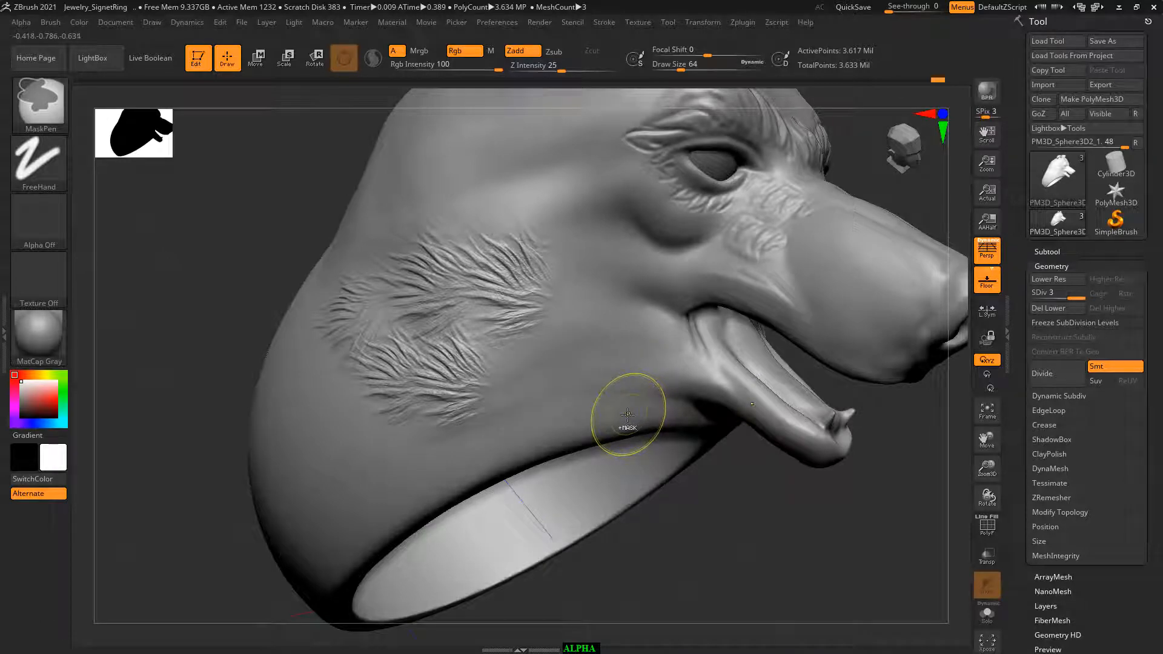
{"action": "key", "text": "ctrl+z"}
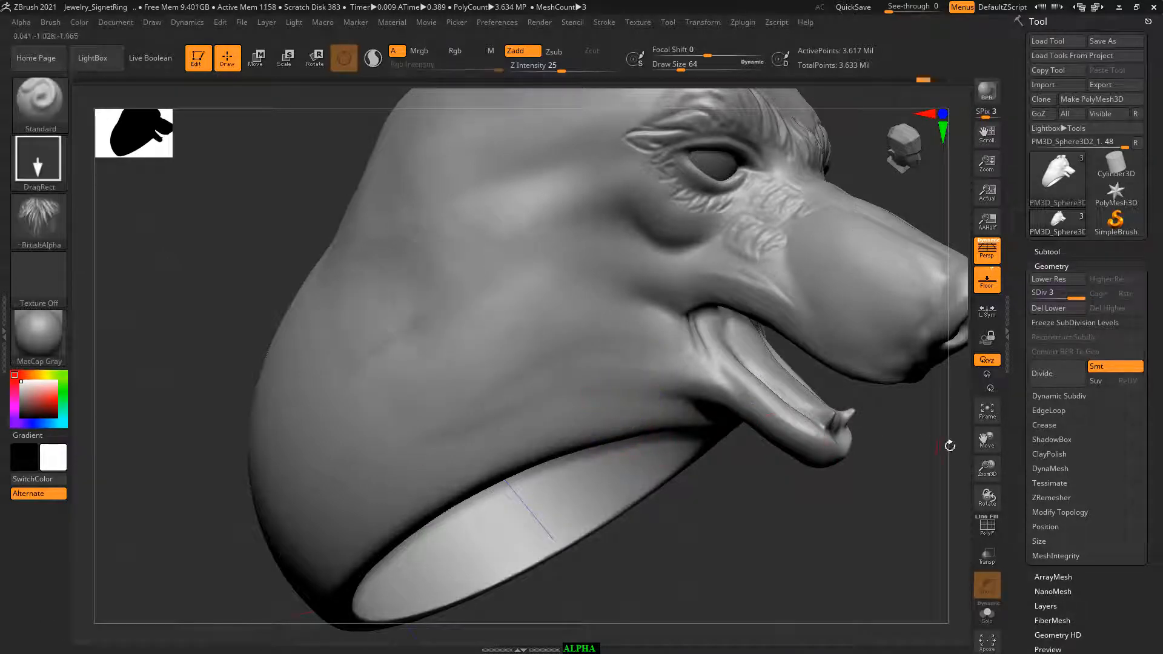
Add a new sculpting layer to the bear head and stamp a band of fur across the cheek on it.
{"action": "scroll", "coordinate": [1037, 485], "scroll_direction": "down", "scroll_amount": 5}
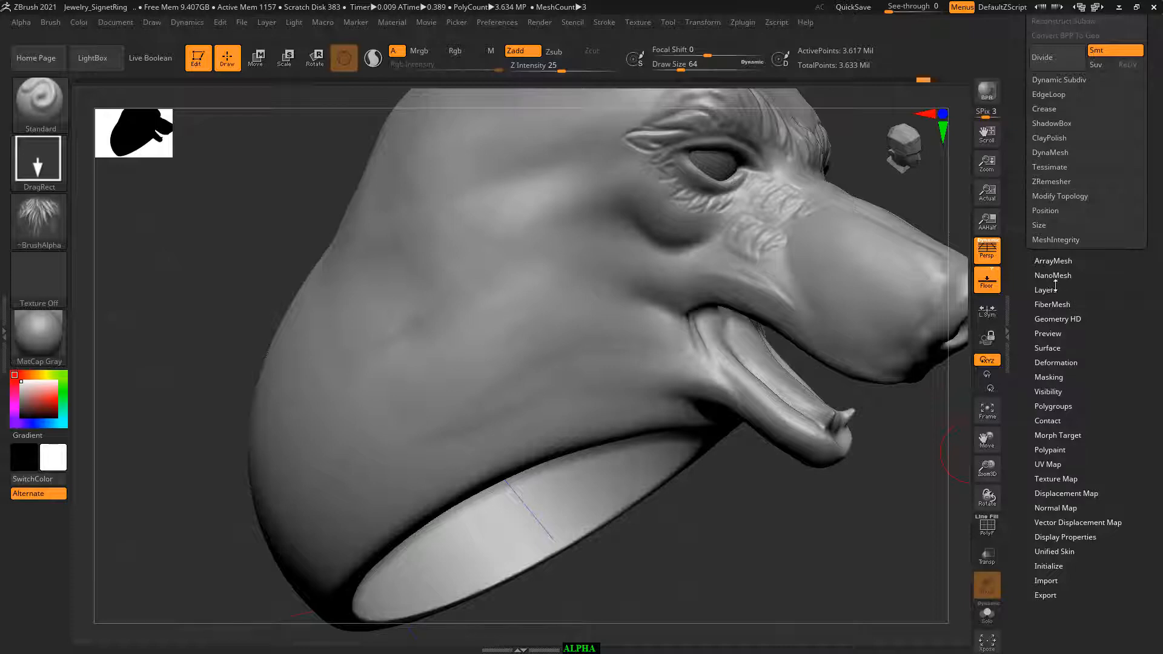
{"action": "left_click", "coordinate": [1056, 289]}
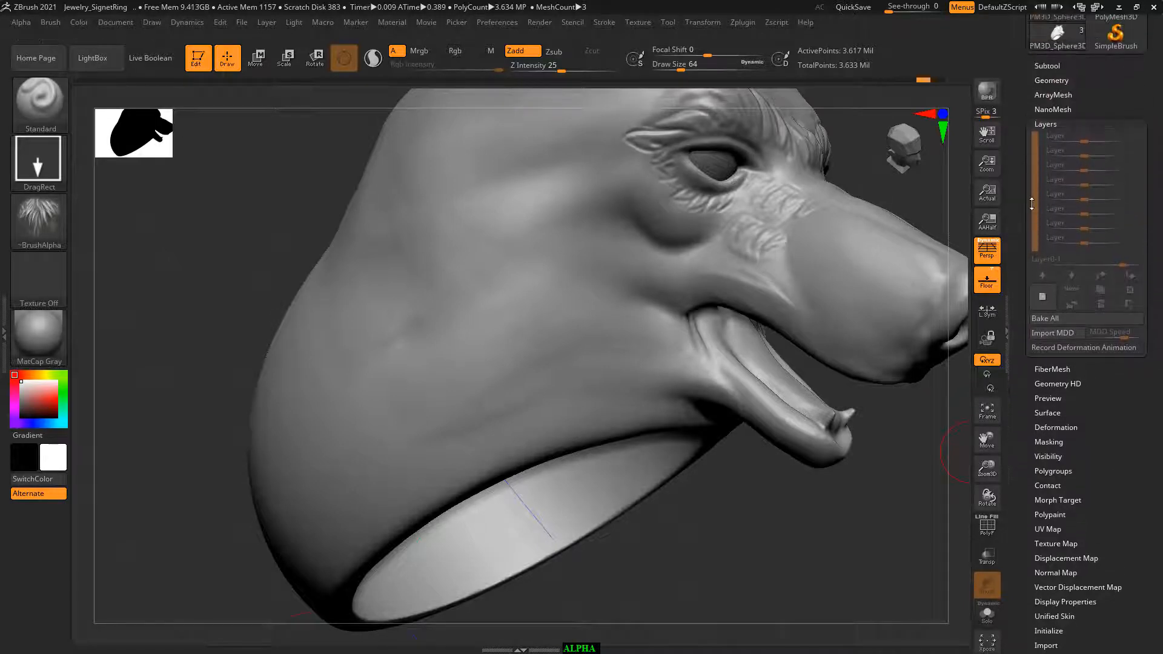
{"action": "left_click", "coordinate": [1042, 296]}
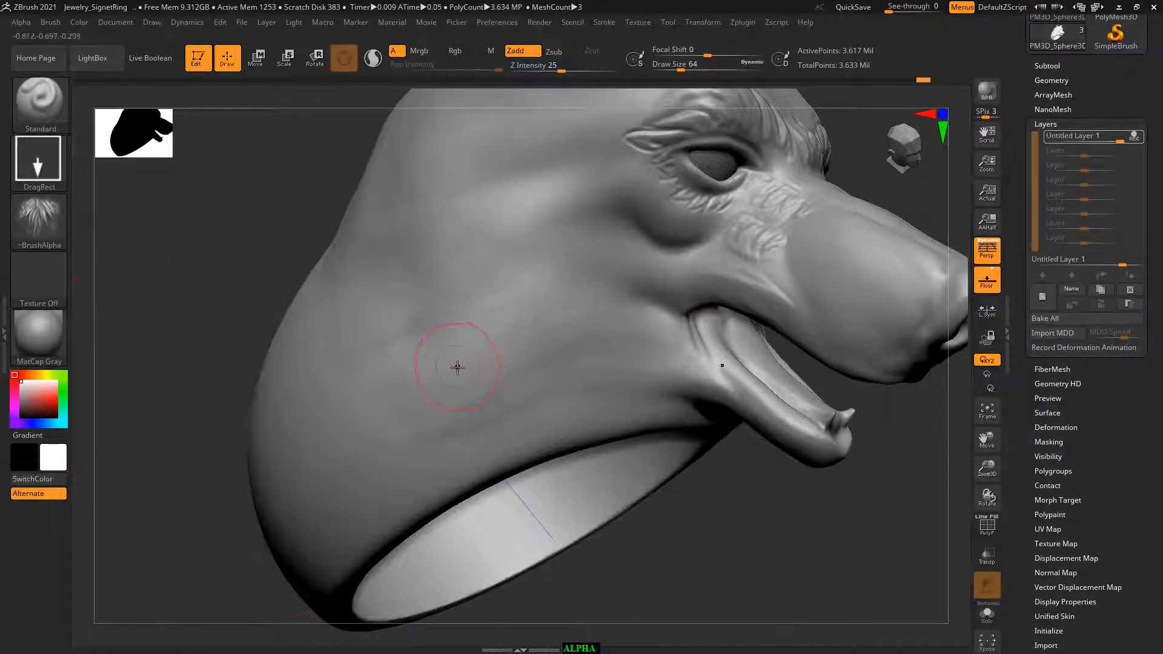
{"action": "mouse_move", "coordinate": [414, 314]}
{"action": "left_mouse_down"}
{"action": "mouse_move", "coordinate": [485, 338]}
{"action": "mouse_move", "coordinate": [572, 318]}
{"action": "mouse_move", "coordinate": [560, 330]}
{"action": "mouse_move", "coordinate": [583, 340]}
{"action": "left_mouse_up"}
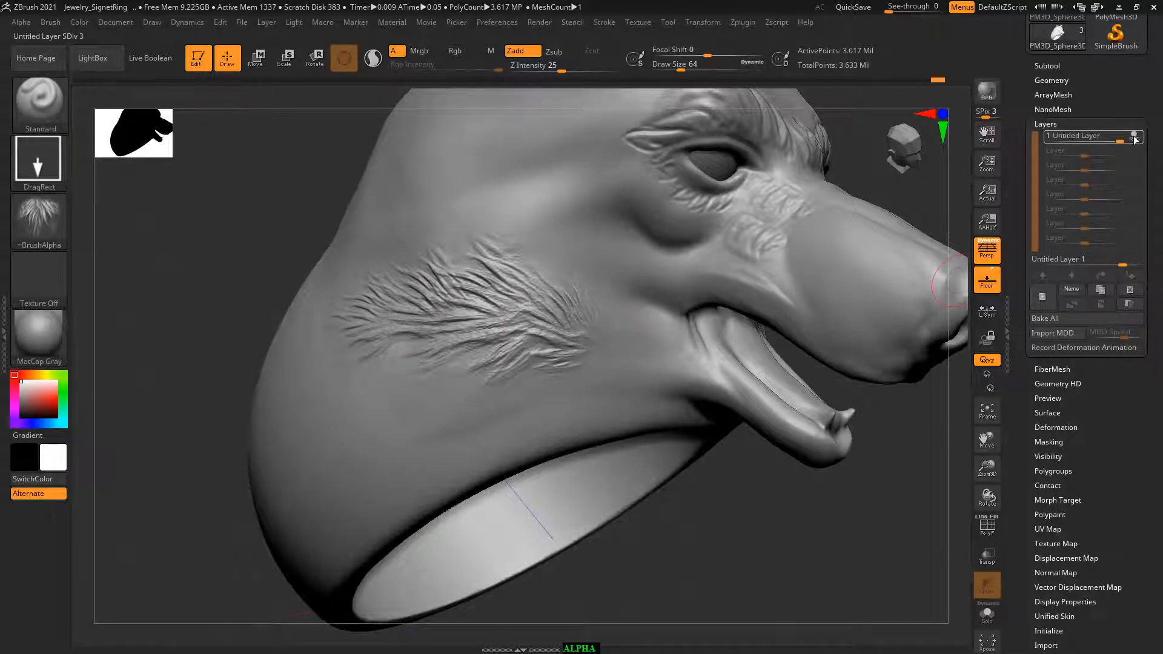
Stop recording the first fur layer, hide it, and add a second sculpting layer to the bear head.
{"action": "left_click", "coordinate": [1136, 140]}
{"action": "left_click", "coordinate": [1139, 139]}
{"action": "left_click", "coordinate": [1139, 139]}
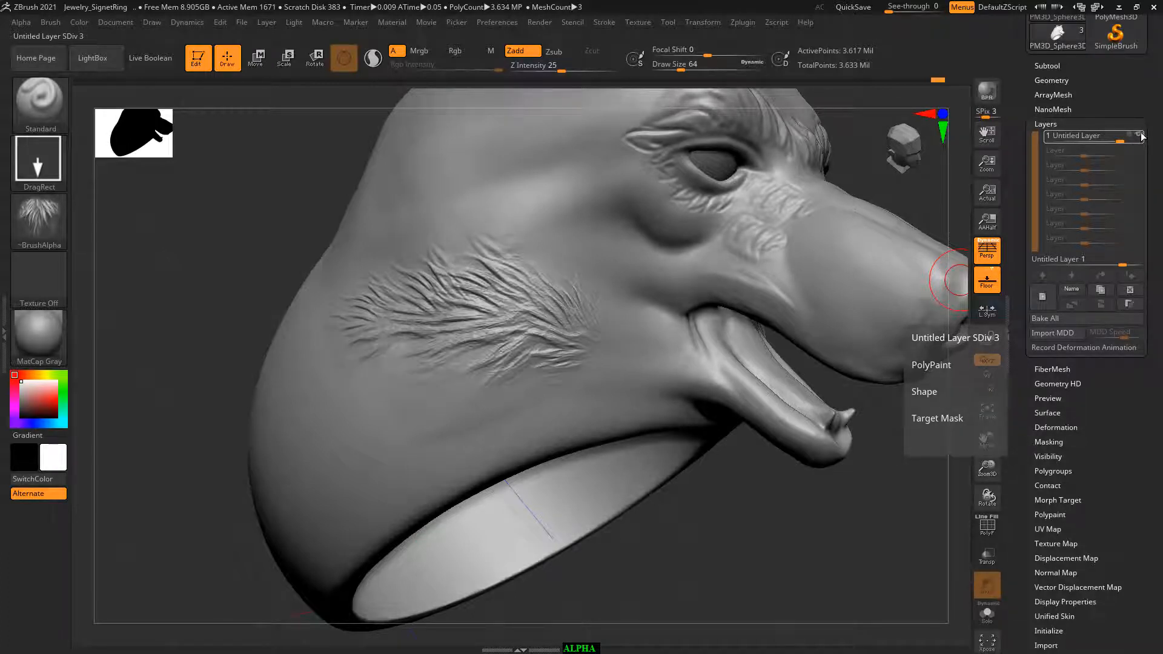
{"action": "left_click", "coordinate": [1139, 137]}
{"action": "left_click", "coordinate": [1042, 297]}
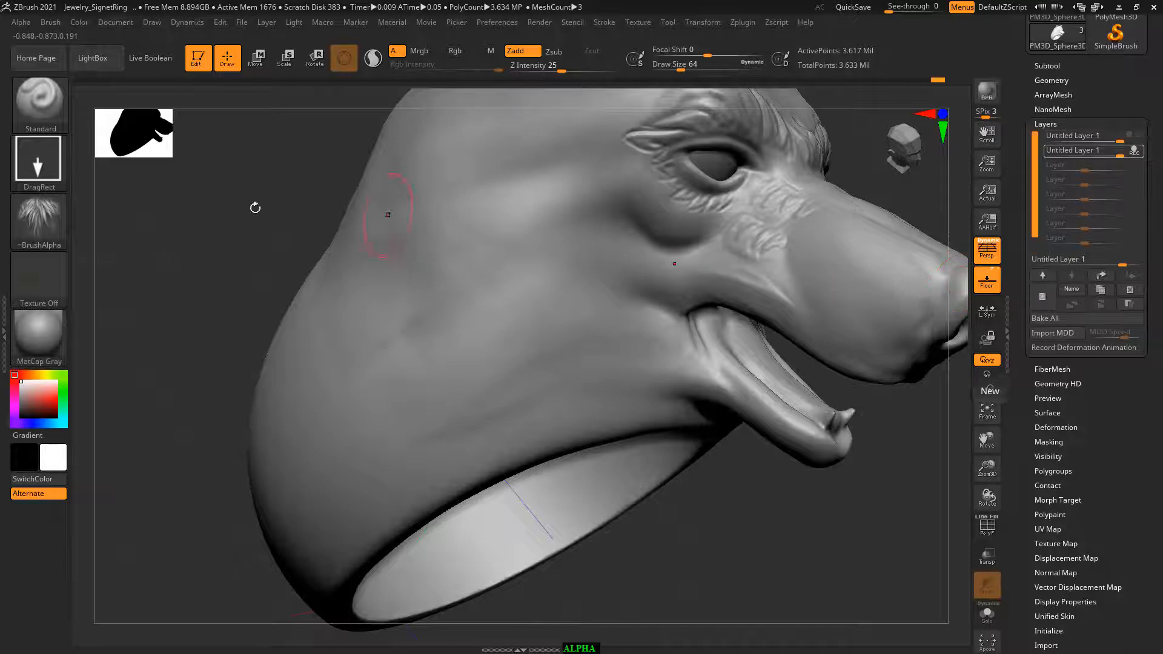
Choose the 3DAlpha03 alpha and stamp overlapping rows of fur tufts across the cheek, undoing the last misplaced stamp.
{"action": "left_click", "coordinate": [46, 213]}
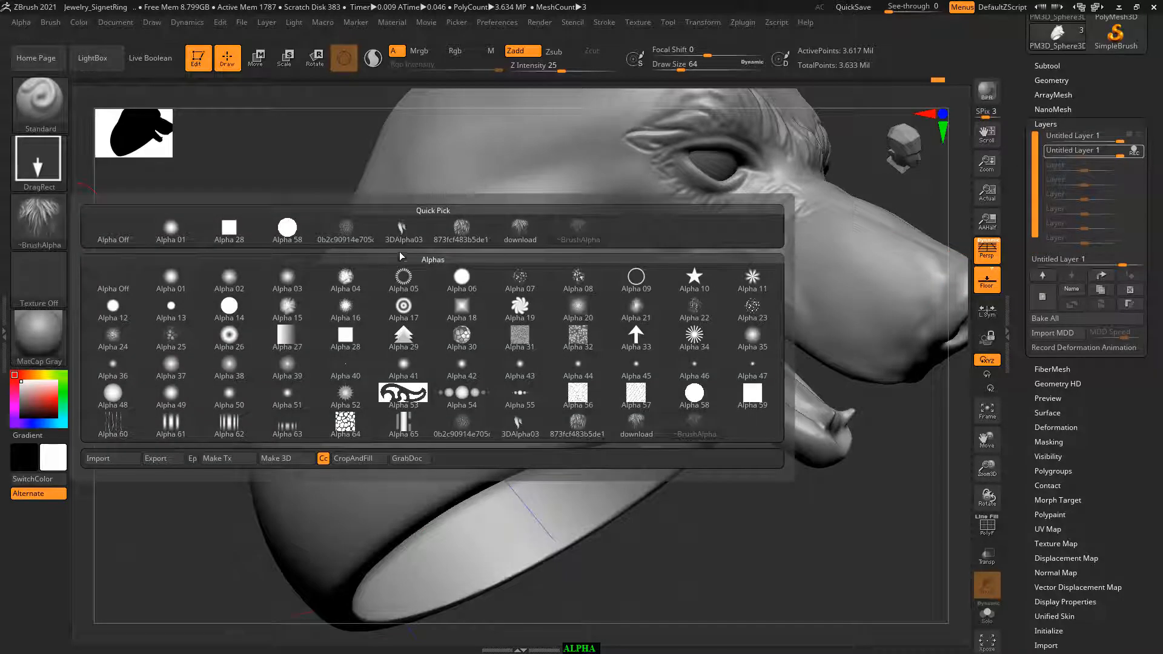
{"action": "left_click", "coordinate": [401, 230]}
{"action": "left_click_drag", "start_coordinate": [448, 309], "coordinate": [467, 274]}
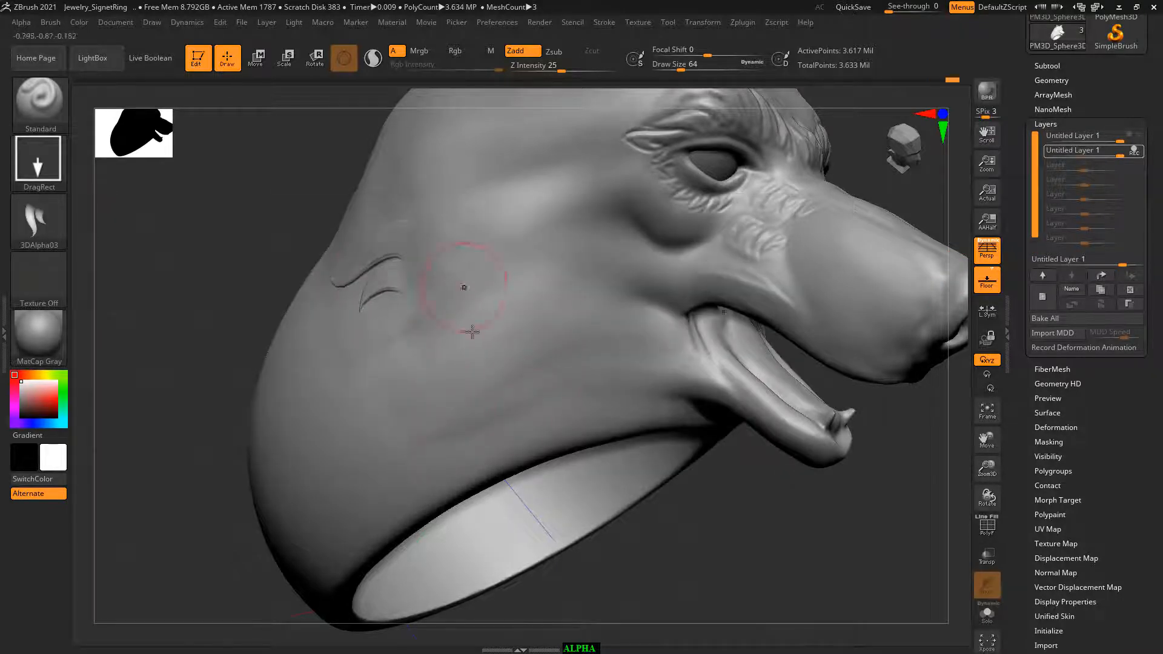
{"action": "left_click_drag", "start_coordinate": [691, 544], "coordinate": [735, 549]}
{"action": "left_click_drag", "start_coordinate": [437, 277], "coordinate": [498, 283]}
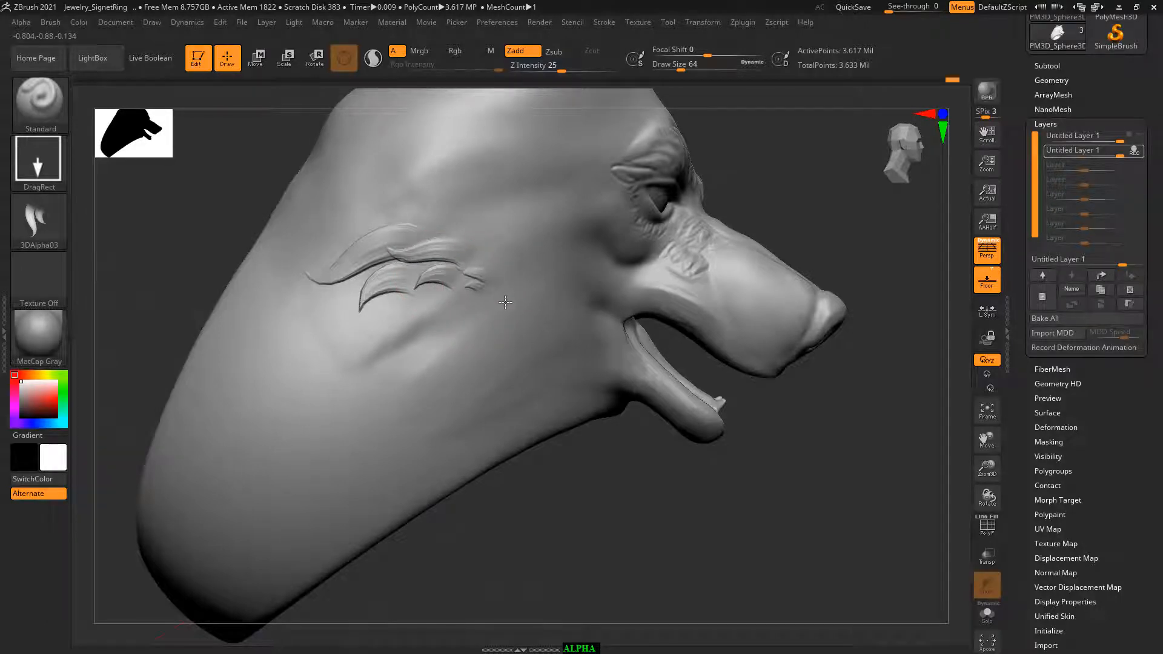
{"action": "left_click_drag", "start_coordinate": [403, 312], "coordinate": [492, 330]}
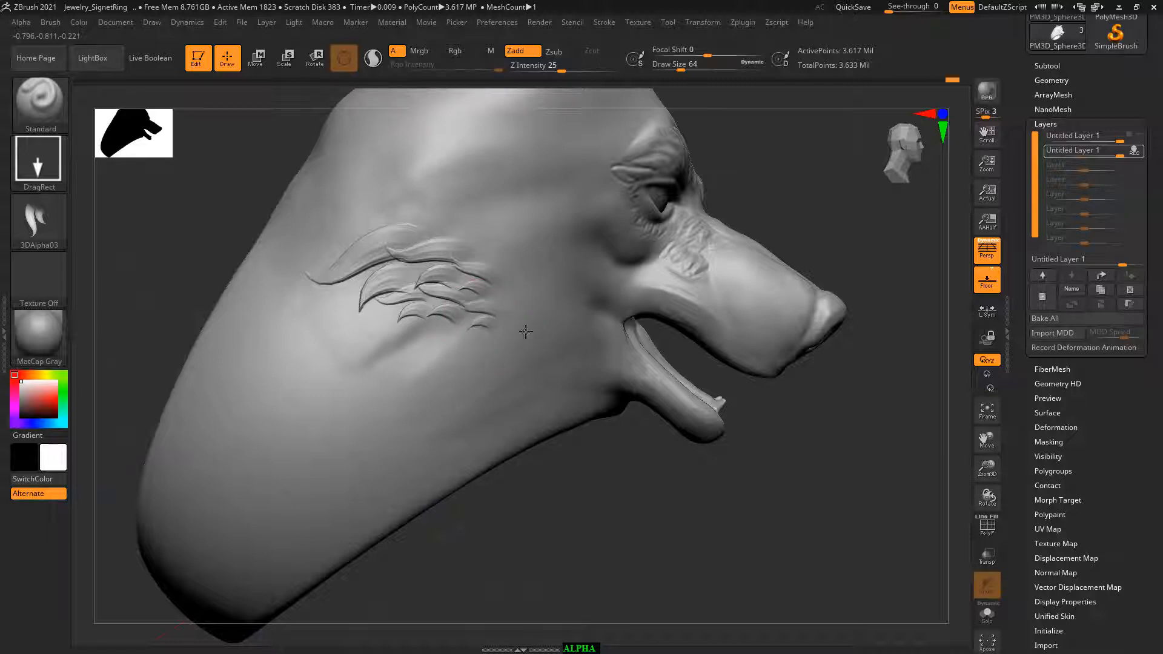
{"action": "mouse_move", "coordinate": [394, 329]}
{"action": "left_mouse_down"}
{"action": "mouse_move", "coordinate": [443, 326]}
{"action": "mouse_move", "coordinate": [452, 339]}
{"action": "mouse_move", "coordinate": [460, 324]}
{"action": "mouse_move", "coordinate": [461, 340]}
{"action": "mouse_move", "coordinate": [486, 336]}
{"action": "mouse_move", "coordinate": [484, 325]}
{"action": "mouse_move", "coordinate": [516, 343]}
{"action": "left_mouse_up"}
{"action": "key", "text": "ctrl+z"}
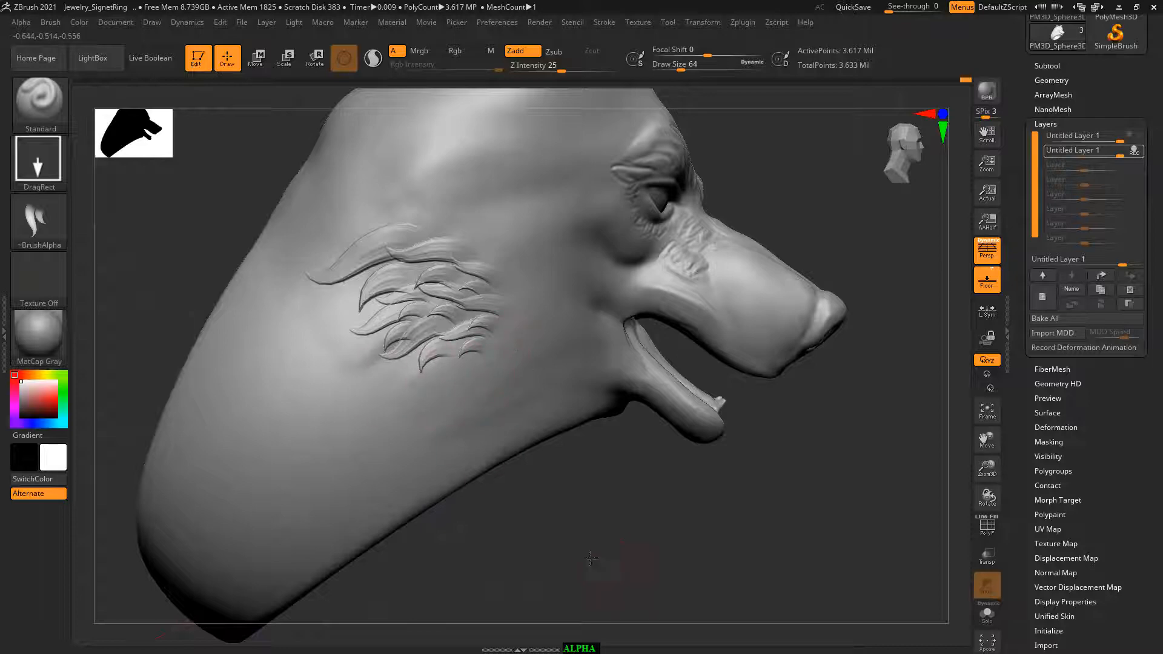
Stamp several longer fur tufts on the side of the head, above the cheek fur.
{"action": "left_click_drag", "start_coordinate": [591, 558], "coordinate": [653, 599]}
{"action": "left_click_drag", "start_coordinate": [227, 377], "coordinate": [539, 265]}
{"action": "left_click_drag", "start_coordinate": [610, 544], "coordinate": [634, 555]}
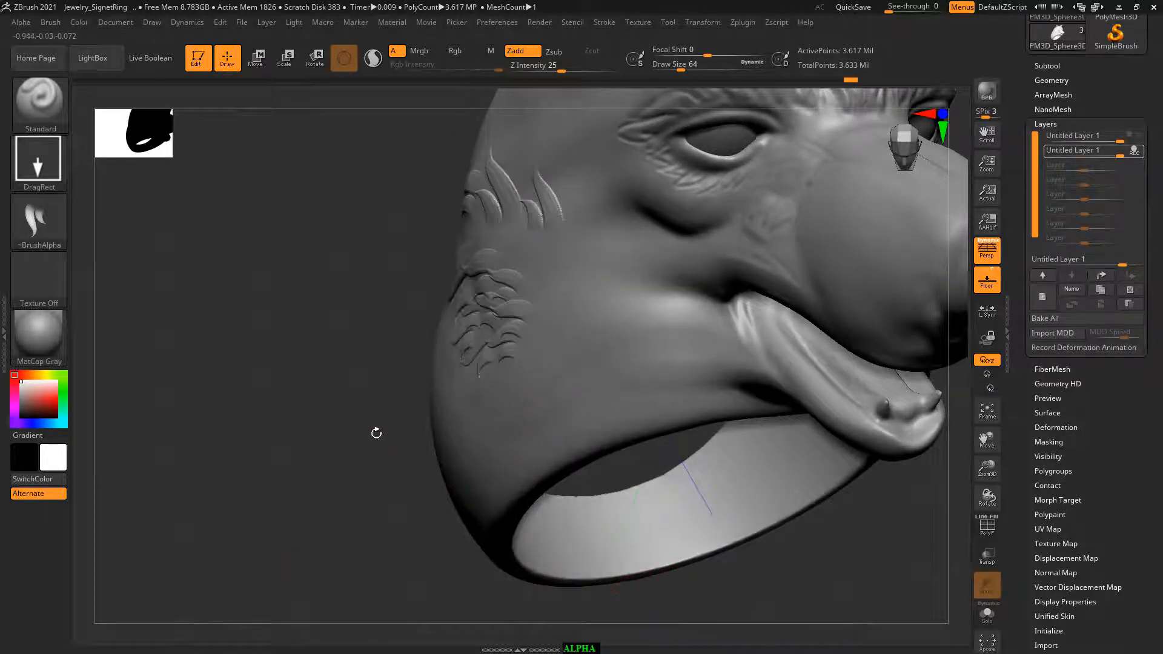
Stamp a row of fur tufts along the upper edge of the eyebrow, redoing the first misplaced stamps.
{"action": "mouse_move", "coordinate": [377, 434]}
{"action": "left_mouse_down"}
{"action": "mouse_move", "coordinate": [312, 459]}
{"action": "mouse_move", "coordinate": [308, 371]}
{"action": "mouse_move", "coordinate": [284, 378]}
{"action": "left_mouse_up"}
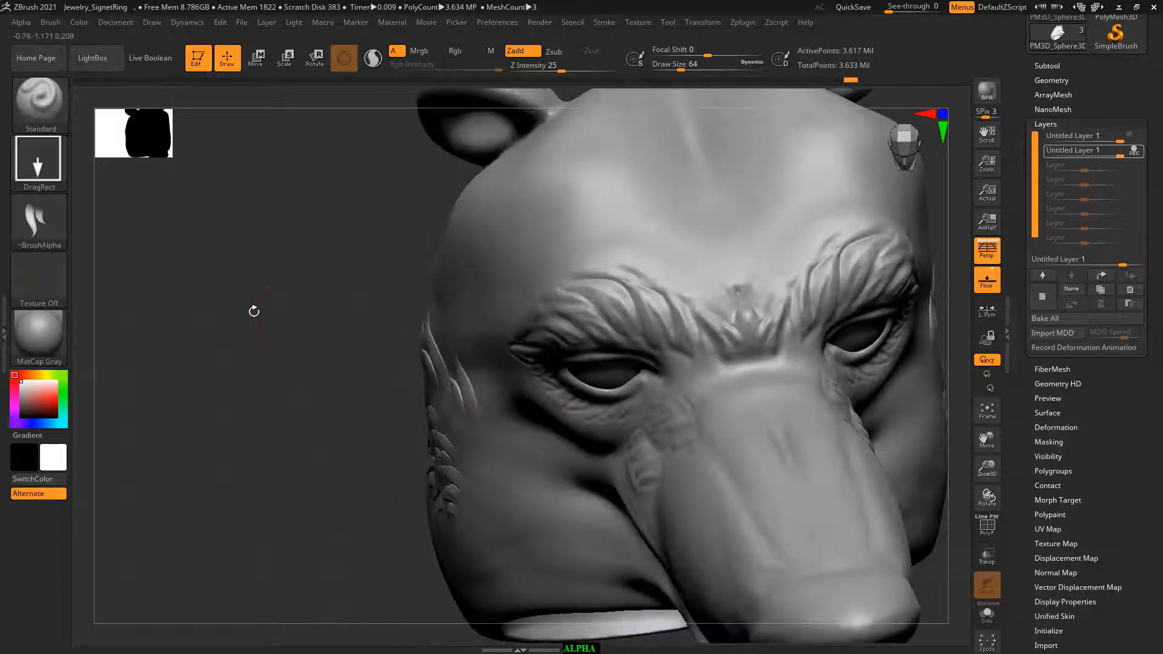
{"action": "left_click_drag", "start_coordinate": [254, 311], "coordinate": [264, 313]}
{"action": "left_click_drag", "start_coordinate": [664, 235], "coordinate": [667, 241]}
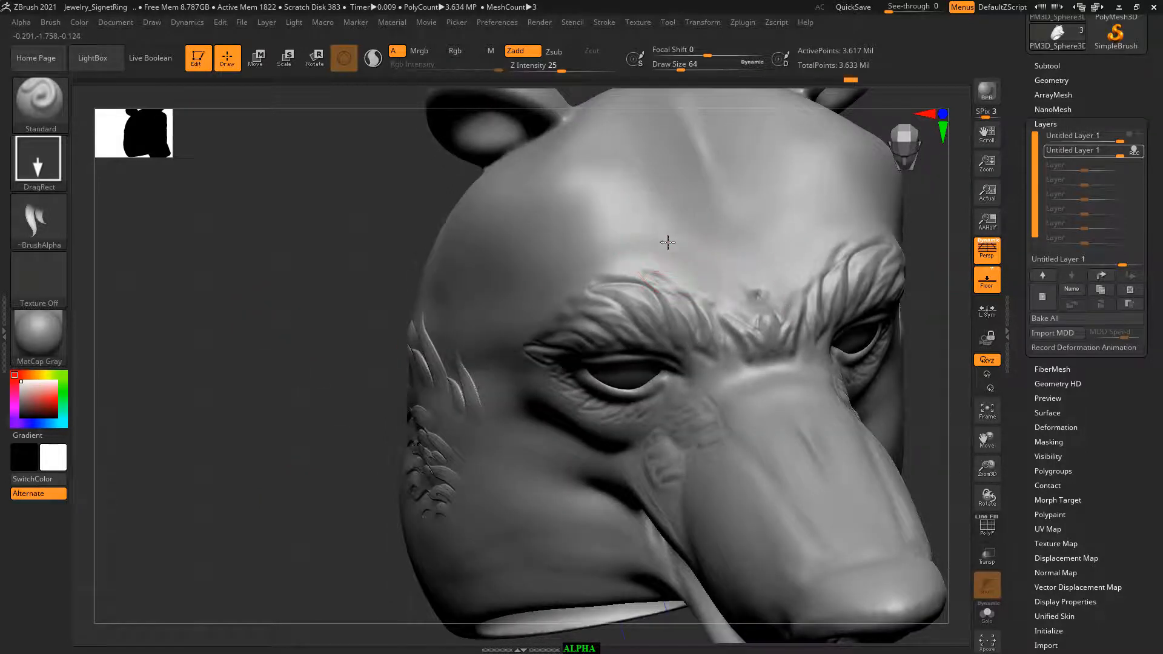
{"action": "left_click_drag", "start_coordinate": [807, 206], "coordinate": [778, 173]}
{"action": "key", "text": "ctrl+z"}
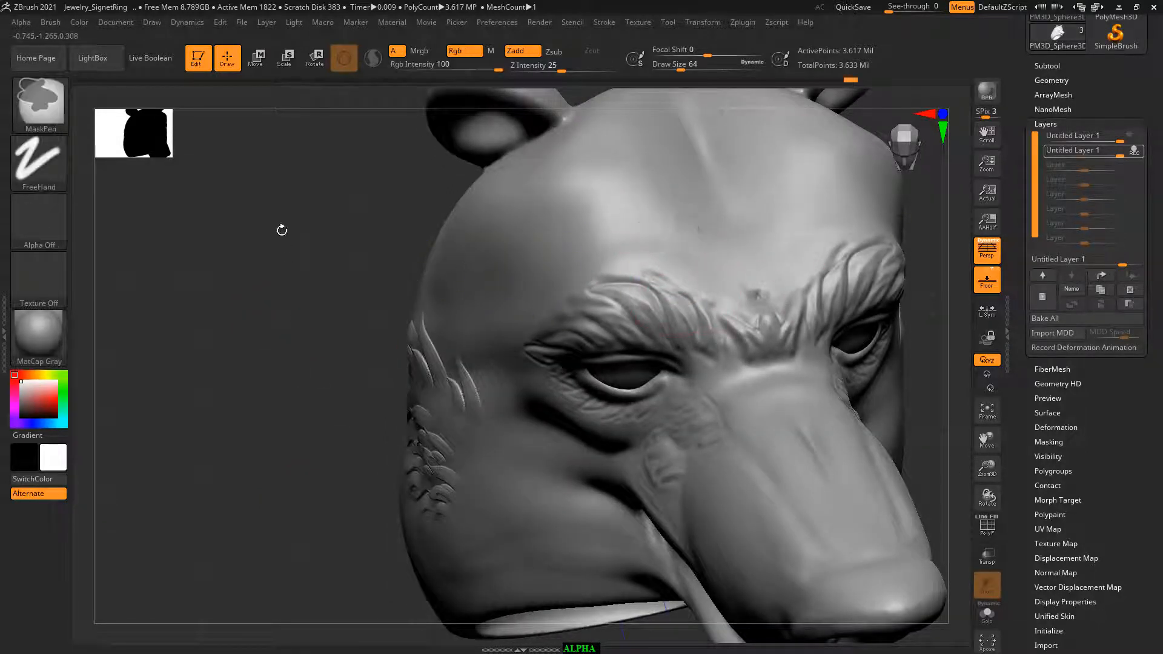
{"action": "left_click_drag", "start_coordinate": [281, 229], "coordinate": [719, 314]}
{"action": "key", "text": "ctrl+shift+z"}
{"action": "key", "text": "ctrl+shift+z"}
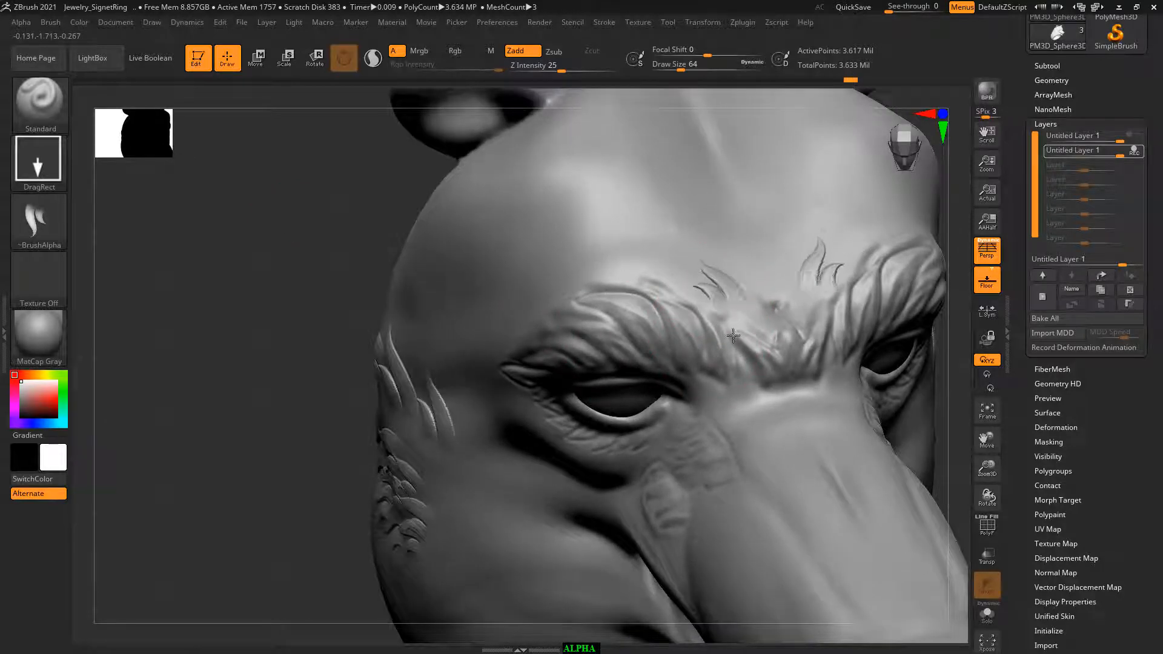
{"action": "left_click_drag", "start_coordinate": [661, 286], "coordinate": [631, 316]}
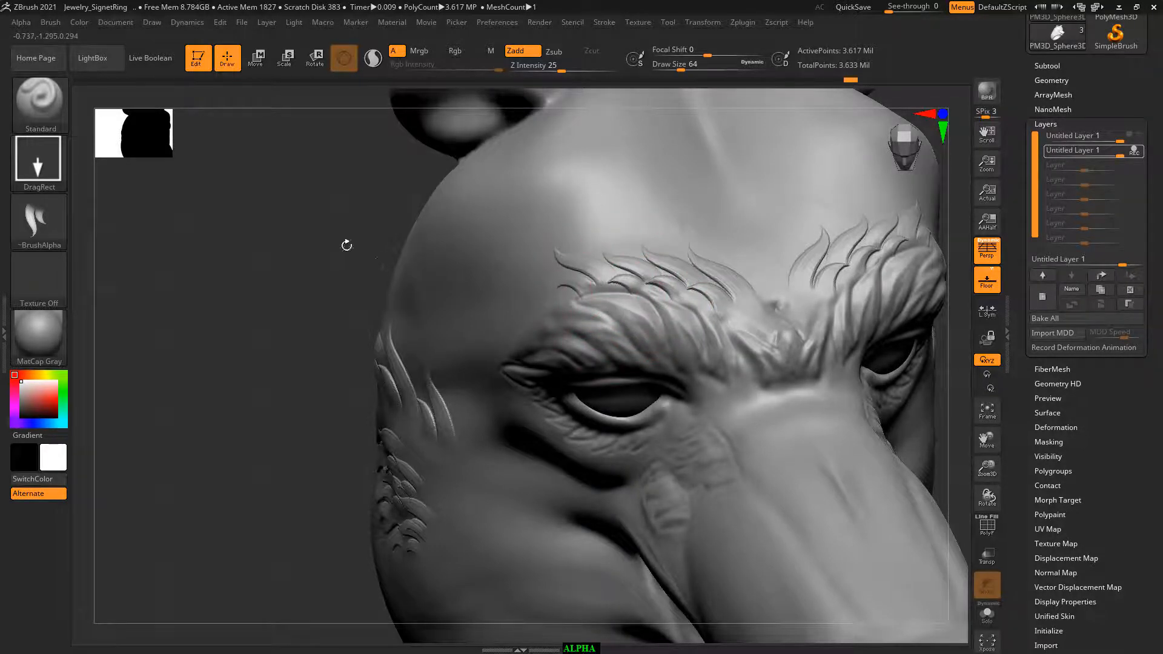
Extend the fur tufts over the outer end of the eyebrow down to the outer eye corner.
{"action": "left_click_drag", "start_coordinate": [346, 245], "coordinate": [358, 259]}
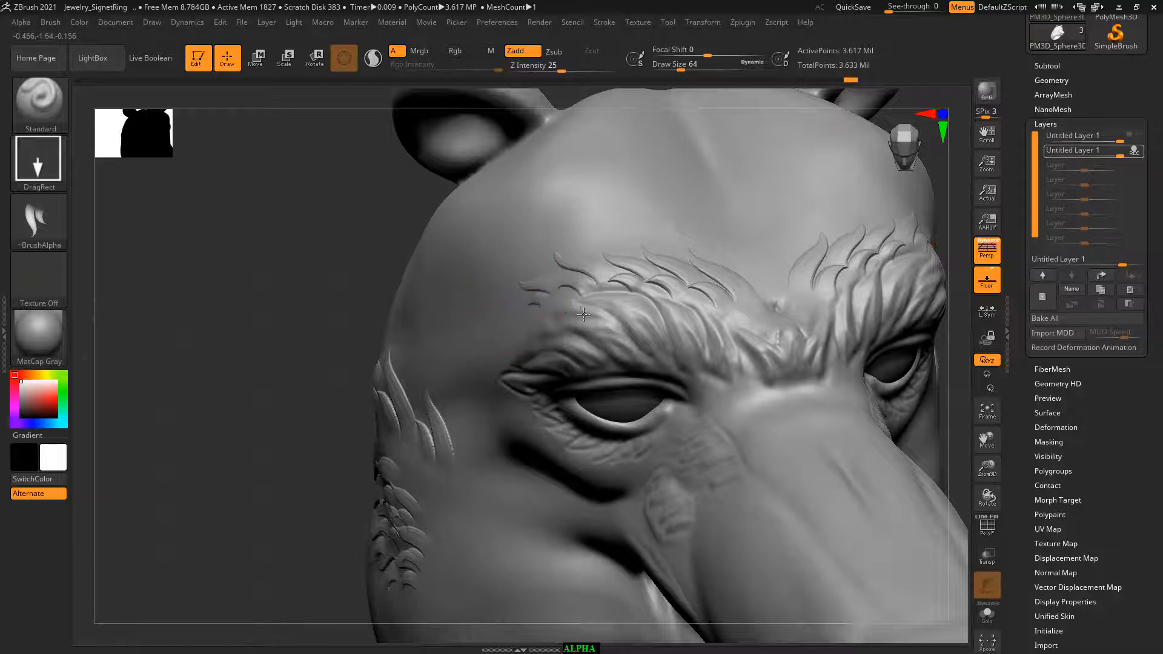
{"action": "left_click_drag", "start_coordinate": [533, 285], "coordinate": [563, 260]}
{"action": "mouse_move", "coordinate": [351, 247]}
{"action": "left_mouse_down"}
{"action": "mouse_move", "coordinate": [315, 285]}
{"action": "mouse_move", "coordinate": [319, 302]}
{"action": "left_mouse_up"}
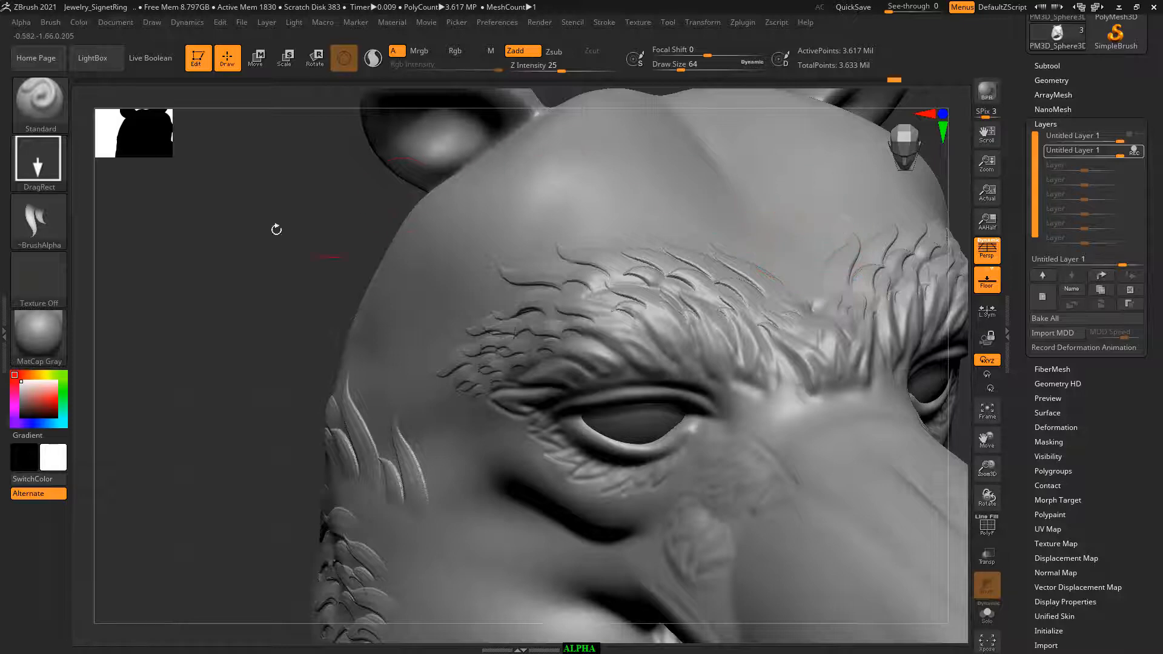
Stamp fur tufts between the eyebrows and add the first ones above them on the lower forehead.
{"action": "left_click_drag", "start_coordinate": [273, 228], "coordinate": [195, 247]}
{"action": "left_click_drag", "start_coordinate": [778, 258], "coordinate": [798, 288]}
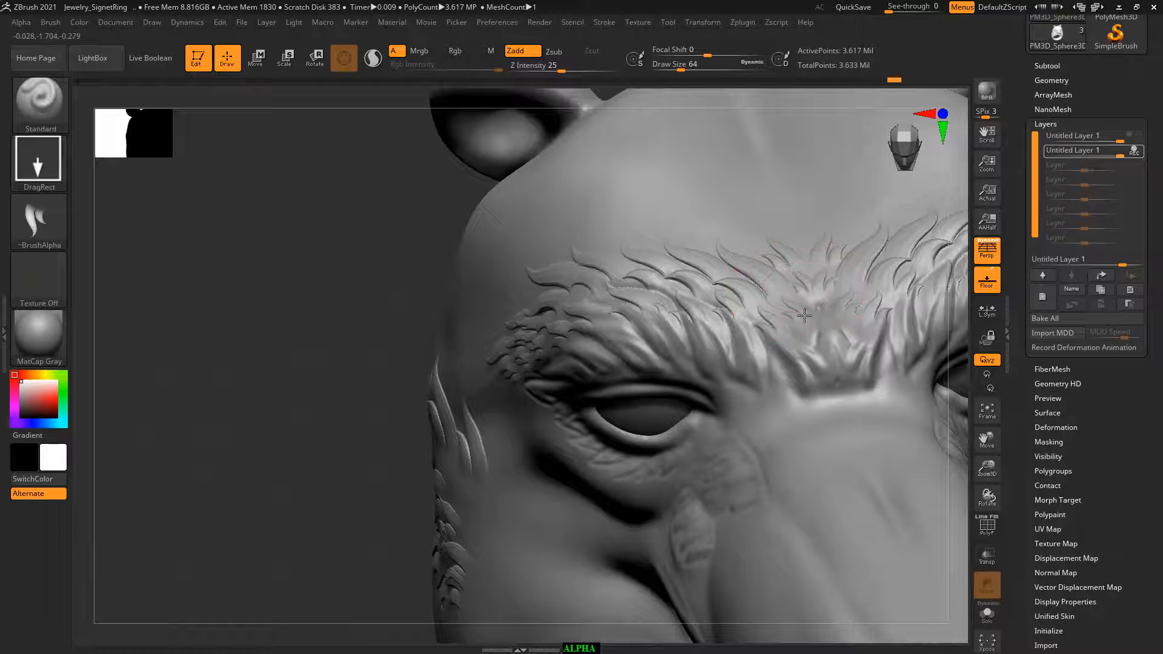
{"action": "mouse_move", "coordinate": [375, 248]}
{"action": "left_mouse_down"}
{"action": "mouse_move", "coordinate": [346, 249]}
{"action": "mouse_move", "coordinate": [356, 246]}
{"action": "left_mouse_up"}
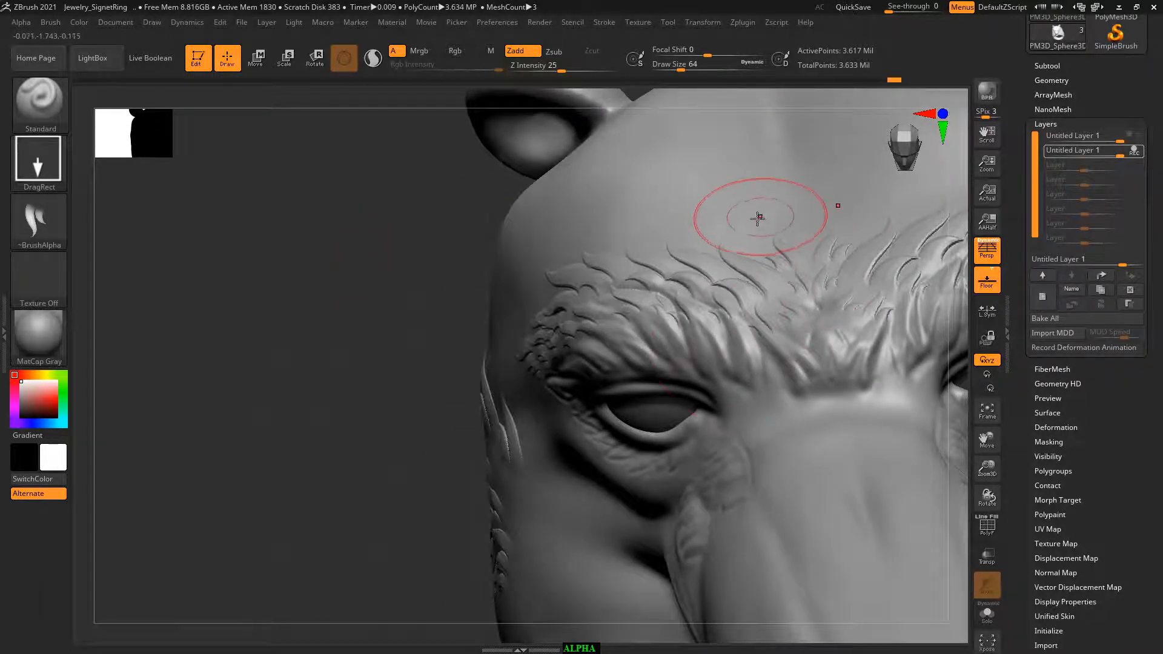
{"action": "left_click_drag", "start_coordinate": [749, 223], "coordinate": [749, 224]}
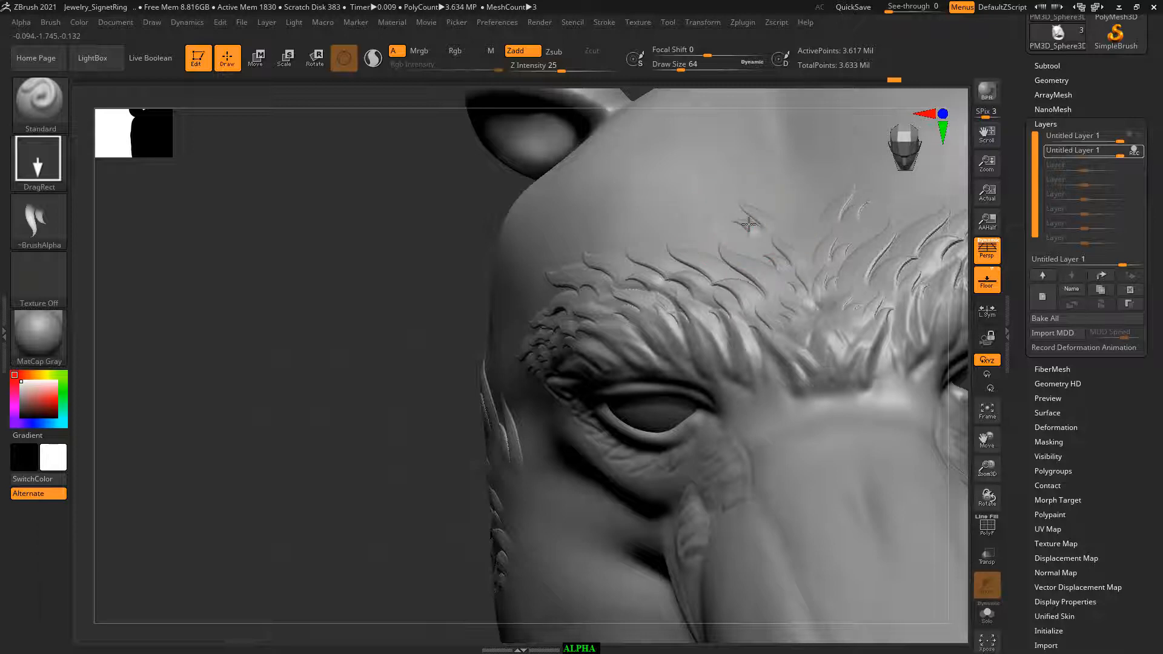
Cover the lower forehead above the eyebrow with rows of fur tufts and continue them up the forehead's centre.
{"action": "left_click_drag", "start_coordinate": [457, 278], "coordinate": [384, 303]}
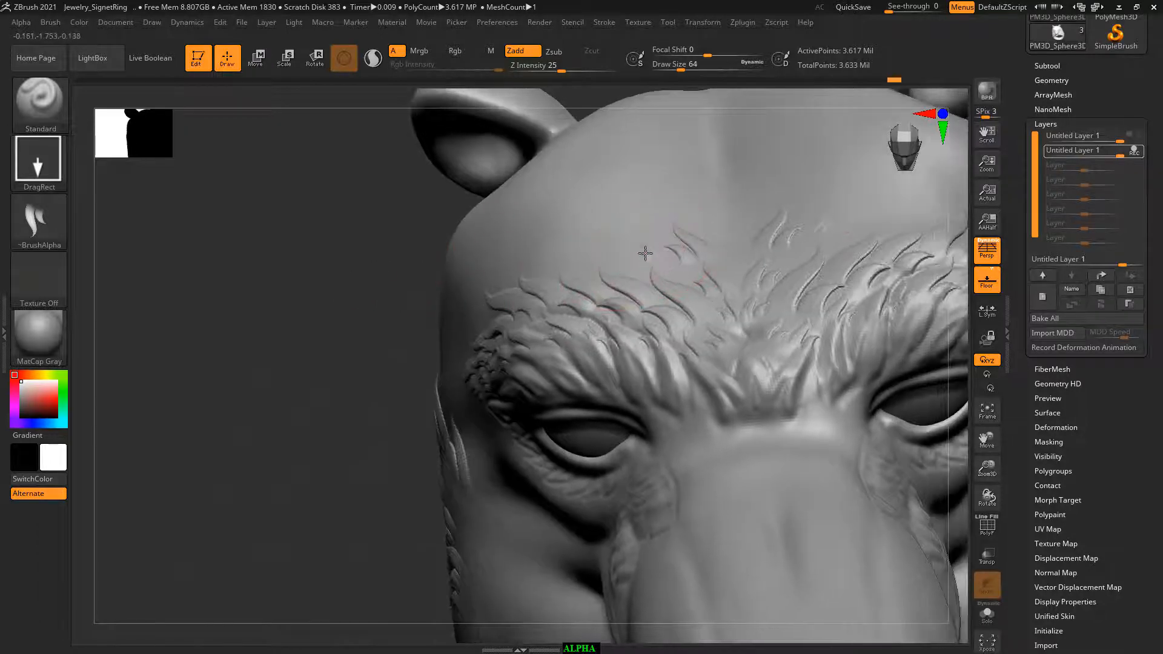
{"action": "left_click_drag", "start_coordinate": [646, 254], "coordinate": [601, 261]}
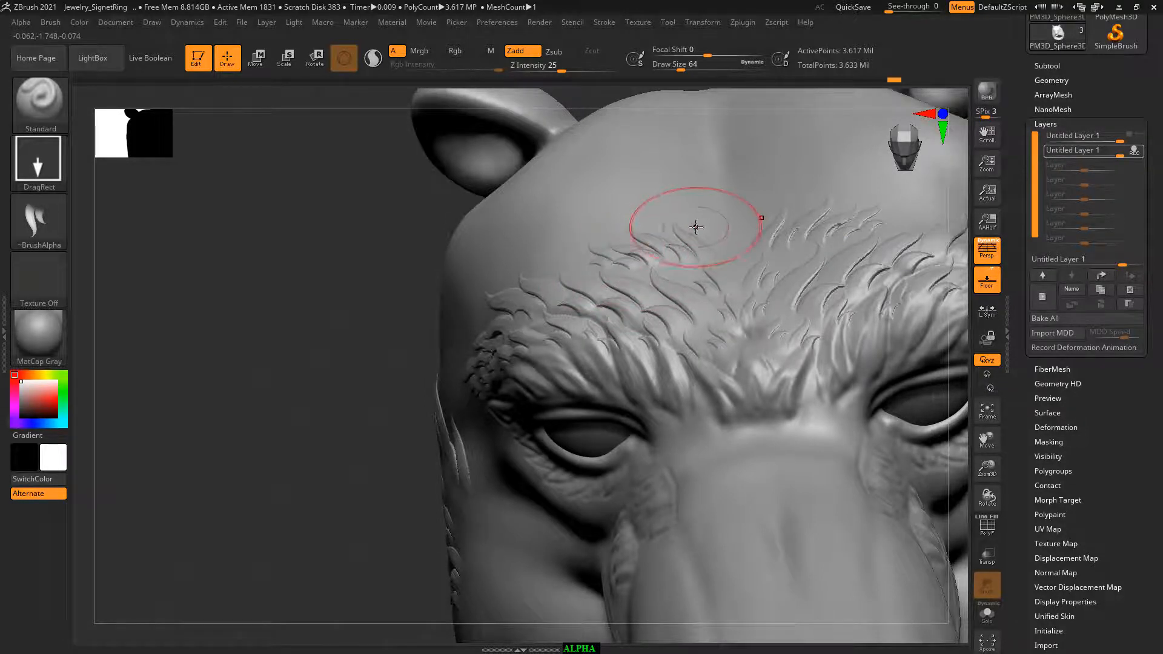
{"action": "mouse_move", "coordinate": [697, 225]}
{"action": "left_mouse_down"}
{"action": "mouse_move", "coordinate": [721, 260]}
{"action": "mouse_move", "coordinate": [673, 276]}
{"action": "left_mouse_up"}
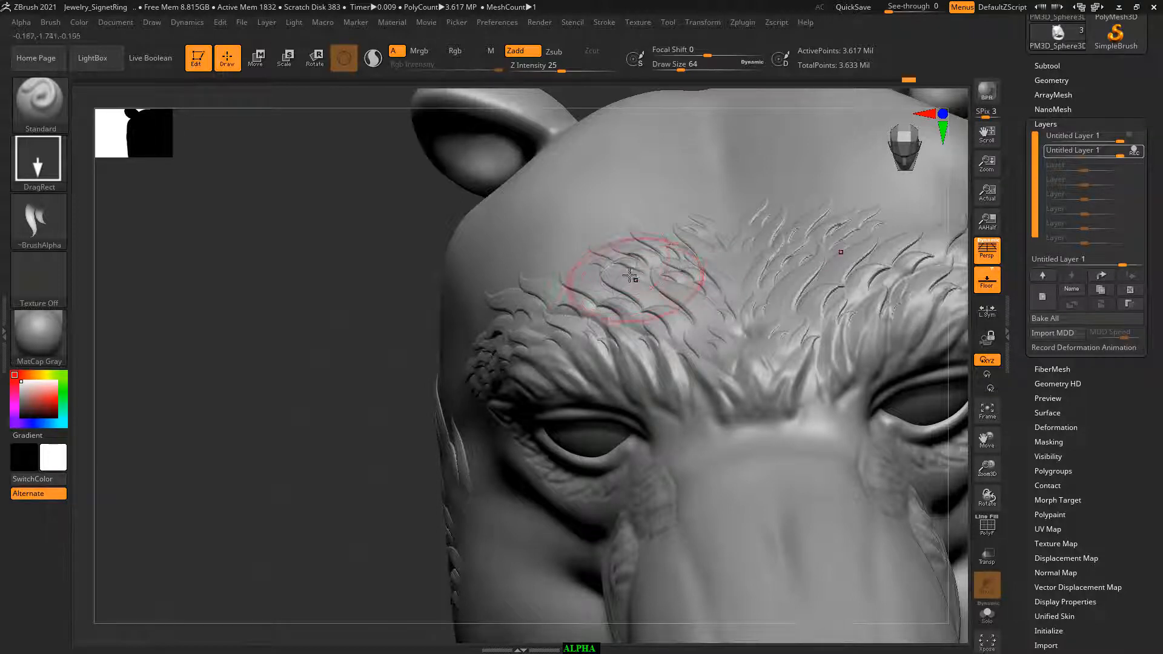
{"action": "left_click_drag", "start_coordinate": [582, 268], "coordinate": [582, 268]}
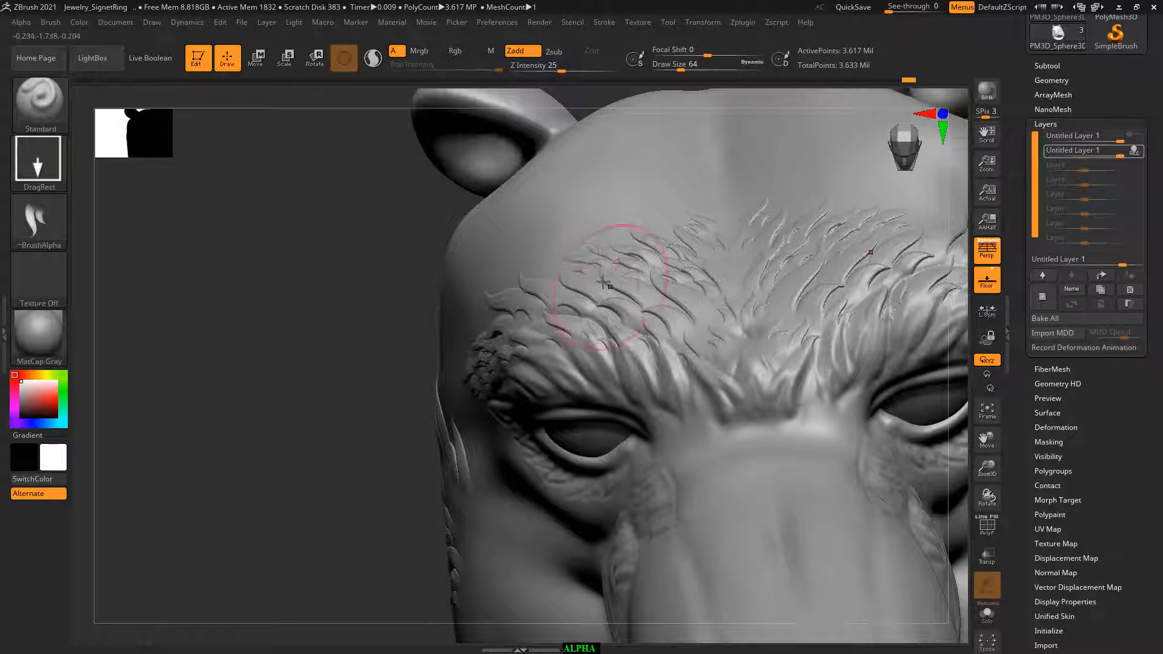
{"action": "left_click_drag", "start_coordinate": [366, 210], "coordinate": [370, 254]}
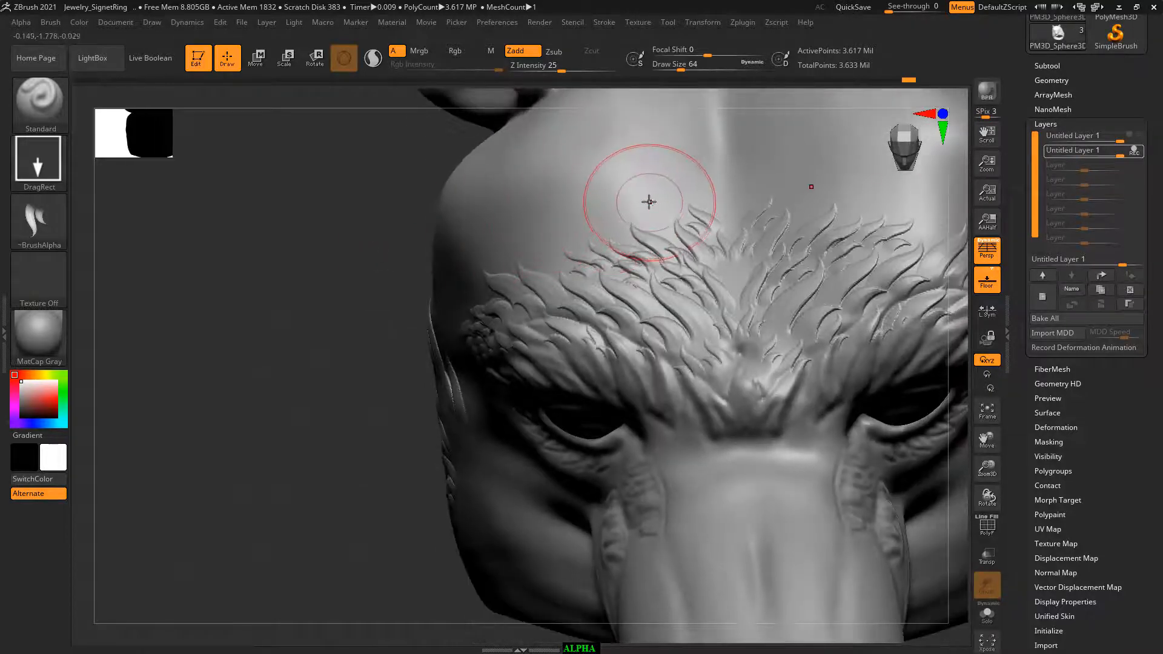
{"action": "left_click_drag", "start_coordinate": [646, 200], "coordinate": [669, 189]}
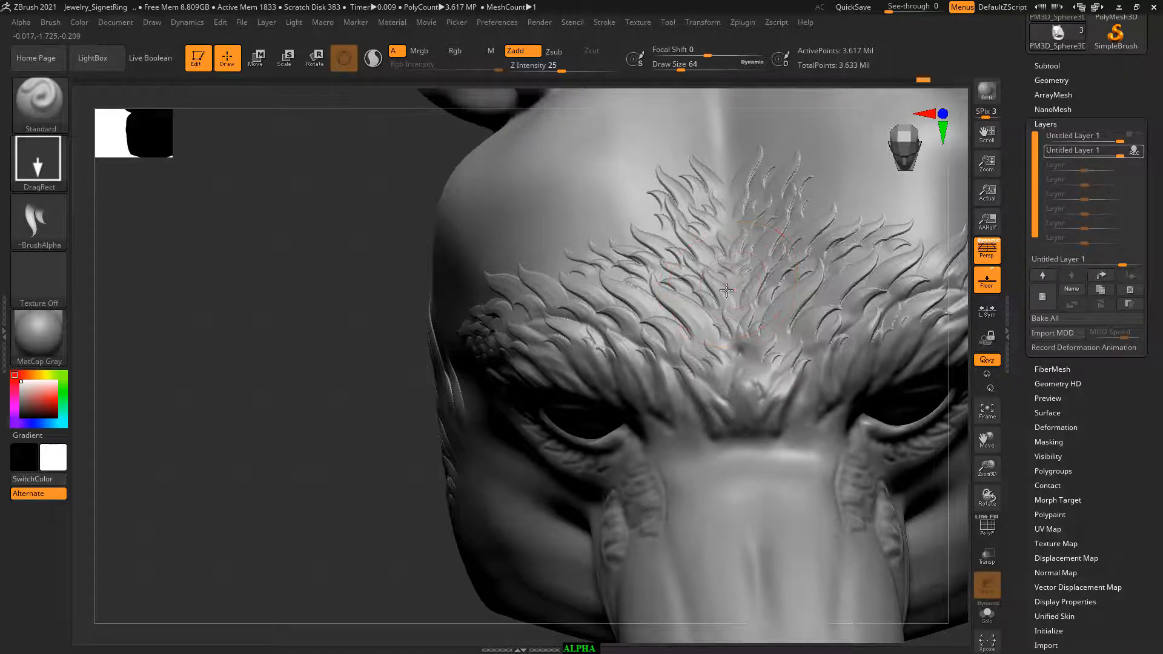
Reduce the draw size to 36 and stamp smaller fur tufts into the gaps along the forehead's centre.
{"action": "left_click_drag", "start_coordinate": [284, 263], "coordinate": [261, 295]}
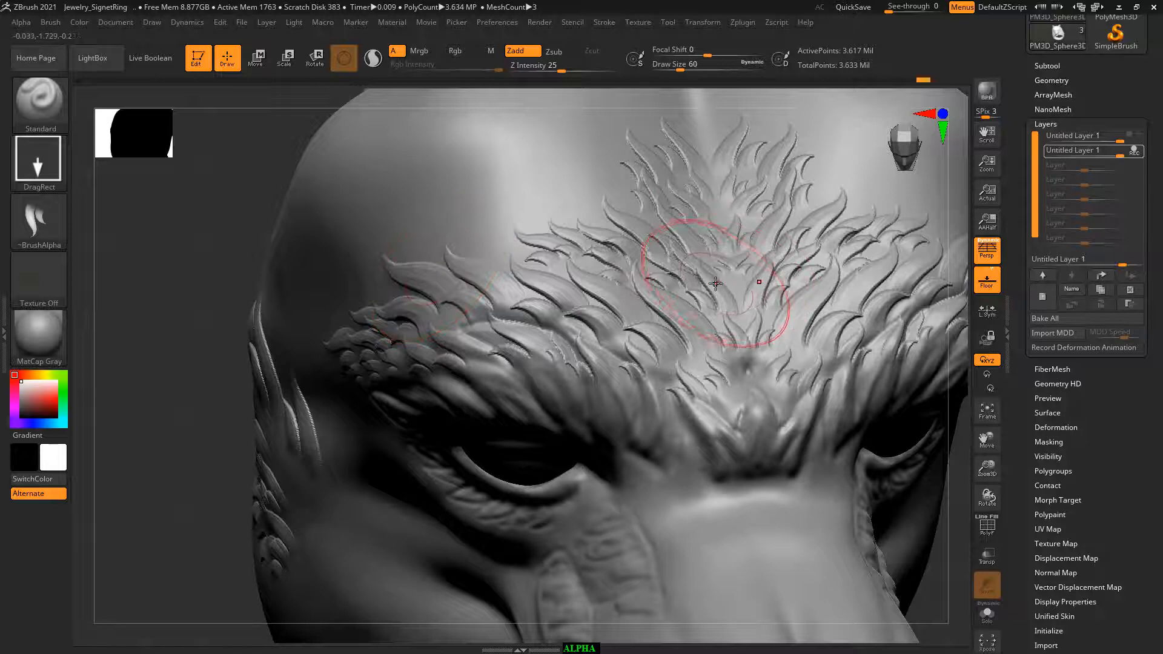
{"action": "key", "text": "bracketleft"}
{"action": "key", "text": "bracketleft"}
{"action": "key", "text": "bracketleft"}
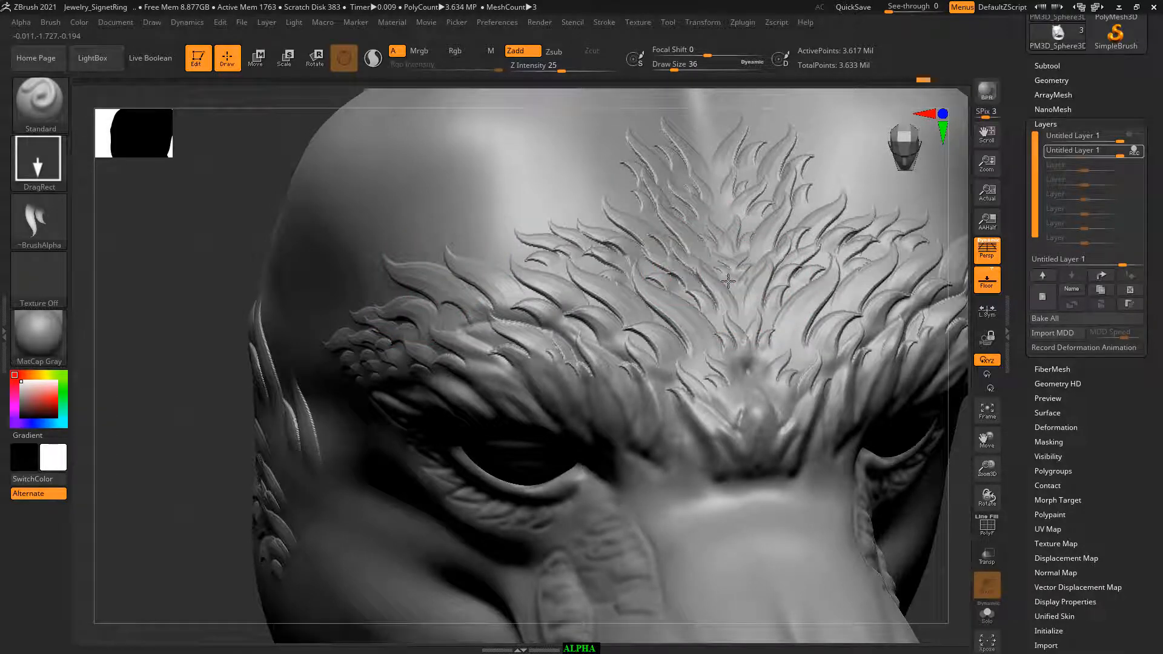
{"action": "left_click_drag", "start_coordinate": [729, 281], "coordinate": [731, 298]}
{"action": "left_click_drag", "start_coordinate": [696, 224], "coordinate": [698, 223]}
Stamp small fur tufts along the outer edge of the forehead fur, filling the area down to the eyebrow.
{"action": "left_click_drag", "start_coordinate": [203, 250], "coordinate": [140, 181], "text": "alt"}
{"action": "left_click_drag", "start_coordinate": [203, 315], "coordinate": [190, 354]}
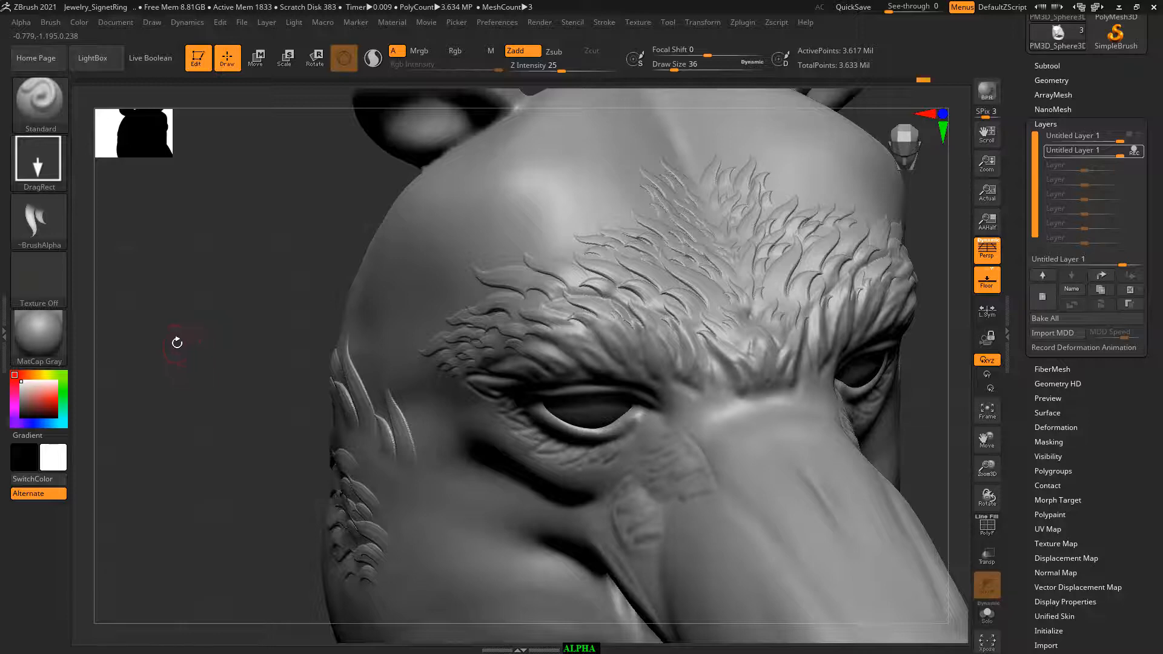
{"action": "left_click_drag", "start_coordinate": [141, 297], "coordinate": [143, 312], "text": "alt"}
{"action": "left_click_drag", "start_coordinate": [594, 188], "coordinate": [597, 185]}
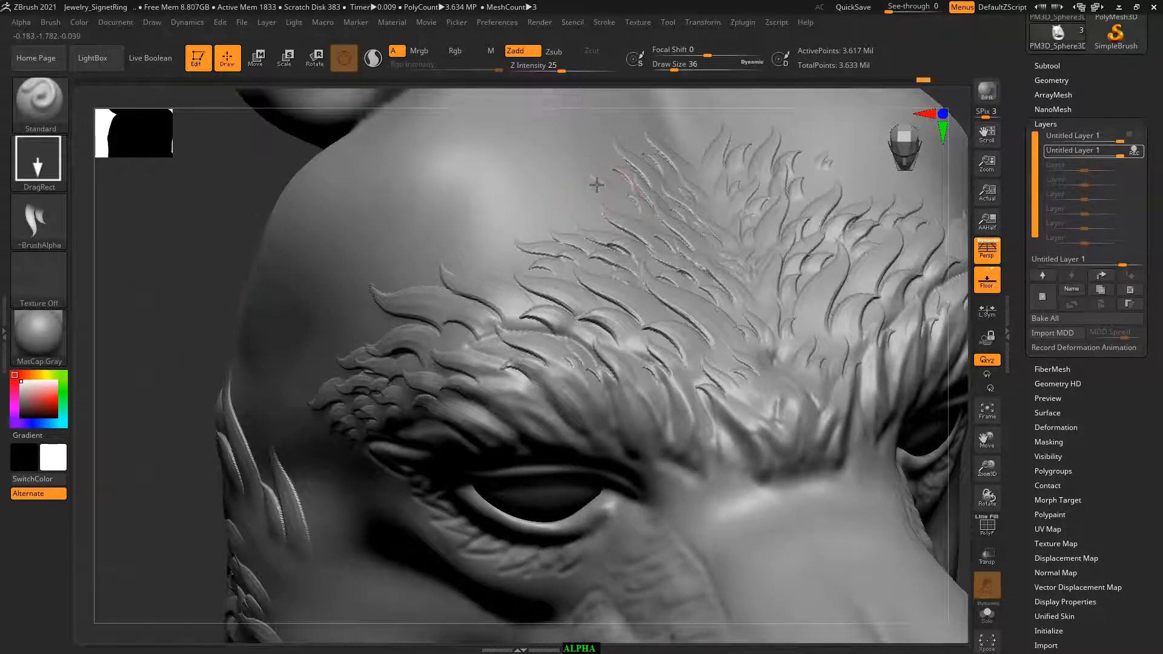
{"action": "left_click_drag", "start_coordinate": [221, 262], "coordinate": [199, 329]}
{"action": "mouse_move", "coordinate": [589, 281]}
{"action": "left_mouse_down"}
{"action": "mouse_move", "coordinate": [586, 291]}
{"action": "mouse_move", "coordinate": [632, 280]}
{"action": "mouse_move", "coordinate": [504, 312]}
{"action": "left_mouse_up"}
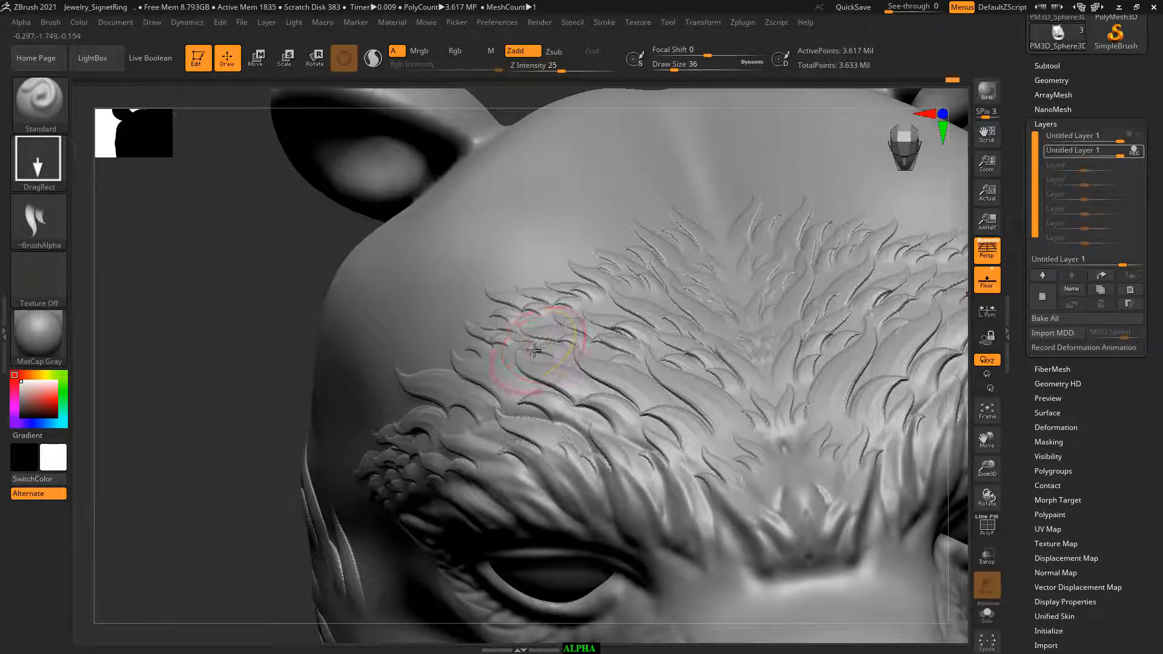
{"action": "left_click_drag", "start_coordinate": [518, 345], "coordinate": [522, 349]}
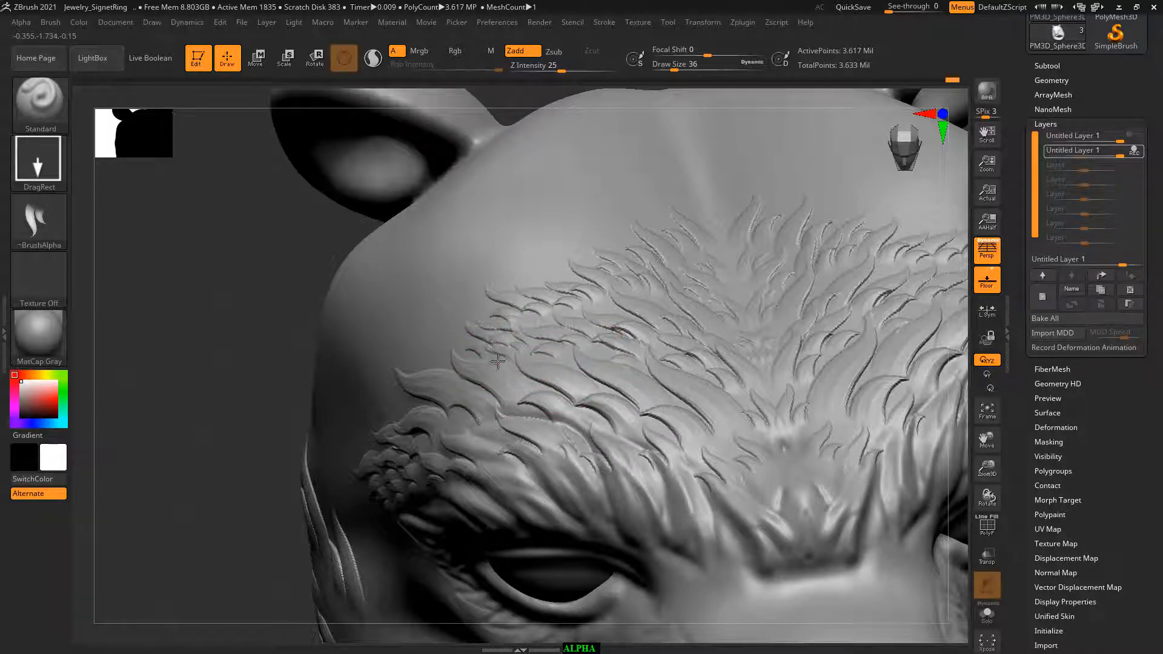
Stamp small fur tufts at the inner eye corner and over the upper fur patch between eye and snout.
{"action": "left_click_drag", "start_coordinate": [234, 343], "coordinate": [219, 397], "text": "alt"}
{"action": "mouse_move", "coordinate": [747, 371]}
{"action": "left_mouse_down", "text": "alt"}
{"action": "mouse_move", "coordinate": [751, 340]}
{"action": "mouse_move", "coordinate": [815, 301]}
{"action": "mouse_move", "coordinate": [842, 311]}
{"action": "mouse_move", "coordinate": [812, 291]}
{"action": "mouse_move", "coordinate": [837, 321]}
{"action": "mouse_move", "coordinate": [840, 291]}
{"action": "left_mouse_up", "text": "alt"}
{"action": "left_click_drag", "start_coordinate": [598, 364], "coordinate": [576, 391]}
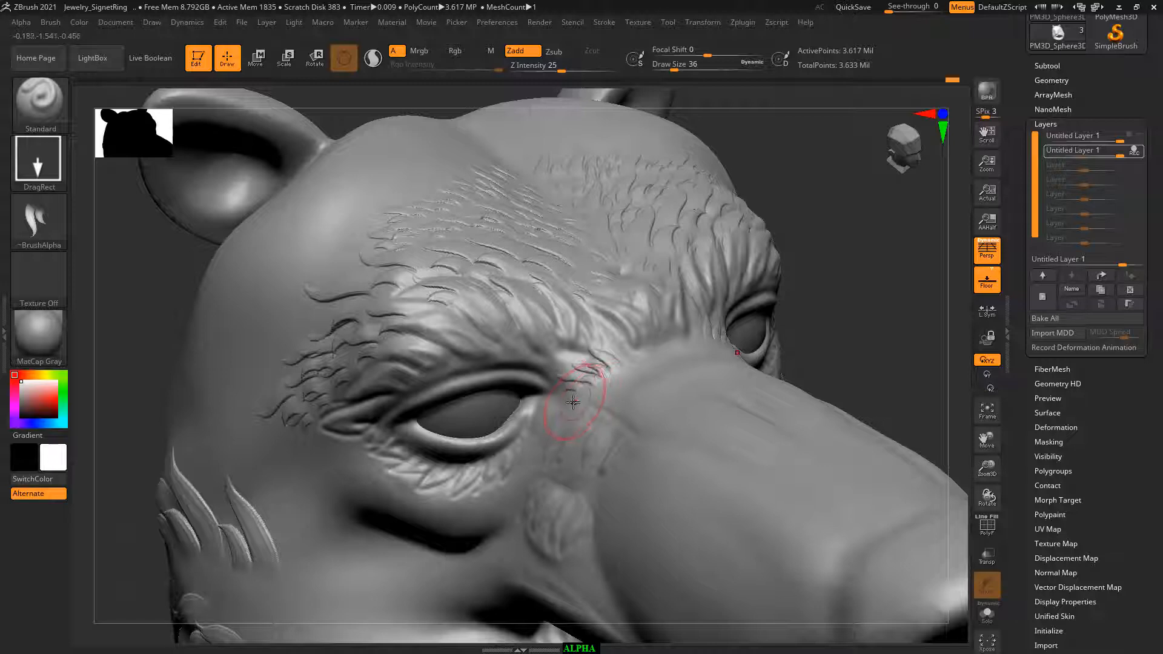
{"action": "left_click_drag", "start_coordinate": [818, 303], "coordinate": [851, 310]}
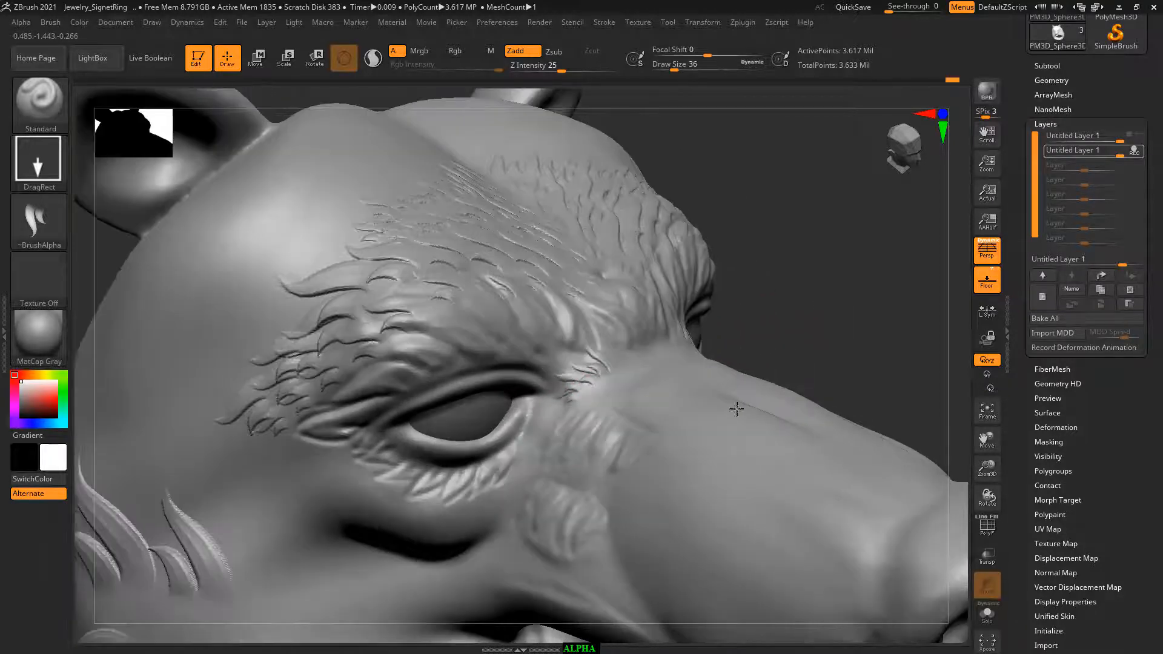
{"action": "mouse_move", "coordinate": [625, 450]}
{"action": "left_mouse_down"}
{"action": "mouse_move", "coordinate": [581, 428]}
{"action": "mouse_move", "coordinate": [583, 456]}
{"action": "left_mouse_up"}
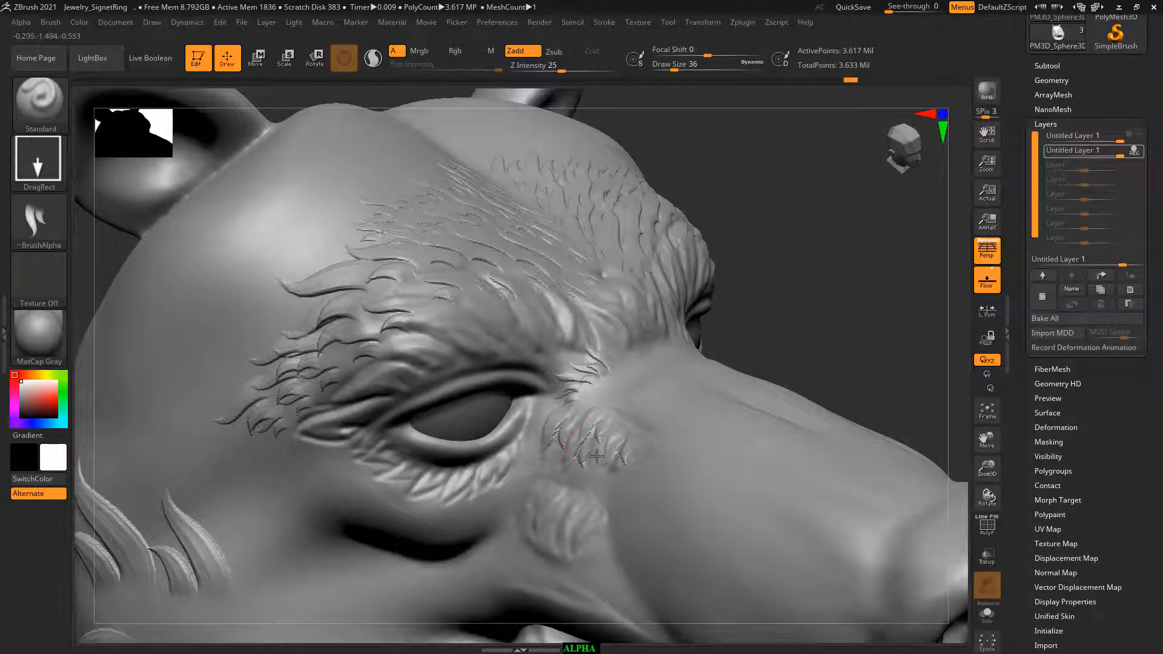
Stamp more small tufts on the lower edge of the upper fur patch beside the snout, and undo the last stamps.
{"action": "left_click_drag", "start_coordinate": [802, 329], "coordinate": [814, 306], "text": "alt"}
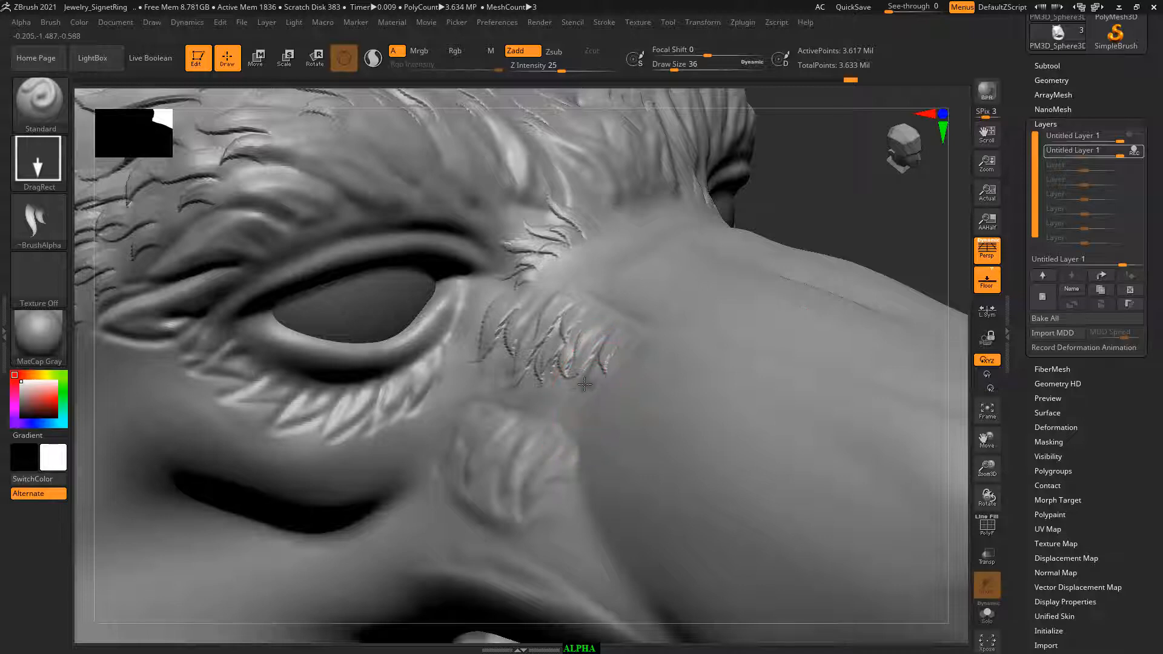
{"action": "left_click_drag", "start_coordinate": [585, 384], "coordinate": [584, 386]}
{"action": "key", "text": "ctrl+z"}
{"action": "key", "text": "ctrl+z"}
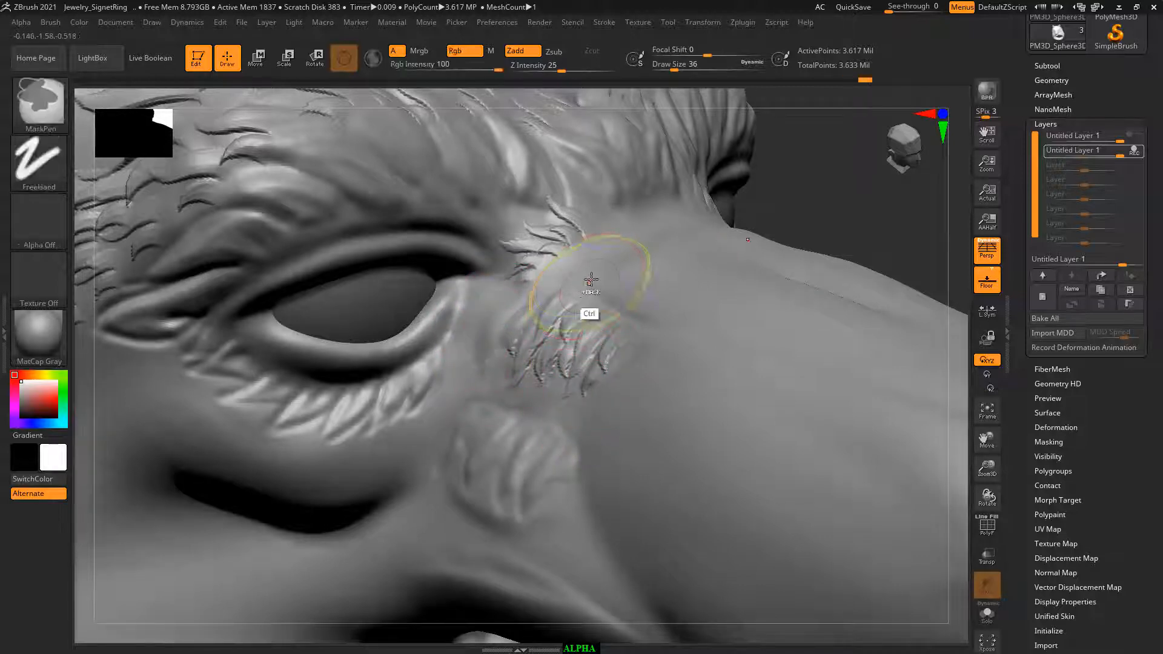
Smooth the upper fur patch near the inner eye corner, and stamp small fur tufts over the lower patch beside the snout.
{"action": "key", "text": "shift"}
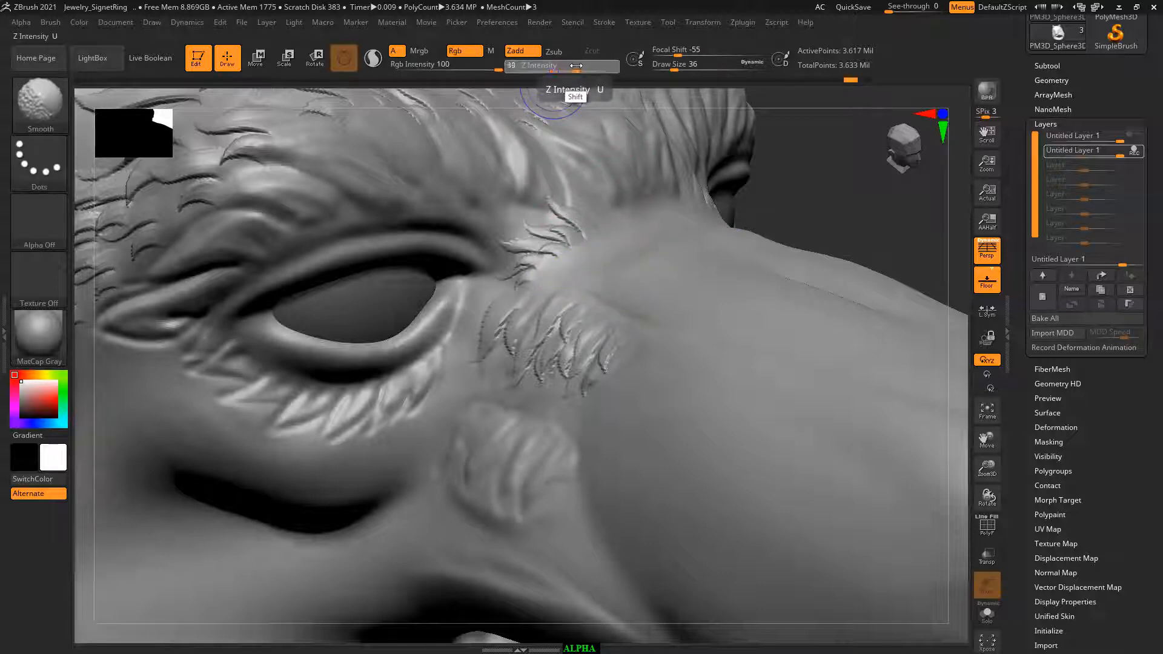
{"action": "mouse_move", "coordinate": [493, 303]}
{"action": "left_mouse_down", "text": "shift"}
{"action": "mouse_move", "coordinate": [586, 363]}
{"action": "mouse_move", "coordinate": [537, 371]}
{"action": "left_mouse_up", "text": "shift"}
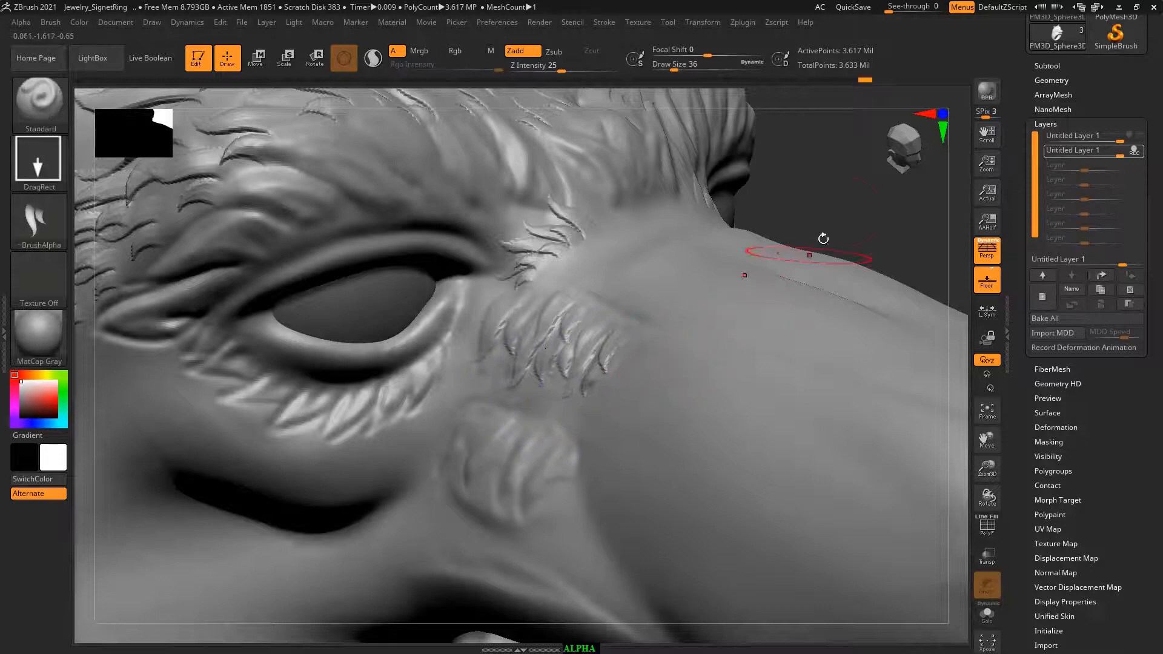
{"action": "left_click_drag", "start_coordinate": [852, 212], "coordinate": [826, 216], "text": "alt"}
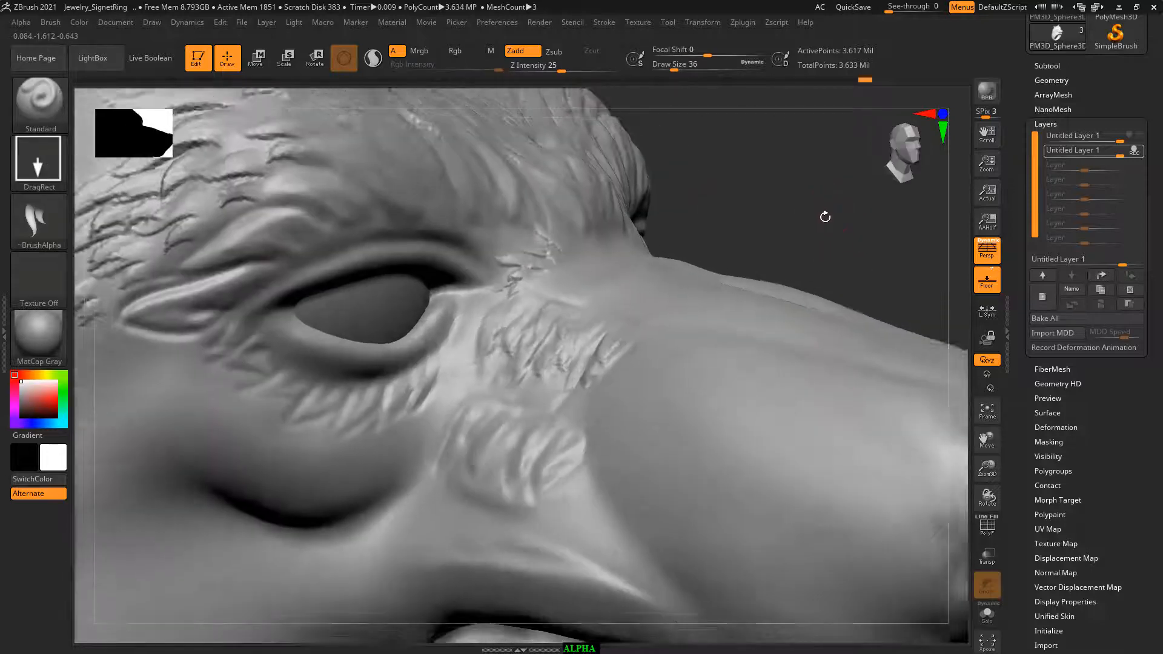
{"action": "left_click_drag", "start_coordinate": [562, 462], "coordinate": [591, 426]}
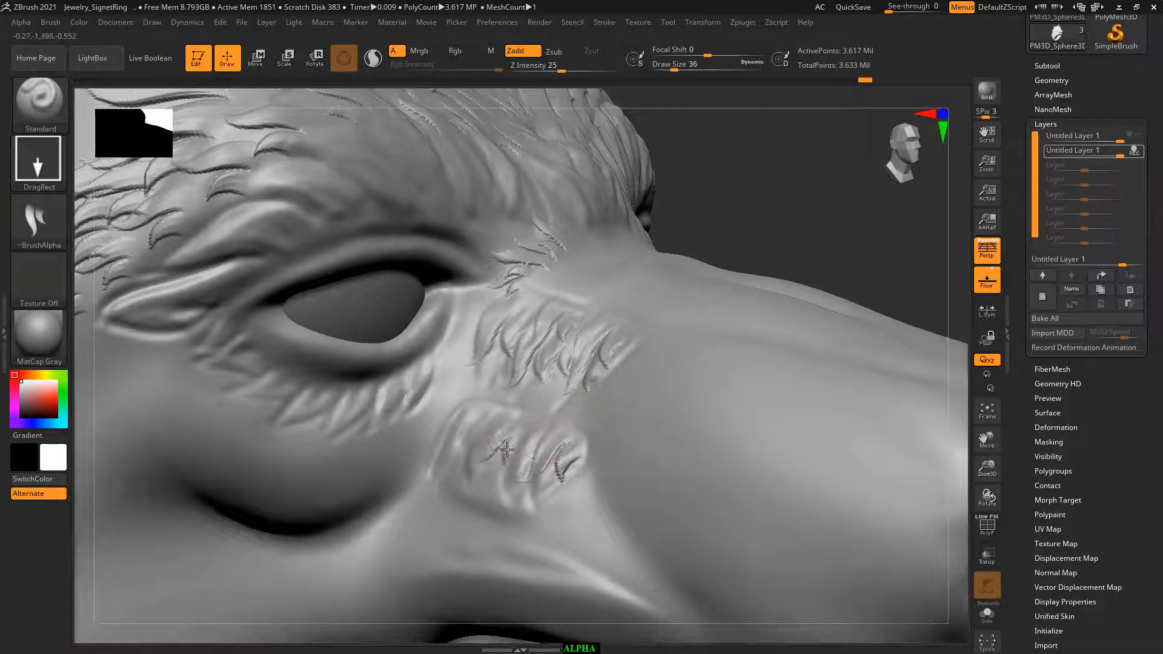
{"action": "mouse_move", "coordinate": [508, 449]}
{"action": "left_mouse_down"}
{"action": "mouse_move", "coordinate": [521, 427]}
{"action": "mouse_move", "coordinate": [529, 439]}
{"action": "left_mouse_up"}
{"action": "left_click_drag", "start_coordinate": [449, 447], "coordinate": [490, 419]}
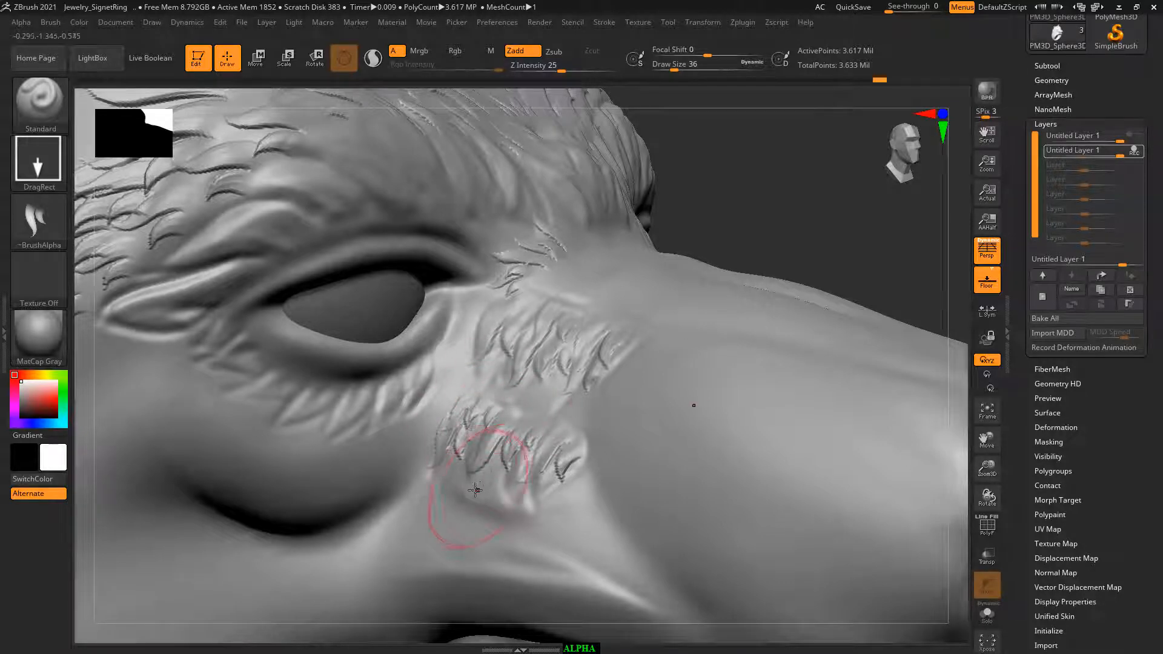
{"action": "left_click_drag", "start_coordinate": [452, 479], "coordinate": [471, 486]}
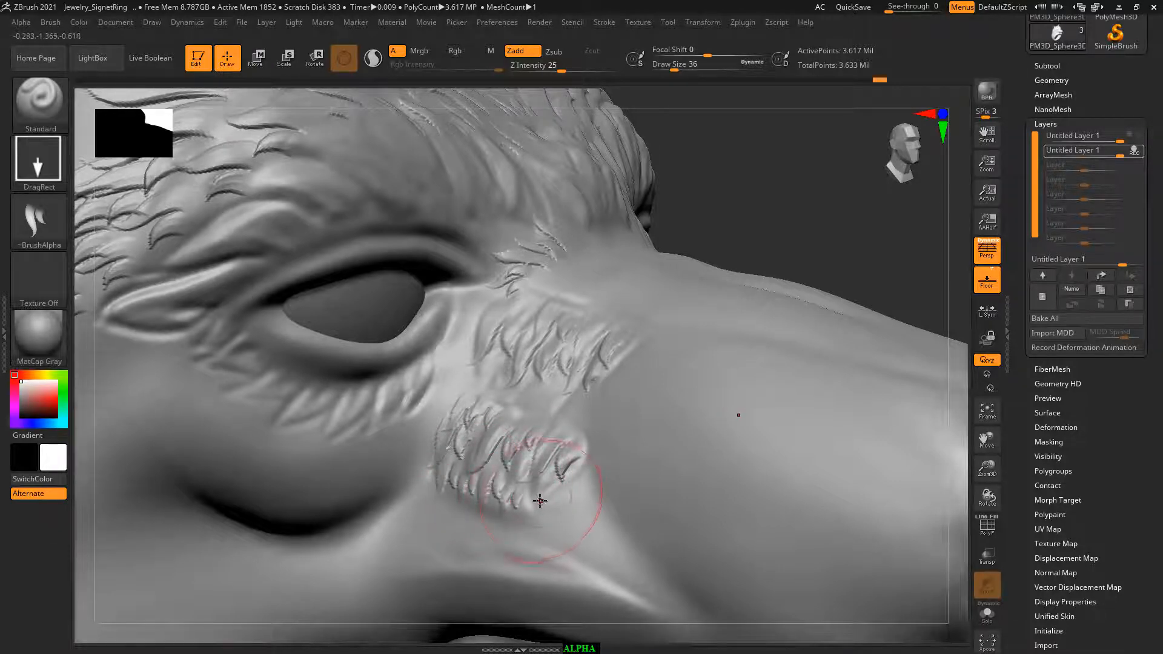
{"action": "mouse_move", "coordinate": [525, 502]}
{"action": "left_mouse_down"}
{"action": "mouse_move", "coordinate": [549, 496]}
{"action": "mouse_move", "coordinate": [493, 463]}
{"action": "mouse_move", "coordinate": [503, 470]}
{"action": "left_mouse_up"}
Stamp fur tufts on the cheek in front of the existing fur patch and over the large strands above it.
{"action": "mouse_move", "coordinate": [726, 203]}
{"action": "left_mouse_down"}
{"action": "mouse_move", "coordinate": [715, 232]}
{"action": "mouse_move", "coordinate": [761, 182]}
{"action": "mouse_move", "coordinate": [795, 177]}
{"action": "mouse_move", "coordinate": [794, 187]}
{"action": "mouse_move", "coordinate": [763, 185]}
{"action": "mouse_move", "coordinate": [747, 229]}
{"action": "left_mouse_up"}
{"action": "key", "text": "f"}
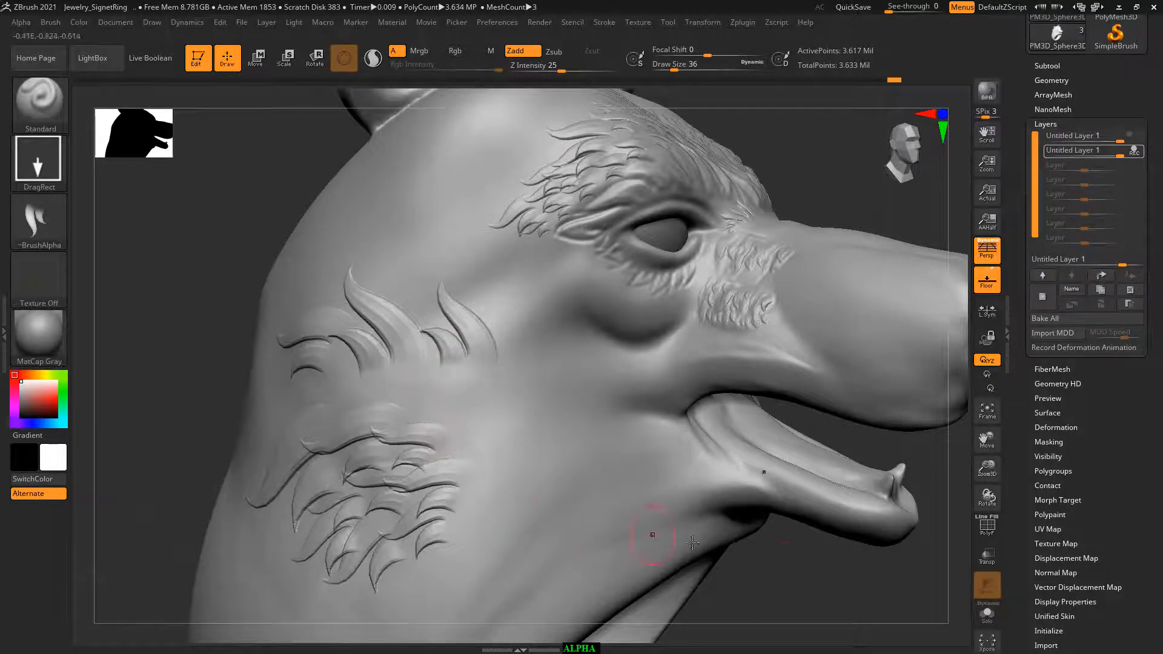
{"action": "left_click_drag", "start_coordinate": [804, 580], "coordinate": [769, 501]}
{"action": "left_click_drag", "start_coordinate": [529, 373], "coordinate": [531, 383]}
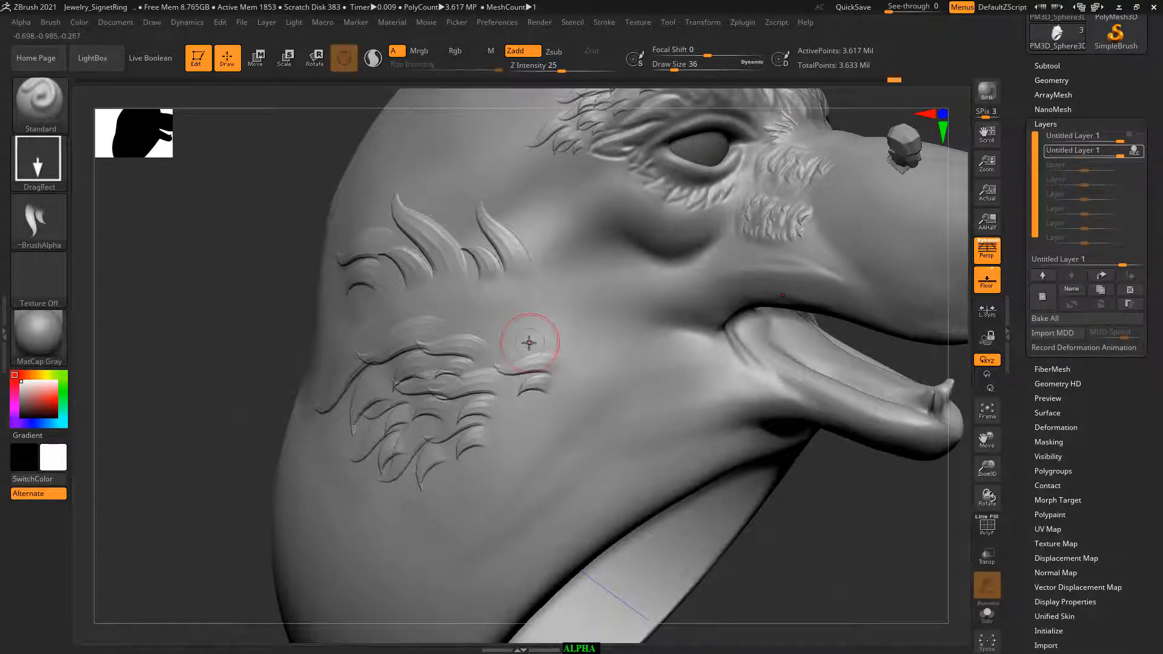
{"action": "left_click_drag", "start_coordinate": [530, 339], "coordinate": [536, 295]}
{"action": "left_click_drag", "start_coordinate": [481, 229], "coordinate": [509, 240]}
{"action": "left_click_drag", "start_coordinate": [506, 227], "coordinate": [495, 251]}
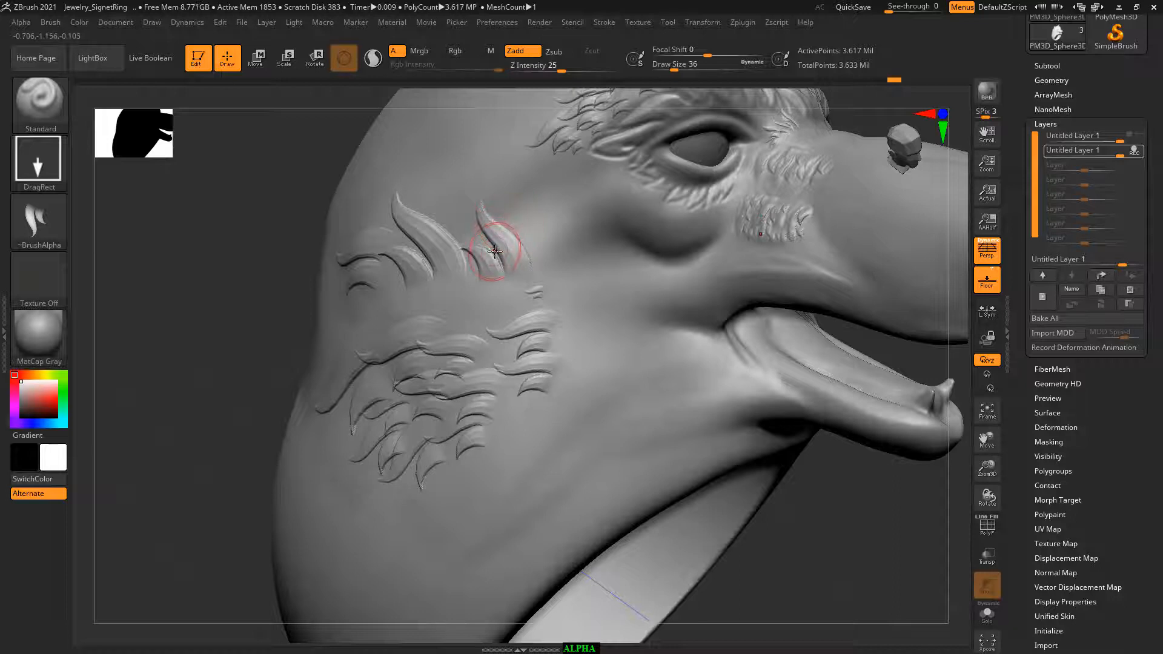
Raise the Smooth brush's Z intensity to 100 and smooth away the large fur strands above the cheek patch.
{"action": "key", "text": "shift"}
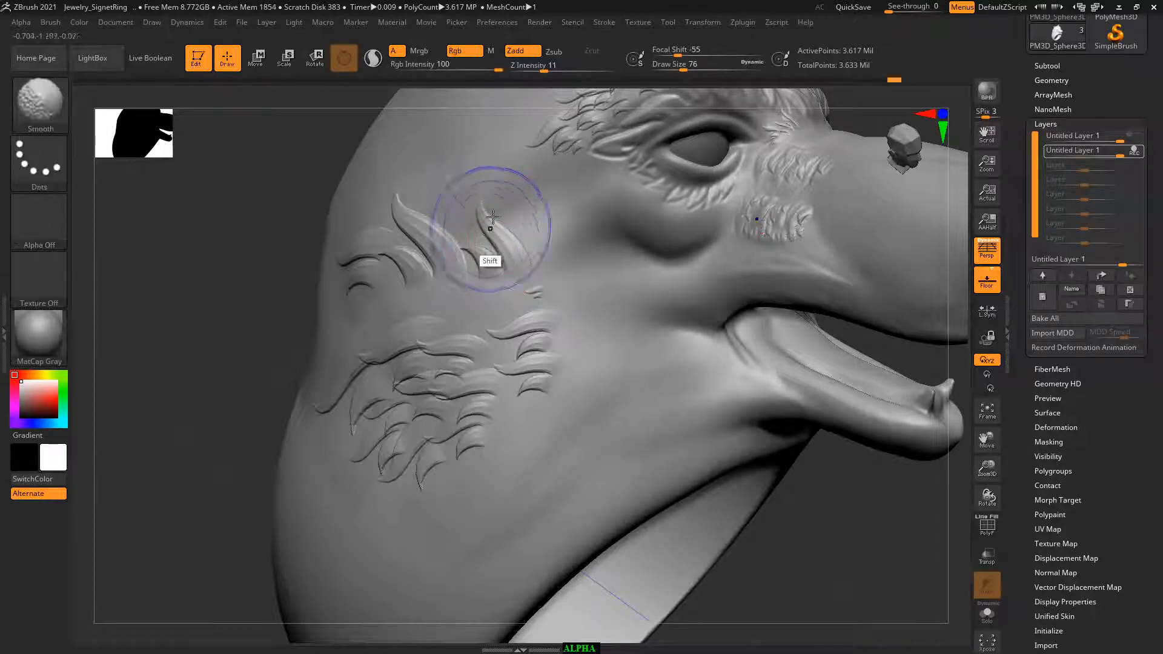
{"action": "left_click_drag", "start_coordinate": [553, 59], "coordinate": [598, 64], "text": "shift"}
{"action": "mouse_move", "coordinate": [498, 218]}
{"action": "left_mouse_down", "text": "shift"}
{"action": "mouse_move", "coordinate": [468, 243]}
{"action": "mouse_move", "coordinate": [428, 230]}
{"action": "left_mouse_up", "text": "shift"}
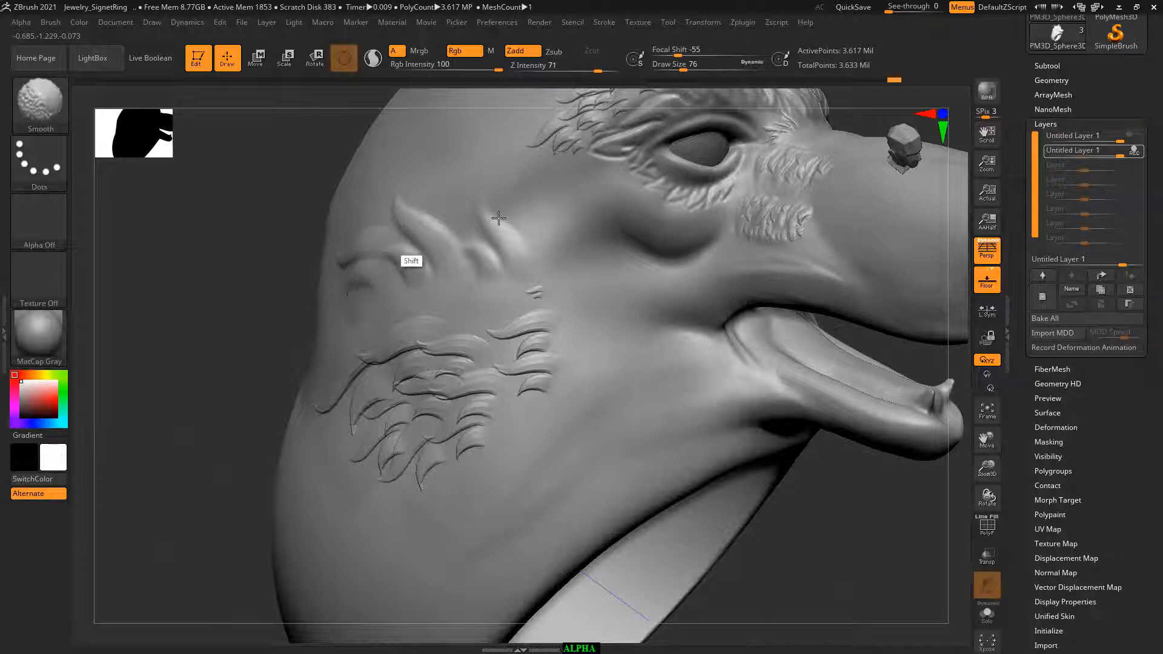
{"action": "left_click_drag", "start_coordinate": [596, 65], "coordinate": [610, 64], "text": "shift"}
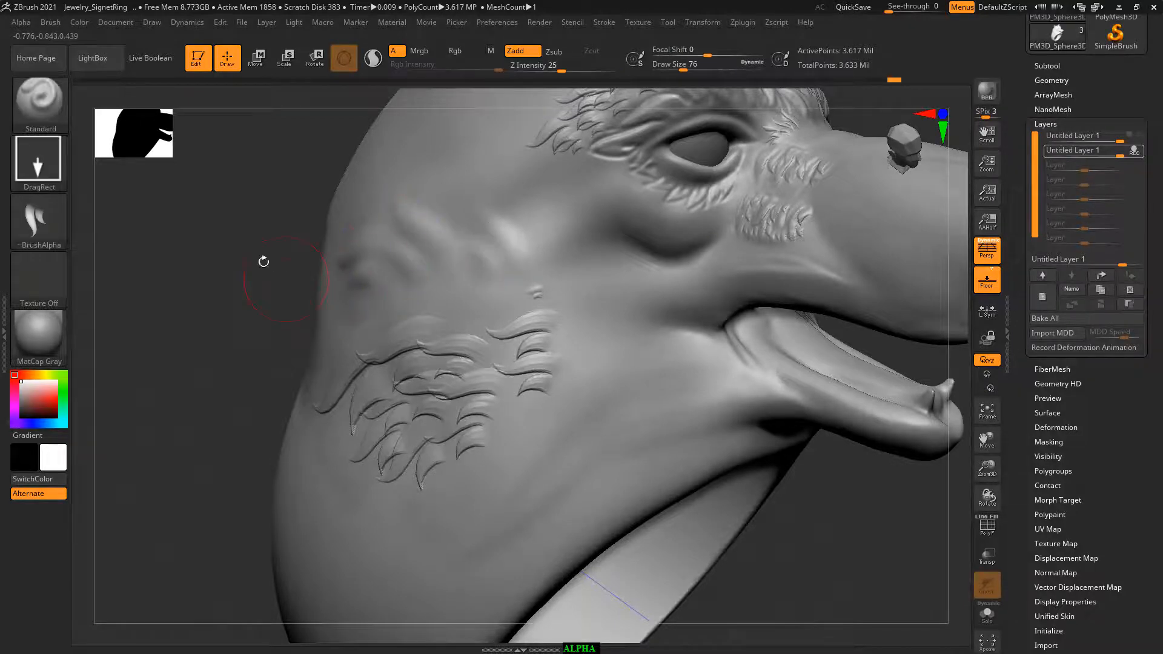
Reduce the draw size to 24 and stamp a small fur tuft on the bare upper forehead near the ear.
{"action": "mouse_move", "coordinate": [262, 260]}
{"action": "left_mouse_down"}
{"action": "mouse_move", "coordinate": [228, 226]}
{"action": "mouse_move", "coordinate": [291, 266]}
{"action": "left_mouse_up"}
{"action": "left_click", "coordinate": [321, 169]}
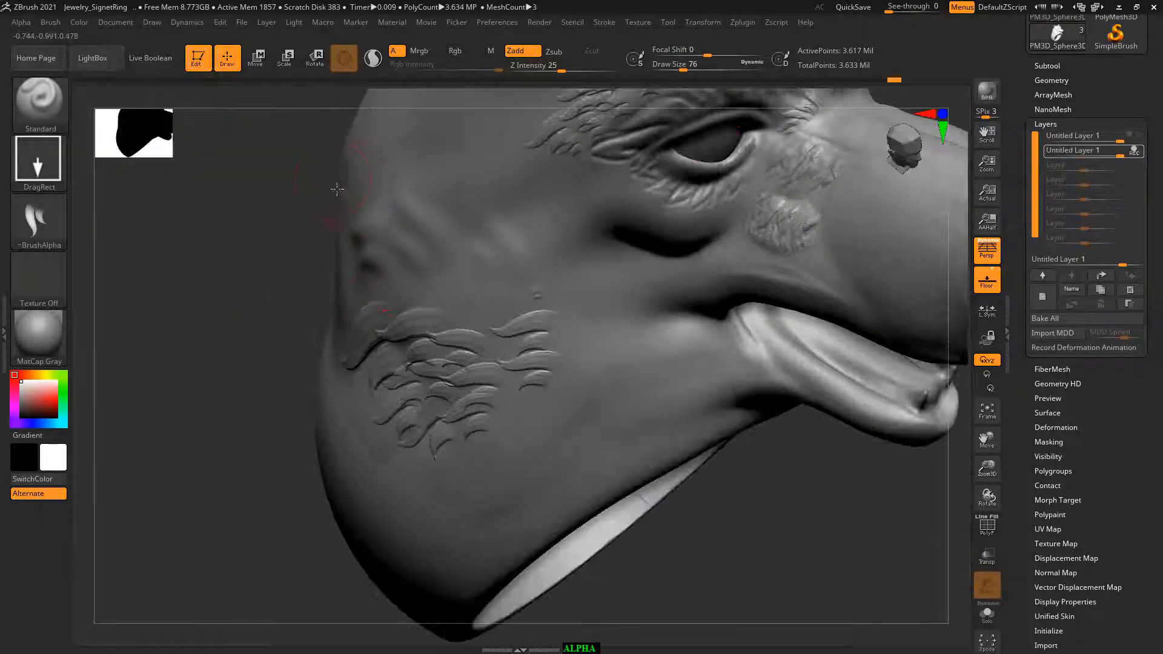
{"action": "left_click_drag", "start_coordinate": [799, 491], "coordinate": [766, 497]}
{"action": "left_click_drag", "start_coordinate": [242, 387], "coordinate": [530, 215]}
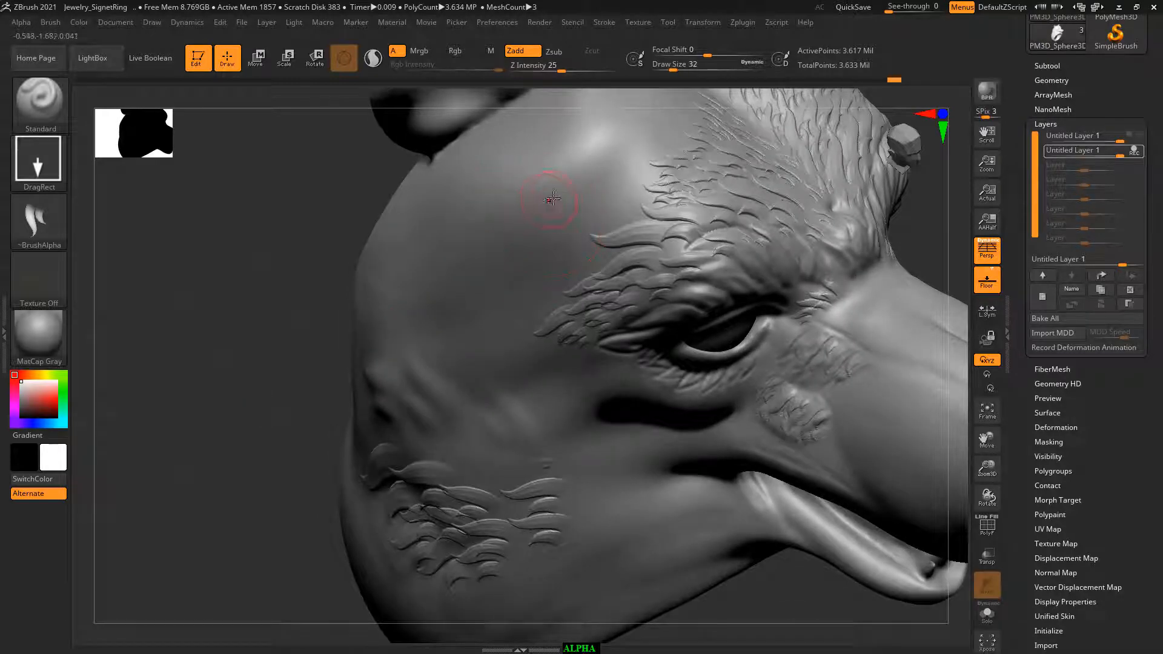
{"action": "left_click_drag", "start_coordinate": [321, 336], "coordinate": [414, 303]}
{"action": "left_click_drag", "start_coordinate": [568, 226], "coordinate": [579, 218]}
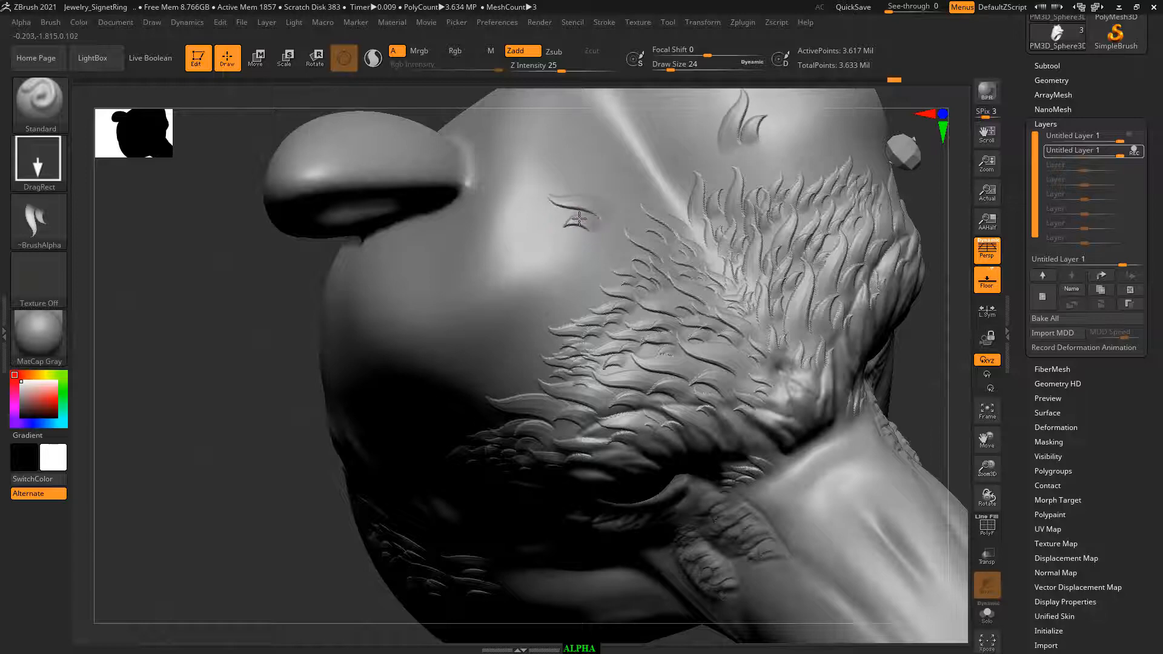
Set the draw size to 88, turn the brush alpha off and change the stroke to FreeHand.
{"action": "left_click_drag", "start_coordinate": [261, 367], "coordinate": [918, 425], "text": "alt"}
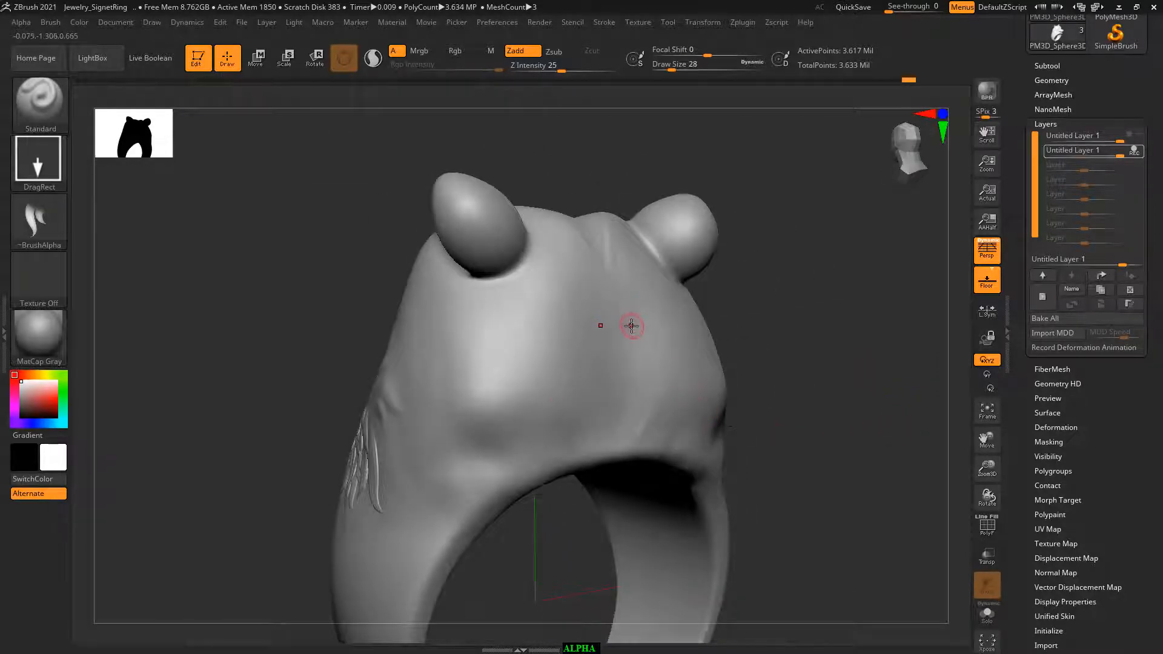
{"action": "key", "text": "shift"}
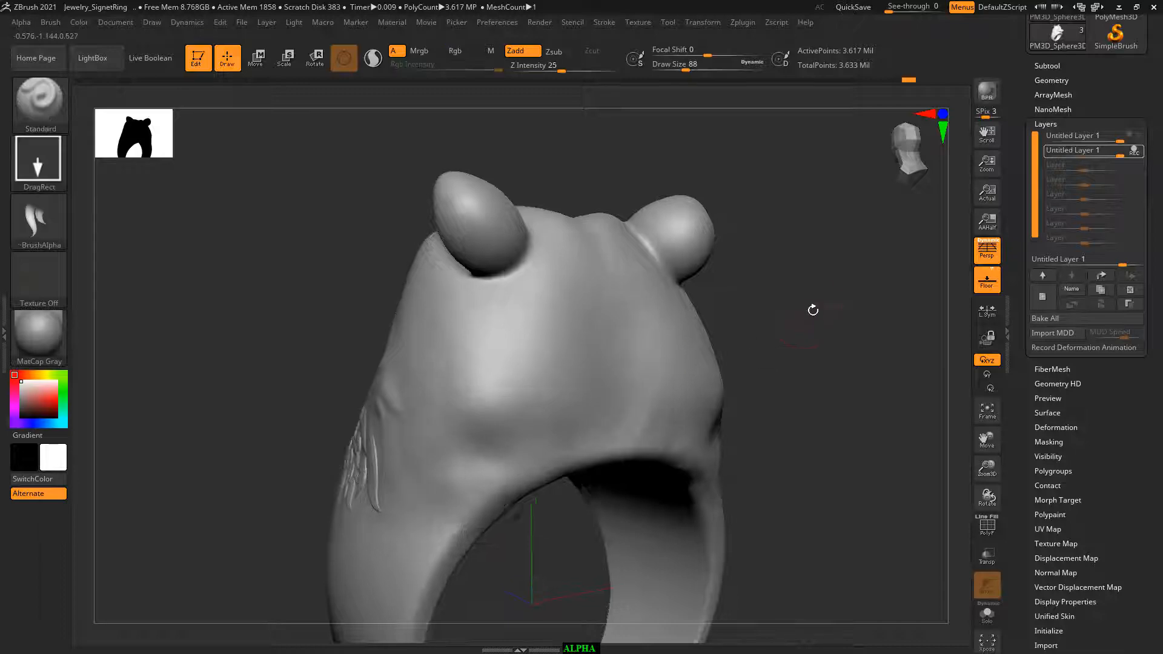
{"action": "mouse_move", "coordinate": [813, 307]}
{"action": "left_mouse_down"}
{"action": "mouse_move", "coordinate": [299, 424]}
{"action": "mouse_move", "coordinate": [238, 424]}
{"action": "mouse_move", "coordinate": [278, 330]}
{"action": "mouse_move", "coordinate": [379, 420]}
{"action": "left_mouse_up"}
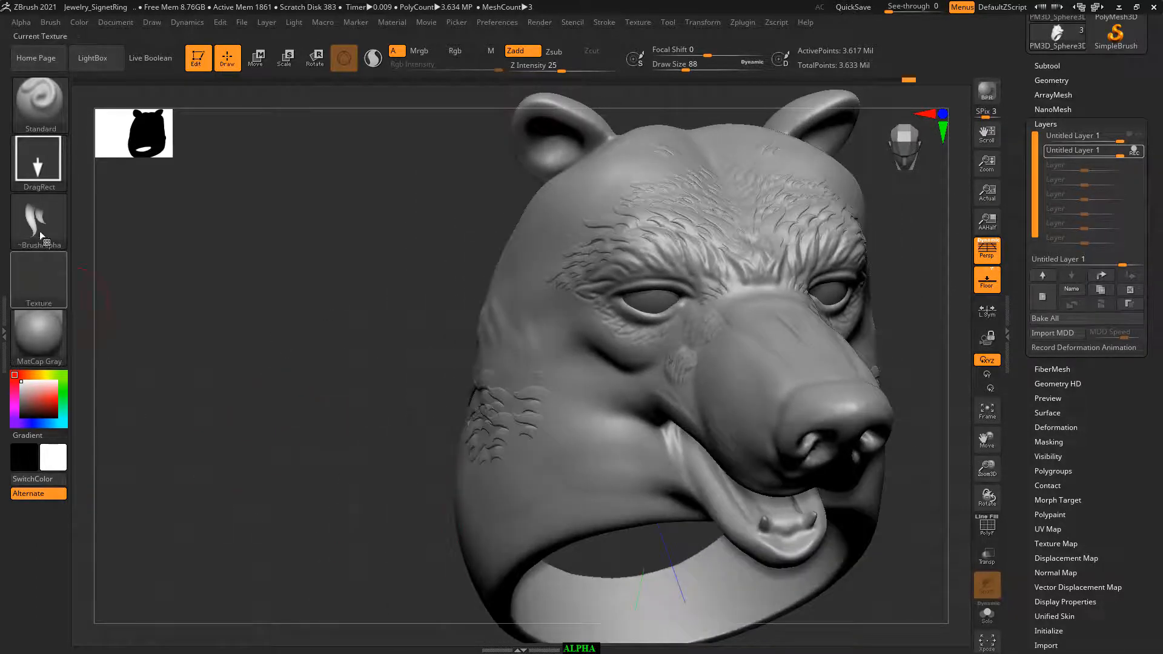
{"action": "left_click", "coordinate": [33, 109]}
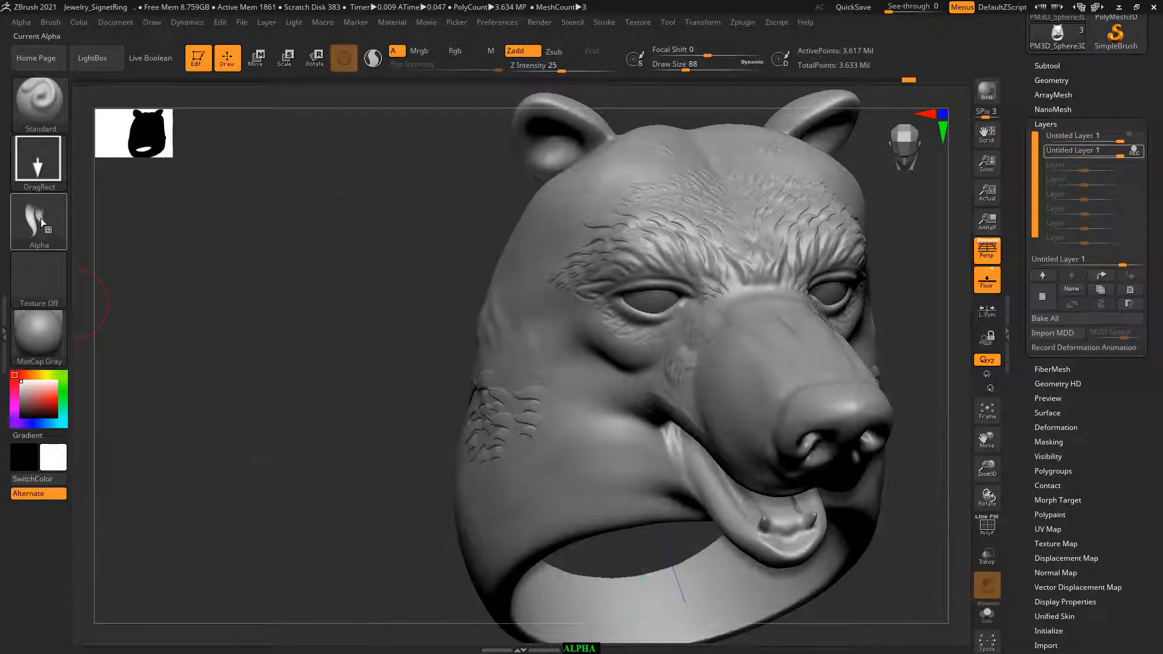
{"action": "left_click", "coordinate": [41, 218]}
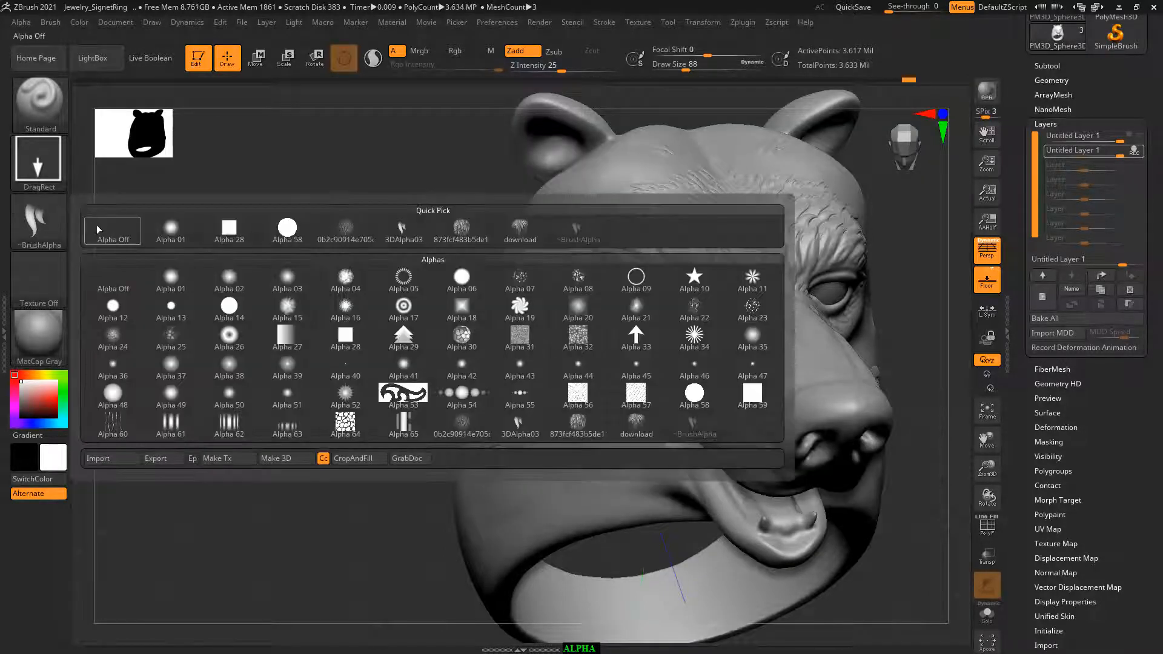
{"action": "left_click", "coordinate": [96, 224]}
{"action": "left_click", "coordinate": [37, 167]}
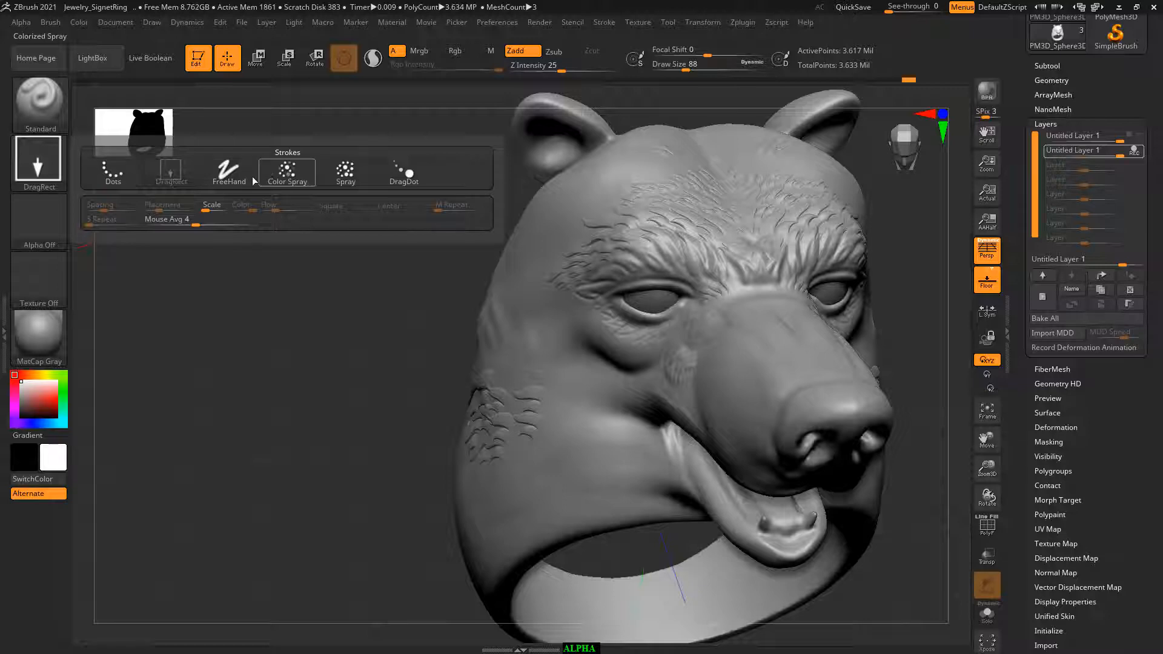
{"action": "left_click", "coordinate": [231, 173]}
Load the compact_UI_brush_materials interface layout and select the Standard brush.
{"action": "left_click_drag", "start_coordinate": [261, 366], "coordinate": [290, 374]}
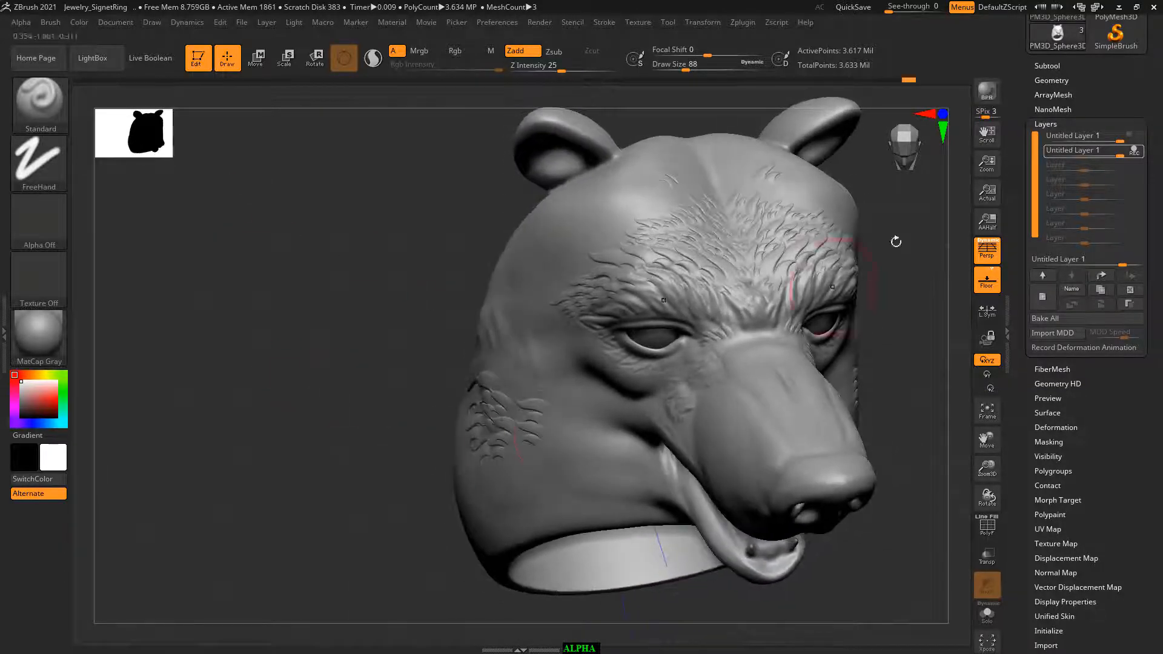
{"action": "left_click", "coordinate": [1097, 8]}
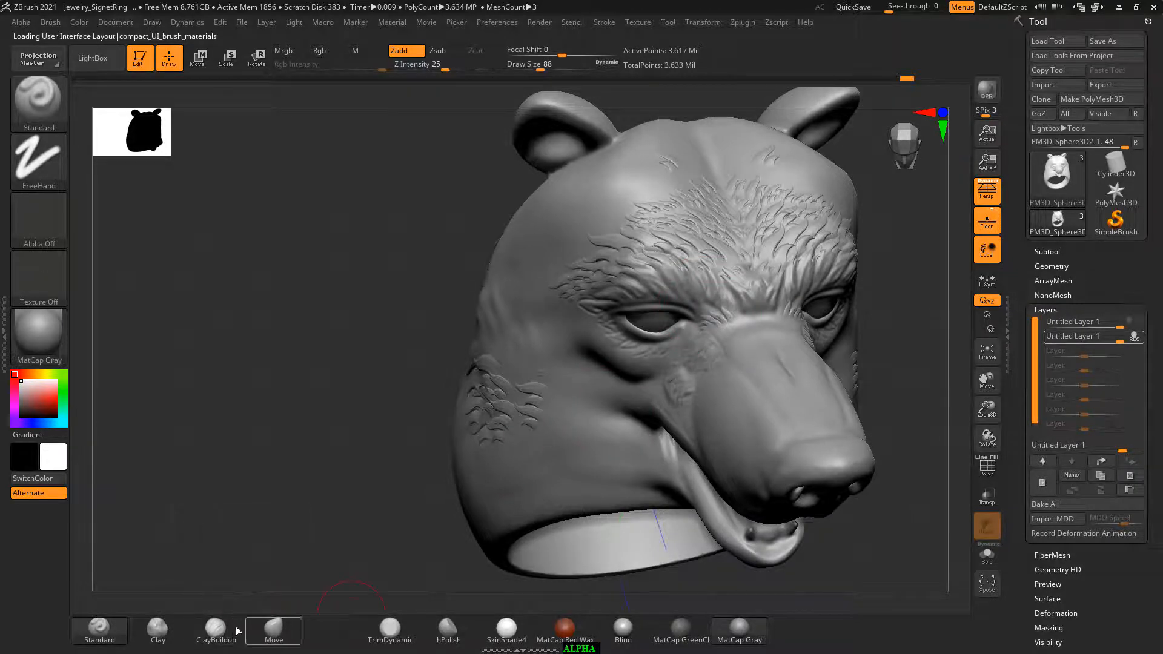
{"action": "left_click", "coordinate": [101, 632]}
Sculpt broad, soft fur folds on the cheek and side of the head with the Standard brush at draw size 120.
{"action": "left_click_drag", "start_coordinate": [336, 441], "coordinate": [200, 397]}
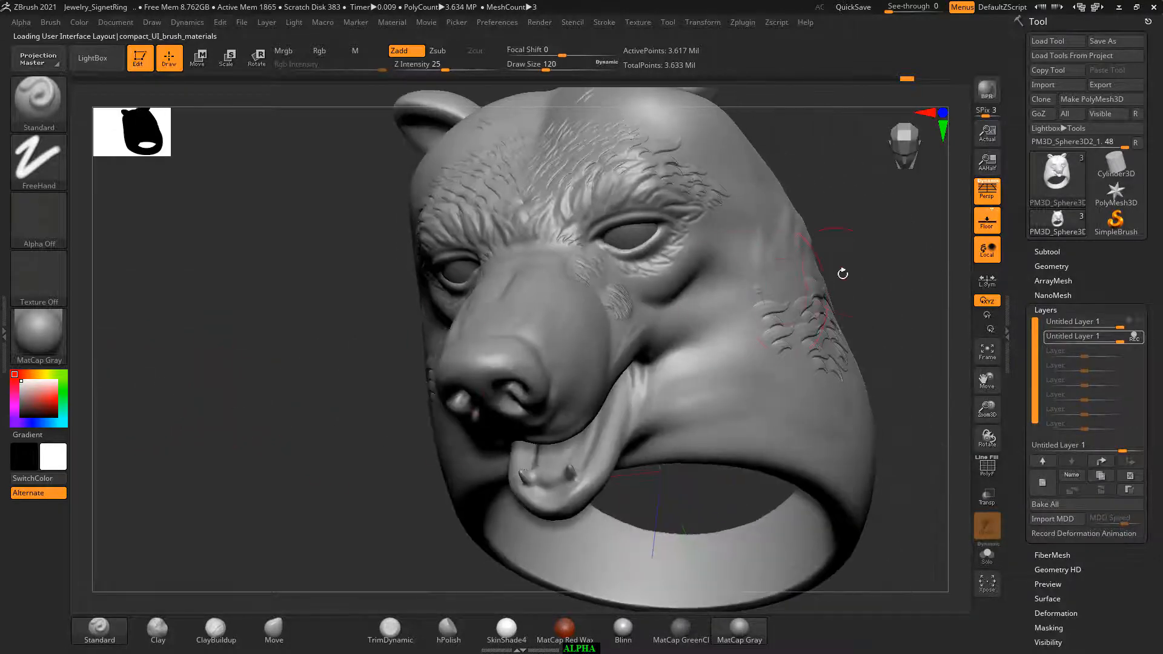
{"action": "mouse_move", "coordinate": [842, 273]}
{"action": "left_mouse_down"}
{"action": "mouse_move", "coordinate": [897, 260]}
{"action": "mouse_move", "coordinate": [756, 310]}
{"action": "left_mouse_up"}
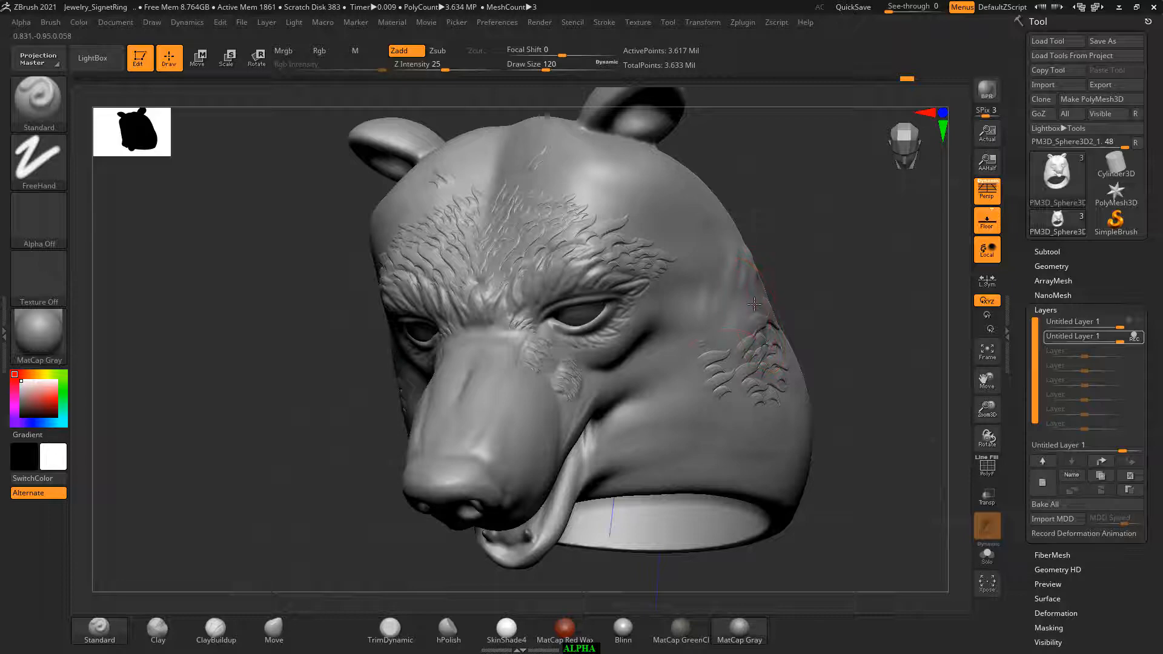
{"action": "mouse_move", "coordinate": [784, 267]}
{"action": "left_mouse_down"}
{"action": "mouse_move", "coordinate": [886, 249]}
{"action": "mouse_move", "coordinate": [881, 291]}
{"action": "mouse_move", "coordinate": [626, 354]}
{"action": "left_mouse_up"}
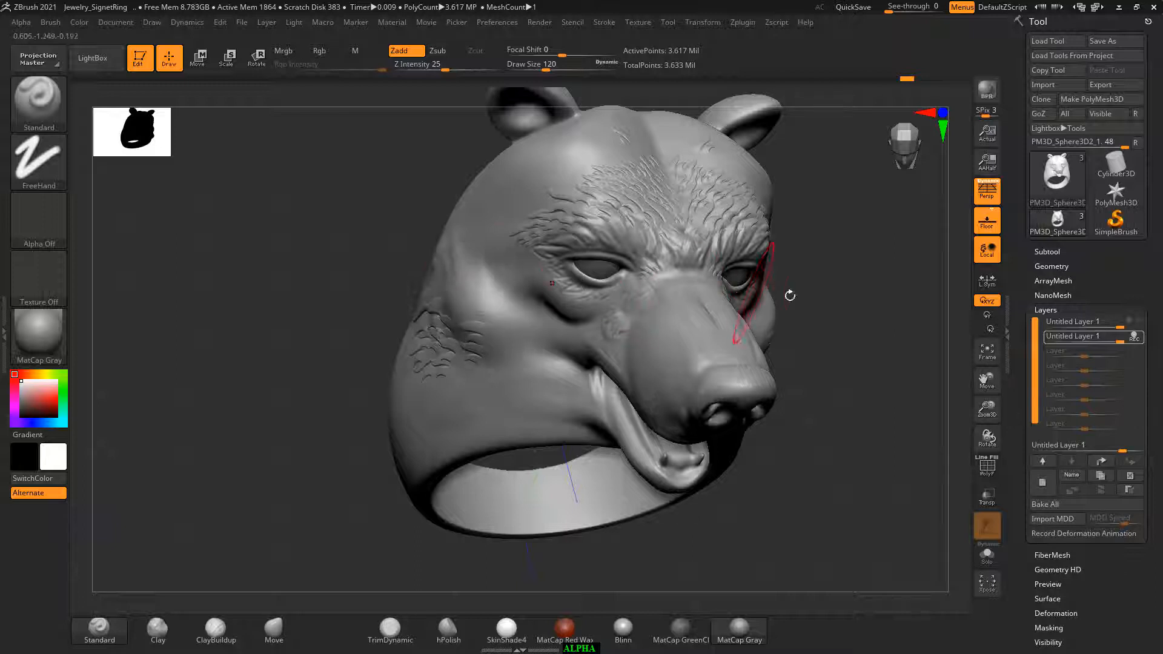
{"action": "left_click_drag", "start_coordinate": [788, 294], "coordinate": [735, 332]}
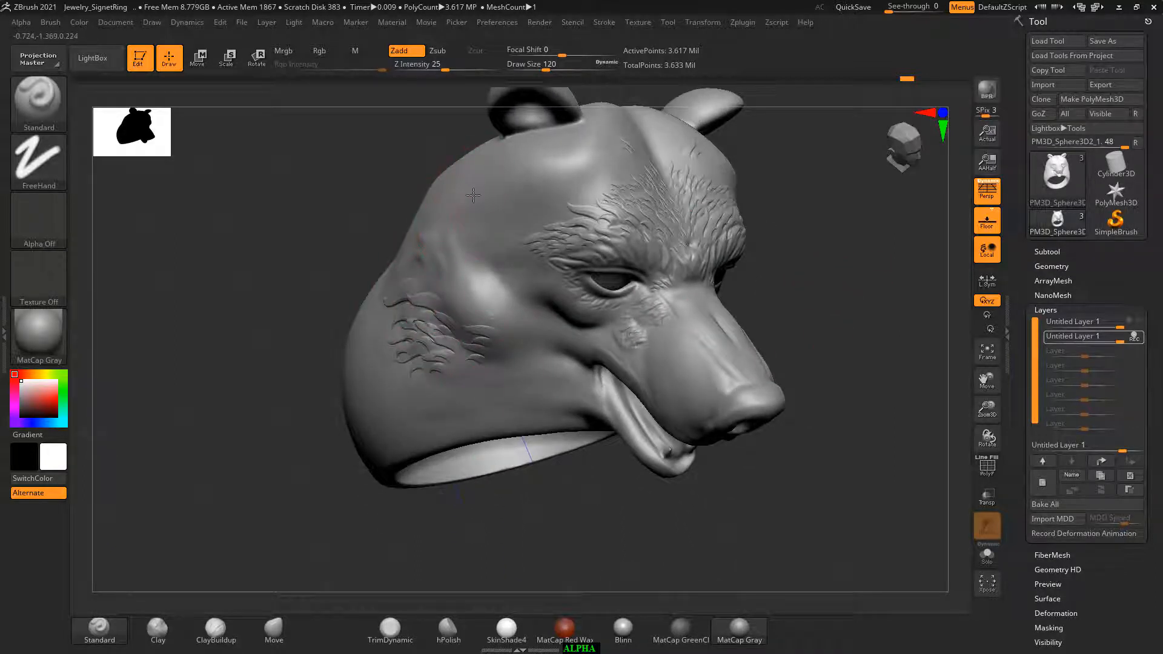
{"action": "left_click_drag", "start_coordinate": [896, 242], "coordinate": [606, 400]}
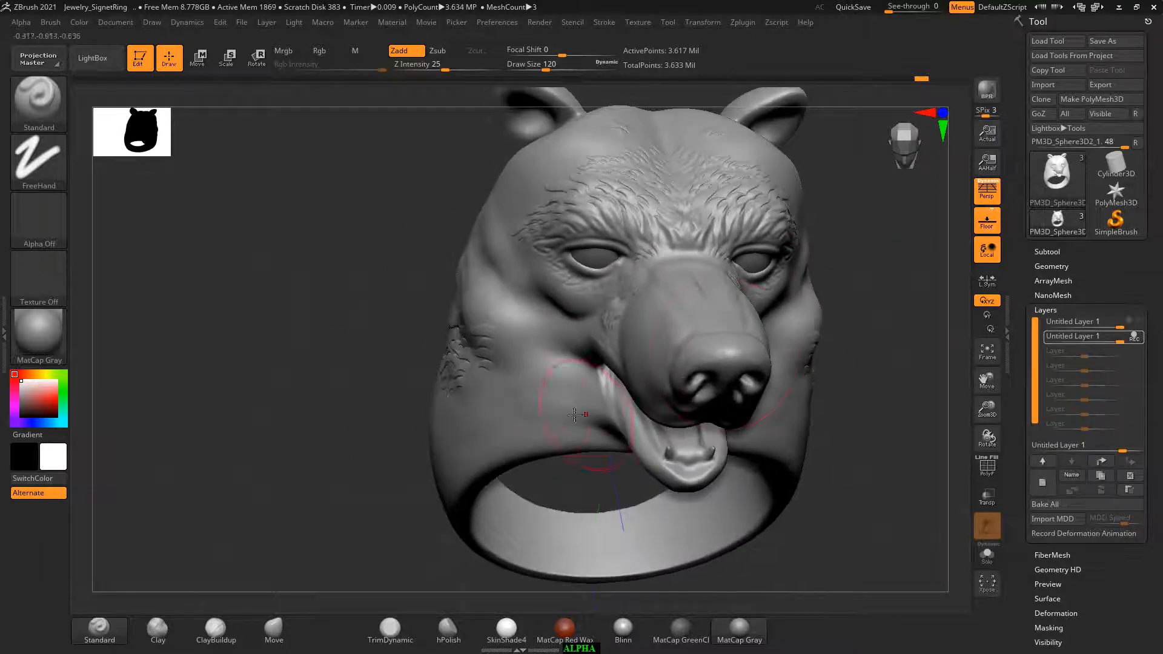
{"action": "left_click_drag", "start_coordinate": [419, 345], "coordinate": [419, 352]}
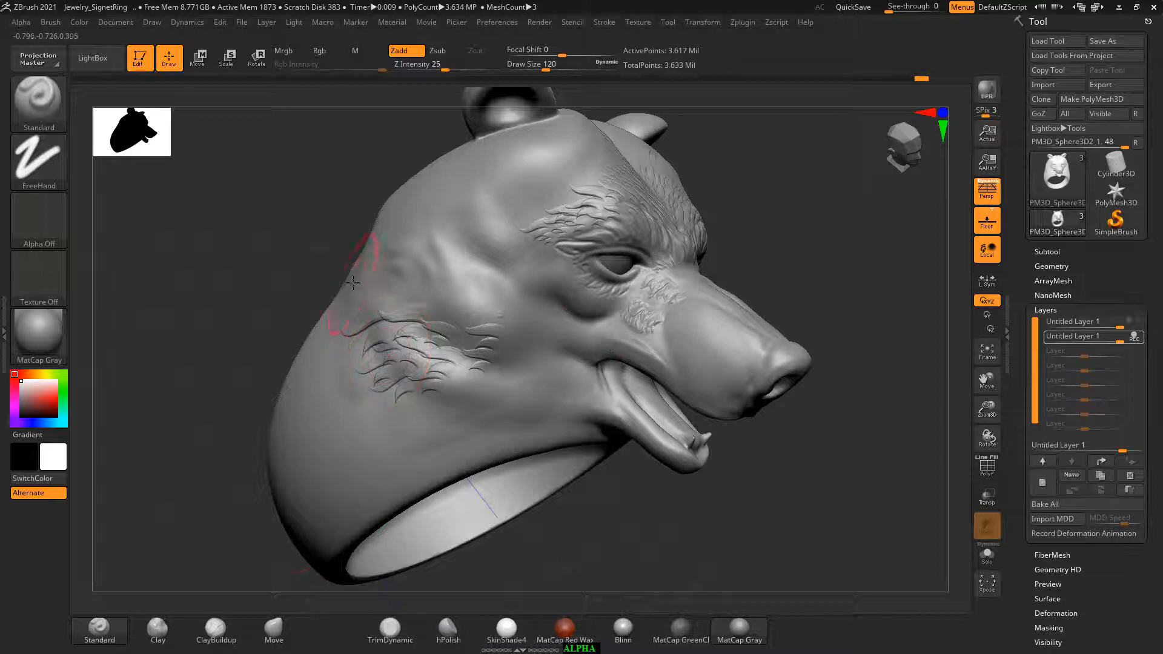
Sculpt broad, symmetrical folds sweeping outward from the centre line across the back of the head.
{"action": "mouse_move", "coordinate": [815, 216]}
{"action": "left_mouse_down"}
{"action": "mouse_move", "coordinate": [792, 219]}
{"action": "mouse_move", "coordinate": [808, 253]}
{"action": "mouse_move", "coordinate": [737, 296]}
{"action": "mouse_move", "coordinate": [727, 265]}
{"action": "mouse_move", "coordinate": [827, 229]}
{"action": "left_mouse_up"}
{"action": "left_click_drag", "start_coordinate": [872, 399], "coordinate": [792, 427]}
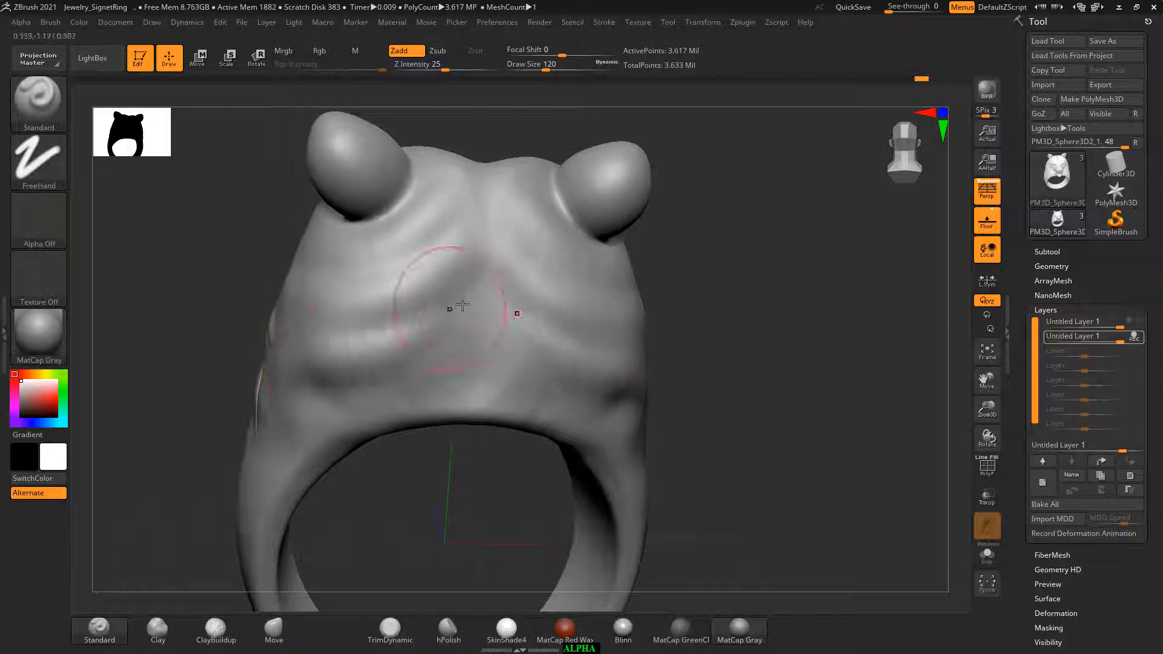
{"action": "left_click_drag", "start_coordinate": [462, 314], "coordinate": [289, 397]}
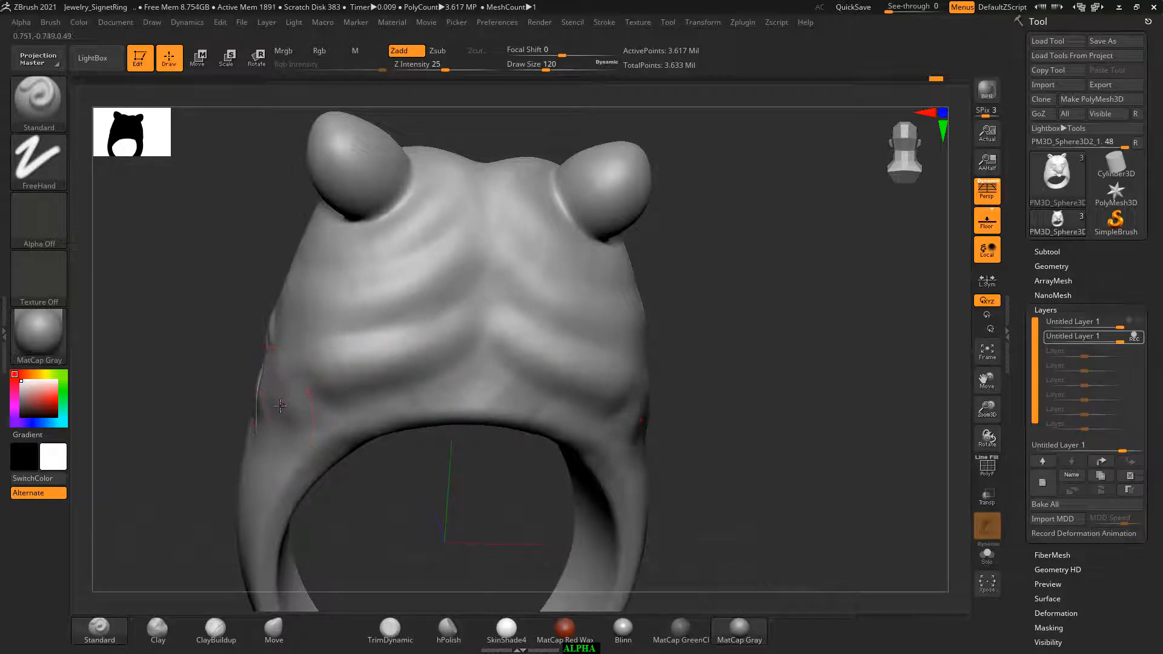
Smooth the surface on the side of the head between the brow fur and the ear.
{"action": "mouse_move", "coordinate": [827, 312]}
{"action": "left_mouse_down"}
{"action": "mouse_move", "coordinate": [838, 317]}
{"action": "mouse_move", "coordinate": [813, 309]}
{"action": "mouse_move", "coordinate": [729, 340]}
{"action": "mouse_move", "coordinate": [873, 322]}
{"action": "mouse_move", "coordinate": [856, 316]}
{"action": "mouse_move", "coordinate": [856, 333]}
{"action": "mouse_move", "coordinate": [835, 287]}
{"action": "left_mouse_up"}
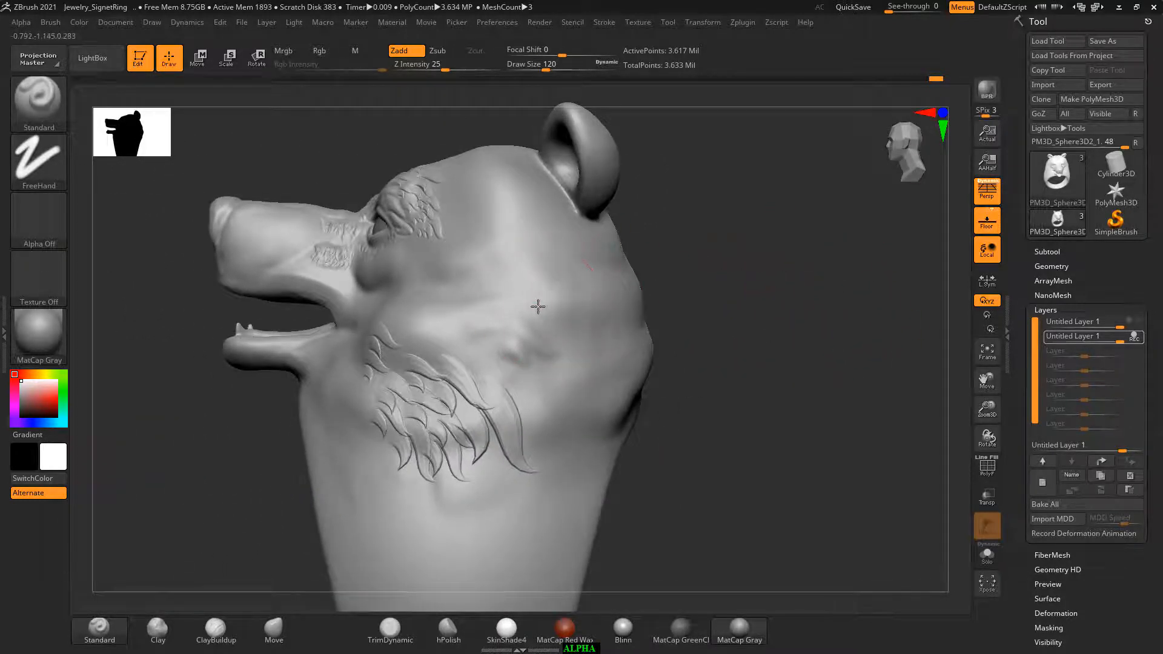
{"action": "left_click_drag", "start_coordinate": [765, 301], "coordinate": [752, 280]}
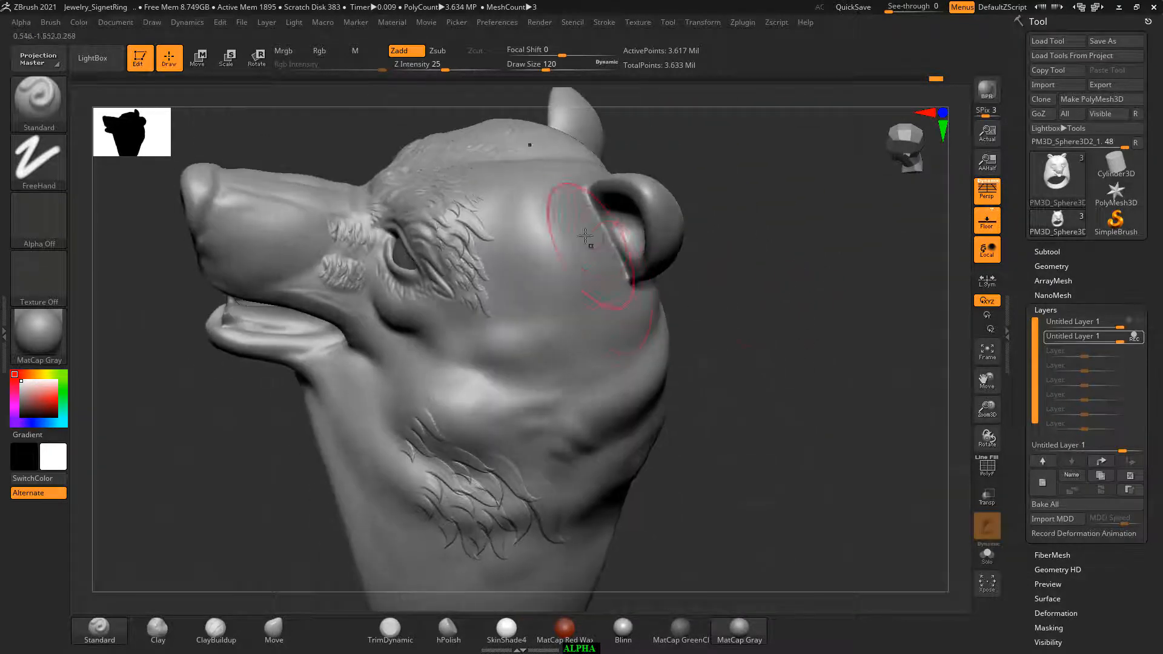
{"action": "key", "text": "shift"}
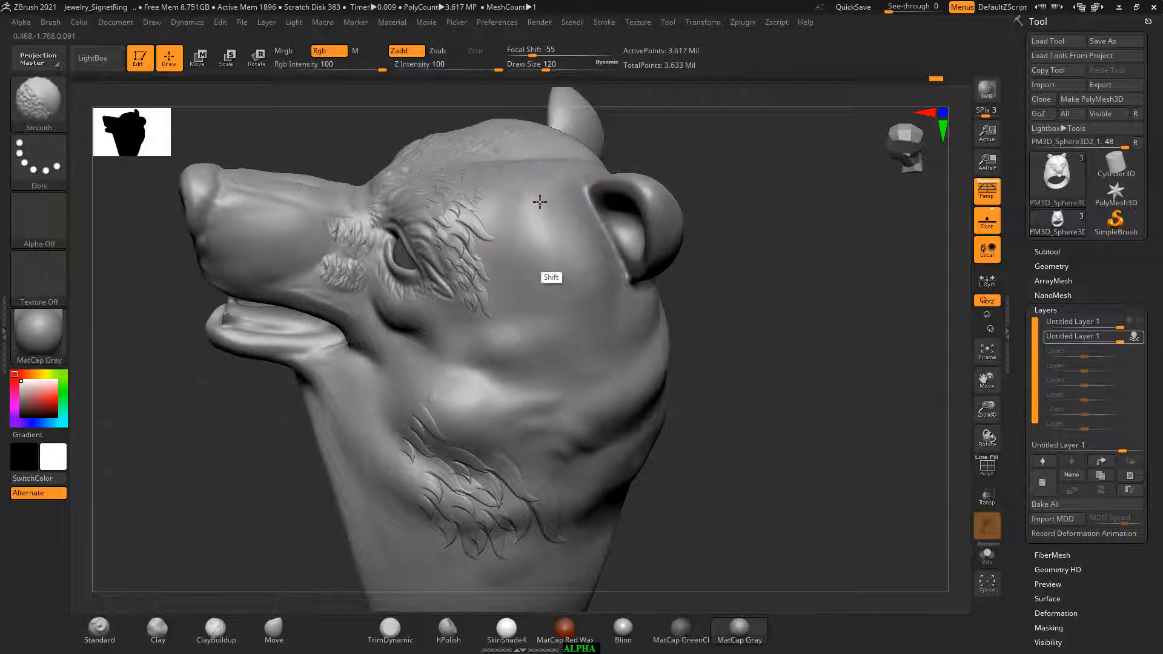
{"action": "mouse_move", "coordinate": [703, 340]}
{"action": "left_mouse_down"}
{"action": "mouse_move", "coordinate": [831, 410]}
{"action": "mouse_move", "coordinate": [870, 384]}
{"action": "mouse_move", "coordinate": [837, 303]}
{"action": "mouse_move", "coordinate": [810, 353]}
{"action": "mouse_move", "coordinate": [865, 340]}
{"action": "mouse_move", "coordinate": [672, 367]}
{"action": "left_mouse_up"}
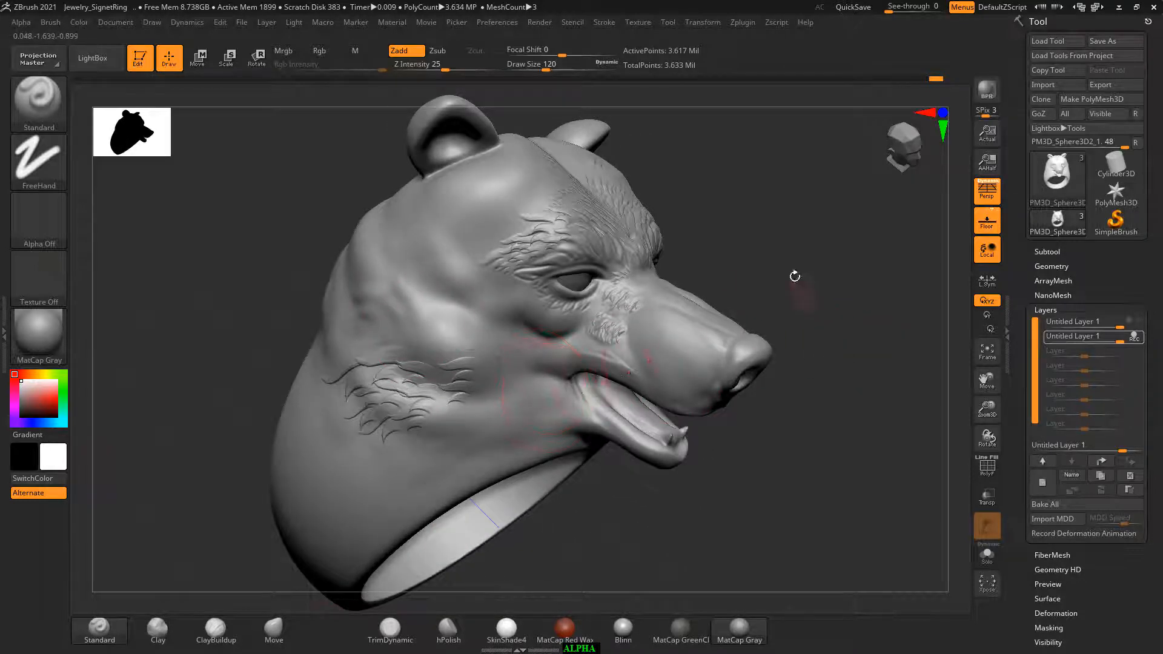
Smooth the forehead below the ear and soften the broad folds on the side of the head.
{"action": "left_click_drag", "start_coordinate": [795, 276], "coordinate": [818, 252]}
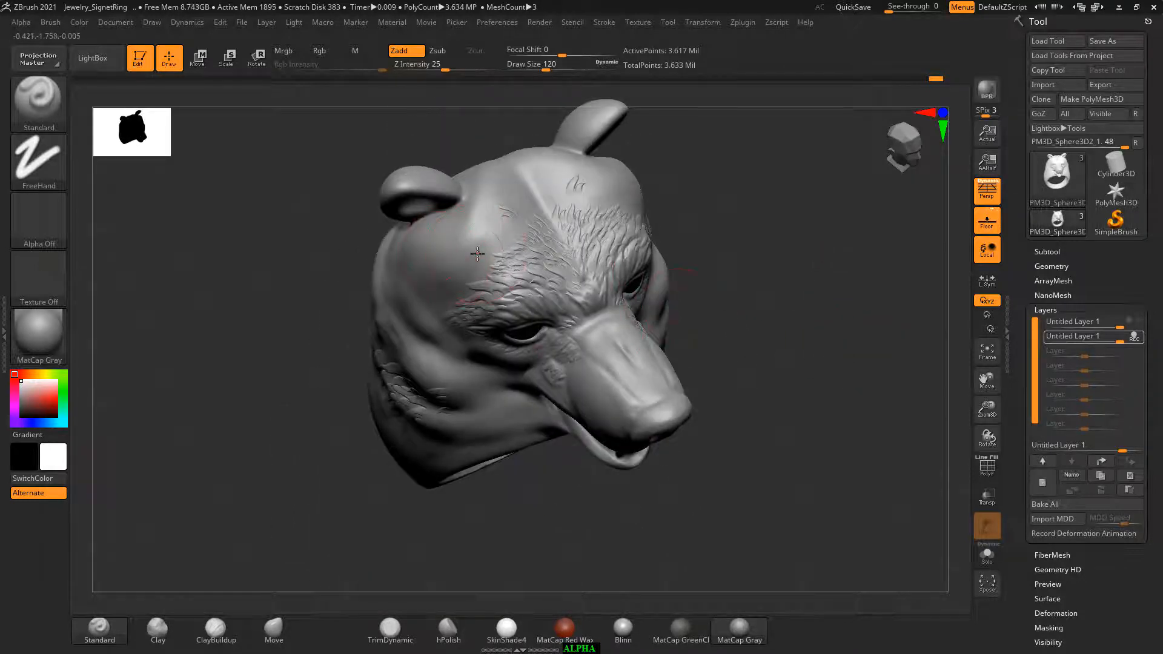
{"action": "key", "text": "shift"}
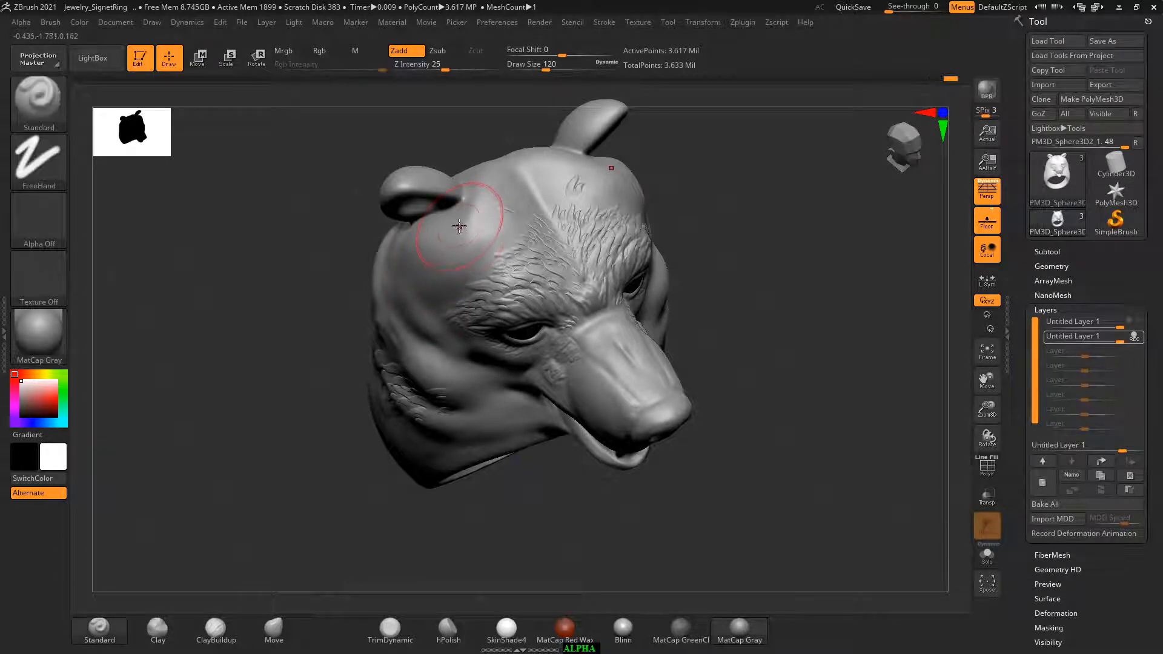
{"action": "left_click_drag", "start_coordinate": [840, 212], "coordinate": [836, 258], "text": "alt"}
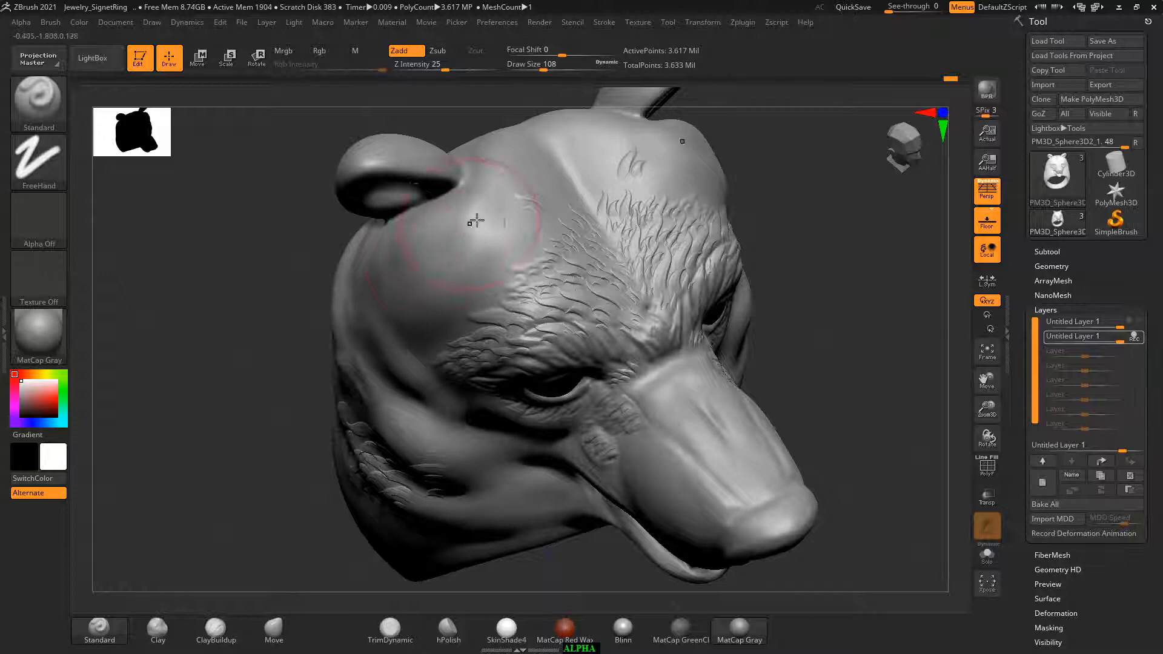
{"action": "key", "text": "shift"}
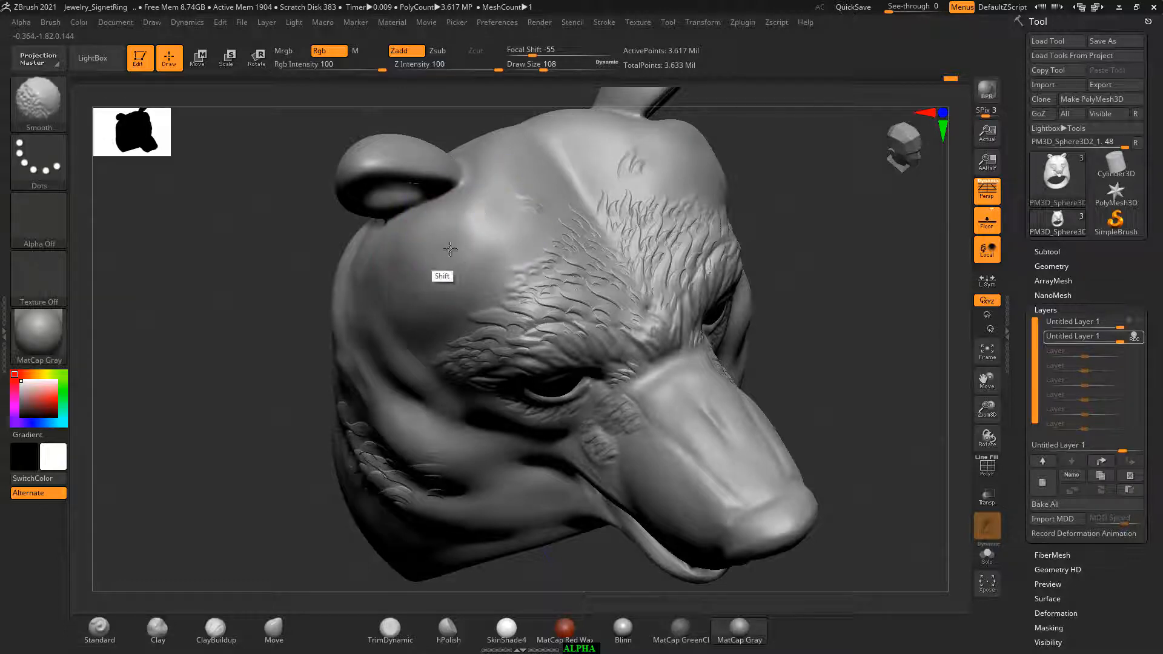
{"action": "mouse_move", "coordinate": [873, 257]}
{"action": "left_mouse_down"}
{"action": "mouse_move", "coordinate": [891, 262]}
{"action": "mouse_move", "coordinate": [847, 267]}
{"action": "mouse_move", "coordinate": [456, 436]}
{"action": "left_mouse_up"}
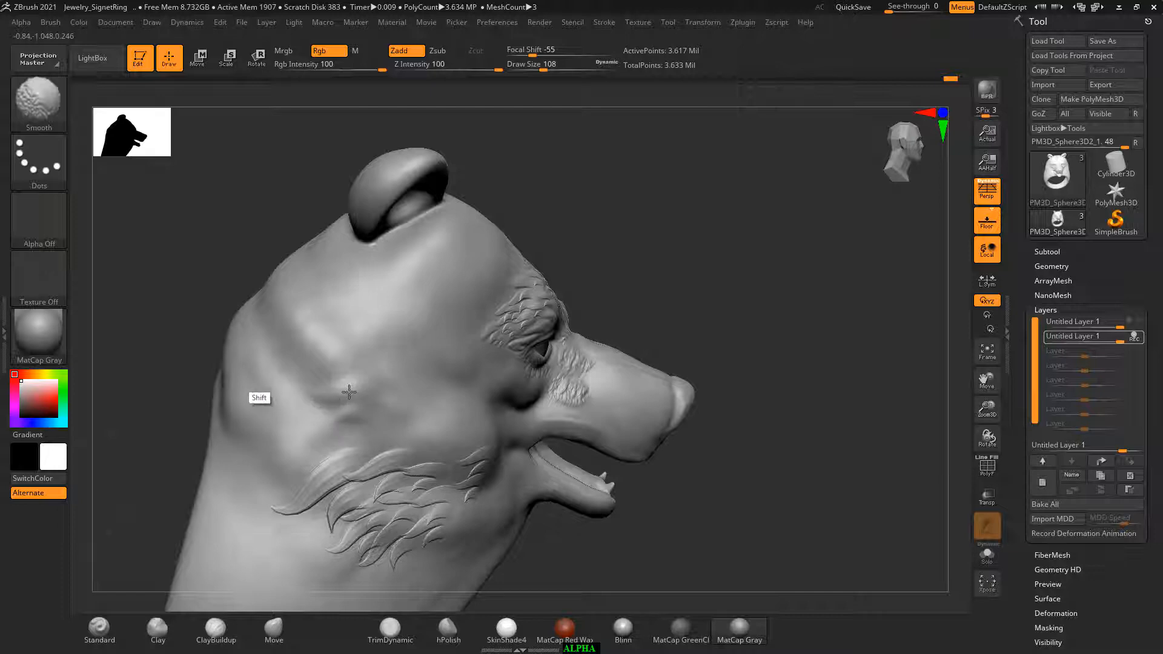
{"action": "mouse_move", "coordinate": [724, 221]}
{"action": "left_mouse_down"}
{"action": "mouse_move", "coordinate": [707, 252]}
{"action": "mouse_move", "coordinate": [748, 293]}
{"action": "mouse_move", "coordinate": [735, 257]}
{"action": "mouse_move", "coordinate": [330, 340]}
{"action": "mouse_move", "coordinate": [342, 342]}
{"action": "mouse_move", "coordinate": [304, 325]}
{"action": "mouse_move", "coordinate": [294, 385]}
{"action": "mouse_move", "coordinate": [312, 397]}
{"action": "mouse_move", "coordinate": [350, 347]}
{"action": "mouse_move", "coordinate": [327, 355]}
{"action": "left_mouse_up"}
Set the Standard brush to the DragRect stroke with the 3DAlpha03 fur alpha.
{"action": "left_click", "coordinate": [63, 174]}
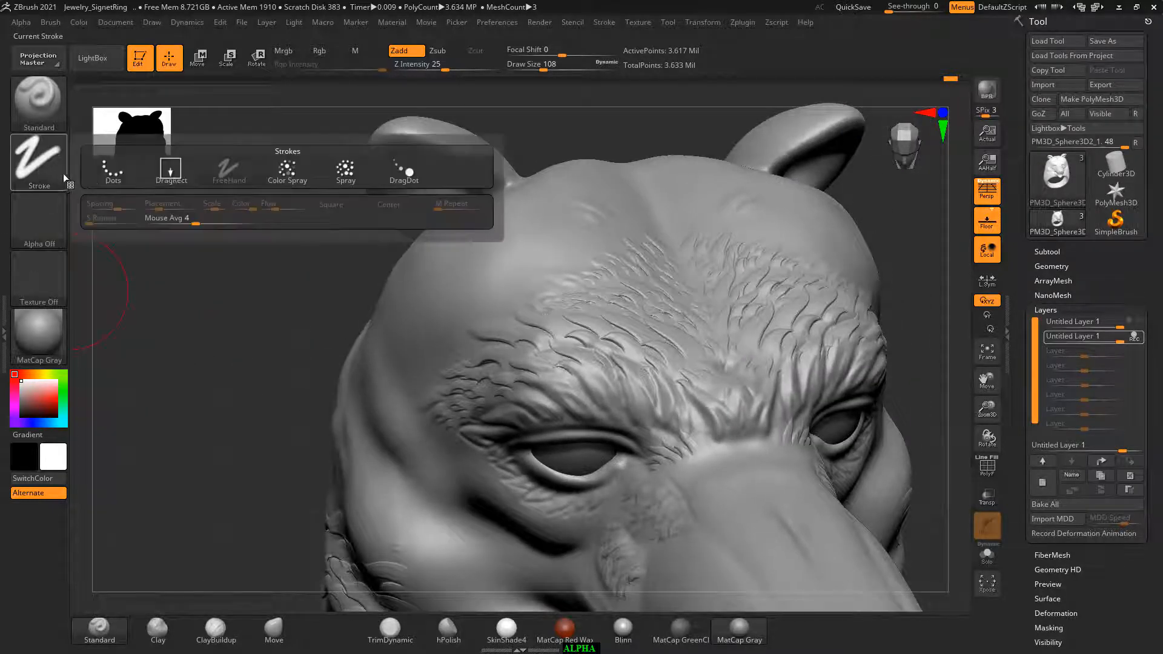
{"action": "left_click", "coordinate": [170, 176]}
{"action": "left_click", "coordinate": [54, 233]}
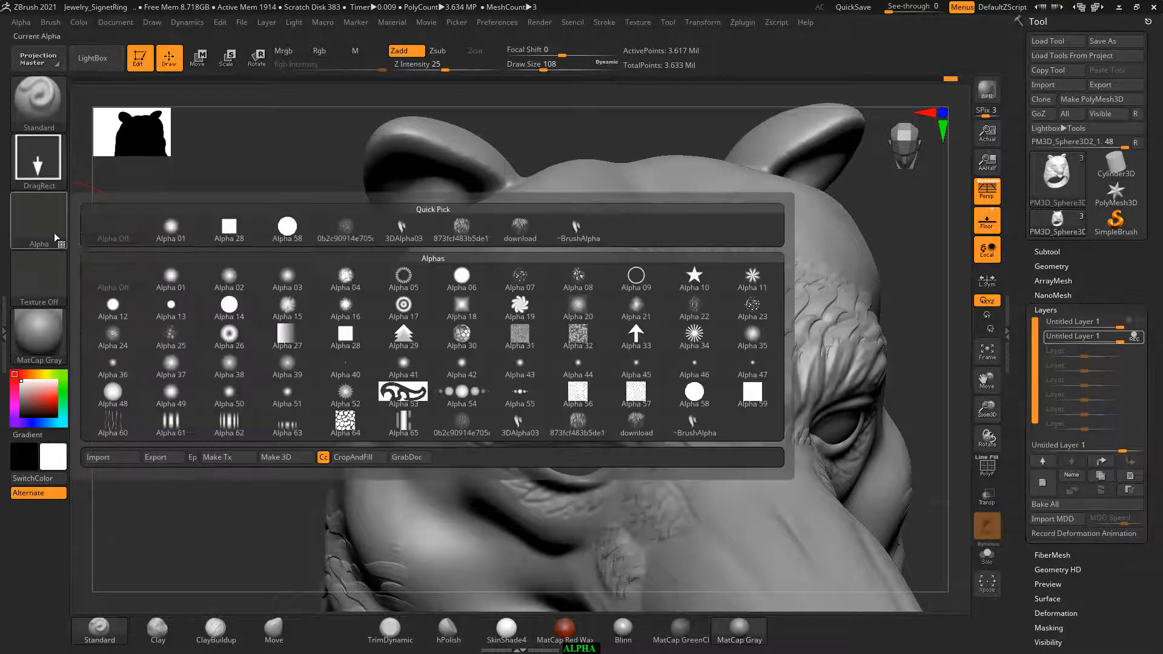
{"action": "left_click", "coordinate": [402, 234]}
Stamp symmetrical fur tufts across the upper forehead, extending the brow fur towards the ears.
{"action": "left_click_drag", "start_coordinate": [294, 278], "coordinate": [377, 402]}
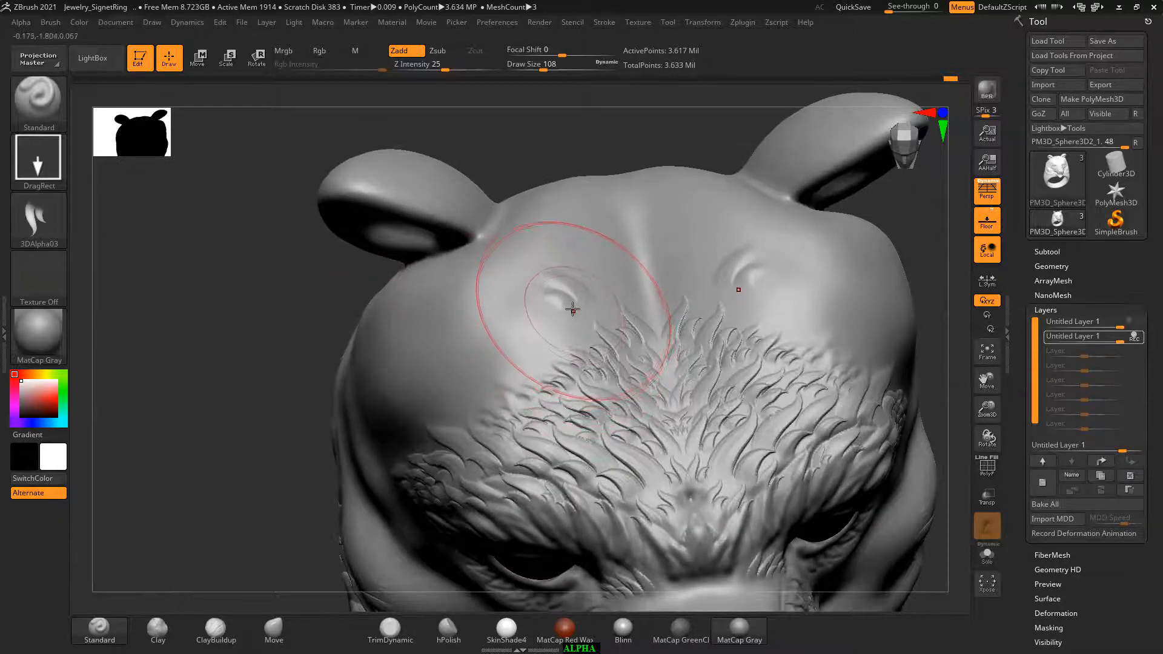
{"action": "left_click_drag", "start_coordinate": [573, 309], "coordinate": [572, 306]}
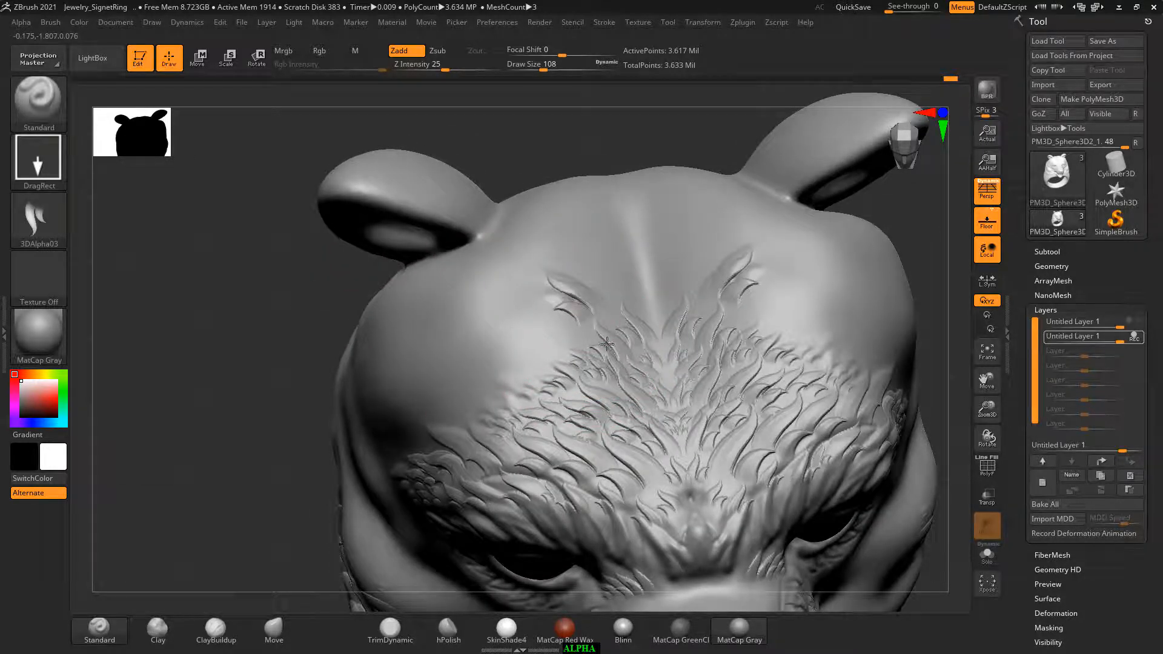
{"action": "mouse_move", "coordinate": [606, 344]}
{"action": "left_mouse_down"}
{"action": "mouse_move", "coordinate": [549, 329]}
{"action": "mouse_move", "coordinate": [496, 344]}
{"action": "left_mouse_up"}
{"action": "mouse_move", "coordinate": [603, 282]}
{"action": "left_mouse_down"}
{"action": "mouse_move", "coordinate": [619, 312]}
{"action": "mouse_move", "coordinate": [538, 361]}
{"action": "left_mouse_up"}
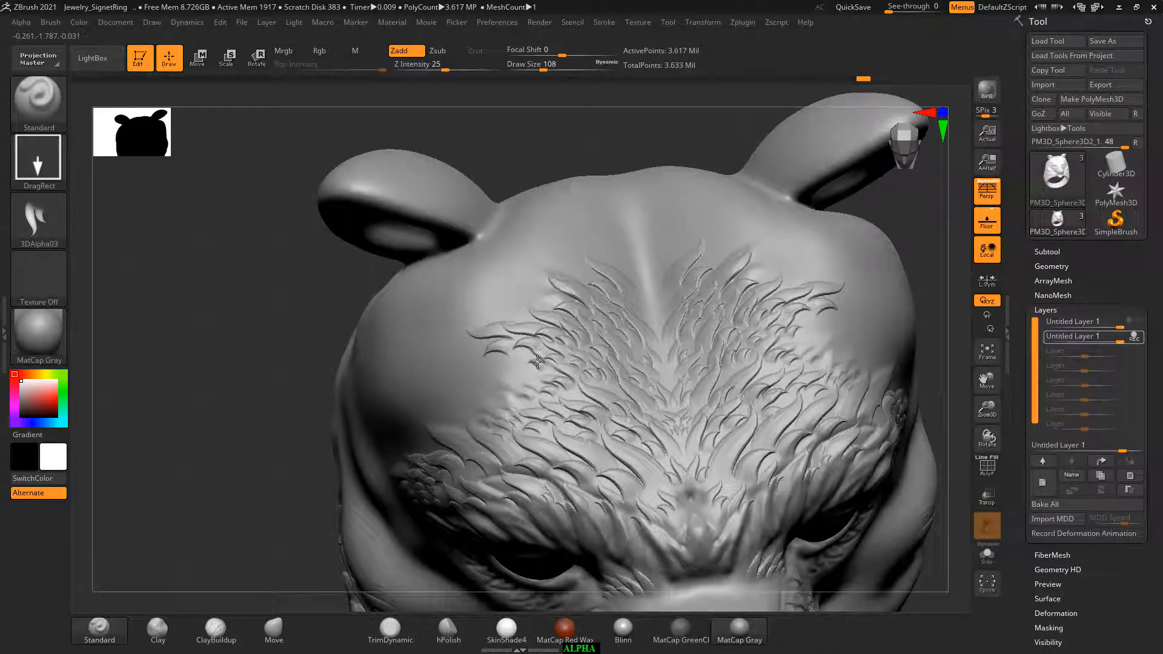
Stamp more fur tufts on the side of the forehead, filling the smooth gap down to the outer brow.
{"action": "mouse_move", "coordinate": [258, 385]}
{"action": "left_mouse_down"}
{"action": "mouse_move", "coordinate": [275, 369]}
{"action": "mouse_move", "coordinate": [282, 395]}
{"action": "left_mouse_up"}
{"action": "mouse_move", "coordinate": [510, 379]}
{"action": "left_mouse_down"}
{"action": "mouse_move", "coordinate": [467, 386]}
{"action": "mouse_move", "coordinate": [446, 418]}
{"action": "left_mouse_up"}
{"action": "left_click_drag", "start_coordinate": [197, 367], "coordinate": [265, 377]}
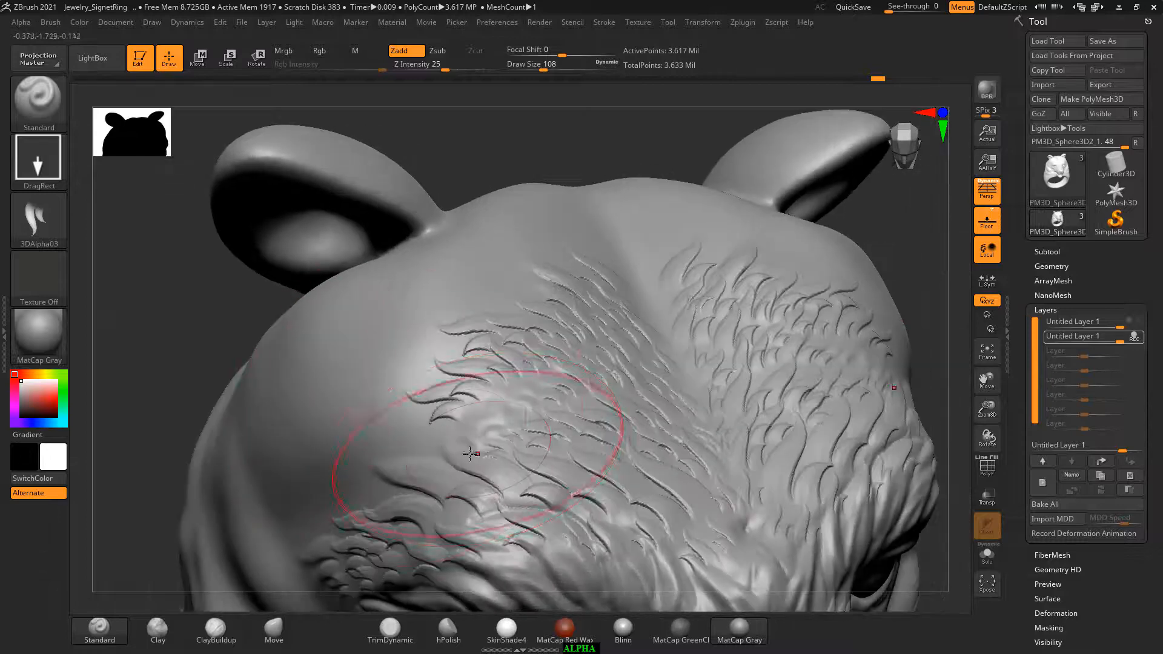
{"action": "left_click_drag", "start_coordinate": [415, 427], "coordinate": [357, 466]}
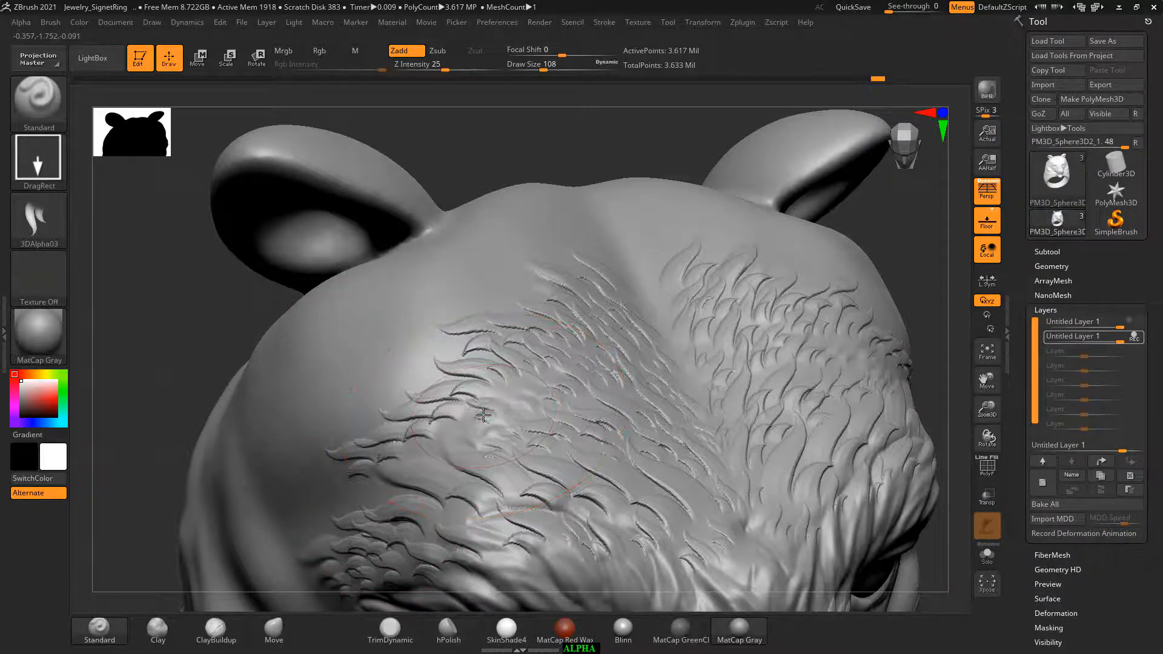
{"action": "left_click_drag", "start_coordinate": [483, 415], "coordinate": [422, 456]}
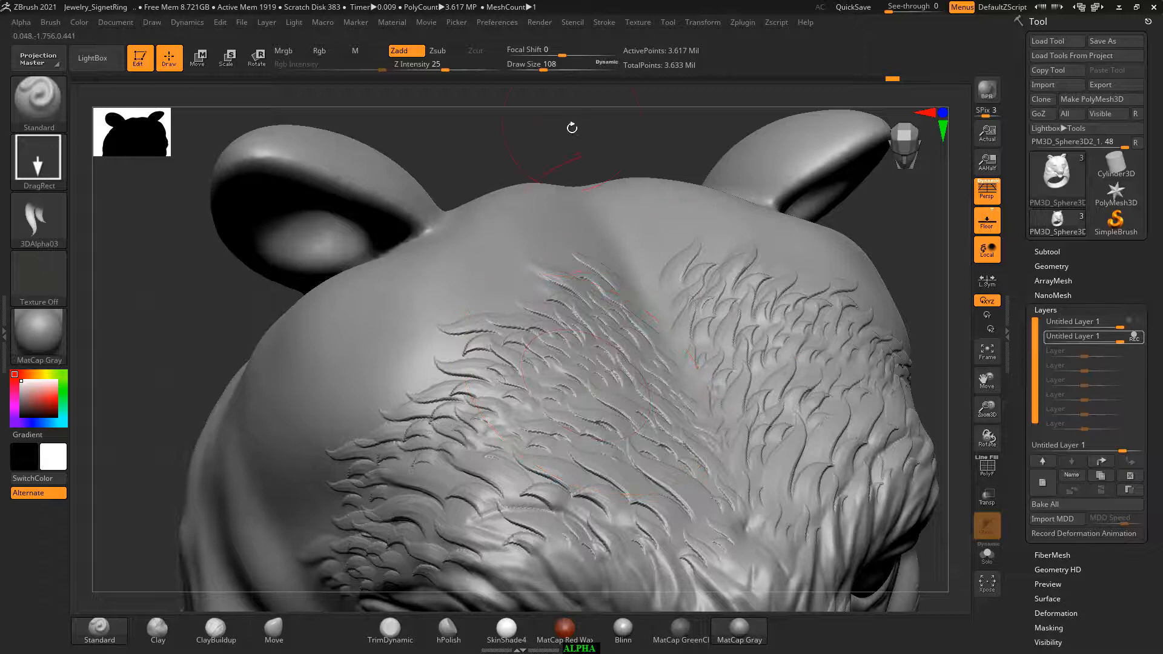
Reduce the draw size to 48 and stamp smaller fur tufts along the forehead's centre line.
{"action": "mouse_move", "coordinate": [571, 151]}
{"action": "left_mouse_down", "text": "alt"}
{"action": "mouse_move", "coordinate": [572, 120]}
{"action": "mouse_move", "coordinate": [528, 139]}
{"action": "mouse_move", "coordinate": [538, 221]}
{"action": "mouse_move", "coordinate": [555, 231]}
{"action": "left_mouse_up", "text": "alt"}
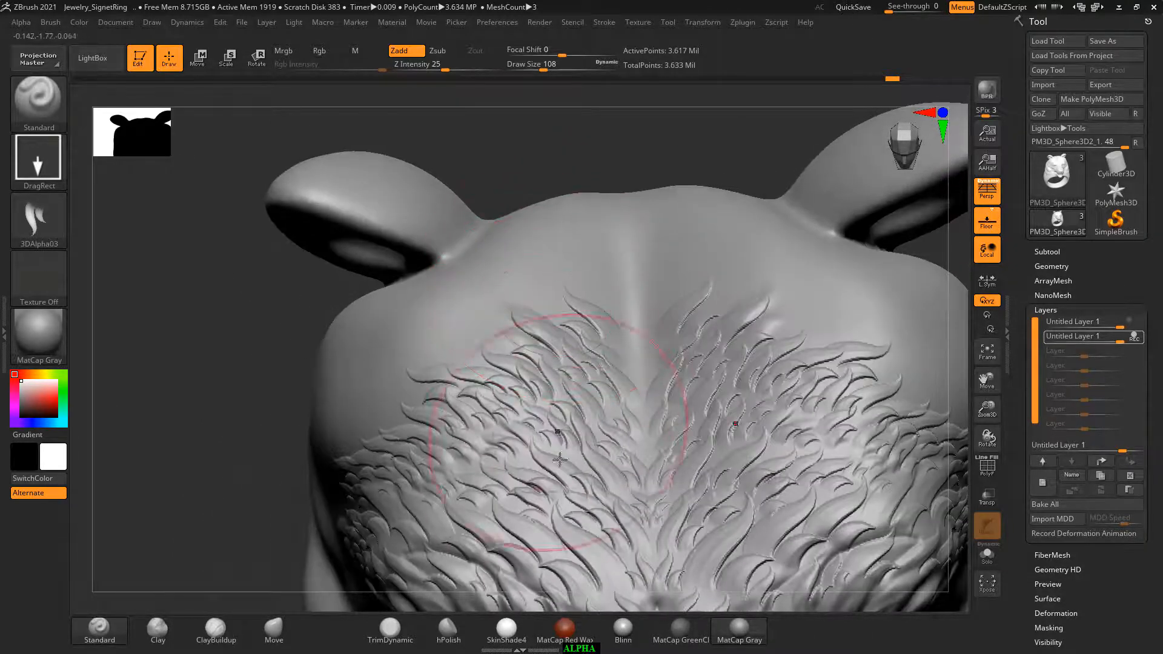
{"action": "key", "text": "bracketleft"}
{"action": "key", "text": "bracketleft"}
{"action": "key", "text": "bracketleft"}
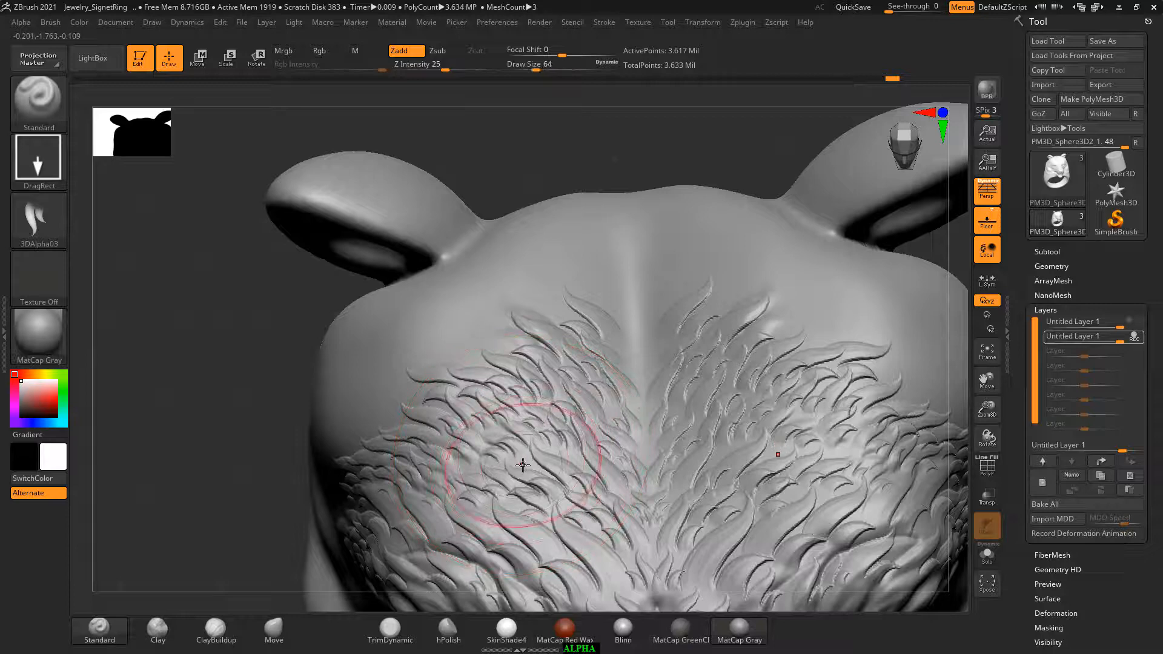
{"action": "key", "text": "bracketleft"}
{"action": "key", "text": "bracketleft"}
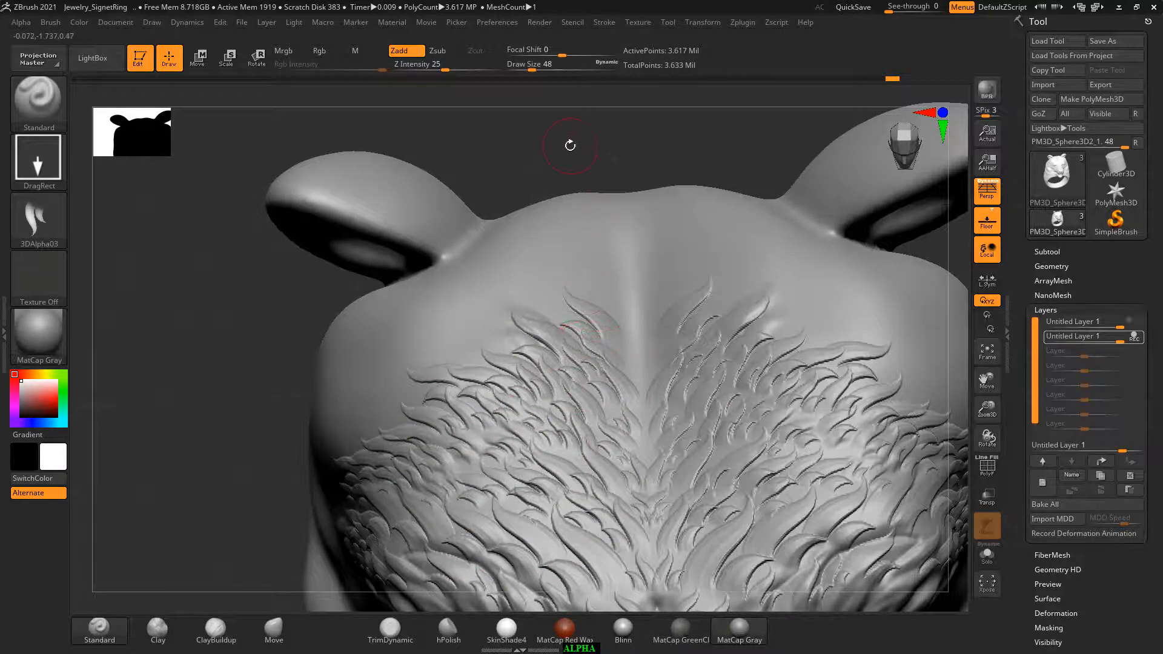
{"action": "mouse_move", "coordinate": [571, 143]}
{"action": "left_mouse_down", "text": "alt"}
{"action": "mouse_move", "coordinate": [525, 171]}
{"action": "mouse_move", "coordinate": [544, 145]}
{"action": "left_mouse_up", "text": "alt"}
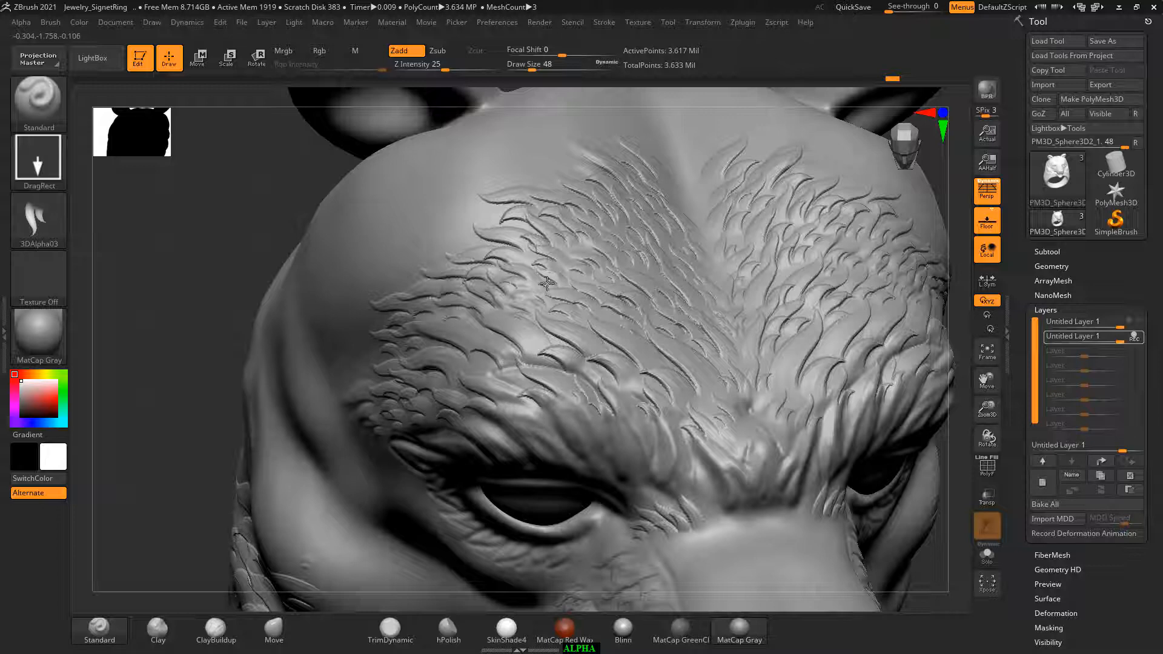
{"action": "mouse_move", "coordinate": [224, 281]}
{"action": "left_mouse_down"}
{"action": "mouse_move", "coordinate": [163, 289]}
{"action": "mouse_move", "coordinate": [232, 386]}
{"action": "left_mouse_up"}
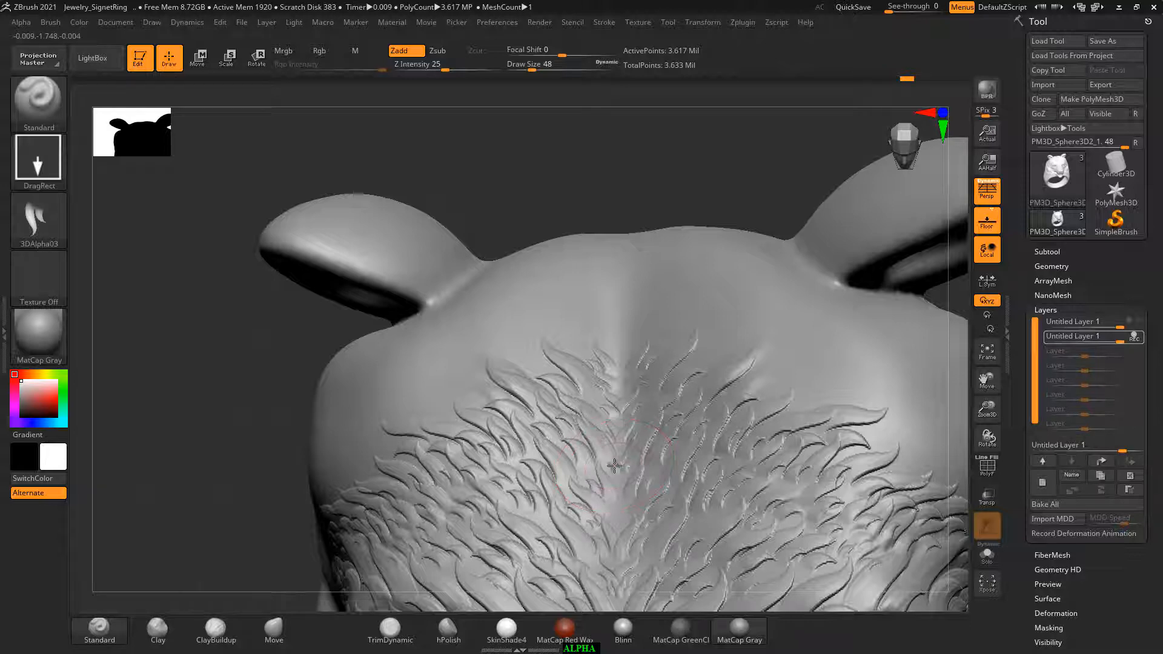
{"action": "key", "text": "shift"}
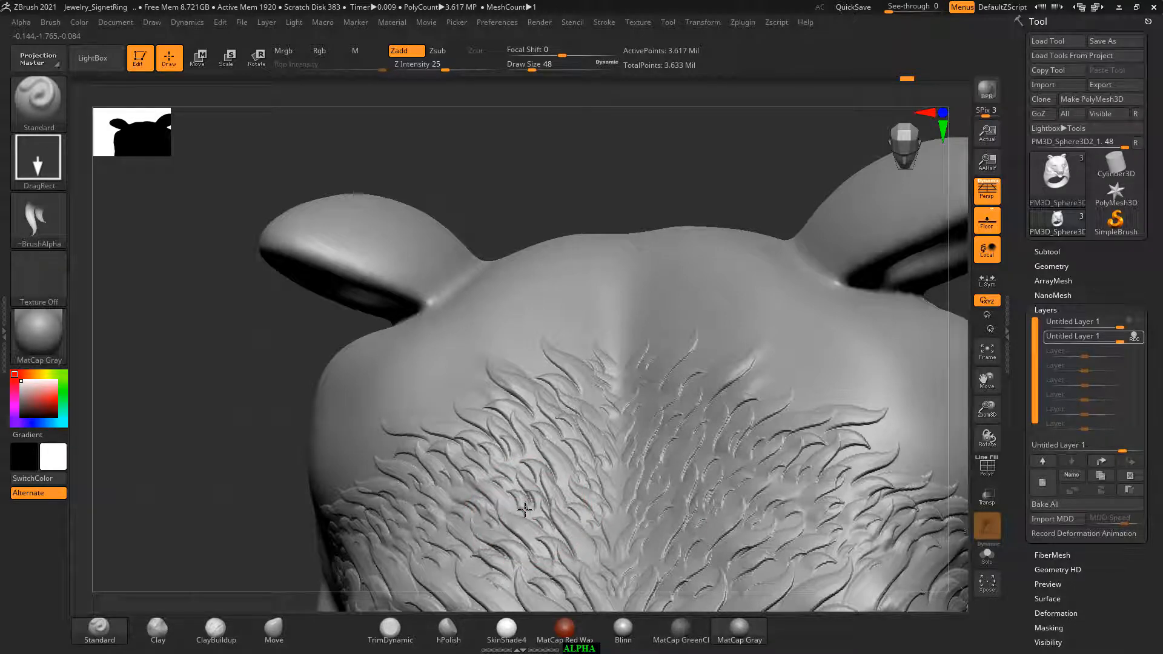
Stamp small fur tufts with ~BrushAlpha around the outer corner and underside of the eye.
{"action": "mouse_move", "coordinate": [719, 174]}
{"action": "left_mouse_down"}
{"action": "mouse_move", "coordinate": [729, 156]}
{"action": "mouse_move", "coordinate": [634, 177]}
{"action": "left_mouse_up"}
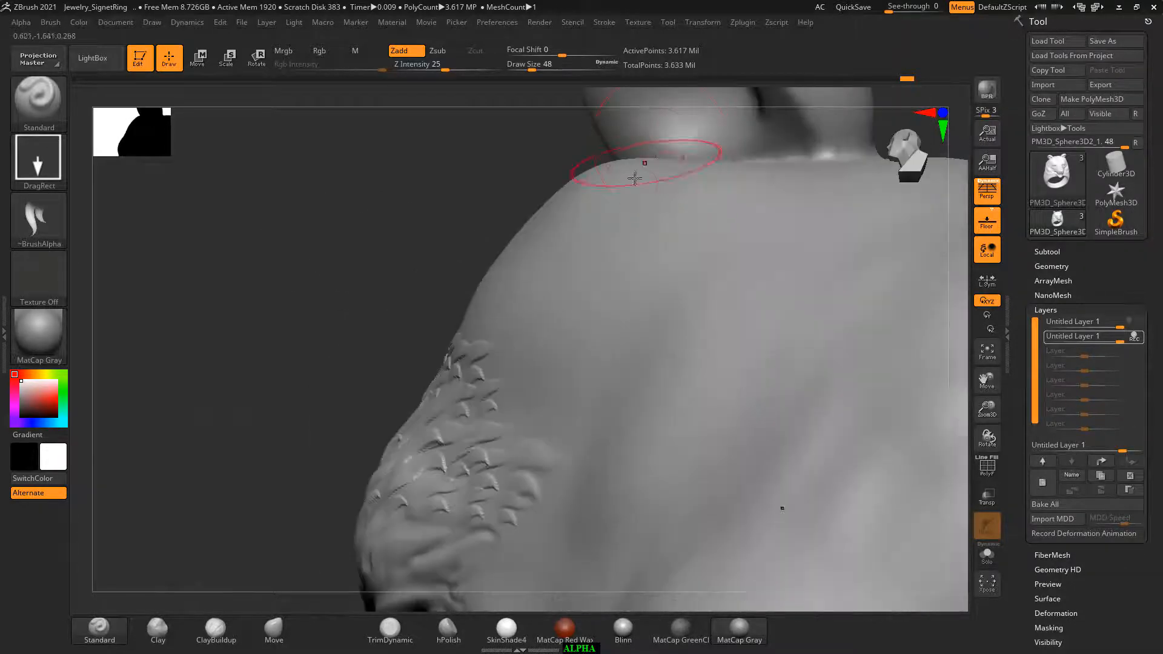
{"action": "key", "text": "f"}
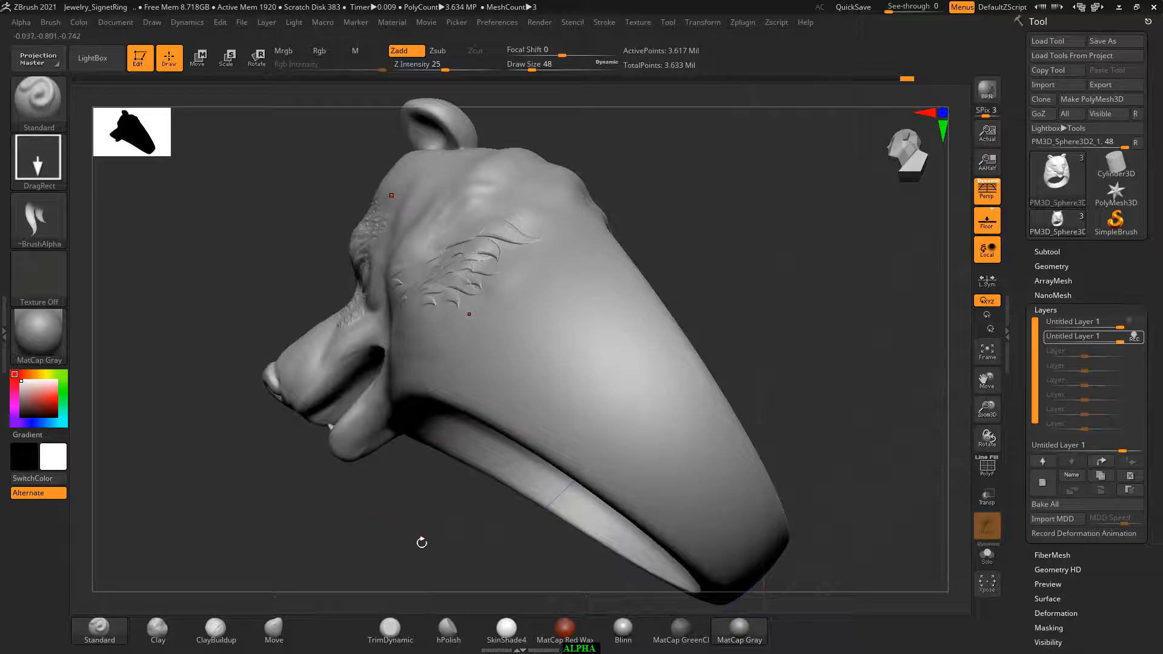
{"action": "left_click_drag", "start_coordinate": [421, 541], "coordinate": [734, 381]}
{"action": "mouse_move", "coordinate": [792, 339]}
{"action": "left_mouse_down"}
{"action": "mouse_move", "coordinate": [818, 301]}
{"action": "mouse_move", "coordinate": [844, 346]}
{"action": "mouse_move", "coordinate": [844, 334]}
{"action": "mouse_move", "coordinate": [834, 372]}
{"action": "mouse_move", "coordinate": [852, 365]}
{"action": "mouse_move", "coordinate": [836, 369]}
{"action": "mouse_move", "coordinate": [875, 327]}
{"action": "mouse_move", "coordinate": [876, 281]}
{"action": "mouse_move", "coordinate": [857, 337]}
{"action": "mouse_move", "coordinate": [881, 273]}
{"action": "mouse_move", "coordinate": [842, 318]}
{"action": "mouse_move", "coordinate": [865, 292]}
{"action": "left_mouse_up"}
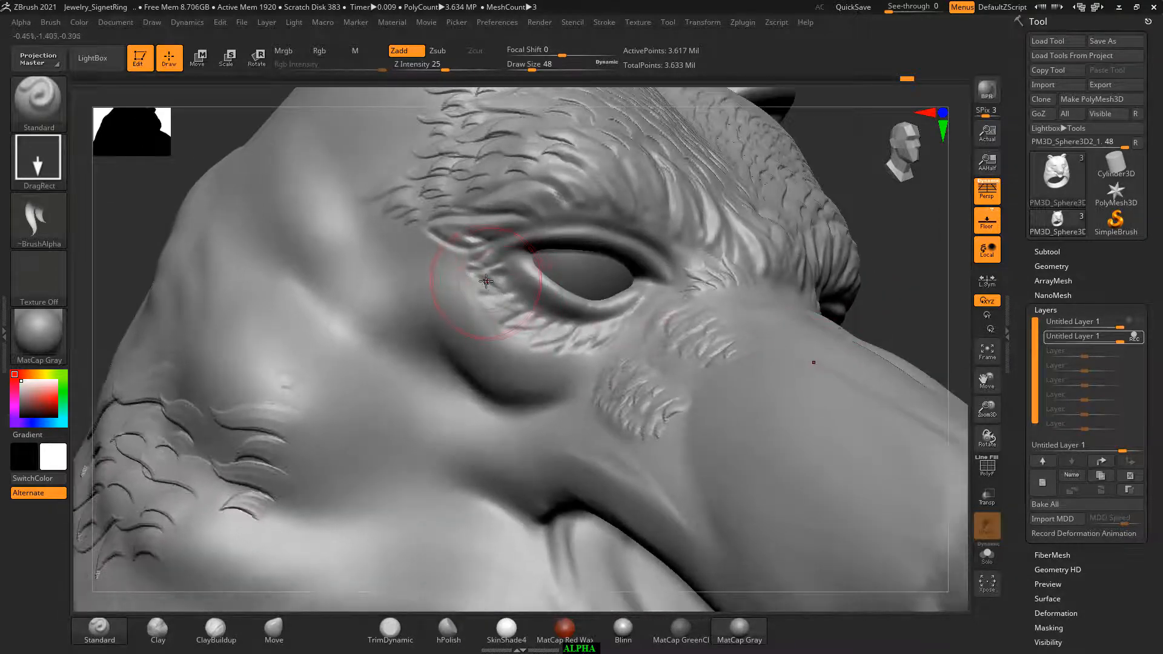
{"action": "left_click_drag", "start_coordinate": [486, 282], "coordinate": [485, 280]}
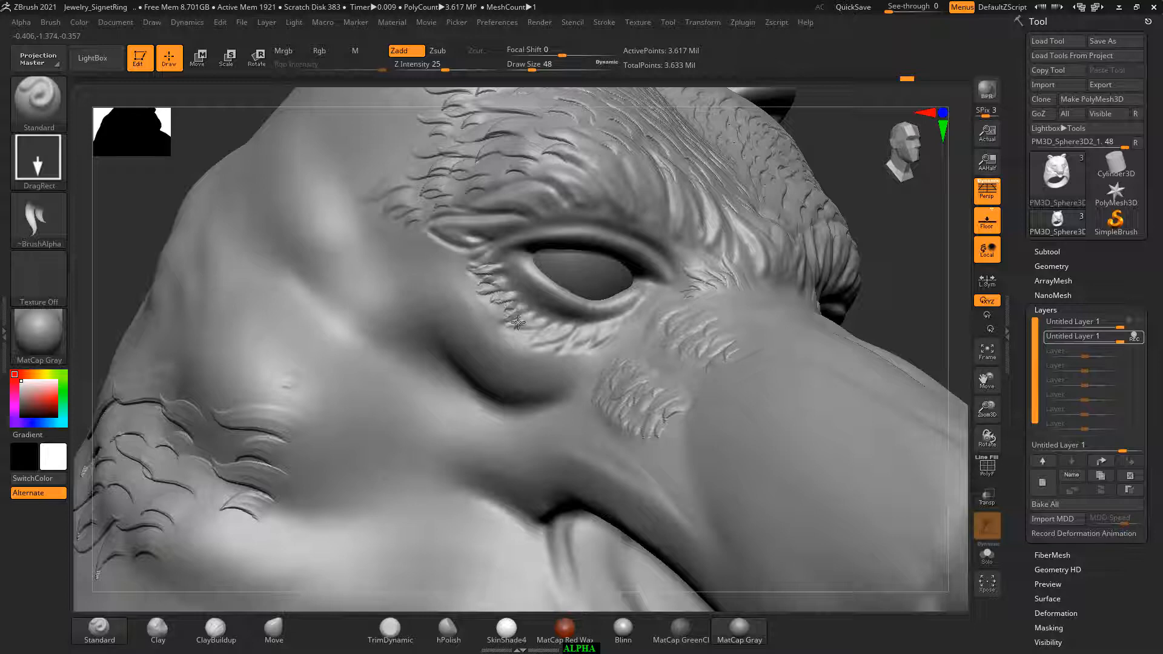
{"action": "left_click_drag", "start_coordinate": [518, 323], "coordinate": [533, 337]}
Undo the strong smoothing by the eye, then lightly smooth the stamped fur there at a lower intensity.
{"action": "key", "text": "shift"}
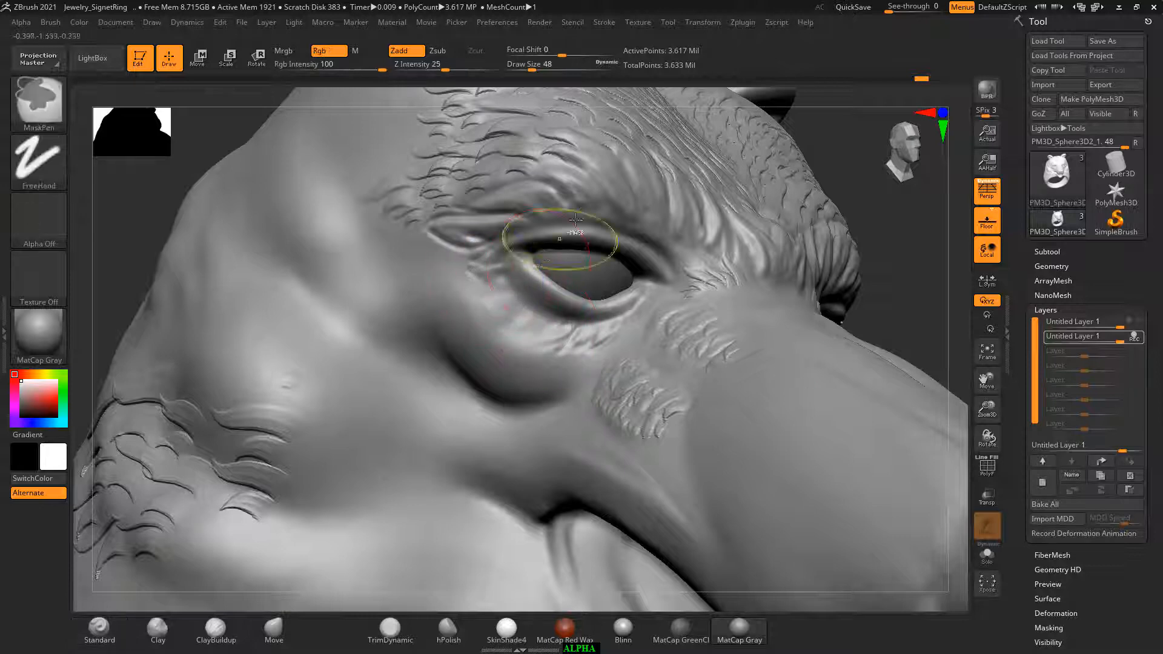
{"action": "key", "text": "ctrl+z"}
{"action": "key", "text": "shift"}
{"action": "left_click_drag", "start_coordinate": [438, 66], "coordinate": [426, 66], "text": "shift"}
{"action": "mouse_move", "coordinate": [500, 277]}
{"action": "left_mouse_down", "text": "shift"}
{"action": "mouse_move", "coordinate": [485, 279]}
{"action": "mouse_move", "coordinate": [549, 339]}
{"action": "left_mouse_up", "text": "shift"}
{"action": "mouse_move", "coordinate": [881, 252]}
{"action": "left_mouse_down"}
{"action": "mouse_move", "coordinate": [899, 267]}
{"action": "mouse_move", "coordinate": [902, 303]}
{"action": "left_mouse_up"}
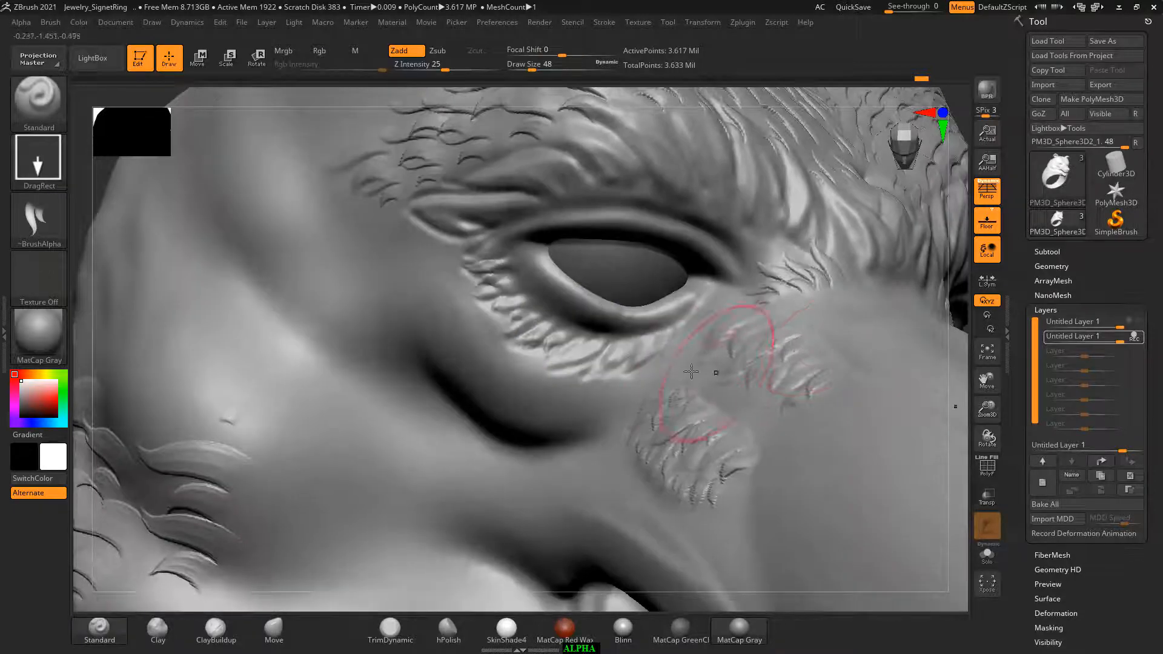
Stamp finer fur below the eye's inner corner at draw size 24 and soften it into the surrounding fur.
{"action": "key", "text": "["}
{"action": "left_click_drag", "start_coordinate": [638, 356], "coordinate": [638, 357]}
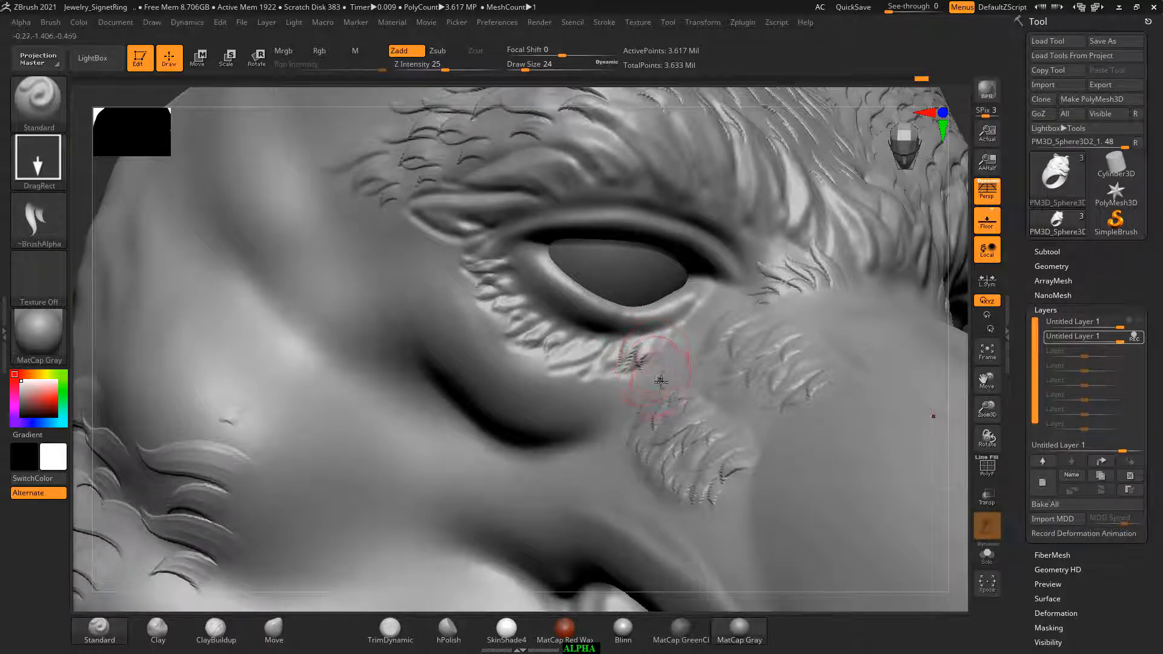
{"action": "key", "text": "shift"}
{"action": "mouse_move", "coordinate": [636, 352]}
{"action": "left_mouse_down", "text": "shift"}
{"action": "mouse_move", "coordinate": [612, 391]}
{"action": "mouse_move", "coordinate": [591, 358]}
{"action": "mouse_move", "coordinate": [568, 368]}
{"action": "left_mouse_up", "text": "shift"}
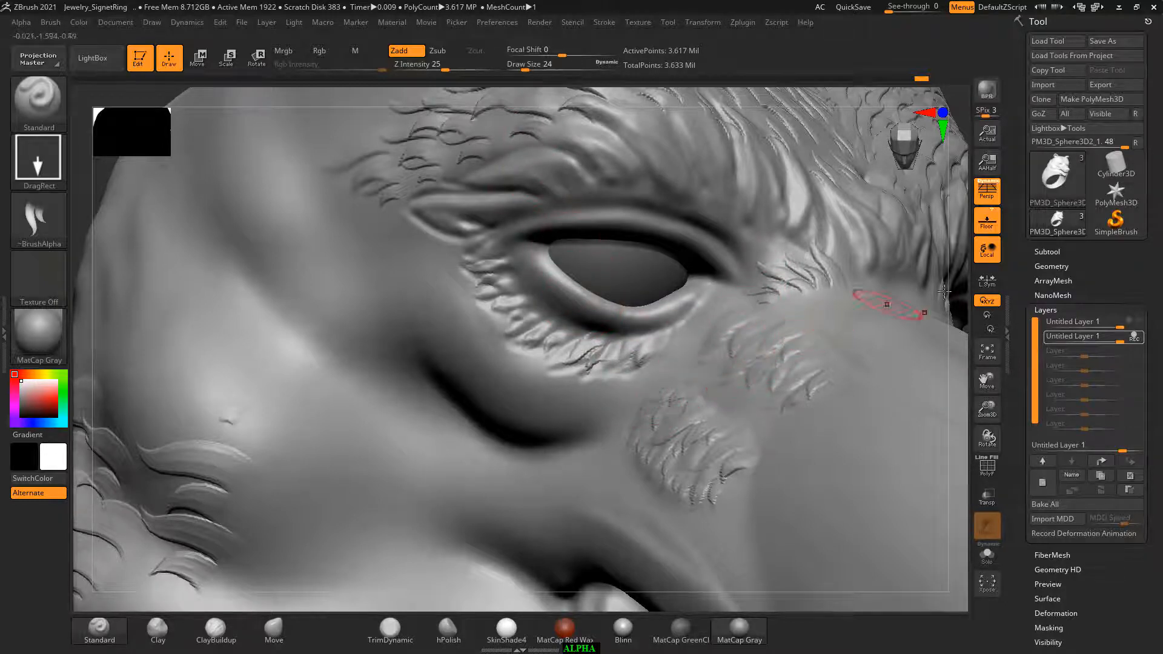
Try to divide the ring mesh to a higher subdivision level.
{"action": "left_click", "coordinate": [1053, 267]}
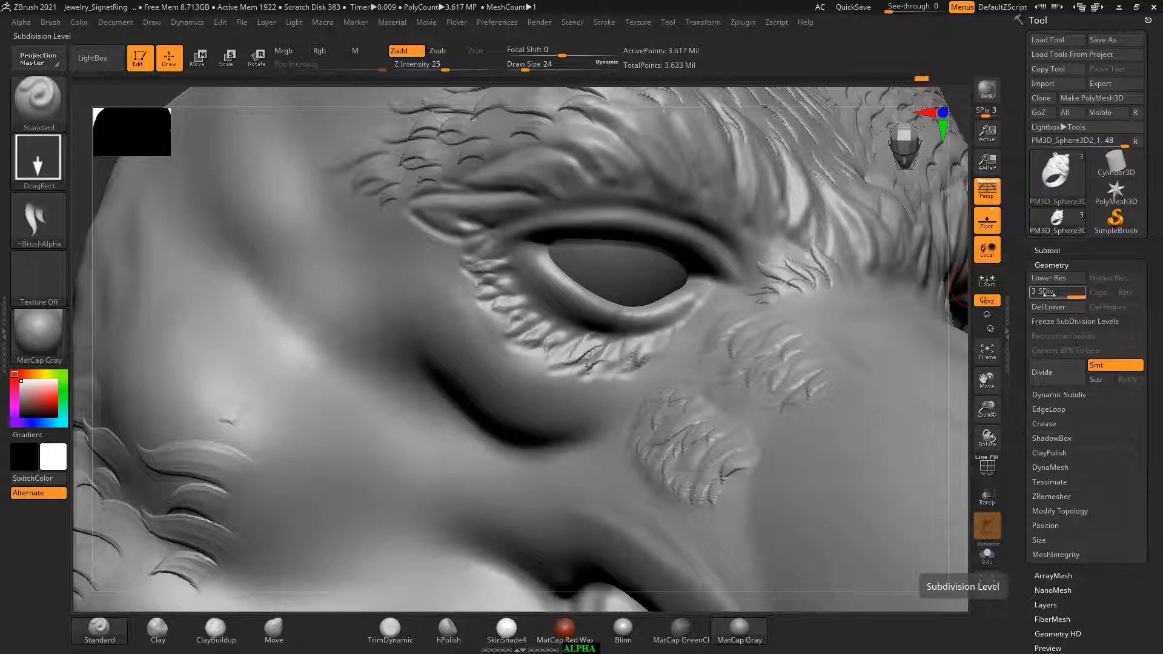
{"action": "left_click", "coordinate": [1064, 264]}
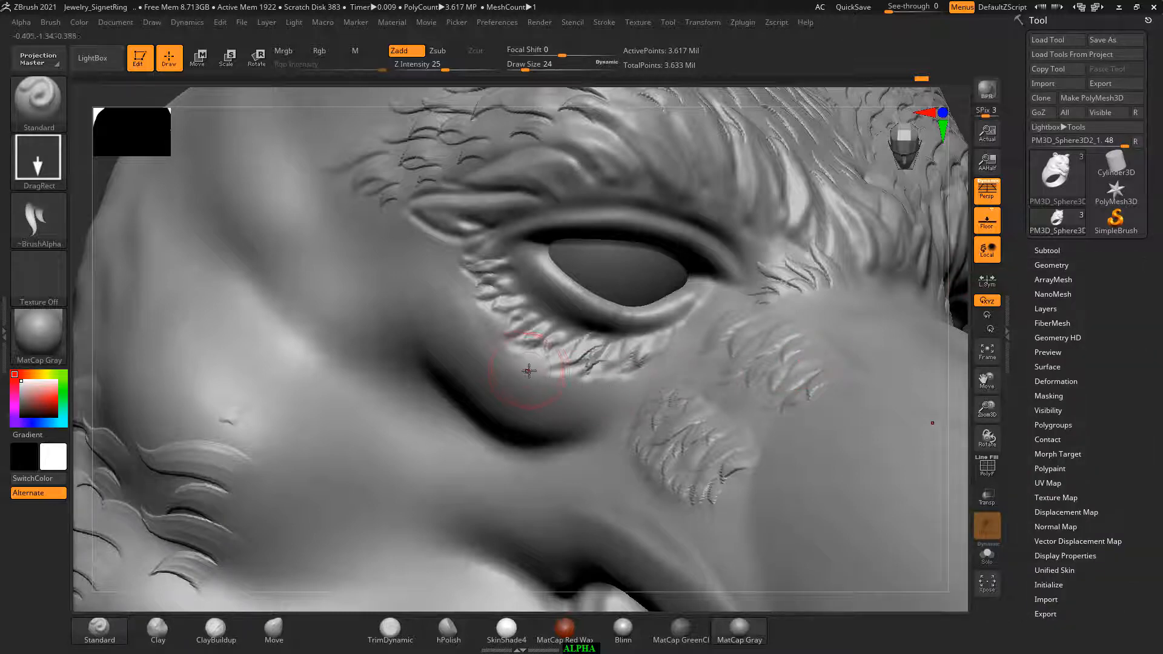
{"action": "key", "text": "f"}
{"action": "left_click_drag", "start_coordinate": [904, 365], "coordinate": [885, 379]}
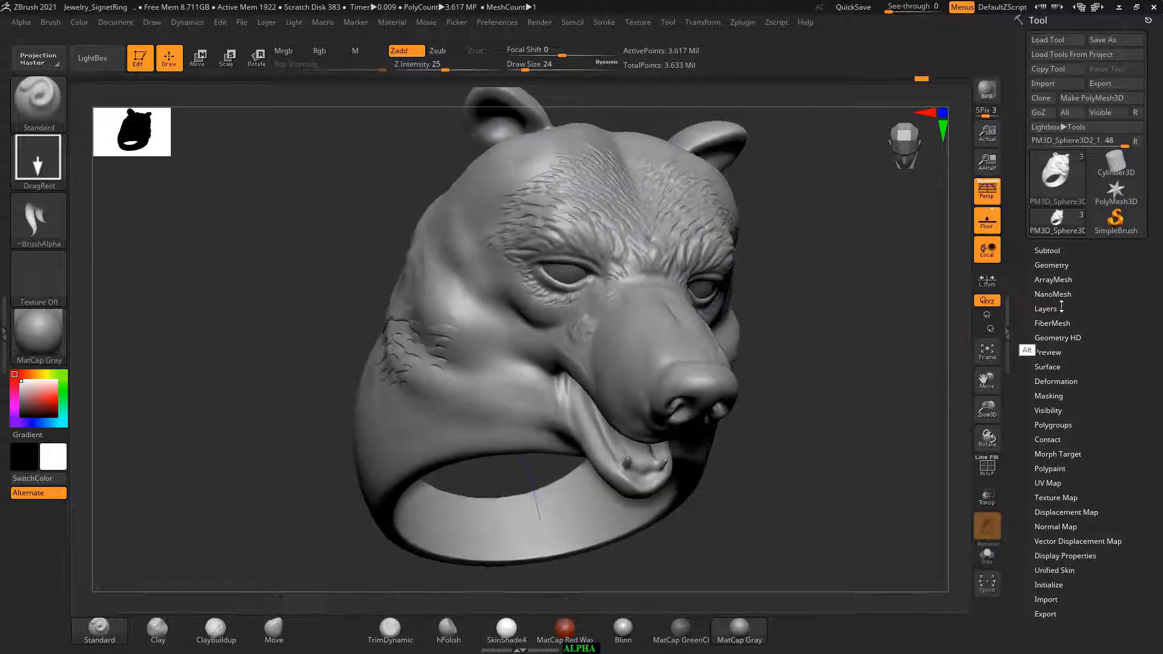
{"action": "left_click", "coordinate": [1053, 265]}
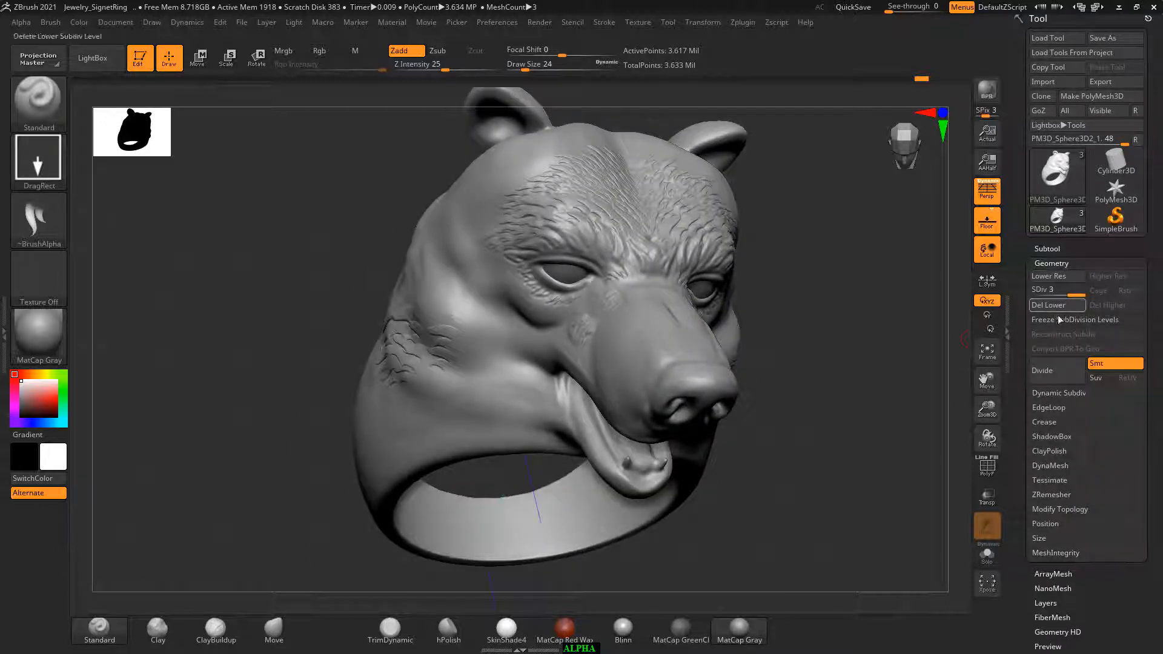
{"action": "left_click", "coordinate": [1051, 376]}
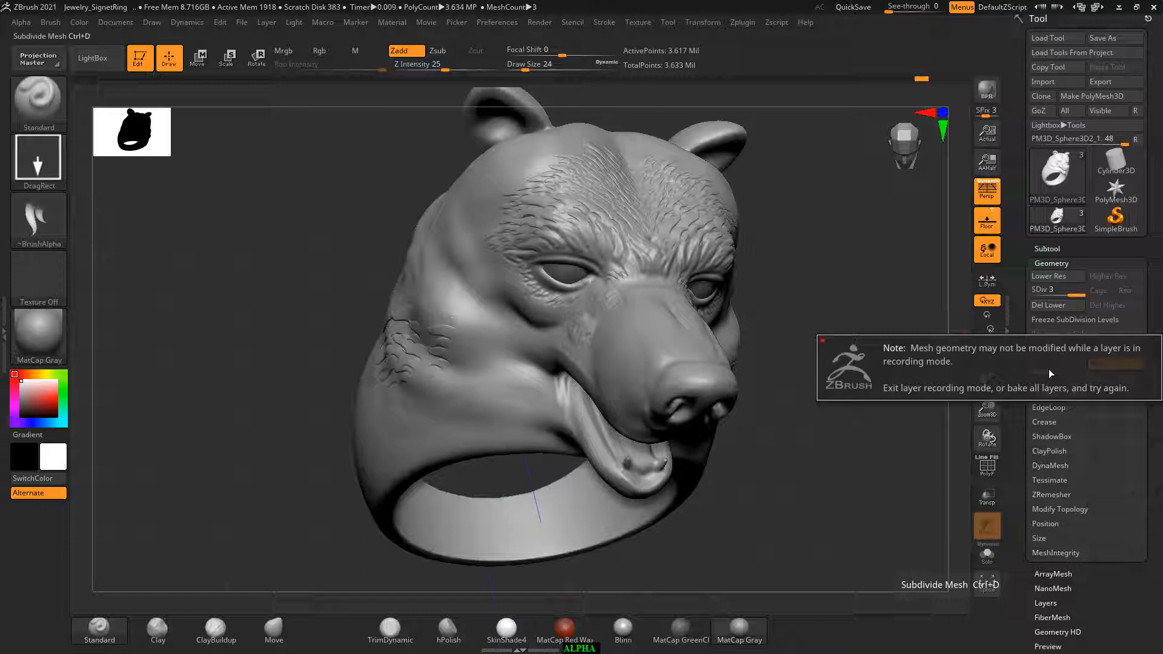
Turn off recording mode on the active sculpt layer.
{"action": "scroll", "coordinate": [1015, 372], "scroll_direction": "down", "scroll_amount": 1}
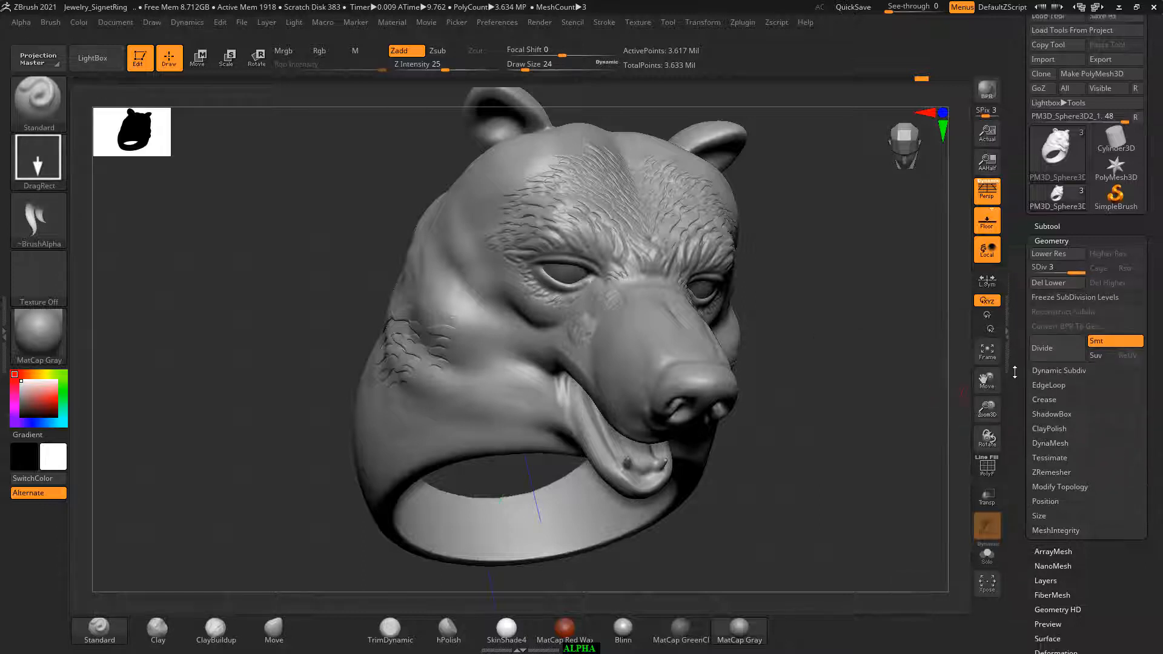
{"action": "scroll", "coordinate": [1015, 372], "scroll_direction": "down", "scroll_amount": 2}
{"action": "left_click", "coordinate": [1046, 541]}
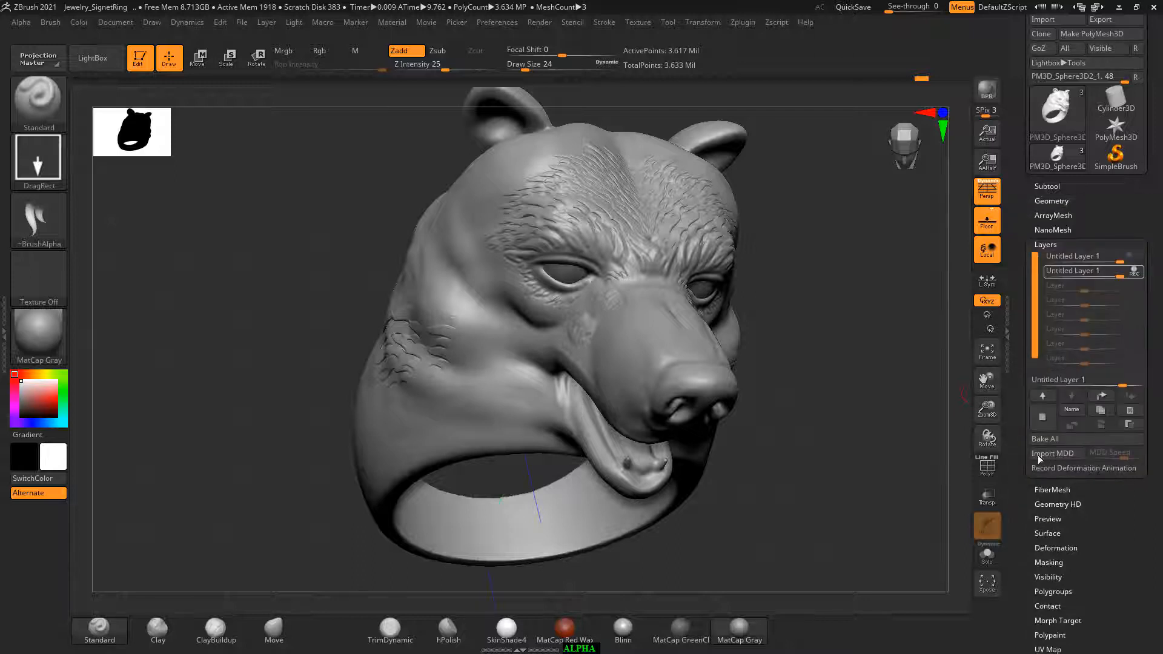
{"action": "left_click", "coordinate": [1134, 272]}
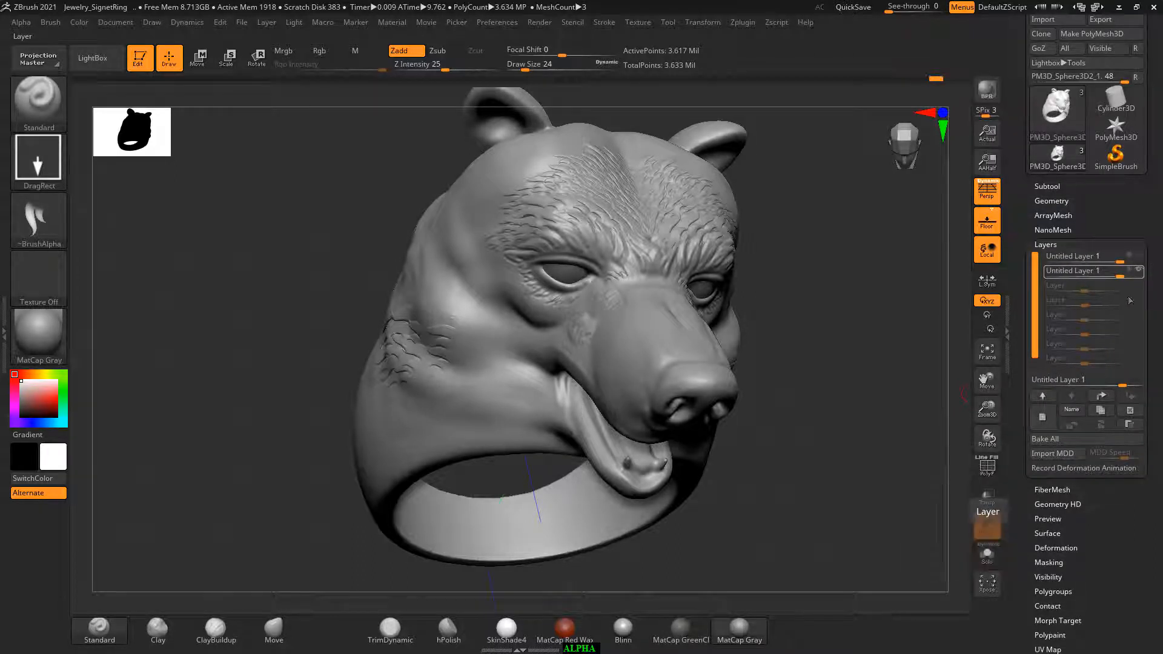
Divide the ring mesh once more to subdivision level 4.
{"action": "left_click", "coordinate": [1052, 201]}
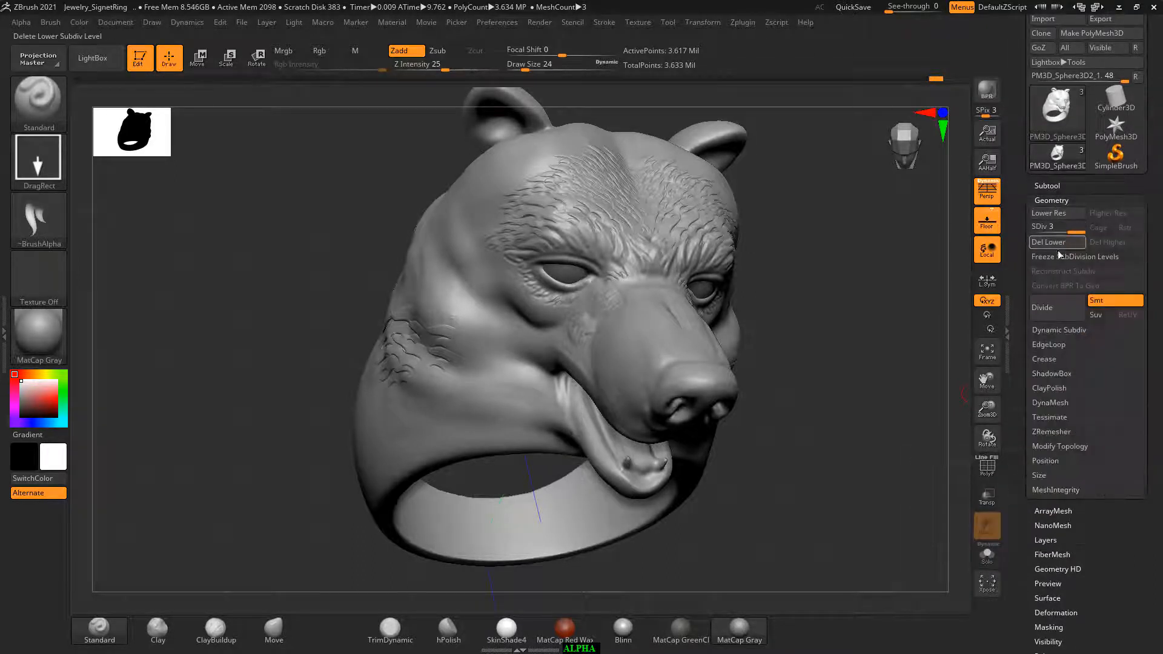
{"action": "left_click", "coordinate": [1051, 316]}
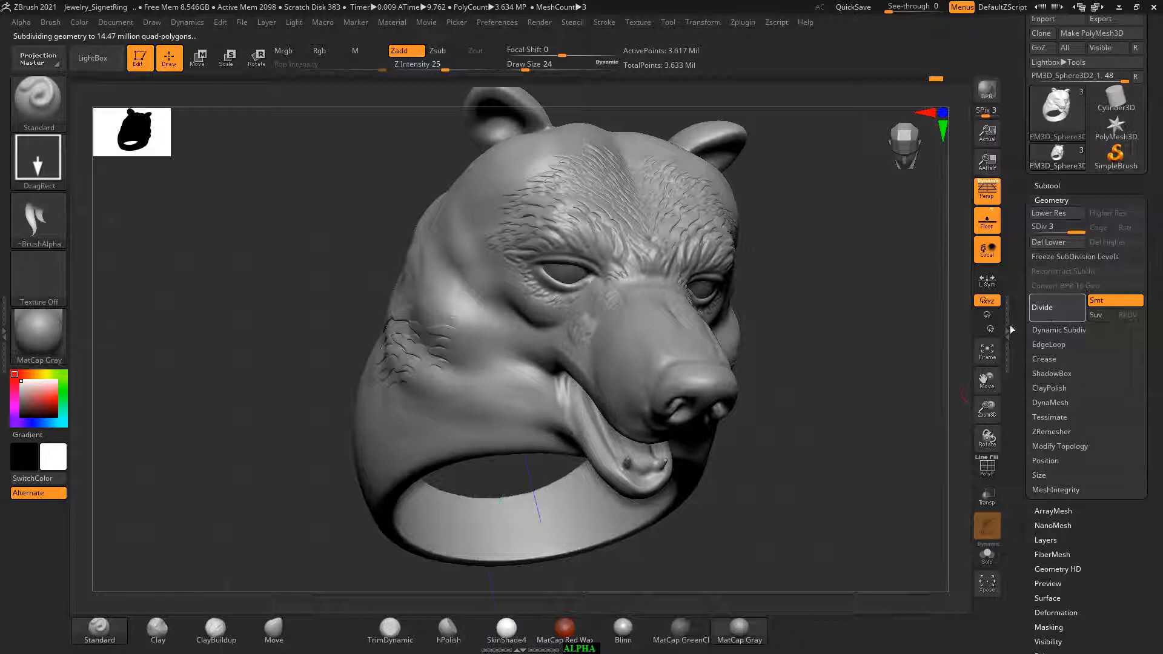
{"action": "left_click_drag", "start_coordinate": [859, 382], "coordinate": [848, 418]}
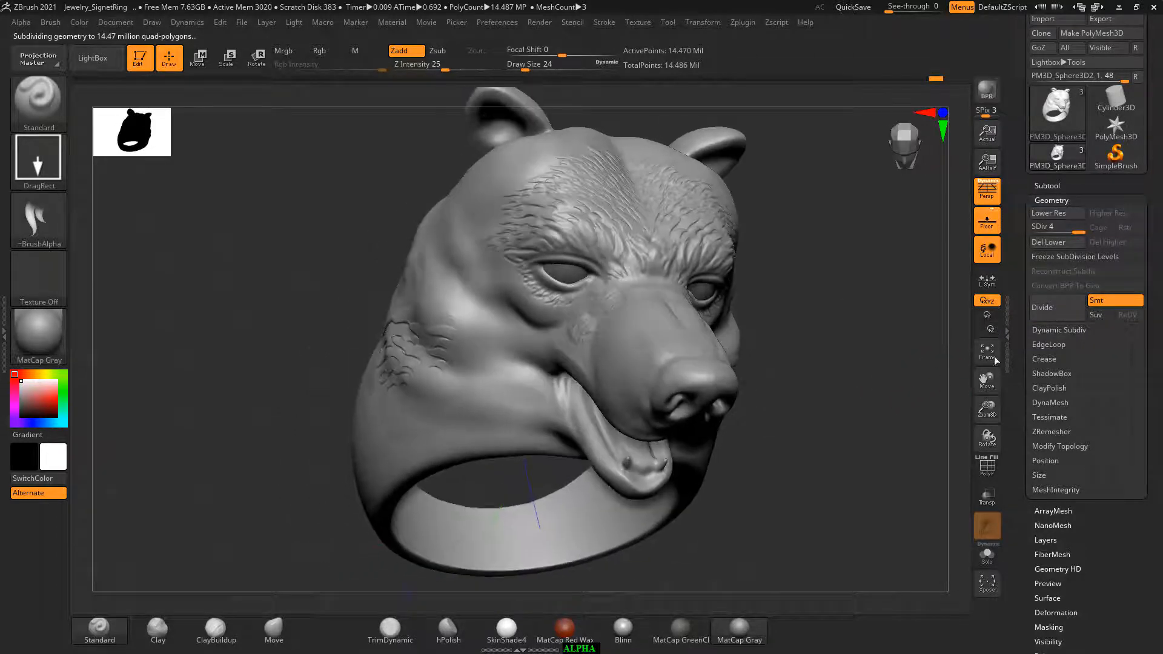
Add a new recording sculpt layer for the detail at subdivision level 4.
{"action": "left_click", "coordinate": [1057, 202]}
{"action": "left_click", "coordinate": [1046, 244]}
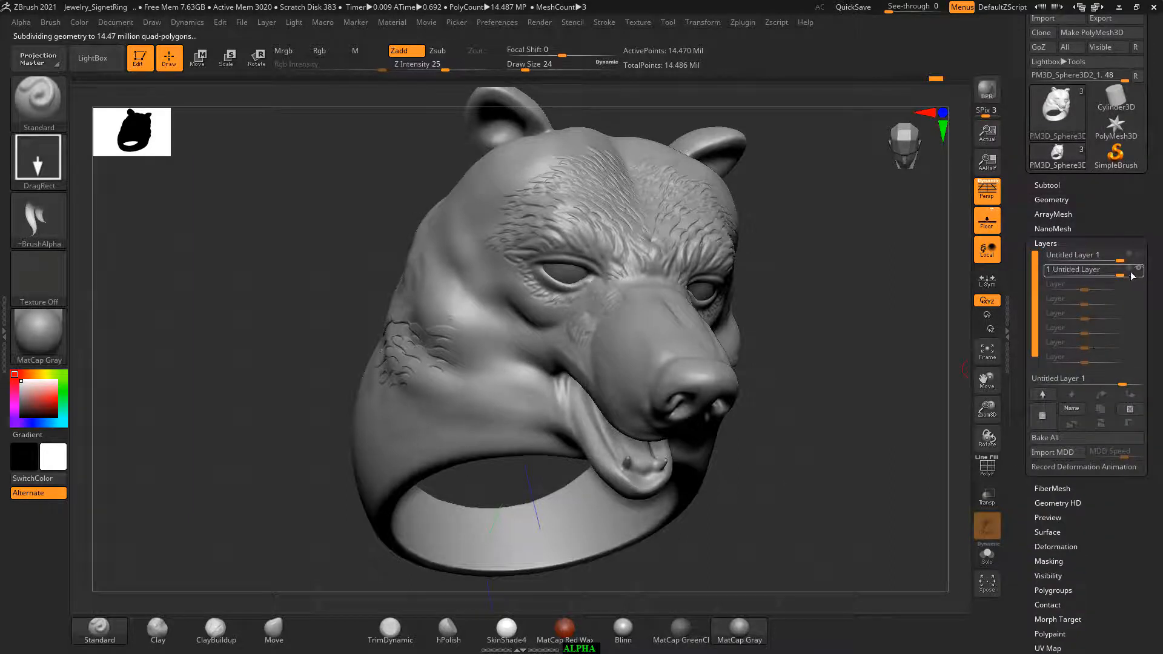
{"action": "mouse_move", "coordinate": [1132, 276]}
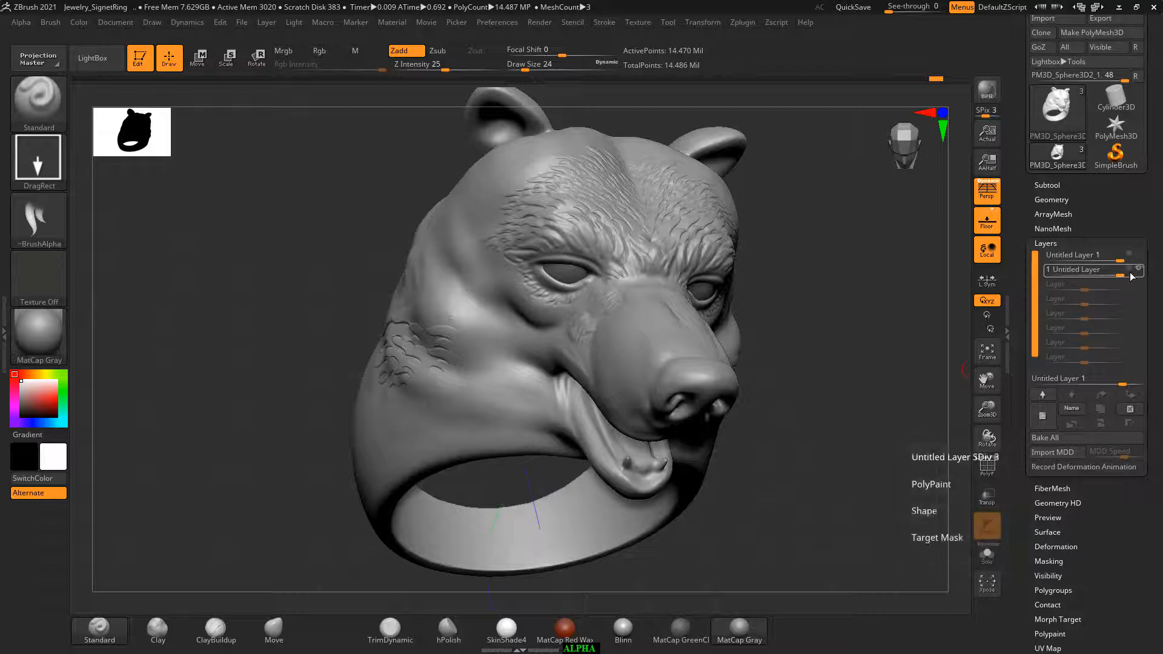
{"action": "left_click", "coordinate": [1043, 416]}
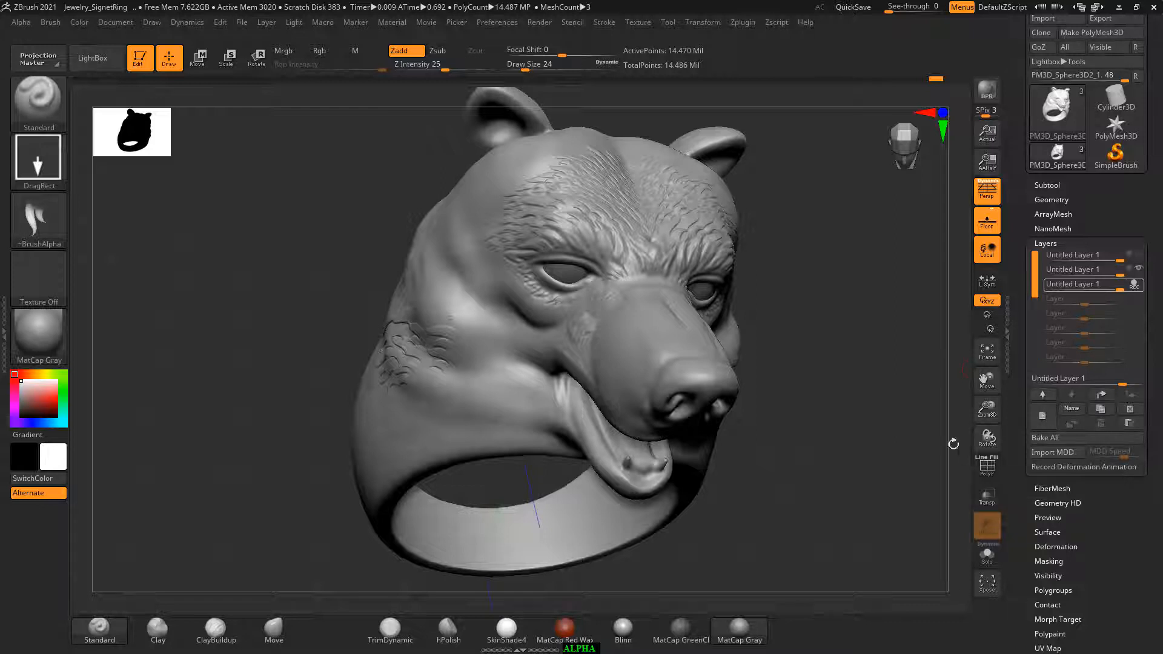
Stamp fur strands at draw size 24 along the outer edge of the fur below and beside the eye.
{"action": "mouse_move", "coordinate": [805, 505]}
{"action": "left_mouse_down"}
{"action": "mouse_move", "coordinate": [860, 436]}
{"action": "mouse_move", "coordinate": [935, 380]}
{"action": "mouse_move", "coordinate": [927, 303]}
{"action": "mouse_move", "coordinate": [931, 363]}
{"action": "left_mouse_up"}
{"action": "mouse_move", "coordinate": [506, 326]}
{"action": "left_mouse_down"}
{"action": "mouse_move", "coordinate": [494, 330]}
{"action": "mouse_move", "coordinate": [521, 320]}
{"action": "left_mouse_up"}
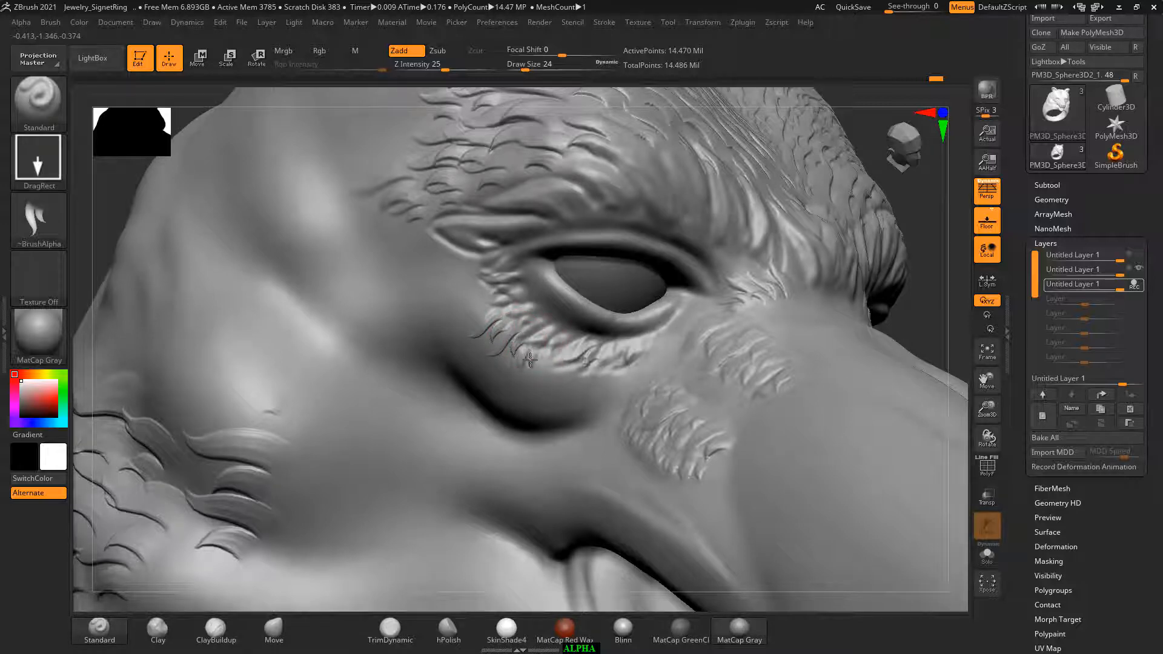
{"action": "left_click_drag", "start_coordinate": [531, 360], "coordinate": [563, 380]}
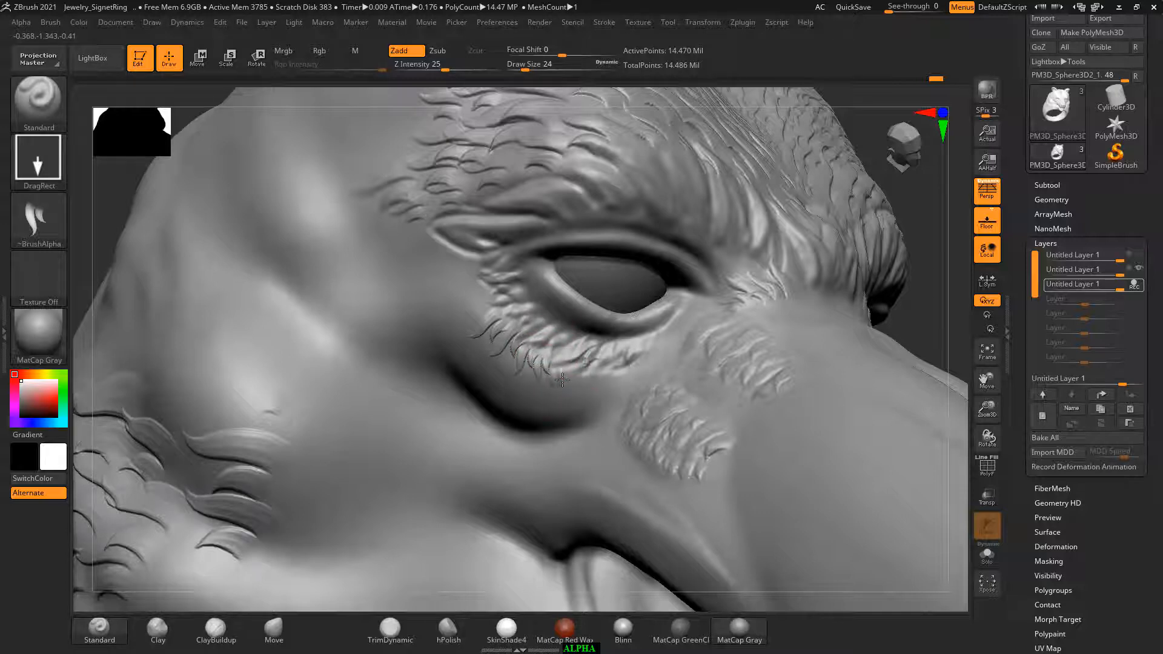
{"action": "mouse_move", "coordinate": [563, 380]}
{"action": "left_mouse_down"}
{"action": "mouse_move", "coordinate": [559, 365]}
{"action": "mouse_move", "coordinate": [597, 364]}
{"action": "mouse_move", "coordinate": [599, 384]}
{"action": "mouse_move", "coordinate": [578, 361]}
{"action": "left_mouse_up"}
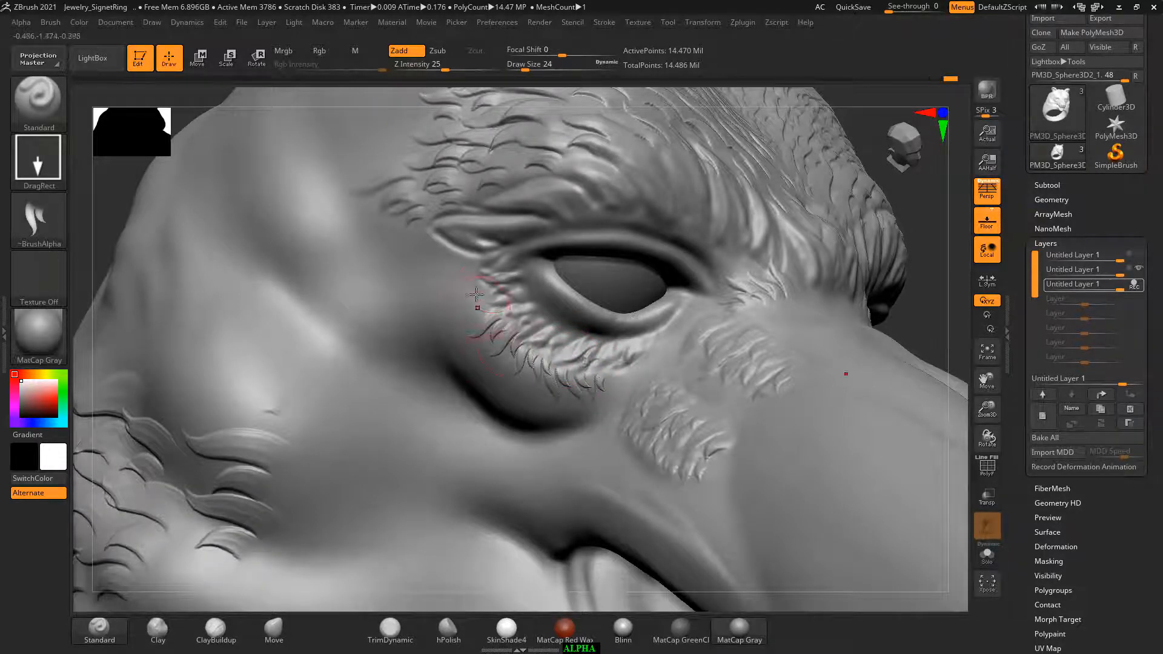
{"action": "mouse_move", "coordinate": [486, 280]}
{"action": "left_mouse_down"}
{"action": "mouse_move", "coordinate": [472, 270]}
{"action": "mouse_move", "coordinate": [493, 295]}
{"action": "left_mouse_up"}
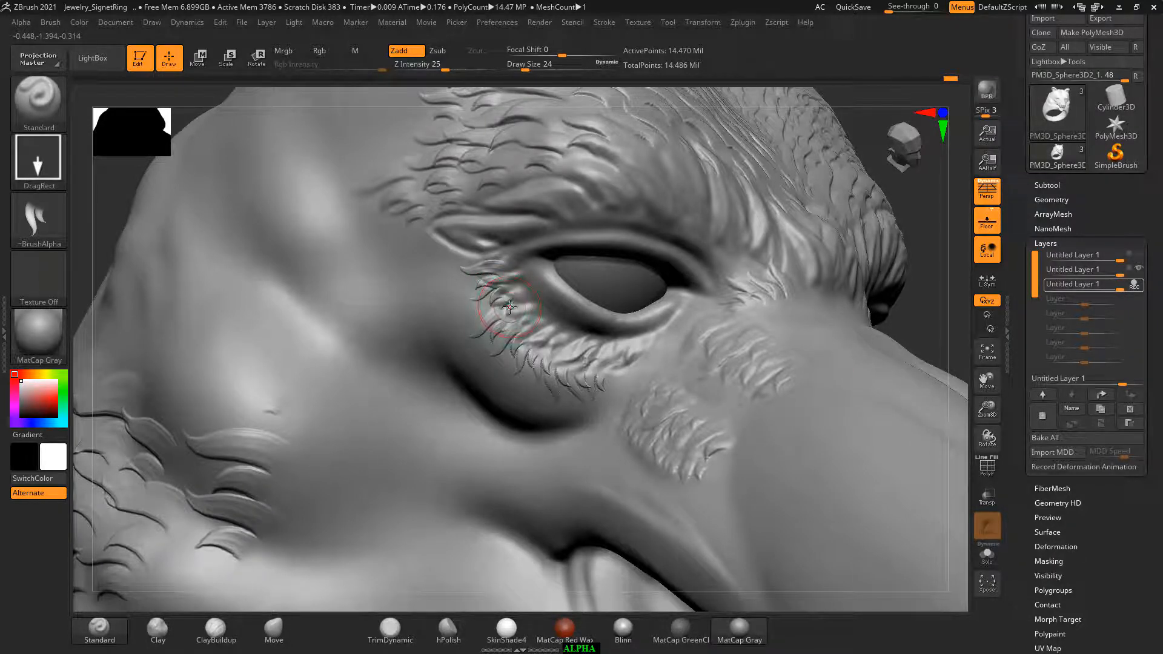
{"action": "left_click_drag", "start_coordinate": [510, 308], "coordinate": [521, 314]}
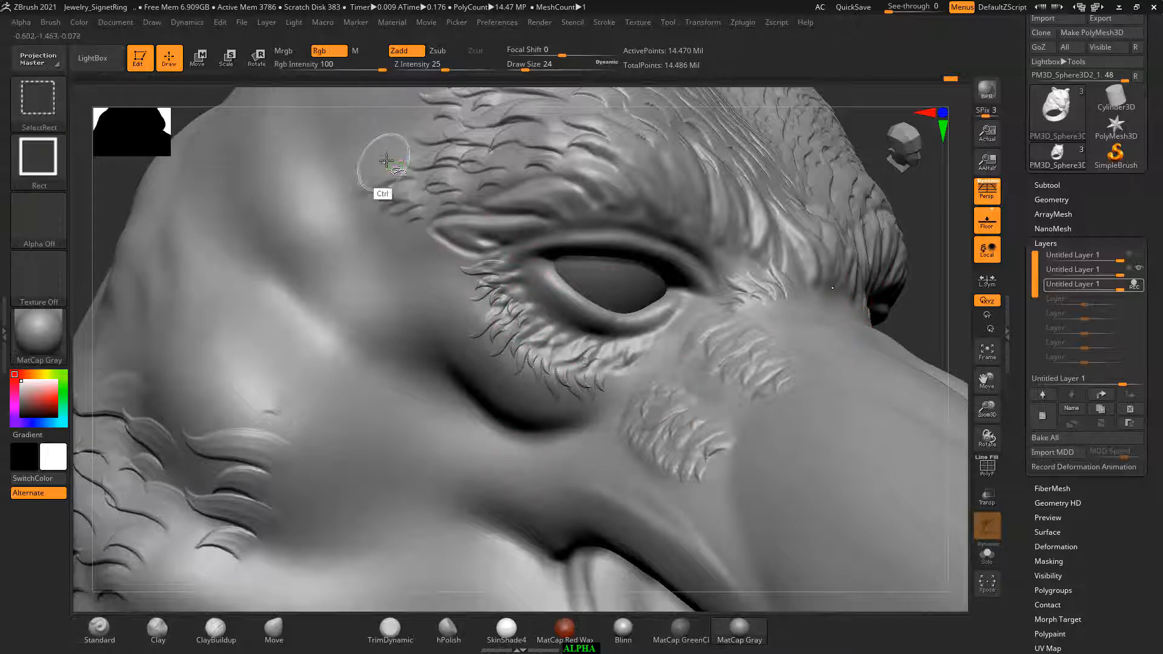
Isolate the eye area by hiding the rest of the bear head mesh.
{"action": "mouse_move", "coordinate": [386, 160]}
{"action": "left_mouse_down", "text": "ctrl+shift"}
{"action": "mouse_move", "coordinate": [685, 425]}
{"action": "mouse_move", "coordinate": [744, 434]}
{"action": "left_mouse_up", "text": "ctrl+shift"}
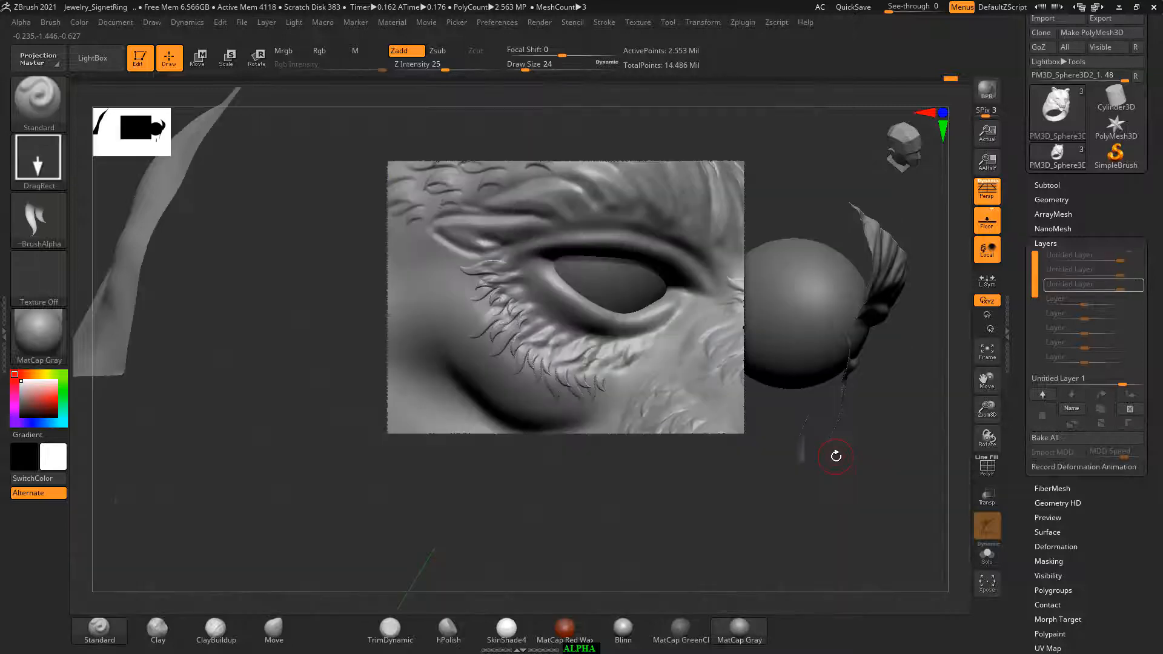
{"action": "mouse_move", "coordinate": [836, 454]}
{"action": "left_mouse_down"}
{"action": "mouse_move", "coordinate": [838, 471]}
{"action": "mouse_move", "coordinate": [827, 456]}
{"action": "left_mouse_up"}
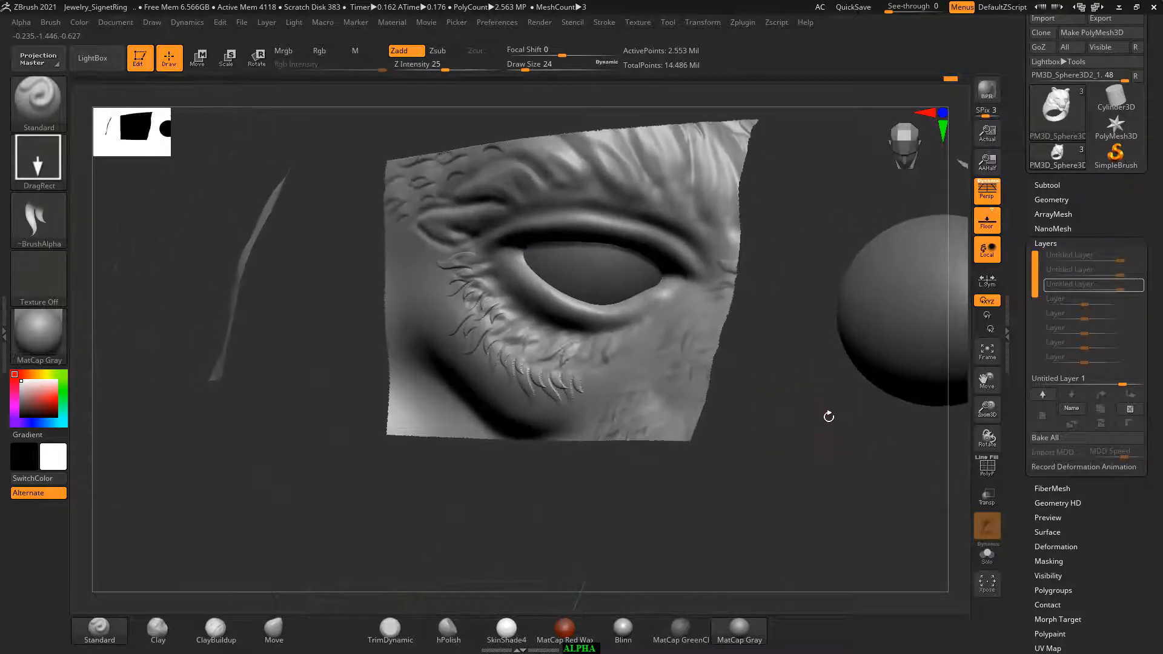
{"action": "mouse_move", "coordinate": [350, 136]}
{"action": "left_mouse_down", "text": "ctrl+shift"}
{"action": "mouse_move", "coordinate": [688, 408]}
{"action": "mouse_move", "coordinate": [808, 482]}
{"action": "left_mouse_up", "text": "ctrl+shift"}
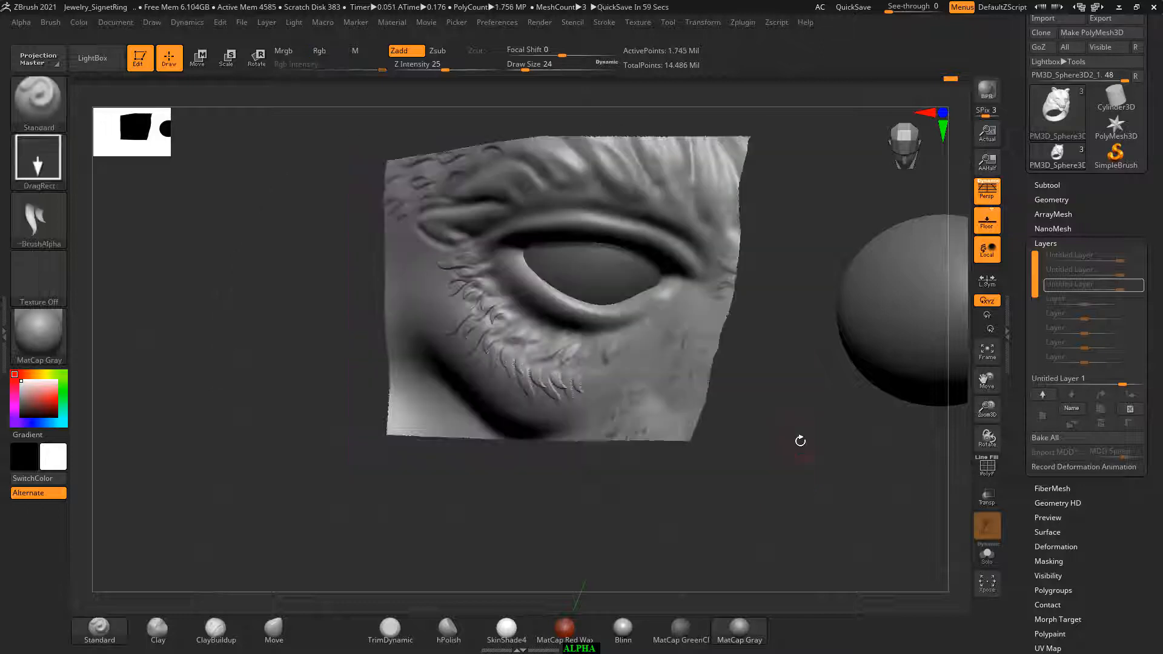
{"action": "left_click_drag", "start_coordinate": [800, 442], "coordinate": [790, 445]}
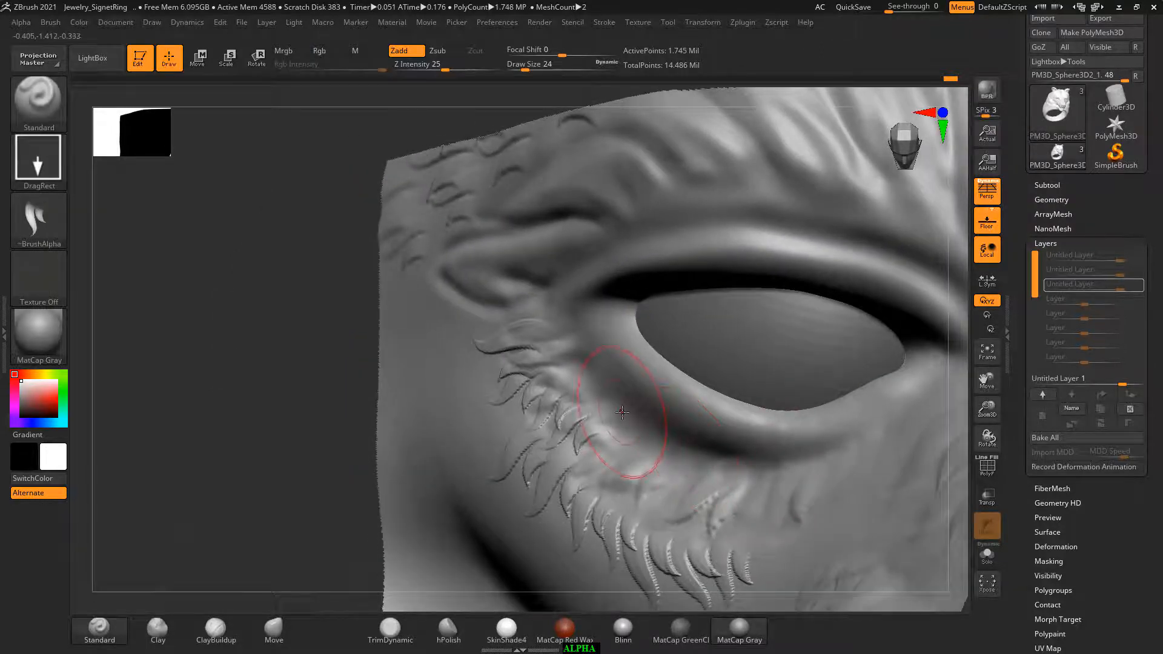
Reduce the draw size to 9 and stamp fine fur strands beneath the lower eyelid.
{"action": "key", "text": "bracketleft"}
{"action": "key", "text": "bracketleft"}
{"action": "key", "text": "bracketleft"}
{"action": "left_click_drag", "start_coordinate": [808, 504], "coordinate": [785, 489]}
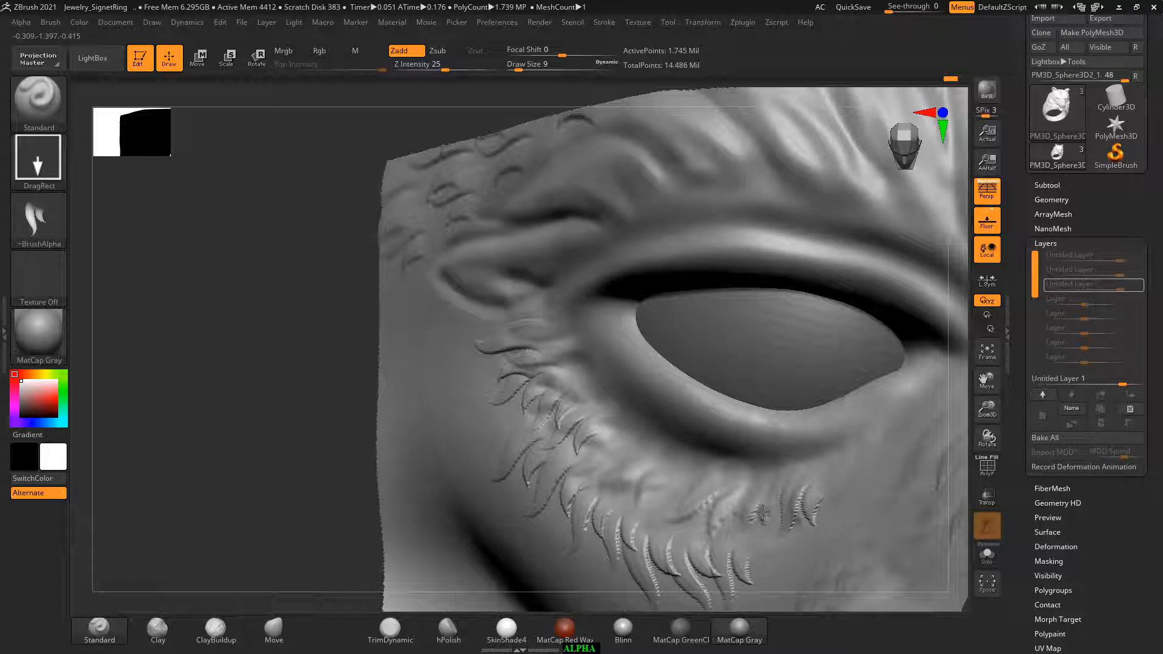
{"action": "key", "text": "shift"}
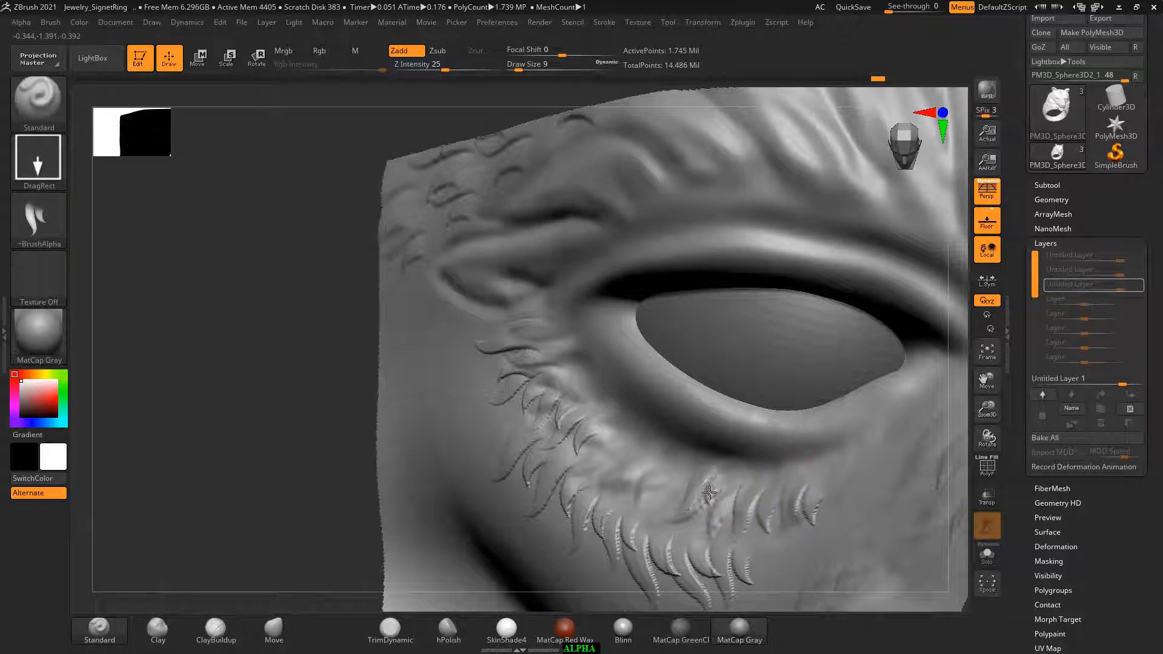
{"action": "key", "text": "shift"}
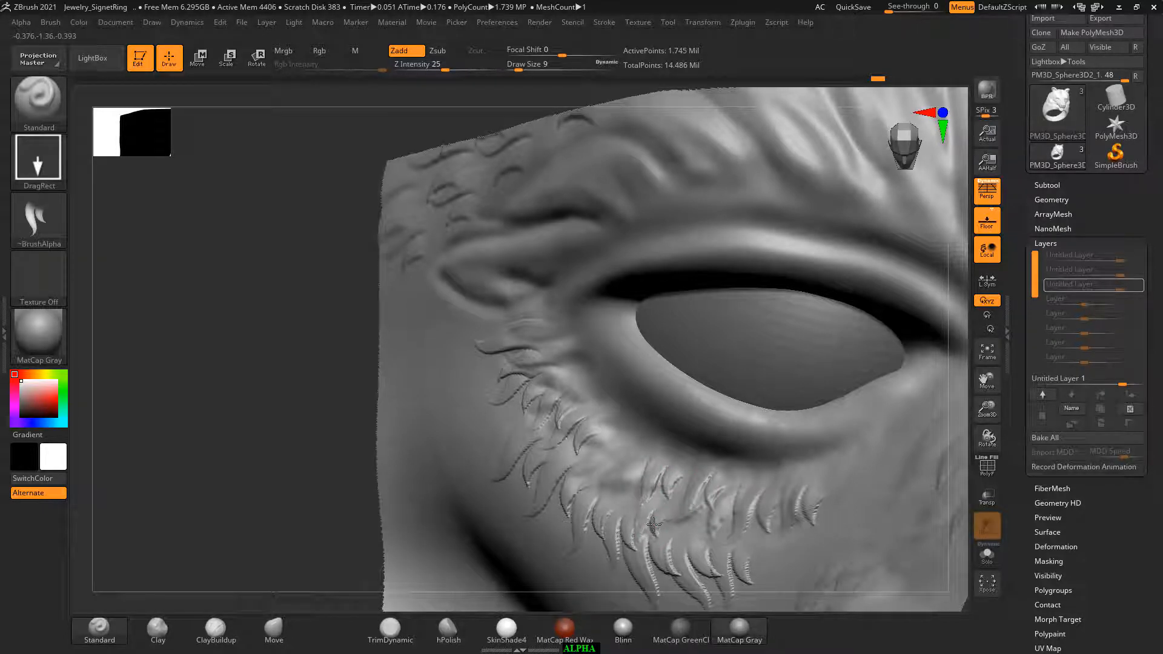
{"action": "left_click_drag", "start_coordinate": [654, 525], "coordinate": [662, 489]}
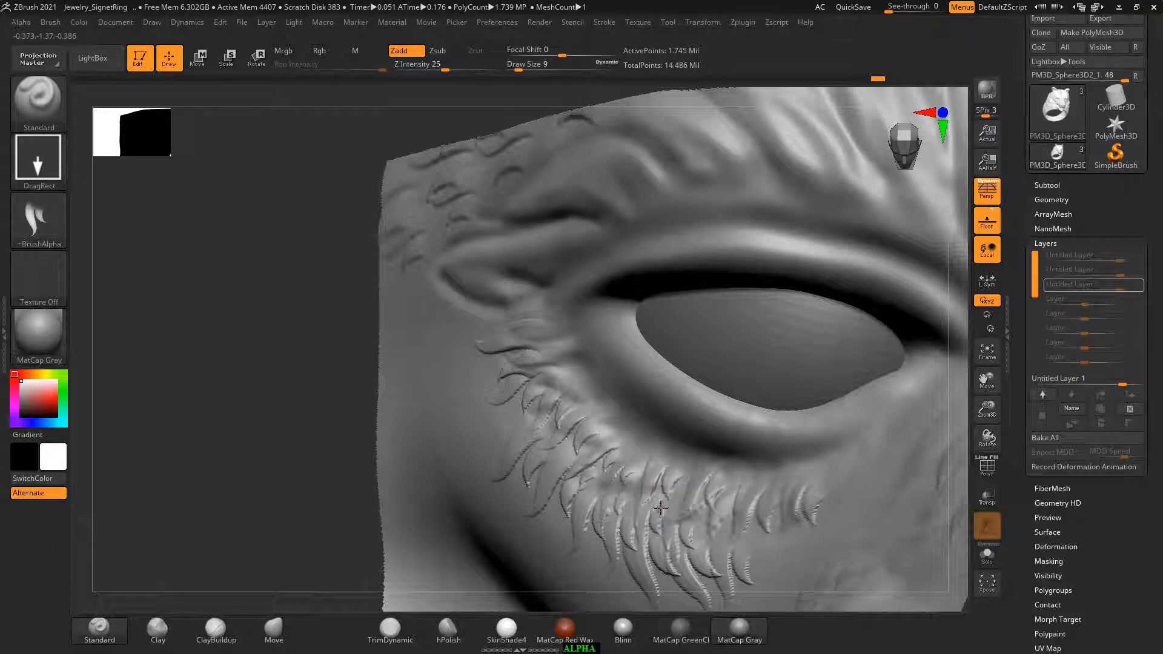
{"action": "left_click_drag", "start_coordinate": [661, 508], "coordinate": [662, 506]}
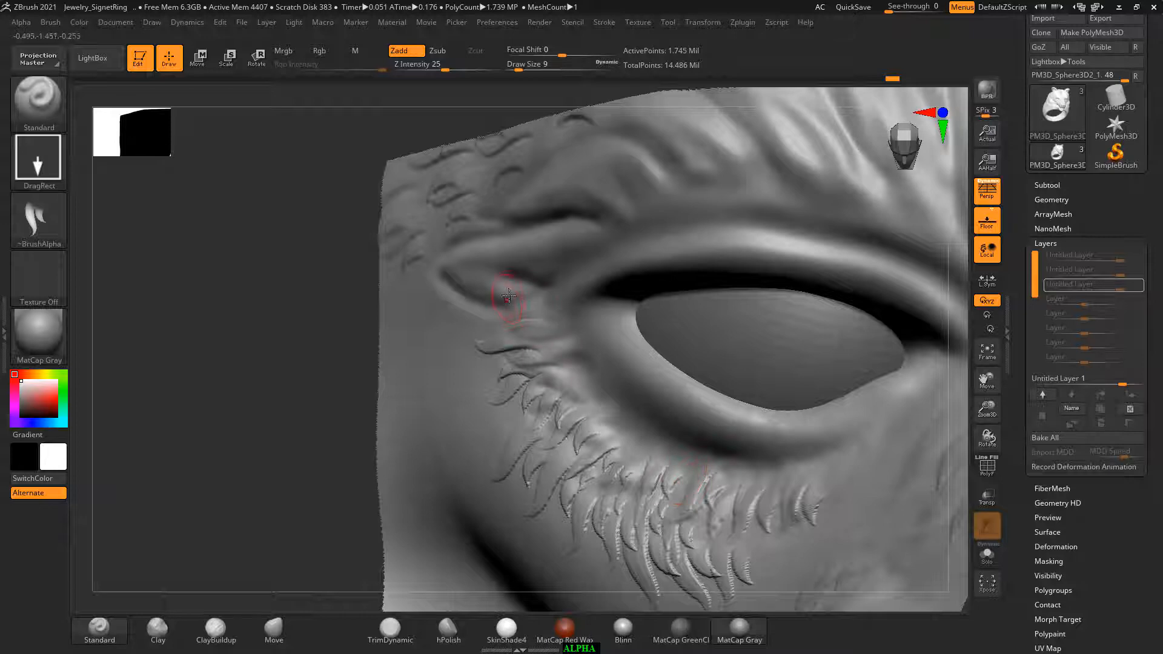
Fill the remaining gaps with fine fur stamps from the eye's outer corner along the lower lid toward the muzzle.
{"action": "left_click_drag", "start_coordinate": [593, 371], "coordinate": [611, 407]}
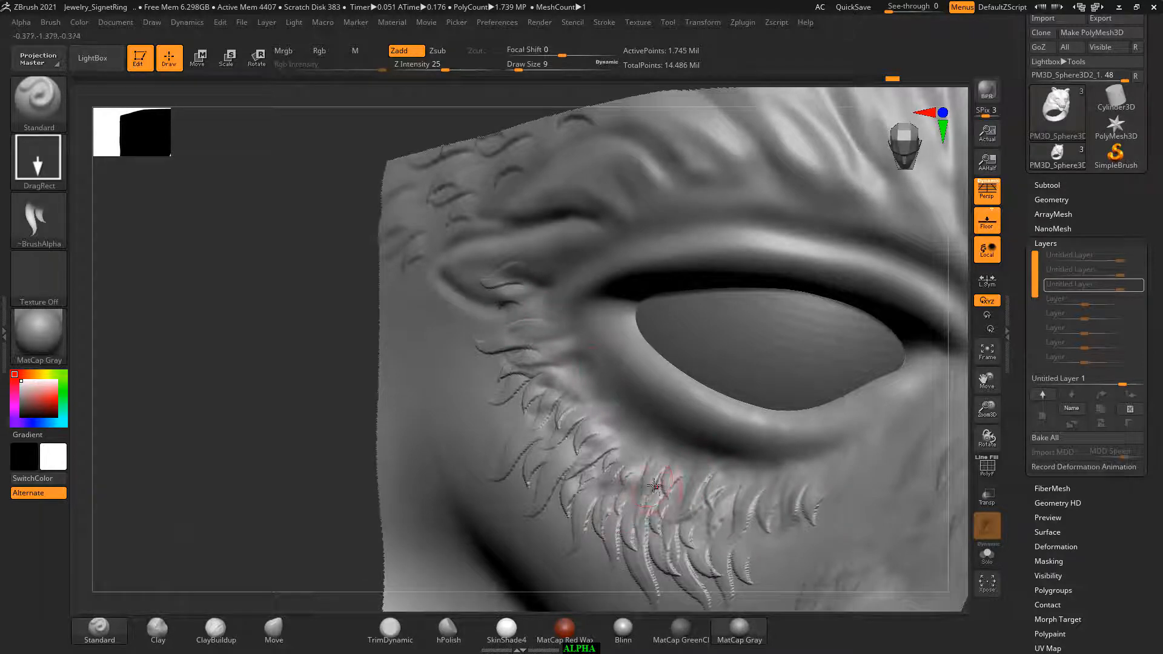
{"action": "left_click_drag", "start_coordinate": [649, 482], "coordinate": [681, 498]}
{"action": "mouse_move", "coordinate": [732, 448]}
{"action": "left_mouse_down"}
{"action": "mouse_move", "coordinate": [743, 444]}
{"action": "mouse_move", "coordinate": [733, 462]}
{"action": "left_mouse_up"}
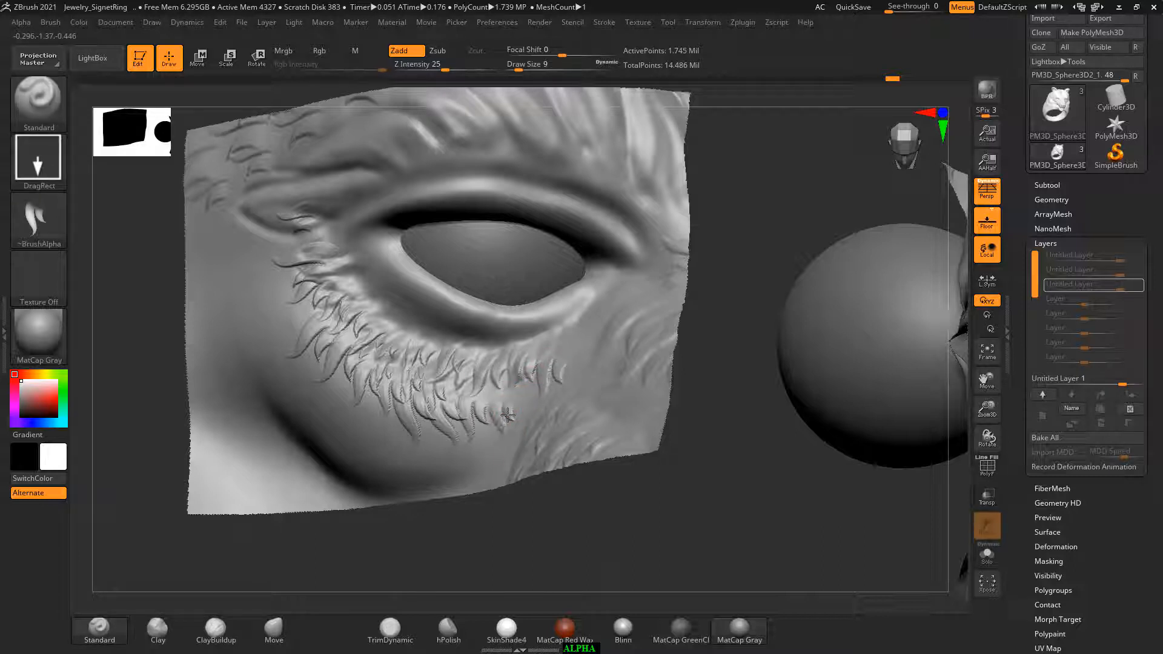
{"action": "mouse_move", "coordinate": [524, 407]}
{"action": "left_mouse_down"}
{"action": "mouse_move", "coordinate": [540, 403]}
{"action": "mouse_move", "coordinate": [531, 406]}
{"action": "left_mouse_up"}
{"action": "left_click_drag", "start_coordinate": [540, 374], "coordinate": [536, 392]}
Unhide the full bear head mesh.
{"action": "mouse_move", "coordinate": [784, 537]}
{"action": "left_mouse_down"}
{"action": "mouse_move", "coordinate": [771, 550]}
{"action": "mouse_move", "coordinate": [855, 537]}
{"action": "mouse_move", "coordinate": [834, 519]}
{"action": "mouse_move", "coordinate": [820, 530]}
{"action": "left_mouse_up"}
{"action": "key", "text": "ctrl+shift"}
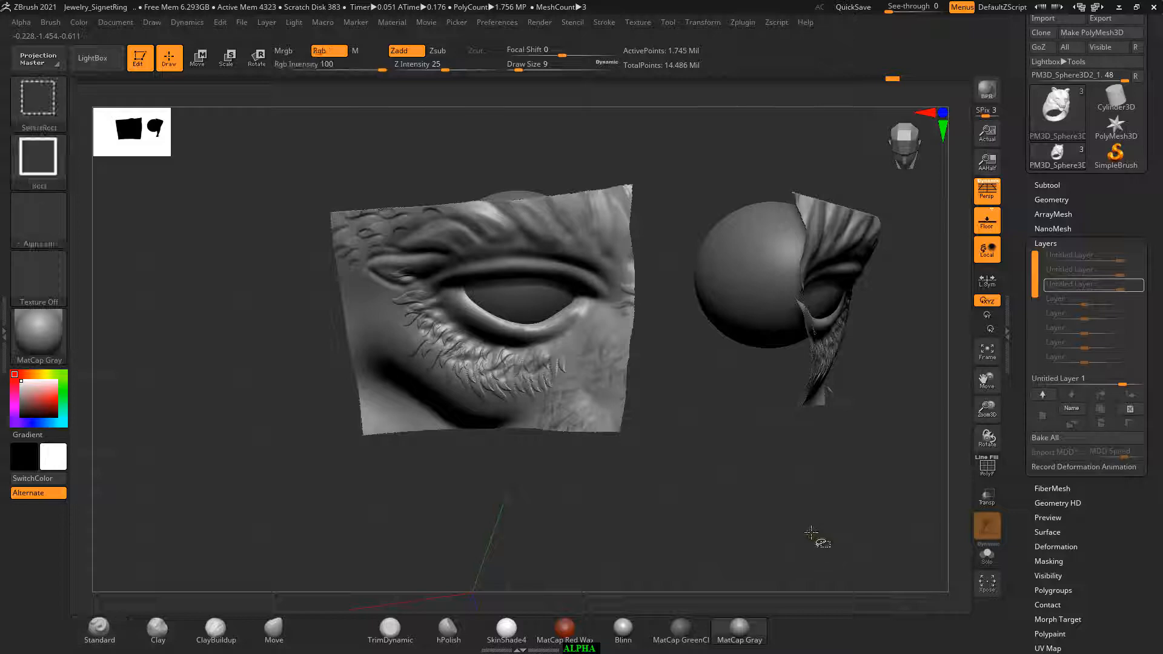
{"action": "left_click", "coordinate": [812, 533], "text": "ctrl+shift"}
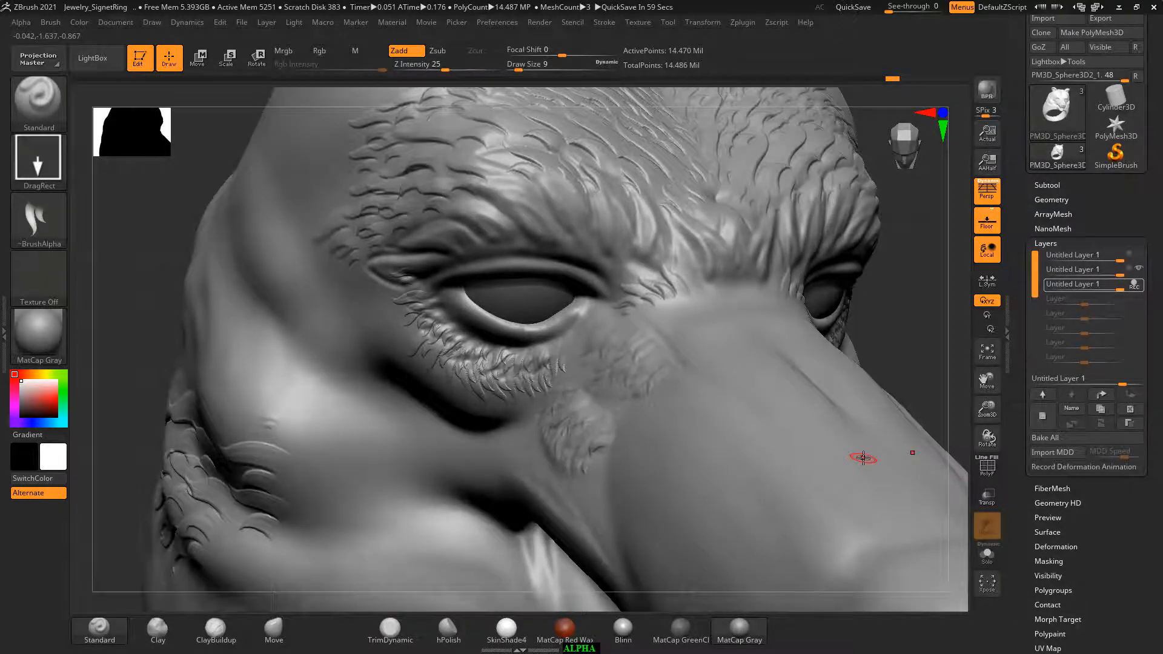
{"action": "key", "text": "alt+Tab"}
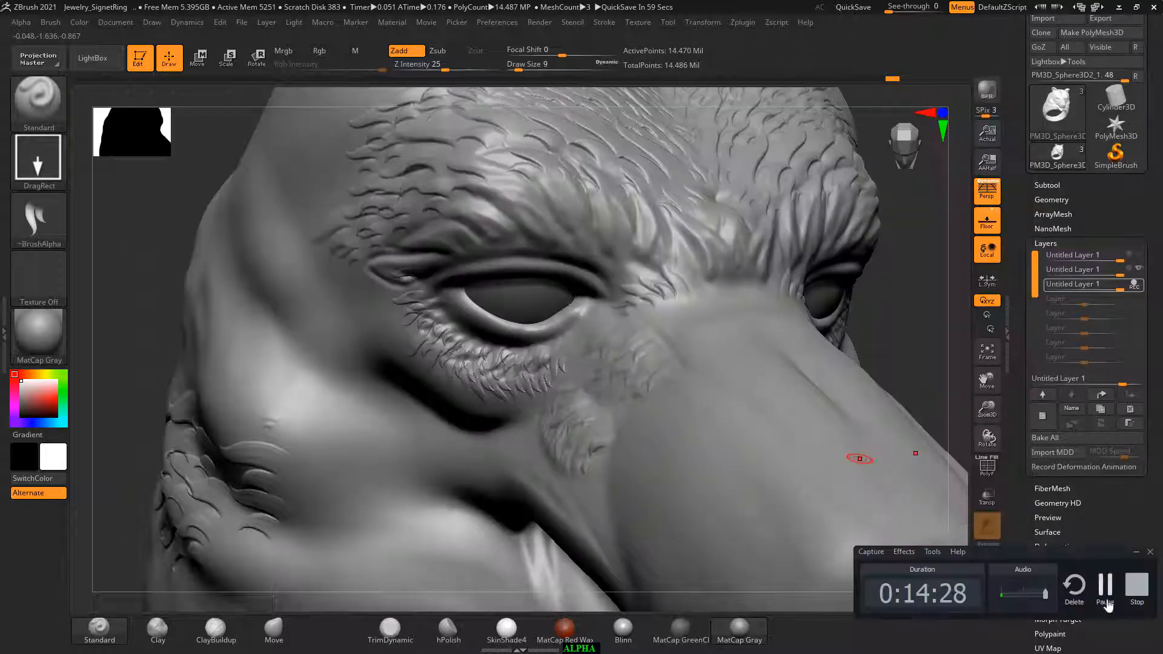
{"action": "left_click", "coordinate": [1106, 587]}
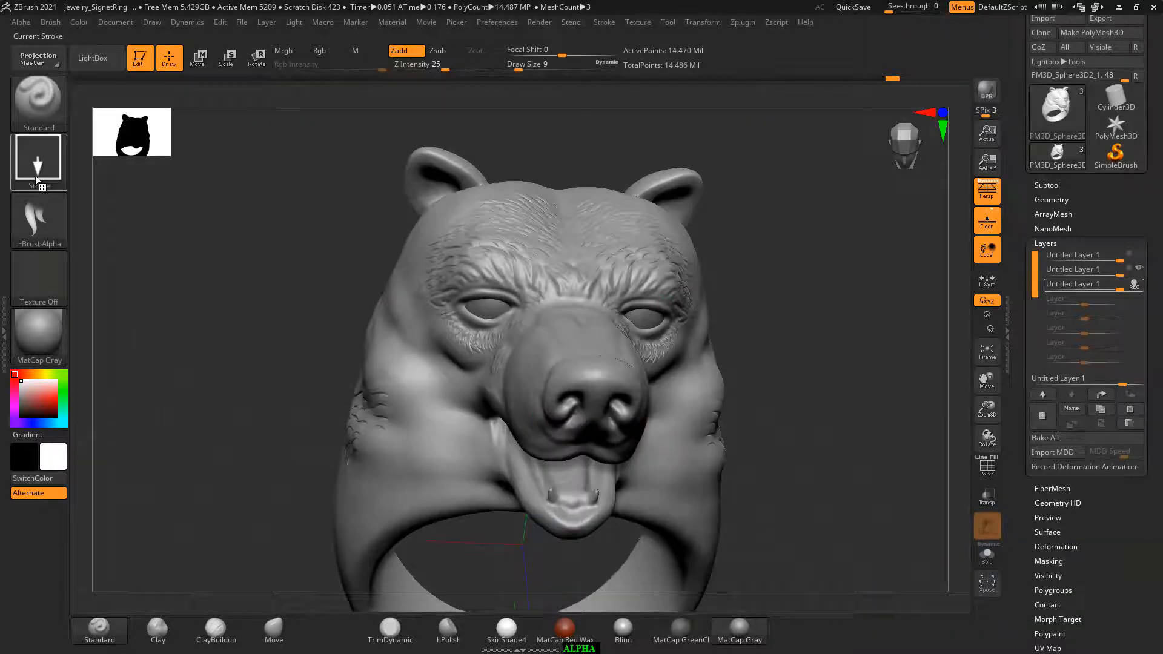
Switch the Standard brush to the FreeHand stroke and turn its alpha off.
{"action": "left_click", "coordinate": [35, 175]}
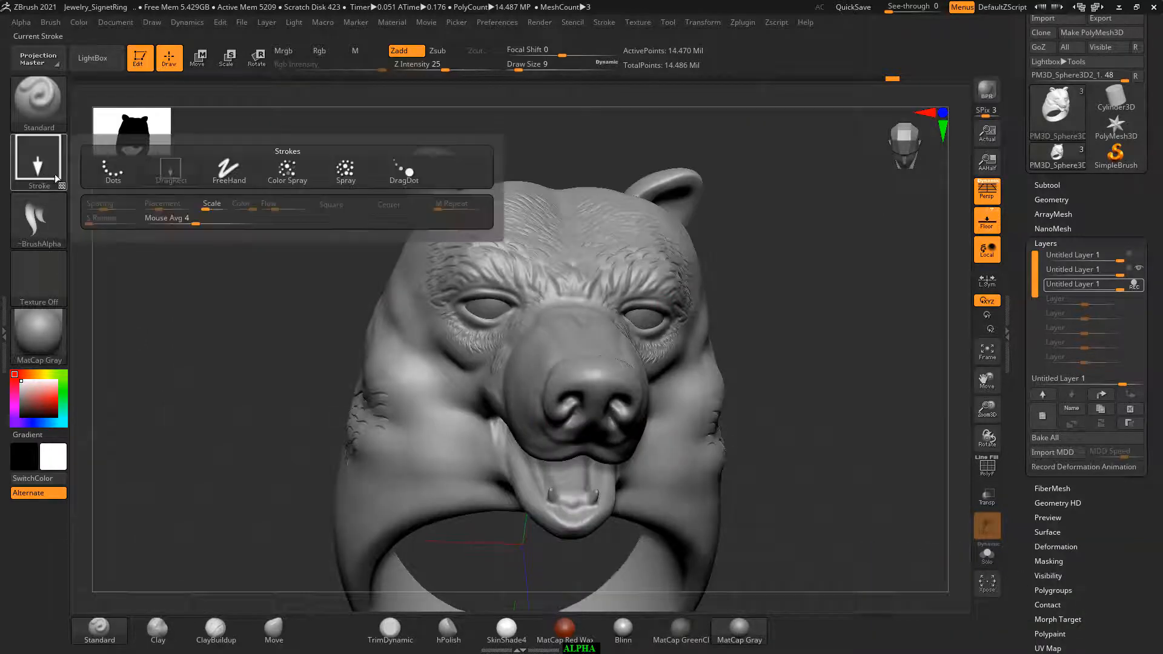
{"action": "left_click", "coordinate": [223, 182]}
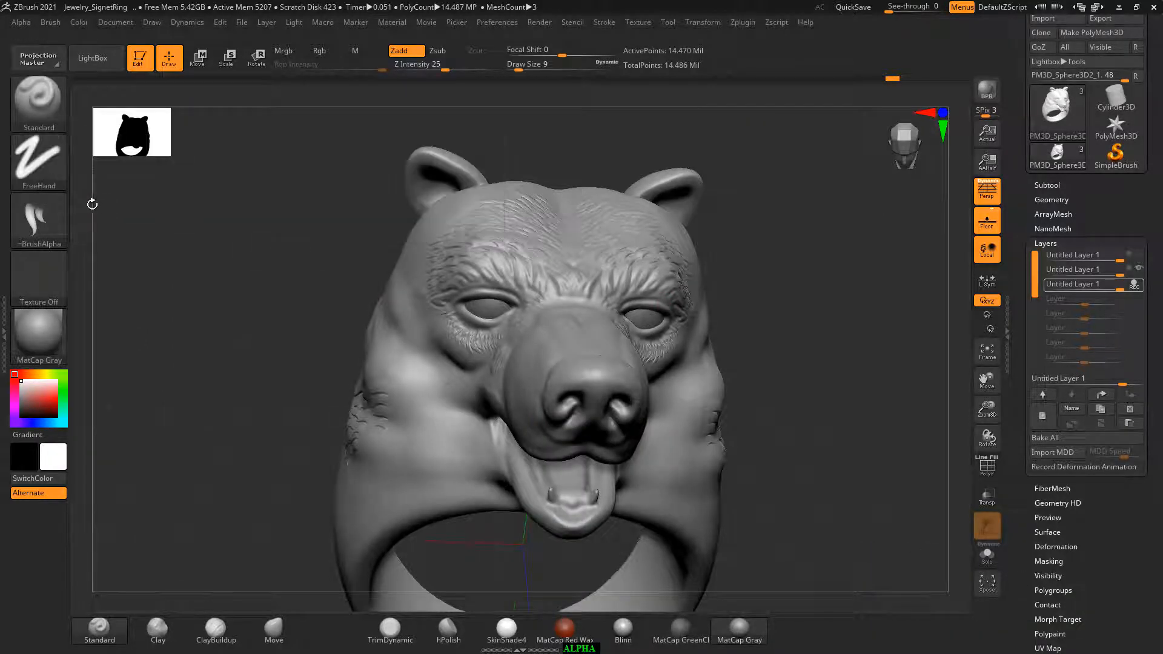
{"action": "left_click", "coordinate": [41, 217]}
{"action": "left_click", "coordinate": [107, 230]}
Sculpt across the cheek fold below the eye with a freehand Standard stroke at draw size 78.
{"action": "left_click_drag", "start_coordinate": [204, 294], "coordinate": [419, 379]}
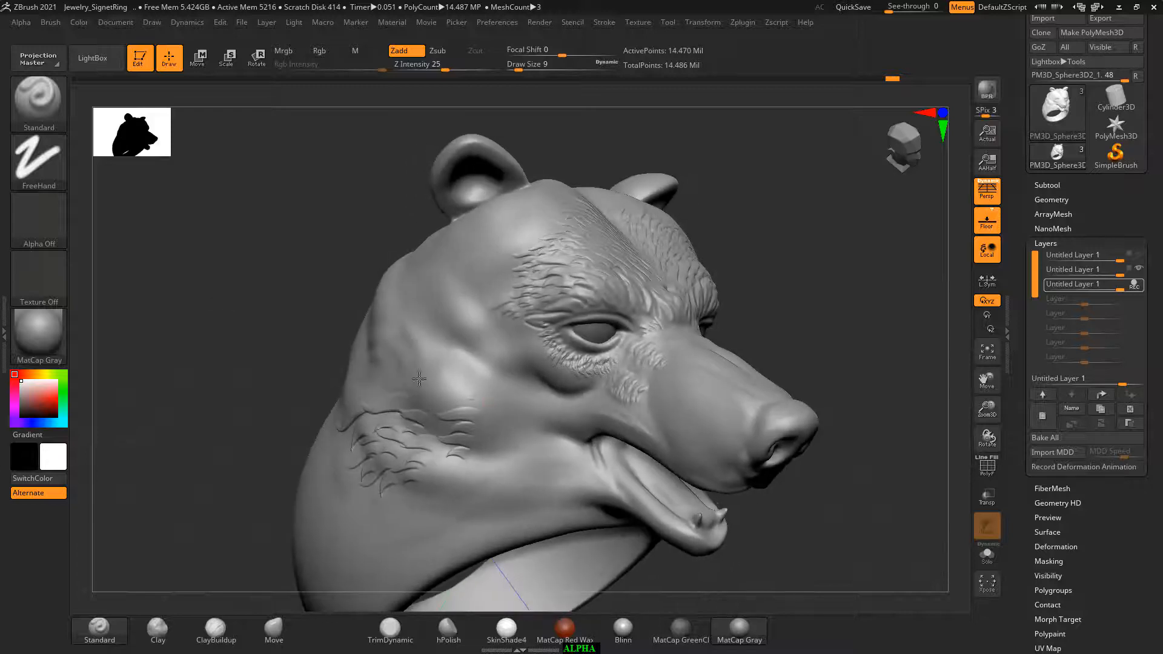
{"action": "left_click_drag", "start_coordinate": [881, 326], "coordinate": [749, 399]}
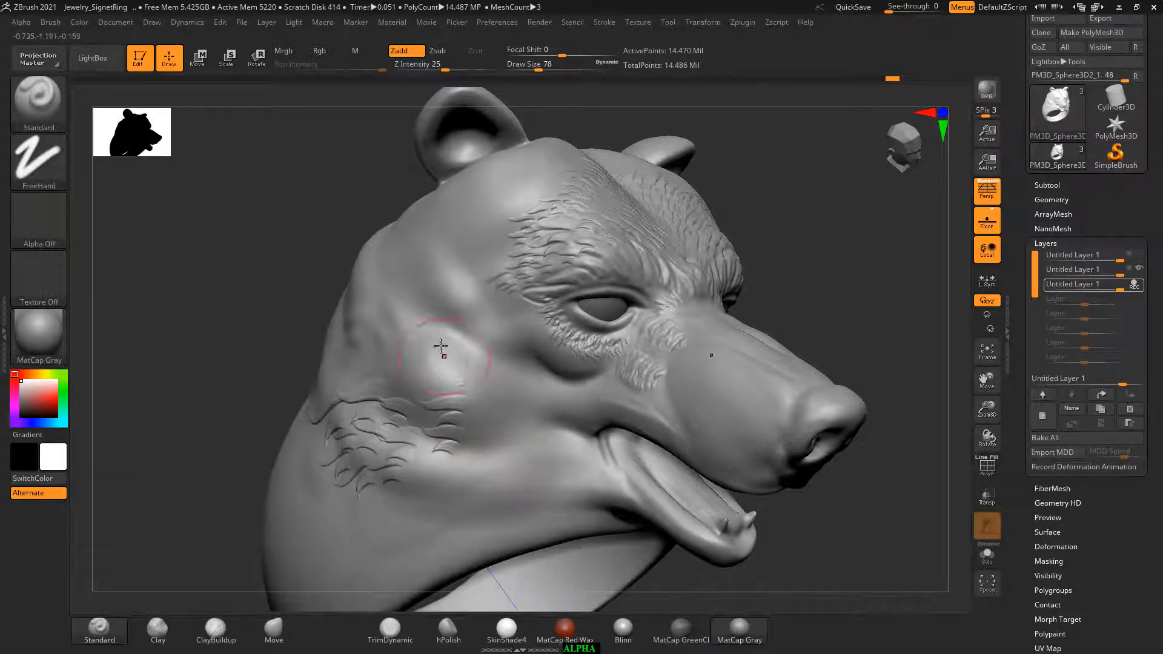
{"action": "mouse_move", "coordinate": [441, 346]}
{"action": "left_mouse_down"}
{"action": "mouse_move", "coordinate": [416, 285]}
{"action": "mouse_move", "coordinate": [431, 339]}
{"action": "mouse_move", "coordinate": [479, 400]}
{"action": "mouse_move", "coordinate": [525, 414]}
{"action": "left_mouse_up"}
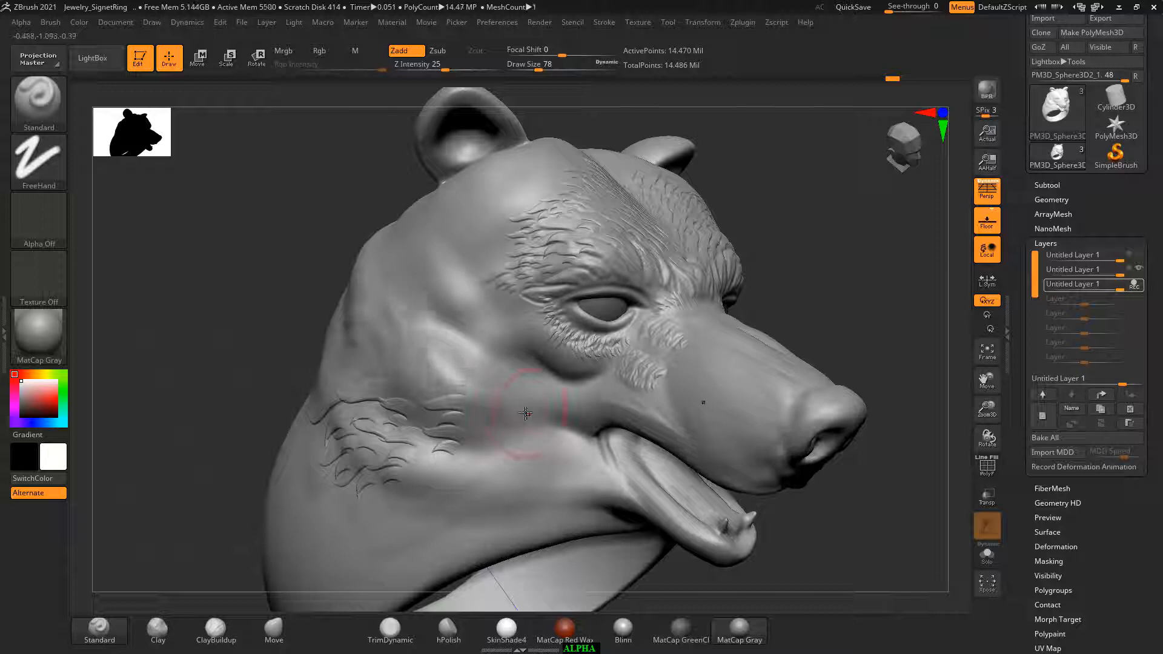
{"action": "key", "text": "ctrl"}
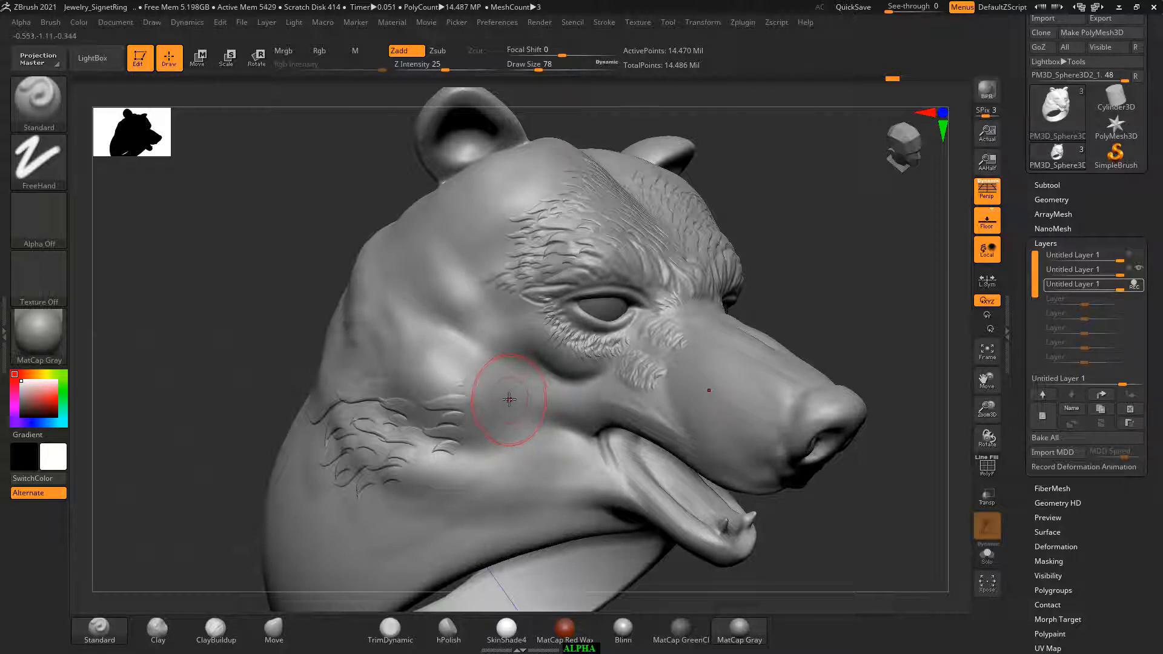
Enlarge the Standard brush to draw size 102 and sculpt freehand folds down the temple behind the eye.
{"action": "key", "text": "bracketright"}
{"action": "key", "text": "bracketright"}
{"action": "mouse_move", "coordinate": [410, 242]}
{"action": "left_mouse_down"}
{"action": "mouse_move", "coordinate": [406, 266]}
{"action": "mouse_move", "coordinate": [435, 322]}
{"action": "left_mouse_up"}
{"action": "mouse_move", "coordinate": [846, 226]}
{"action": "left_mouse_down"}
{"action": "mouse_move", "coordinate": [782, 226]}
{"action": "mouse_move", "coordinate": [830, 228]}
{"action": "left_mouse_up"}
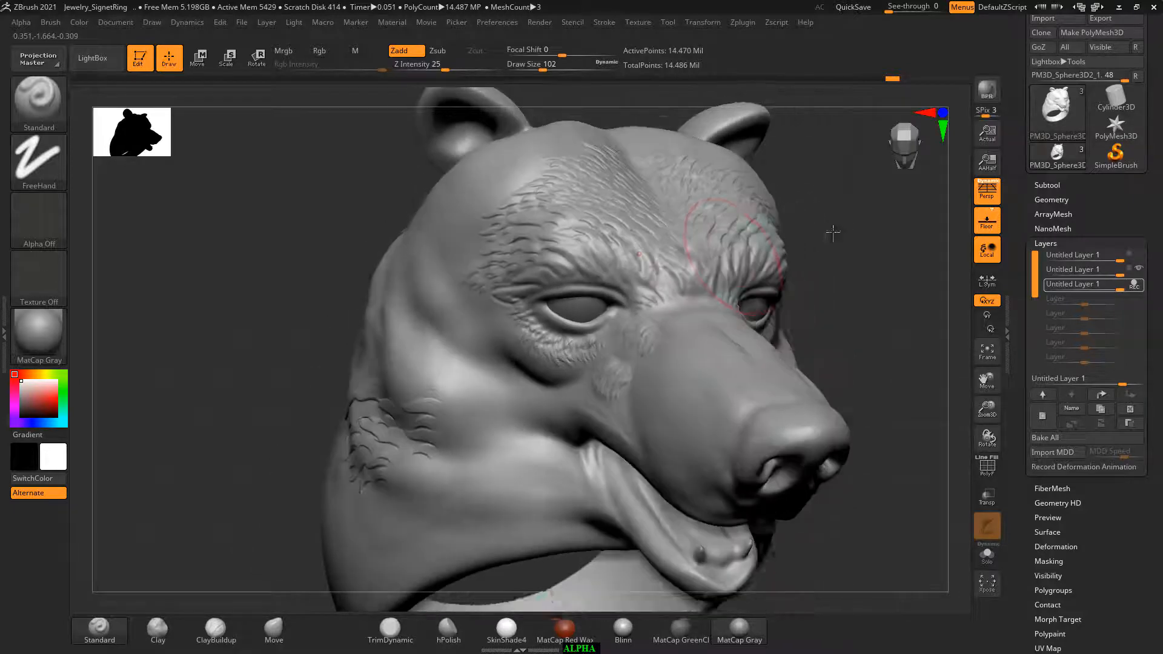
{"action": "mouse_move", "coordinate": [447, 238]}
{"action": "left_mouse_down"}
{"action": "mouse_move", "coordinate": [492, 347]}
{"action": "mouse_move", "coordinate": [453, 282]}
{"action": "mouse_move", "coordinate": [489, 338]}
{"action": "left_mouse_up"}
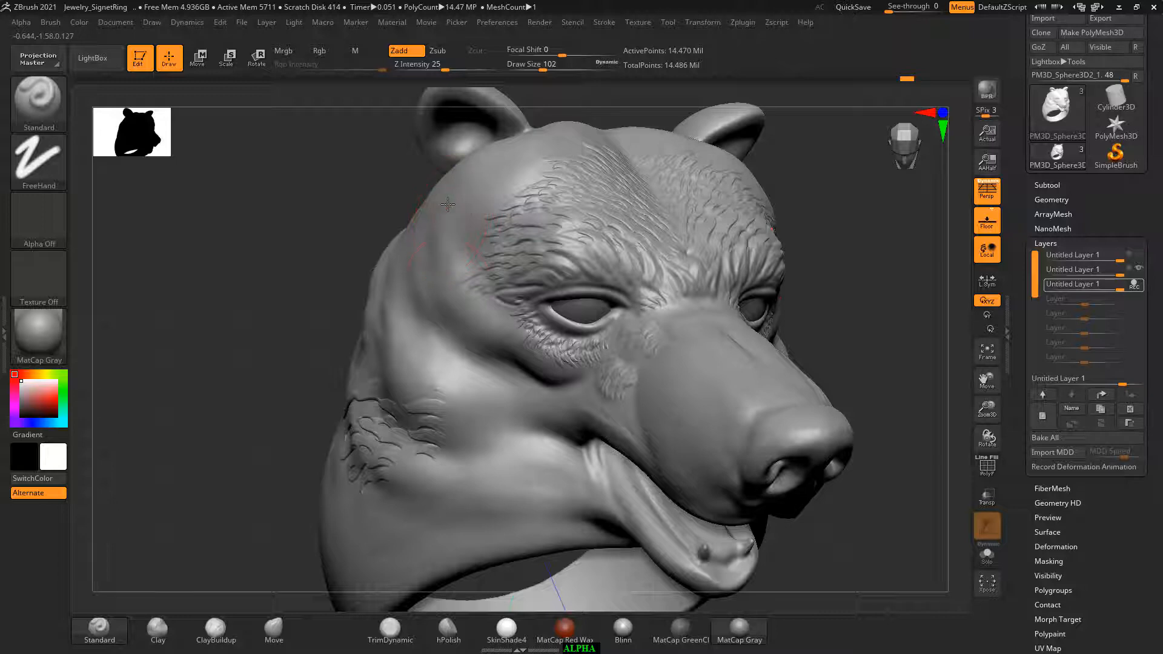
{"action": "left_click_drag", "start_coordinate": [892, 259], "coordinate": [782, 267]}
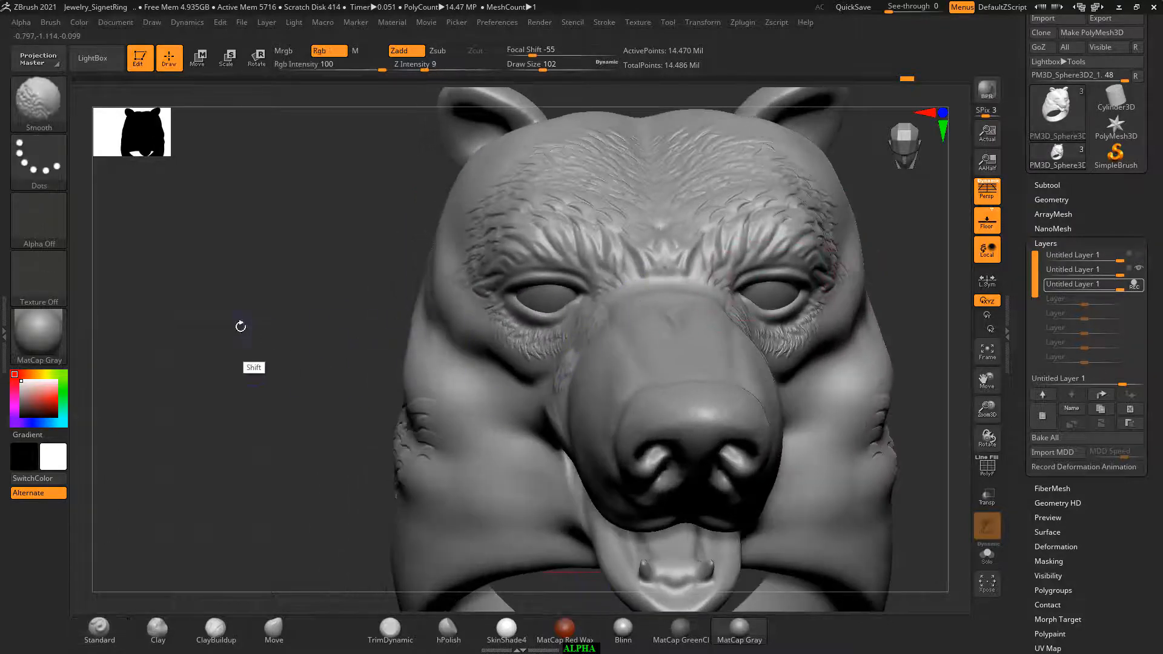
Sculpt the side of the head behind the cheek and soften the new forms with the Smooth brush.
{"action": "mouse_move", "coordinate": [241, 326]}
{"action": "left_mouse_down"}
{"action": "mouse_move", "coordinate": [218, 312]}
{"action": "mouse_move", "coordinate": [312, 320]}
{"action": "mouse_move", "coordinate": [230, 329]}
{"action": "mouse_move", "coordinate": [426, 410]}
{"action": "left_mouse_up"}
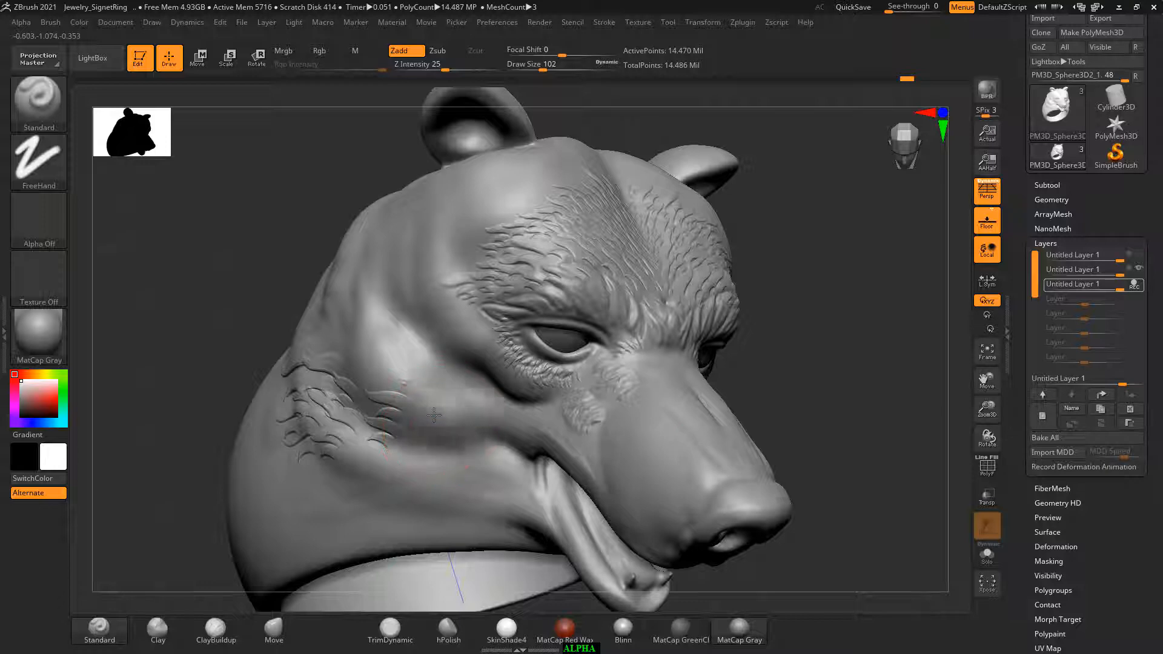
{"action": "key", "text": "shift"}
{"action": "mouse_move", "coordinate": [268, 325]}
{"action": "left_mouse_down"}
{"action": "mouse_move", "coordinate": [330, 303]}
{"action": "mouse_move", "coordinate": [340, 340]}
{"action": "left_mouse_up"}
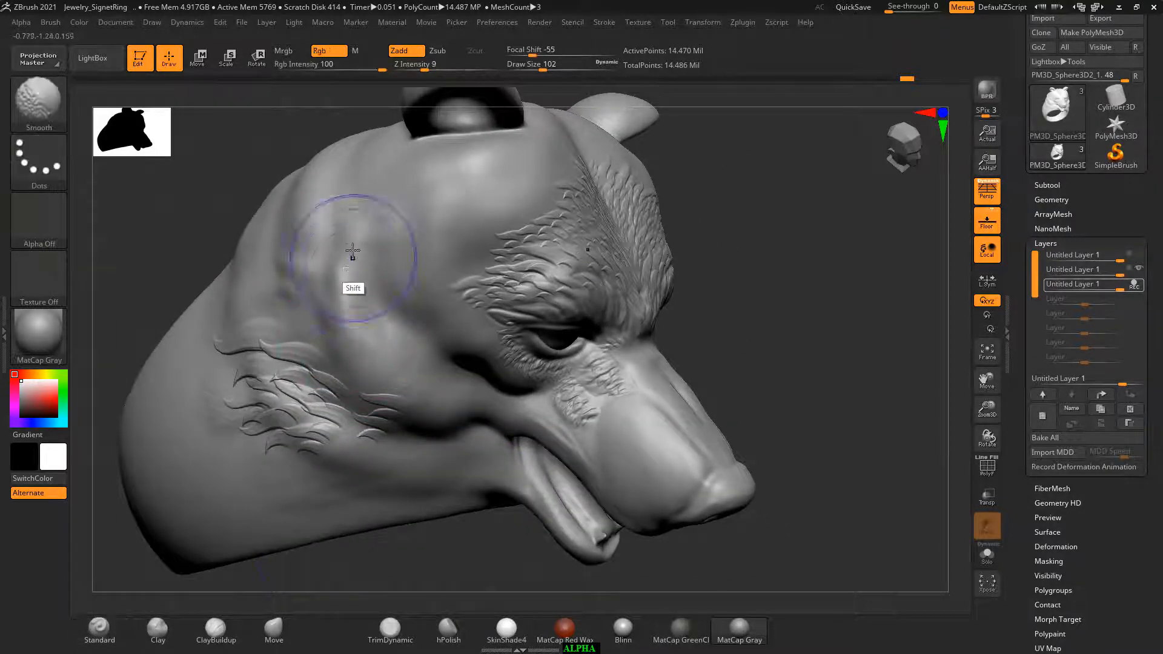
{"action": "left_click_drag", "start_coordinate": [354, 260], "coordinate": [341, 301], "text": "shift"}
{"action": "left_click_drag", "start_coordinate": [867, 320], "coordinate": [745, 316]}
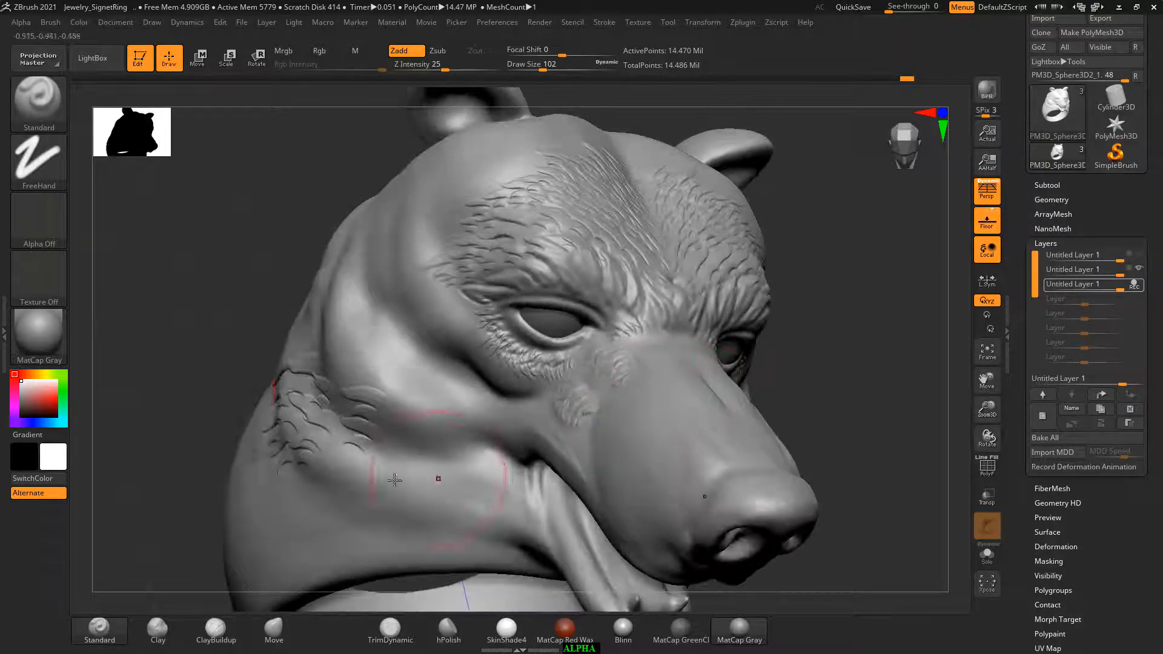
Sculpt a freehand fold along the lower jaw from the cheek fur toward the mouth corner and smooth it.
{"action": "mouse_move", "coordinate": [332, 454]}
{"action": "left_mouse_down"}
{"action": "mouse_move", "coordinate": [369, 484]}
{"action": "mouse_move", "coordinate": [518, 519]}
{"action": "left_mouse_up"}
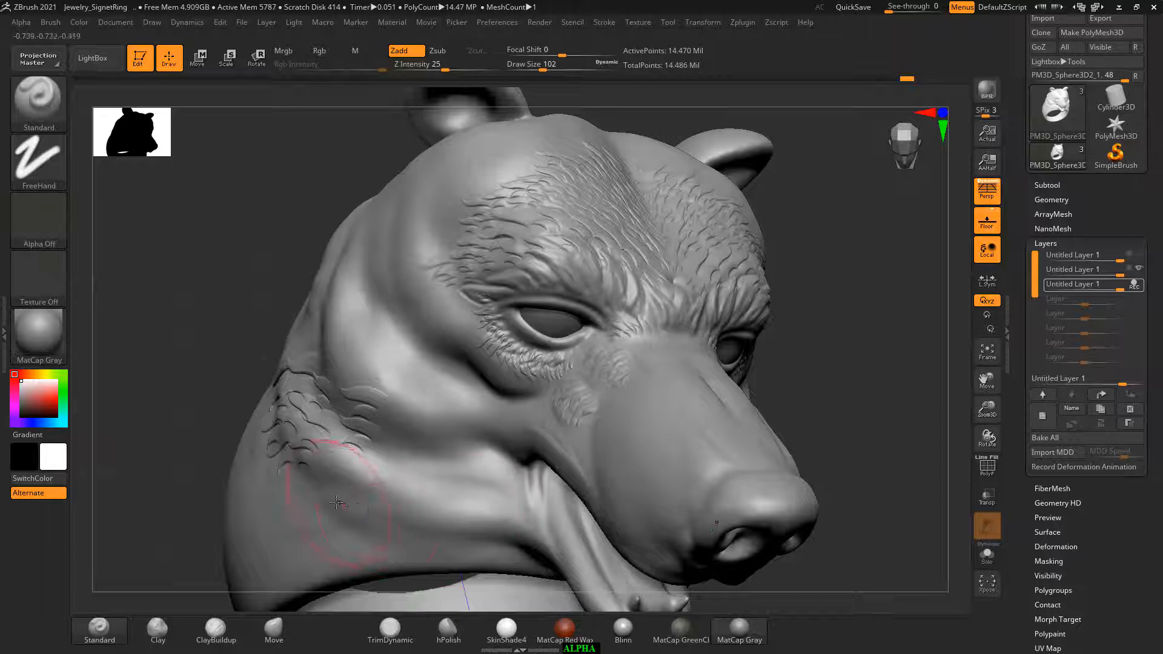
{"action": "key", "text": "shift"}
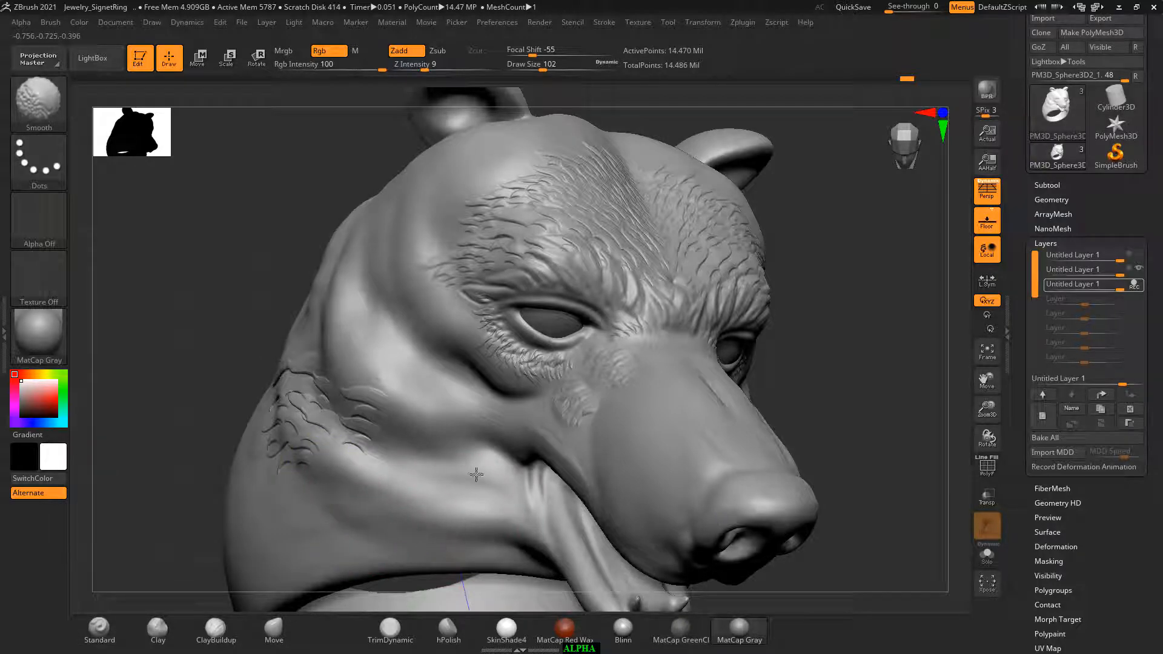
{"action": "mouse_move", "coordinate": [477, 475]}
{"action": "right_mouse_down"}
{"action": "mouse_move", "coordinate": [679, 376]}
{"action": "mouse_move", "coordinate": [864, 262]}
{"action": "mouse_move", "coordinate": [867, 296]}
{"action": "right_mouse_up"}
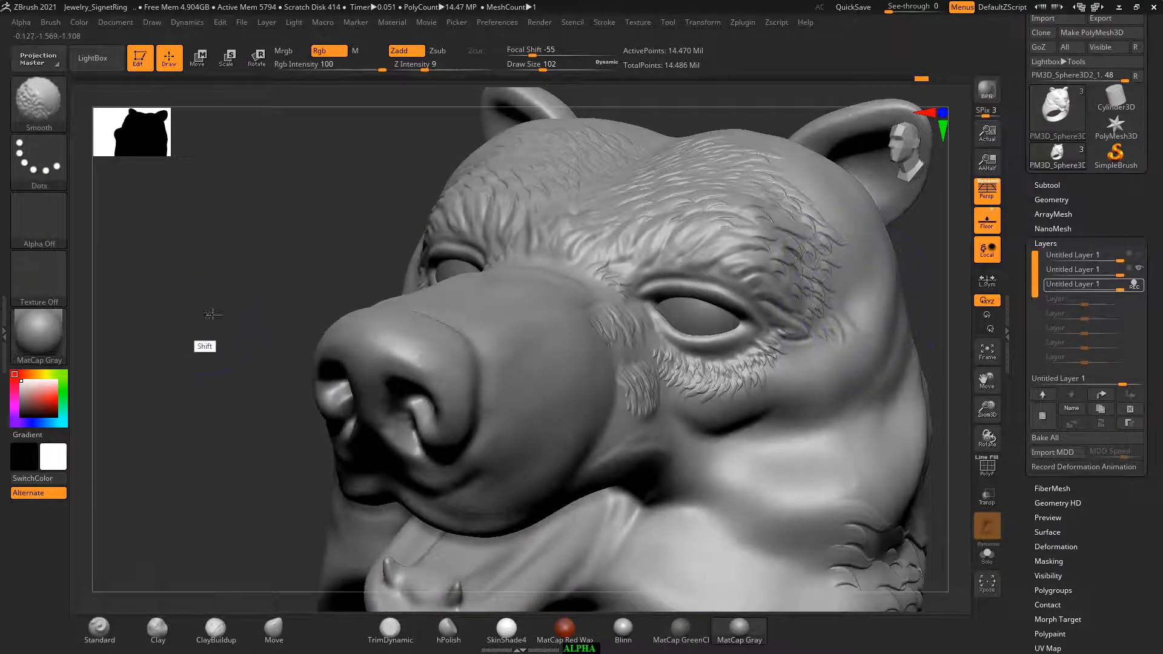
{"action": "mouse_move", "coordinate": [213, 315]}
{"action": "left_mouse_down", "text": "shift"}
{"action": "mouse_move", "coordinate": [221, 327]}
{"action": "mouse_move", "coordinate": [225, 317]}
{"action": "left_mouse_up", "text": "shift"}
{"action": "key", "text": "Escape"}
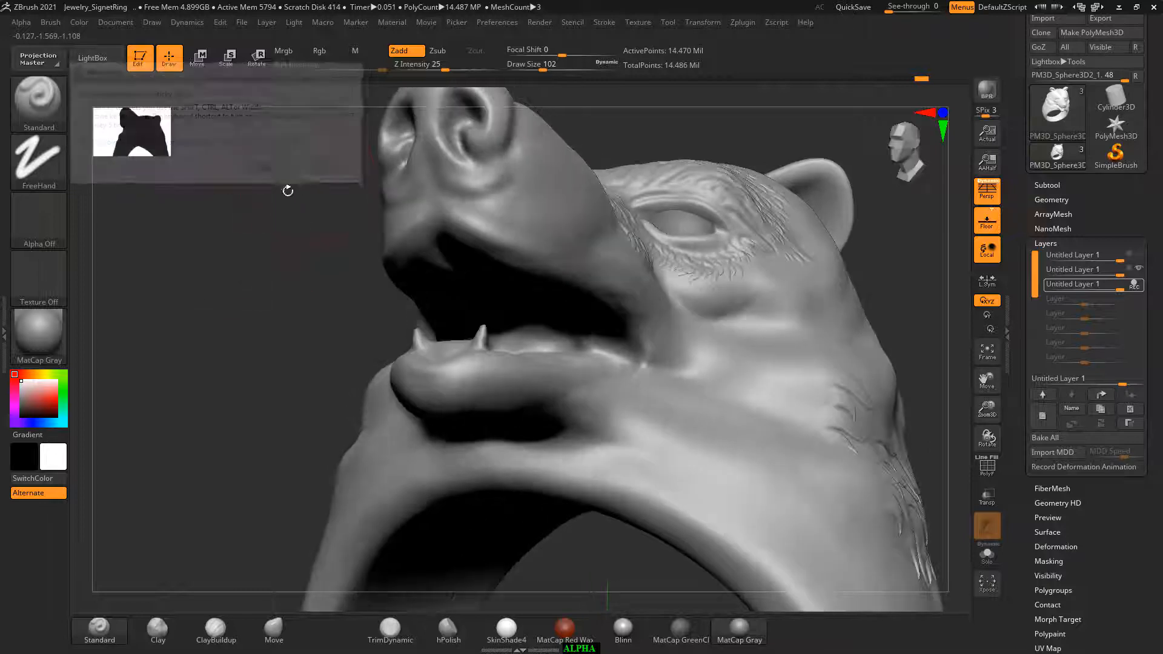
Raise the Smooth brush's Z Intensity to 45 and smooth the cheek and temple folds.
{"action": "mouse_move", "coordinate": [285, 188]}
{"action": "left_mouse_down"}
{"action": "mouse_move", "coordinate": [253, 228]}
{"action": "mouse_move", "coordinate": [234, 291]}
{"action": "mouse_move", "coordinate": [264, 271]}
{"action": "left_mouse_up"}
{"action": "left_click_drag", "start_coordinate": [706, 286], "coordinate": [842, 294]}
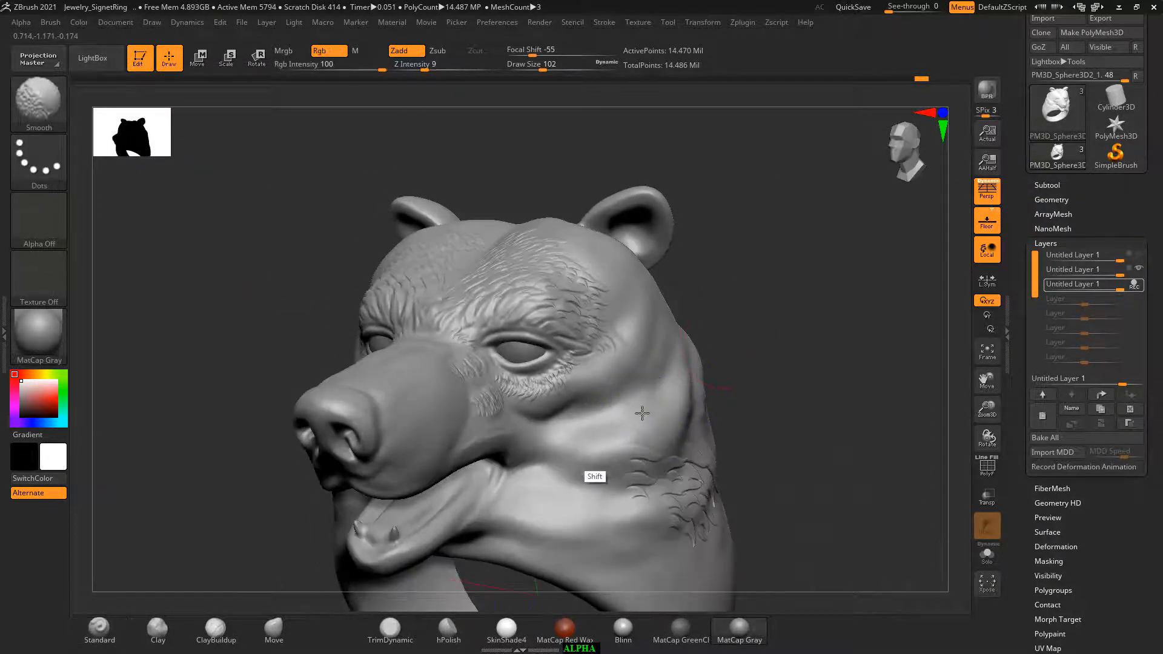
{"action": "mouse_move", "coordinate": [762, 304]}
{"action": "left_mouse_down"}
{"action": "mouse_move", "coordinate": [802, 321]}
{"action": "mouse_move", "coordinate": [858, 301]}
{"action": "left_mouse_up"}
{"action": "key", "text": "shift"}
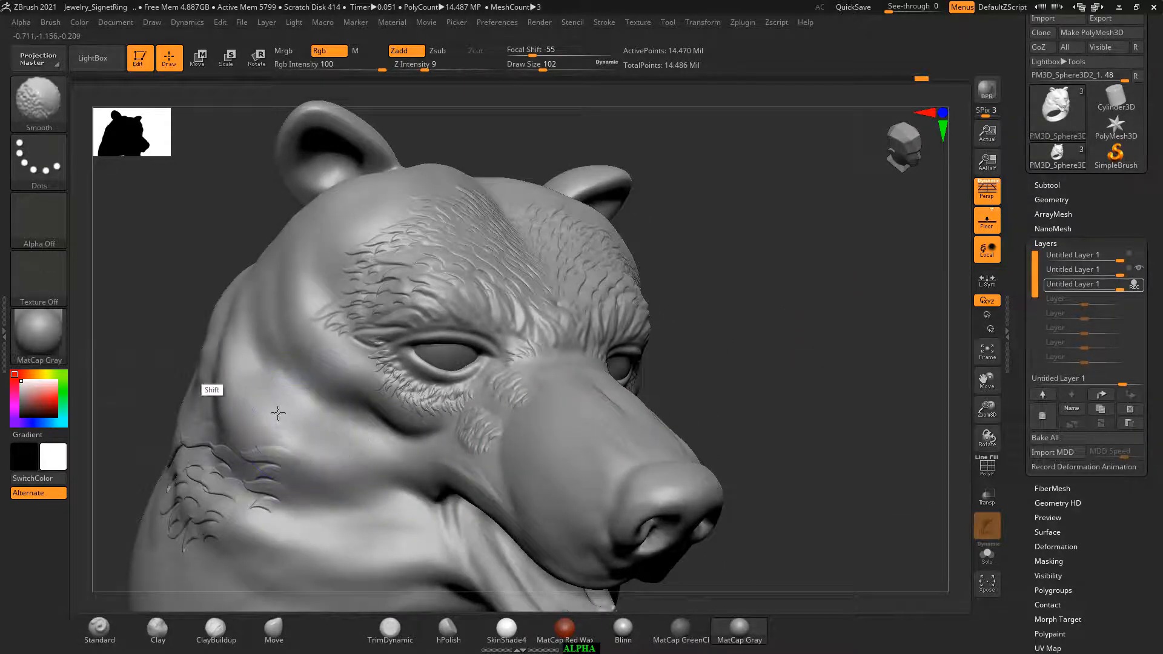
{"action": "left_click_drag", "start_coordinate": [424, 64], "coordinate": [464, 62], "text": "shift"}
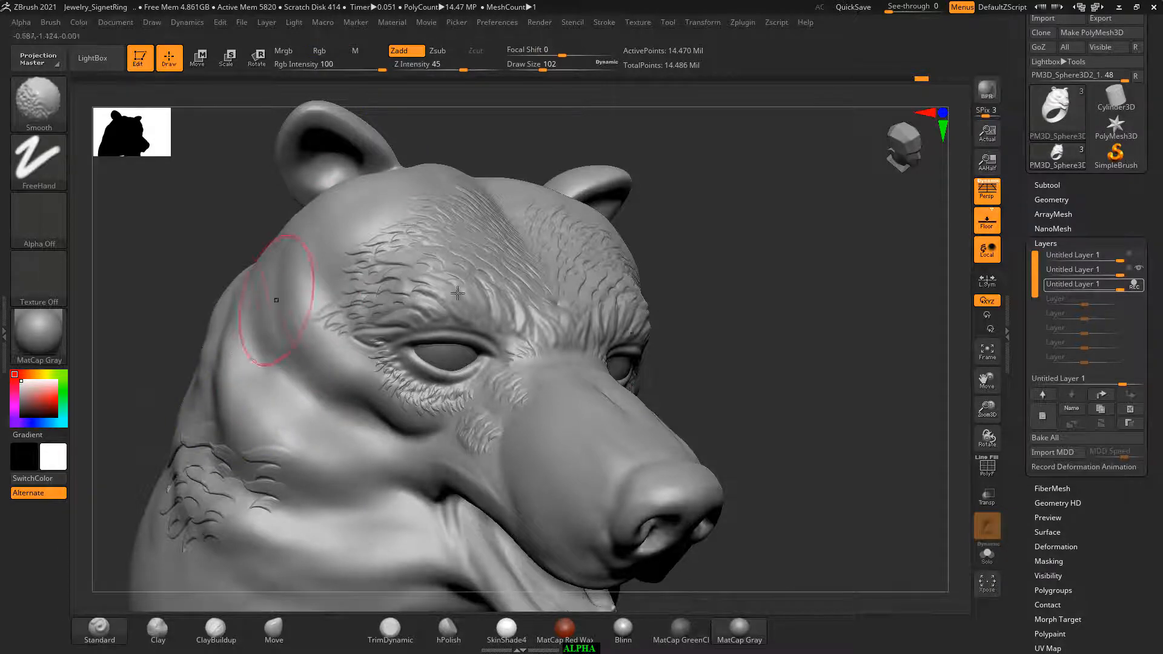
{"action": "mouse_move", "coordinate": [825, 272]}
{"action": "left_mouse_down"}
{"action": "mouse_move", "coordinate": [805, 285]}
{"action": "mouse_move", "coordinate": [805, 314]}
{"action": "mouse_move", "coordinate": [791, 304]}
{"action": "mouse_move", "coordinate": [773, 319]}
{"action": "left_mouse_up"}
{"action": "key", "text": "shift"}
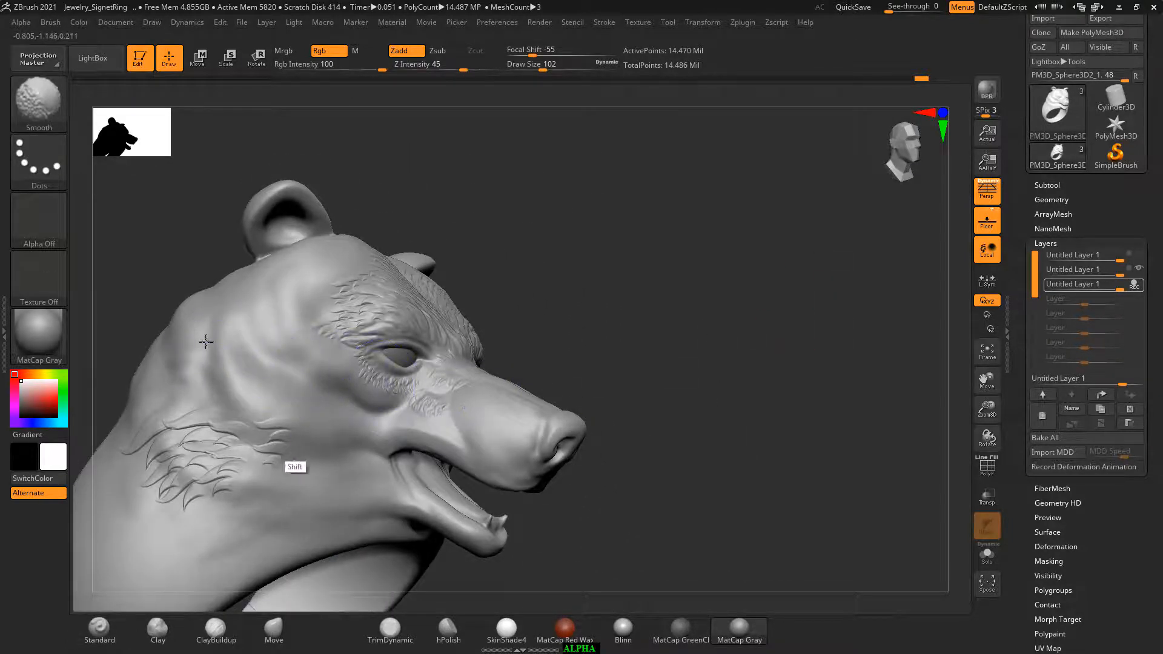
Sculpt a short stroke down the back of the head behind the ear and smooth the area.
{"action": "left_click_drag", "start_coordinate": [156, 298], "coordinate": [152, 329]}
{"action": "key", "text": "shift"}
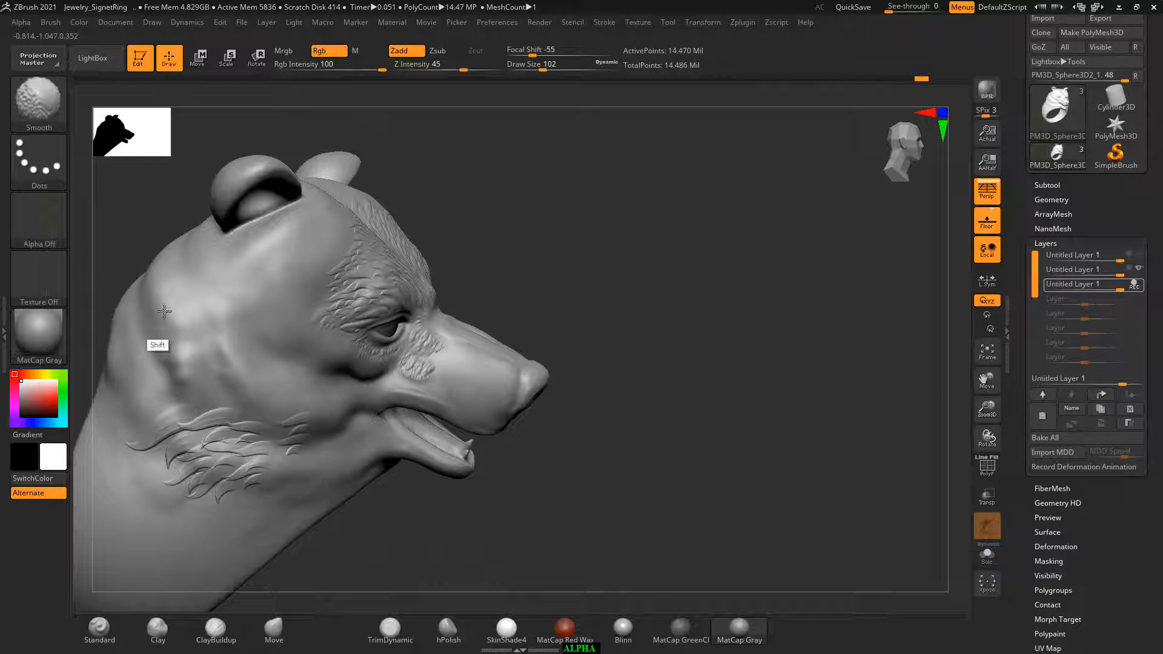
{"action": "mouse_move", "coordinate": [618, 239]}
{"action": "left_mouse_down"}
{"action": "mouse_move", "coordinate": [649, 230]}
{"action": "mouse_move", "coordinate": [761, 345]}
{"action": "mouse_move", "coordinate": [821, 373]}
{"action": "left_mouse_up"}
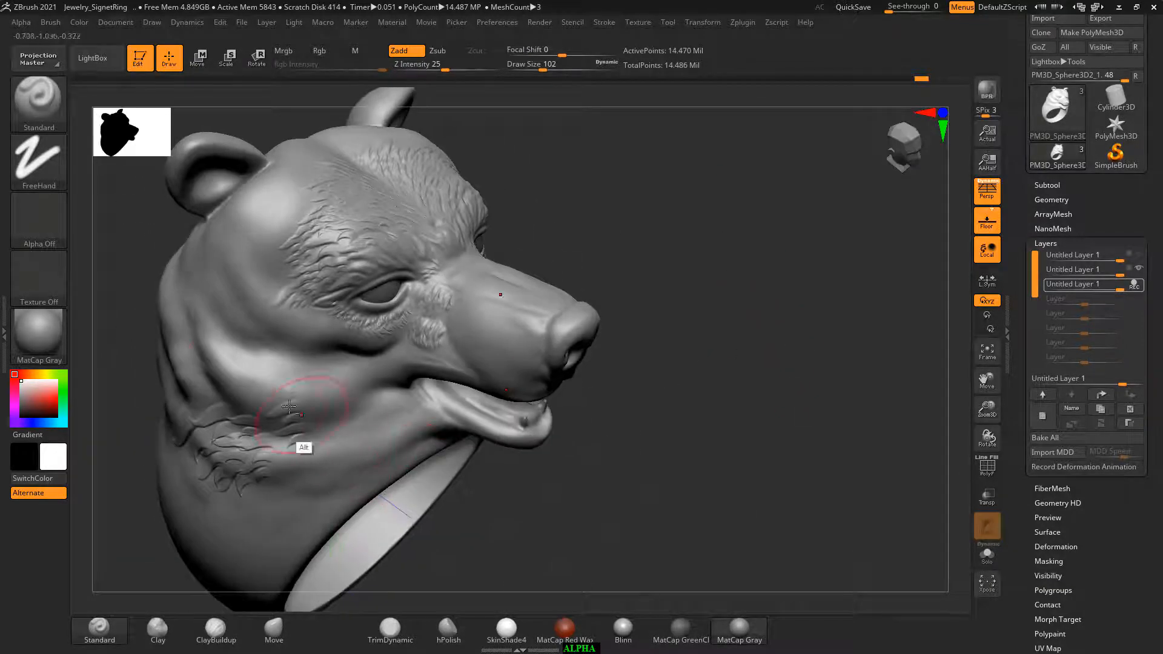
Carve the cheek inward just above the neck fur patch and smooth the carved groove.
{"action": "mouse_move", "coordinate": [233, 387]}
{"action": "left_mouse_down", "text": "alt"}
{"action": "mouse_move", "coordinate": [316, 405]}
{"action": "mouse_move", "coordinate": [273, 416]}
{"action": "mouse_move", "coordinate": [315, 407]}
{"action": "left_mouse_up", "text": "alt"}
{"action": "left_click_drag", "start_coordinate": [242, 417], "coordinate": [289, 412], "text": "shift"}
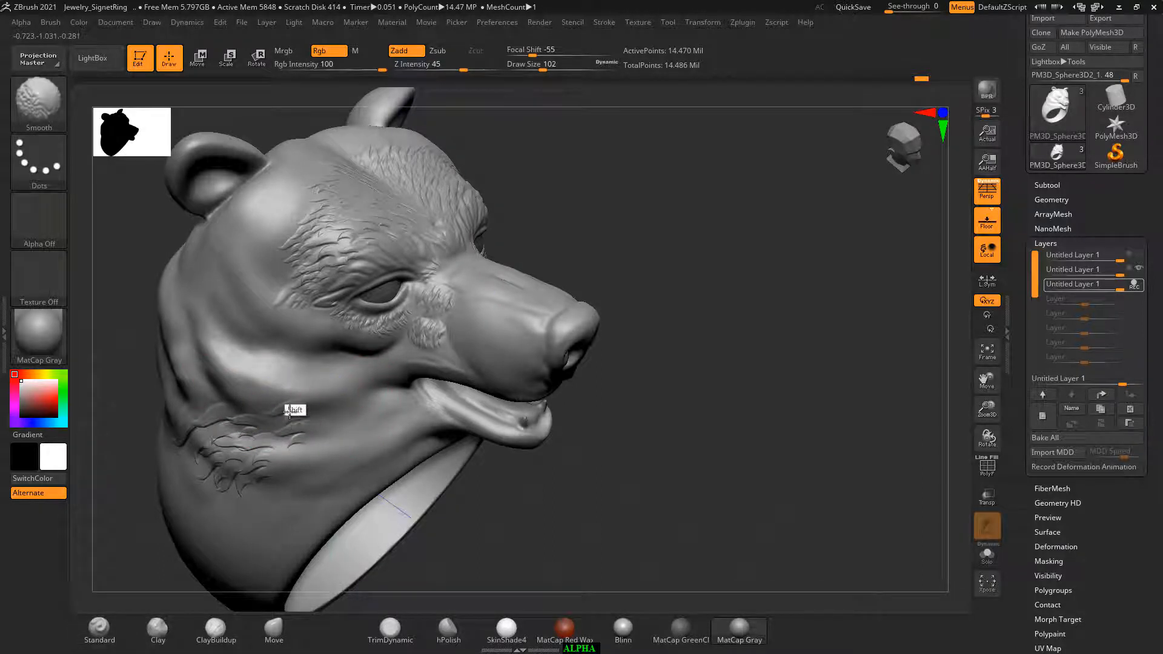
{"action": "mouse_move", "coordinate": [737, 247]}
{"action": "left_mouse_down"}
{"action": "mouse_move", "coordinate": [732, 228]}
{"action": "mouse_move", "coordinate": [756, 226]}
{"action": "mouse_move", "coordinate": [771, 273]}
{"action": "mouse_move", "coordinate": [747, 361]}
{"action": "mouse_move", "coordinate": [787, 288]}
{"action": "left_mouse_up"}
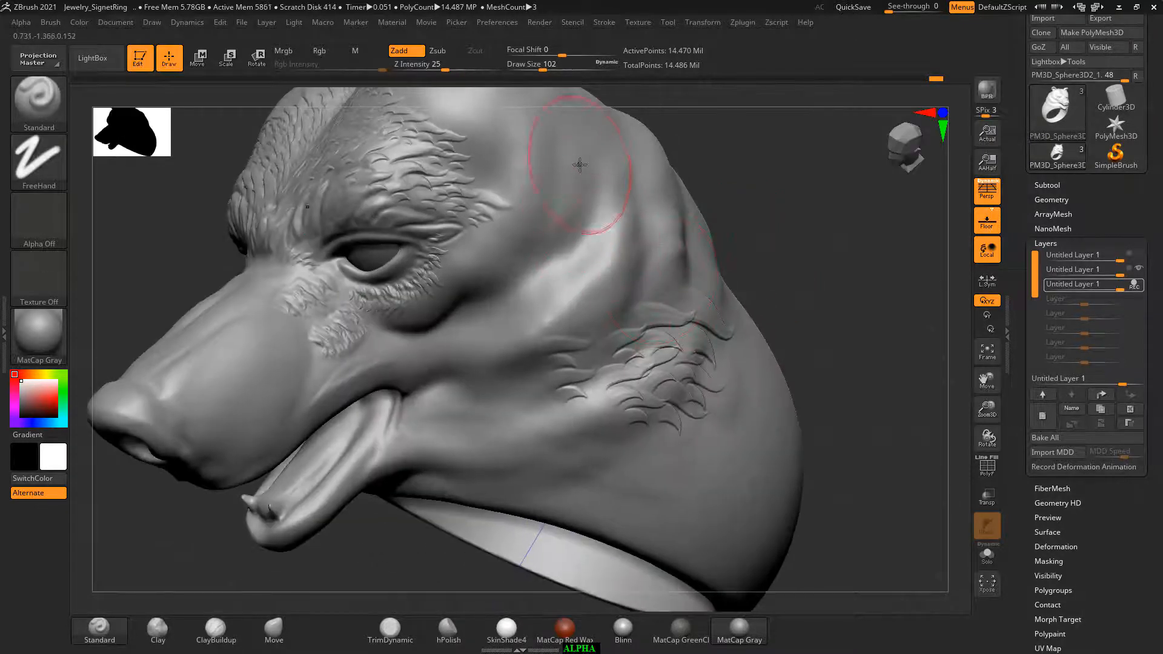
Smooth and resculpt the vertical folds between the ear and the neck fur on the opposite side of the head.
{"action": "key", "text": "shift"}
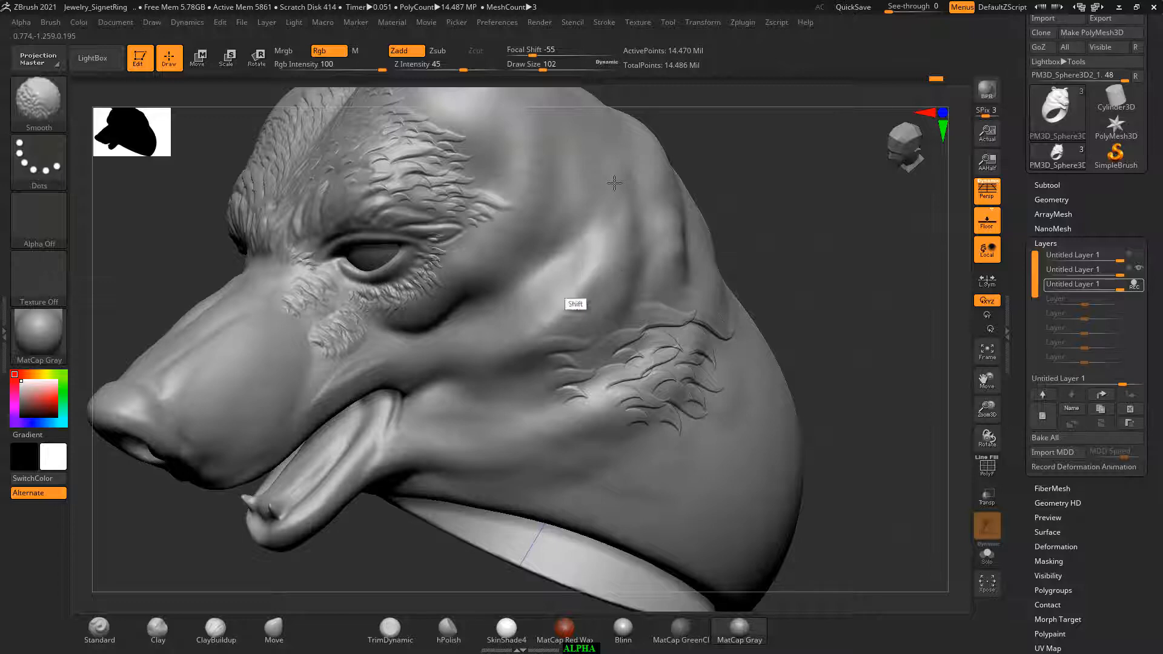
{"action": "key", "text": "ctrl"}
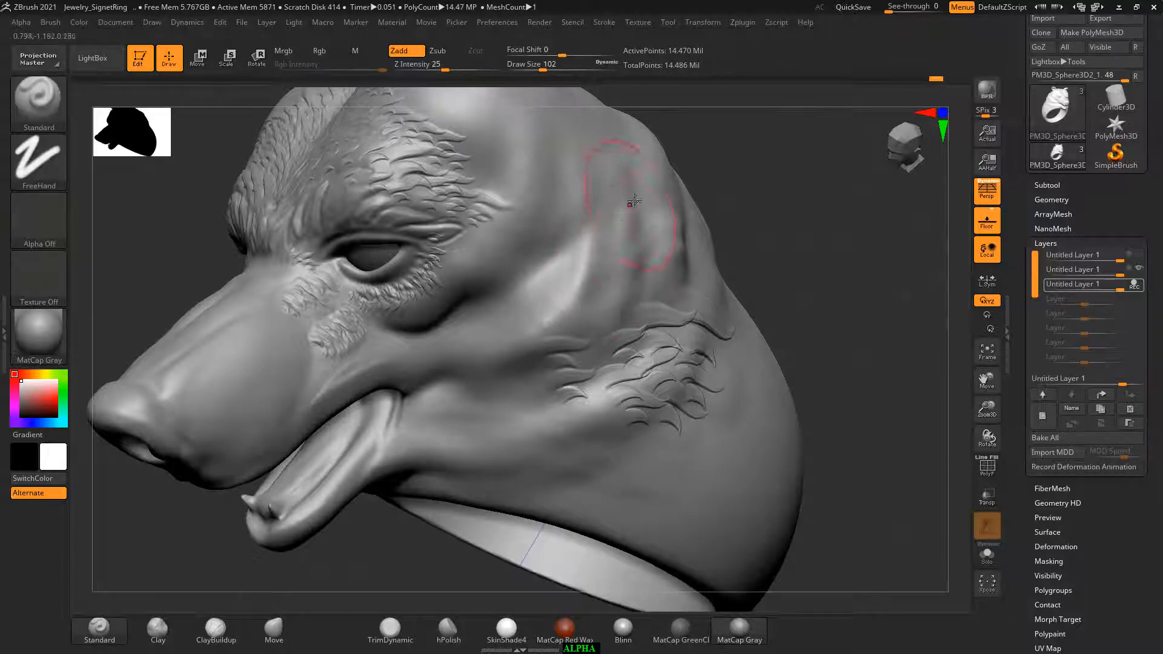
{"action": "left_click_drag", "start_coordinate": [803, 181], "coordinate": [825, 165]}
{"action": "key", "text": "shift"}
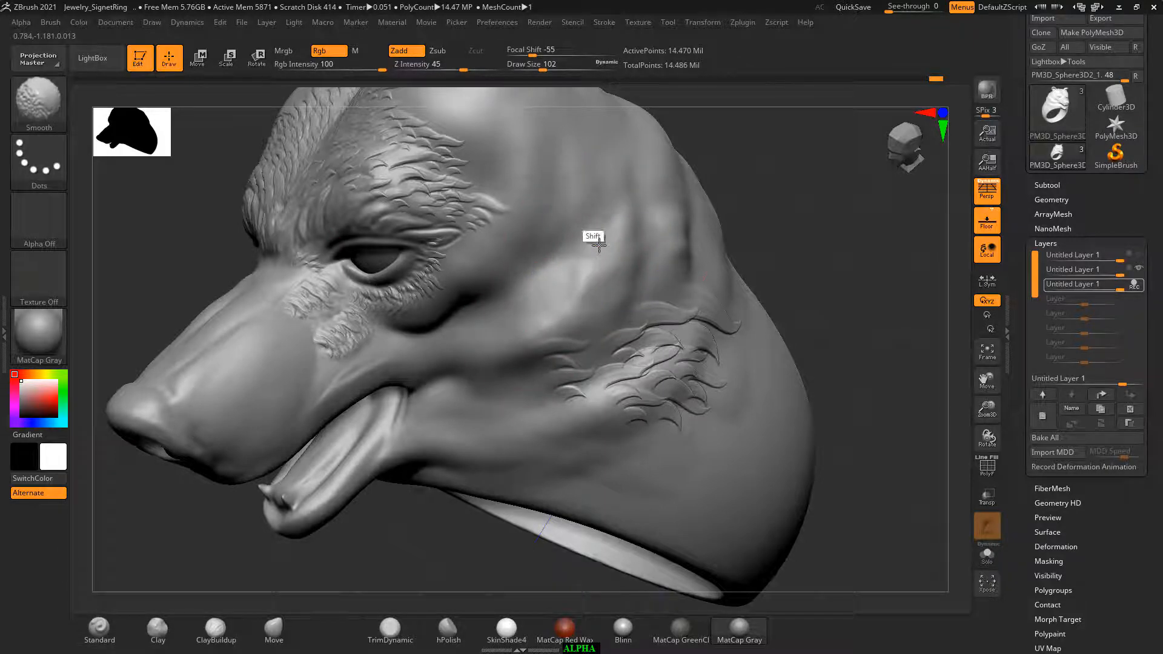
{"action": "mouse_move", "coordinate": [794, 214]}
{"action": "left_mouse_down"}
{"action": "mouse_move", "coordinate": [818, 221]}
{"action": "mouse_move", "coordinate": [849, 275]}
{"action": "mouse_move", "coordinate": [826, 239]}
{"action": "mouse_move", "coordinate": [763, 237]}
{"action": "left_mouse_up"}
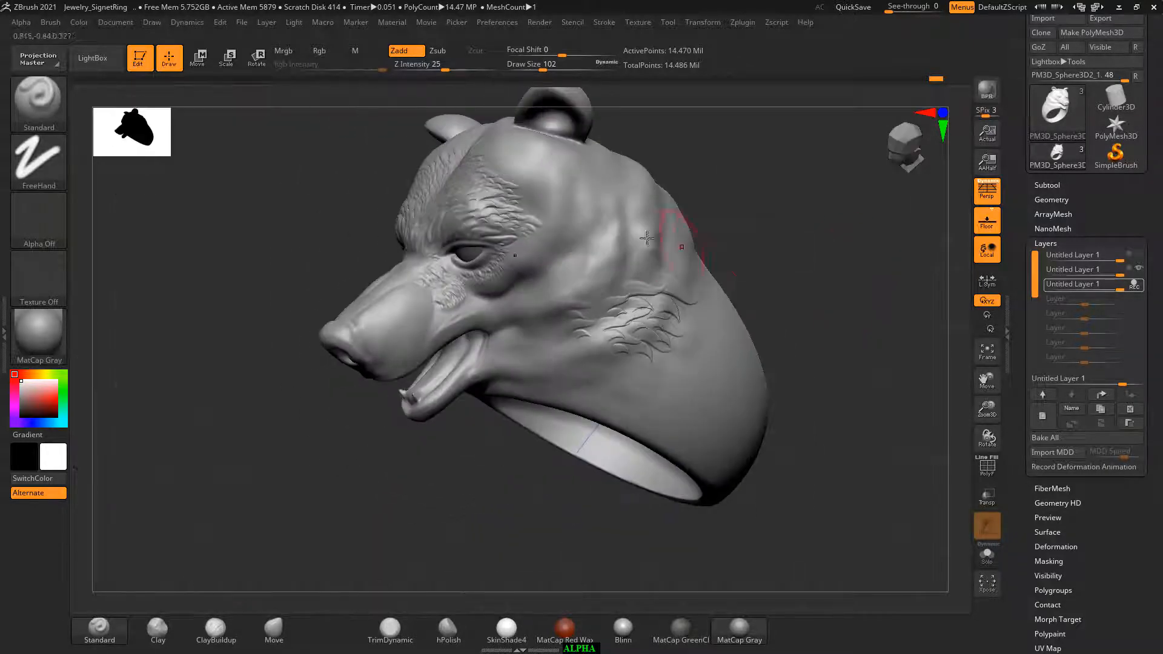
Smooth the fold below the ear and raise the Smooth brush's Z Intensity to 90.
{"action": "key", "text": "shift"}
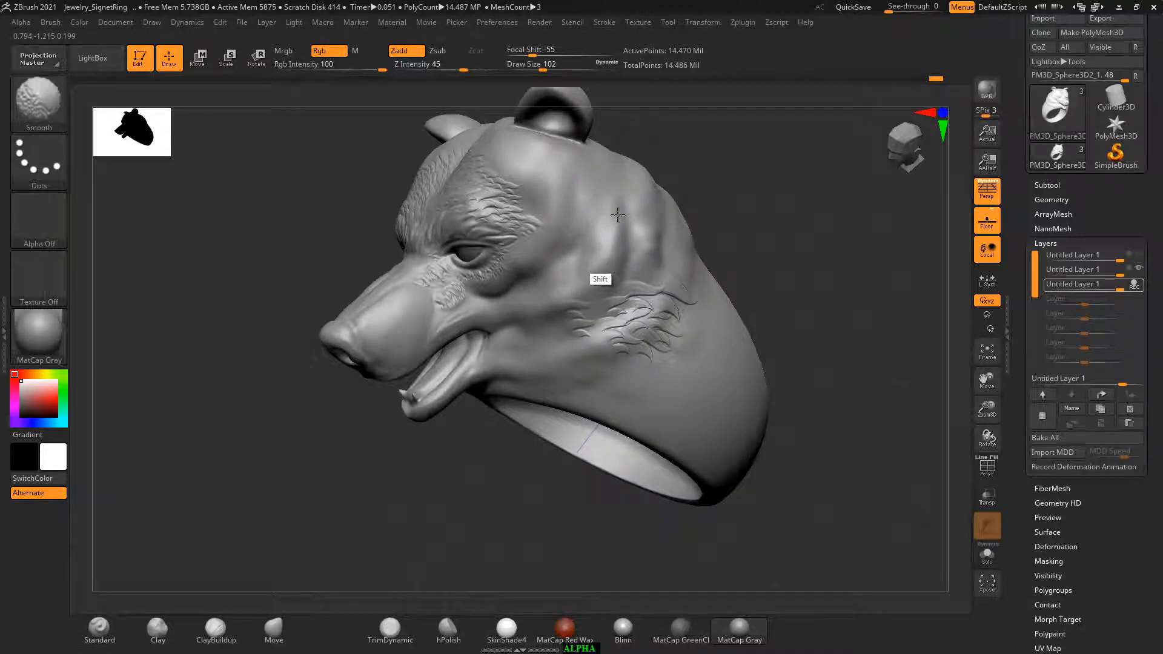
{"action": "left_click_drag", "start_coordinate": [618, 215], "coordinate": [598, 245], "text": "shift"}
{"action": "key", "text": "shift"}
{"action": "left_click_drag", "start_coordinate": [464, 68], "coordinate": [485, 68], "text": "shift"}
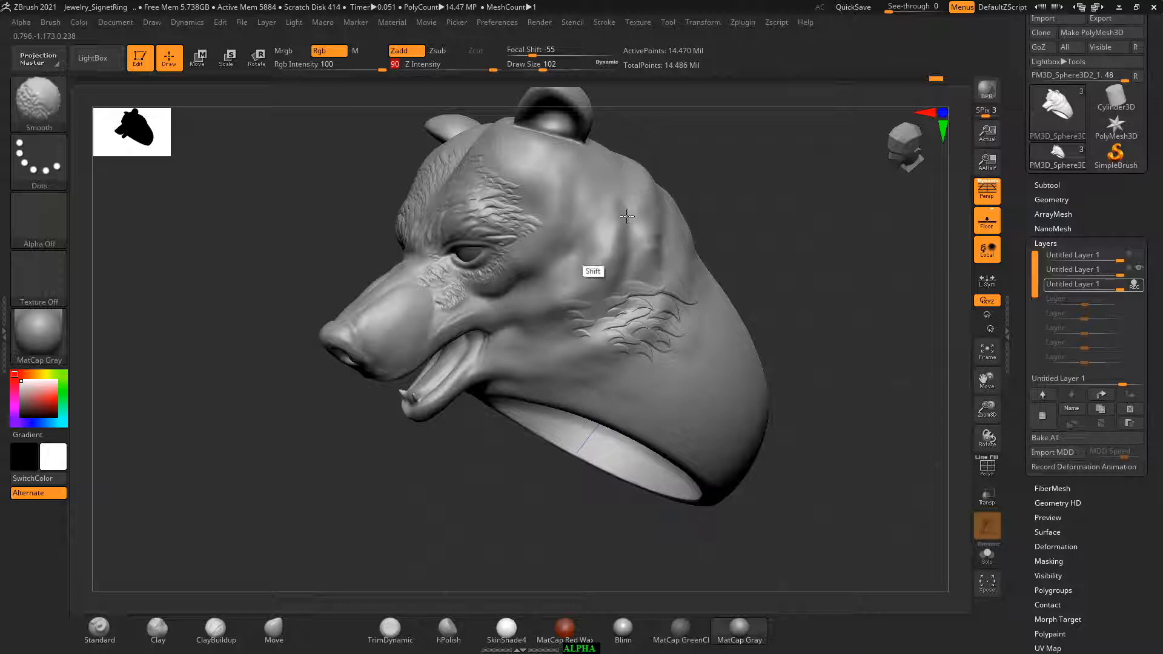
Carve the forehead area in front of the ear with the Standard brush and smooth it.
{"action": "mouse_move", "coordinate": [769, 150]}
{"action": "left_mouse_down"}
{"action": "mouse_move", "coordinate": [694, 168]}
{"action": "mouse_move", "coordinate": [776, 158]}
{"action": "mouse_move", "coordinate": [821, 177]}
{"action": "mouse_move", "coordinate": [849, 241]}
{"action": "mouse_move", "coordinate": [831, 257]}
{"action": "left_mouse_up"}
{"action": "key", "text": "shift"}
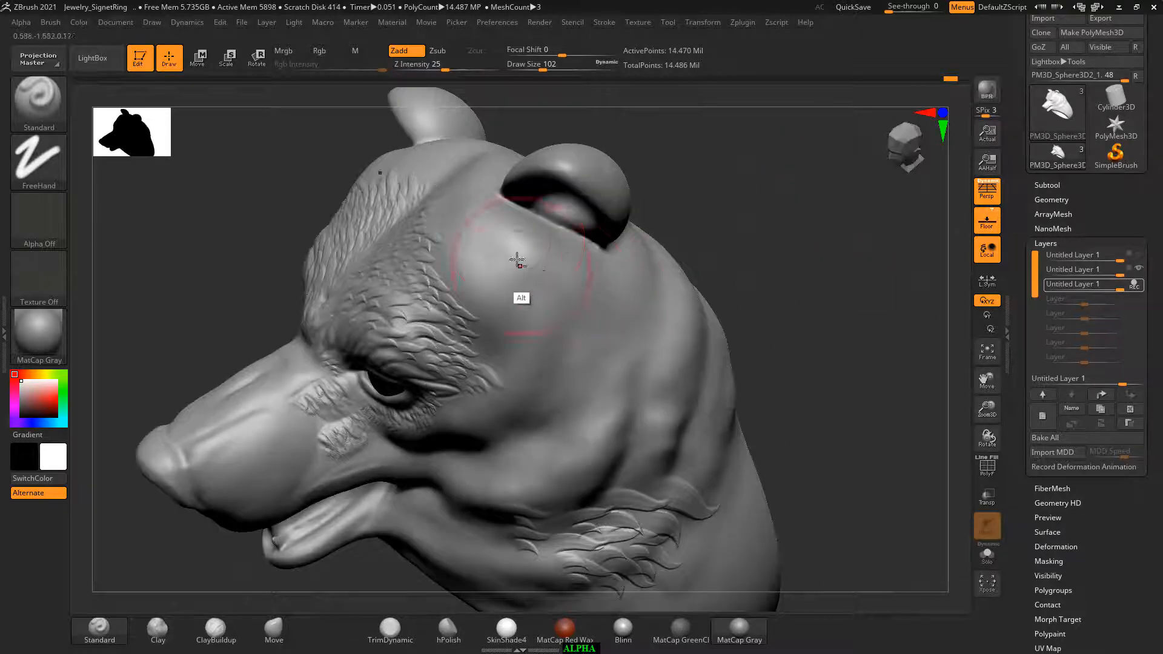
{"action": "key", "text": "shift"}
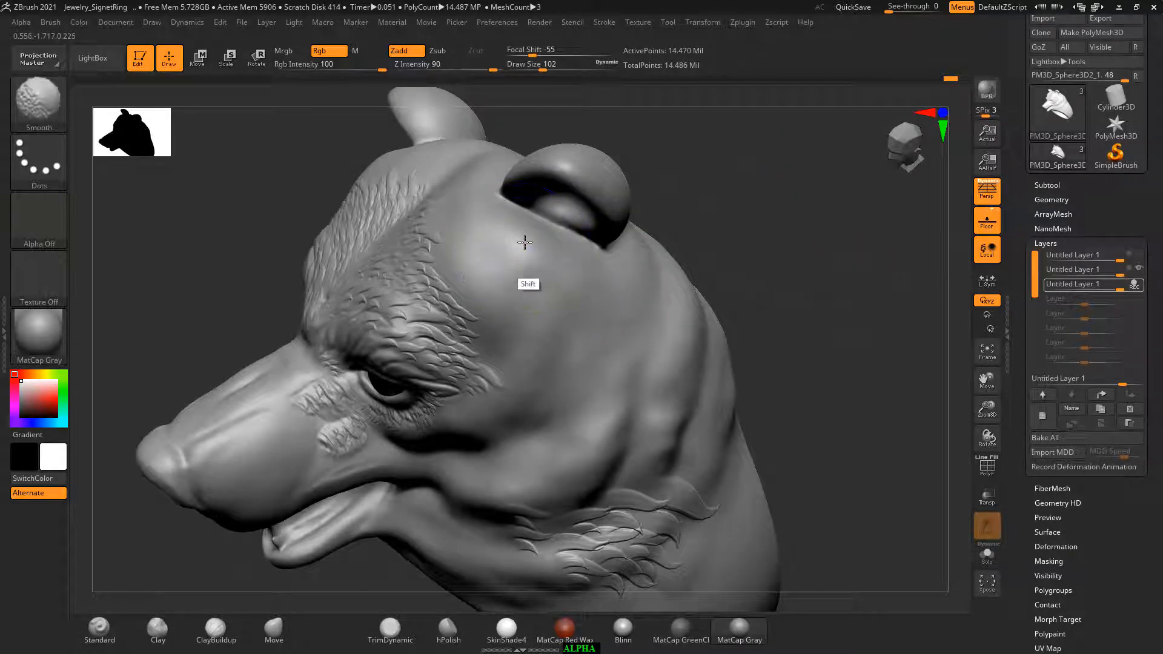
Smooth the cheek folds between the eye and the neck fur patch.
{"action": "mouse_move", "coordinate": [747, 209]}
{"action": "left_mouse_down"}
{"action": "mouse_move", "coordinate": [824, 265]}
{"action": "mouse_move", "coordinate": [857, 358]}
{"action": "mouse_move", "coordinate": [823, 337]}
{"action": "mouse_move", "coordinate": [854, 361]}
{"action": "mouse_move", "coordinate": [875, 330]}
{"action": "mouse_move", "coordinate": [863, 336]}
{"action": "left_mouse_up"}
{"action": "key", "text": "shift"}
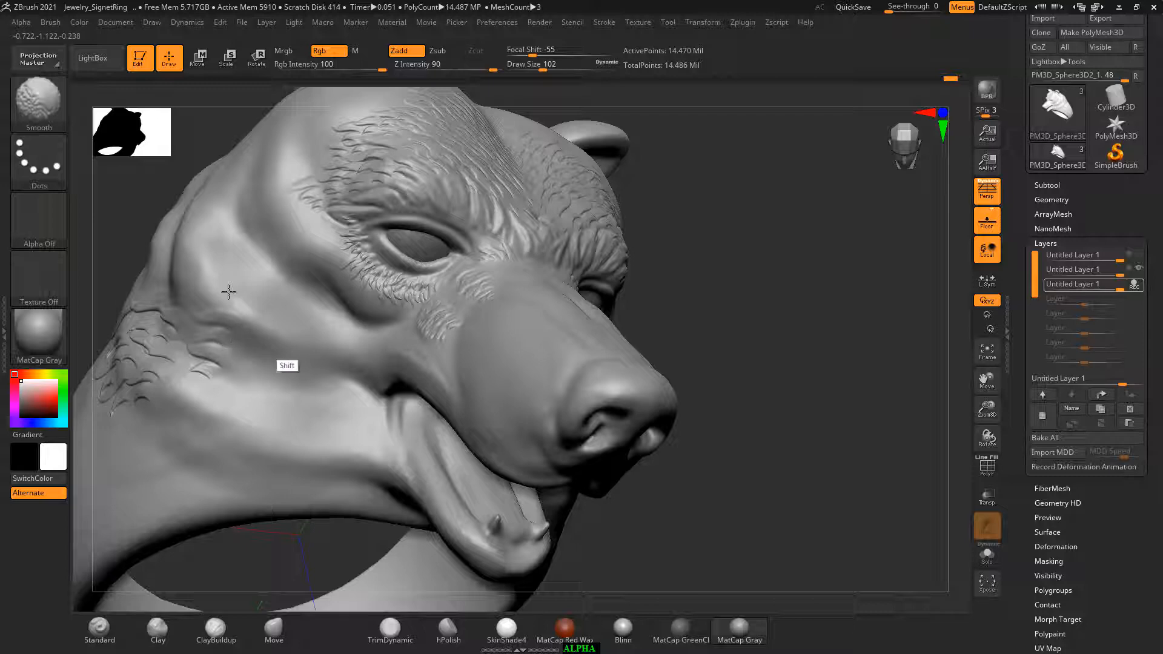
{"action": "mouse_move", "coordinate": [715, 260]}
{"action": "left_mouse_down"}
{"action": "mouse_move", "coordinate": [812, 321]}
{"action": "mouse_move", "coordinate": [917, 344]}
{"action": "left_mouse_up"}
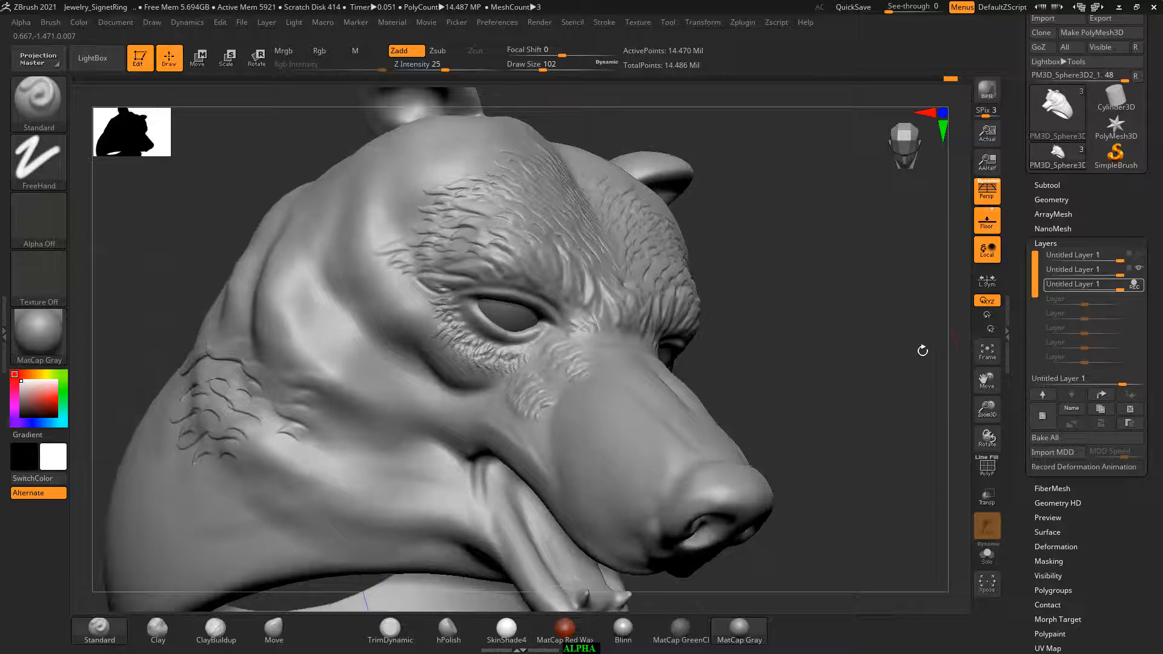
{"action": "left_click_drag", "start_coordinate": [921, 345], "coordinate": [859, 351]}
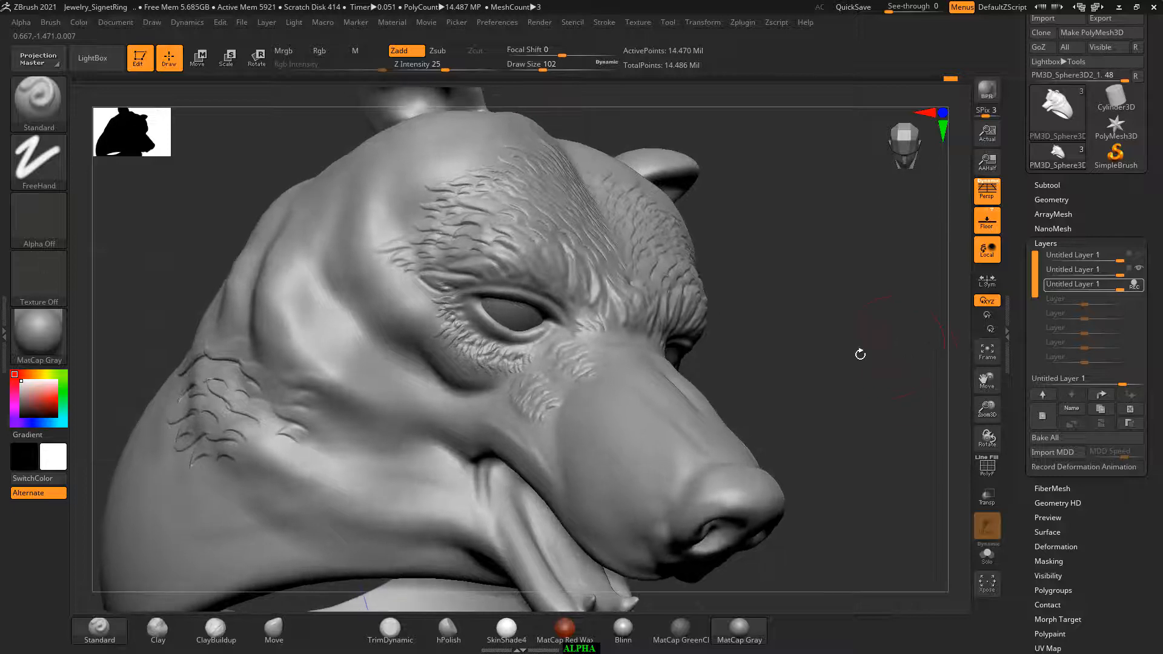
Set the Standard brush to the DragRect stroke with the 3DAlpha03 alpha.
{"action": "left_click", "coordinate": [39, 161]}
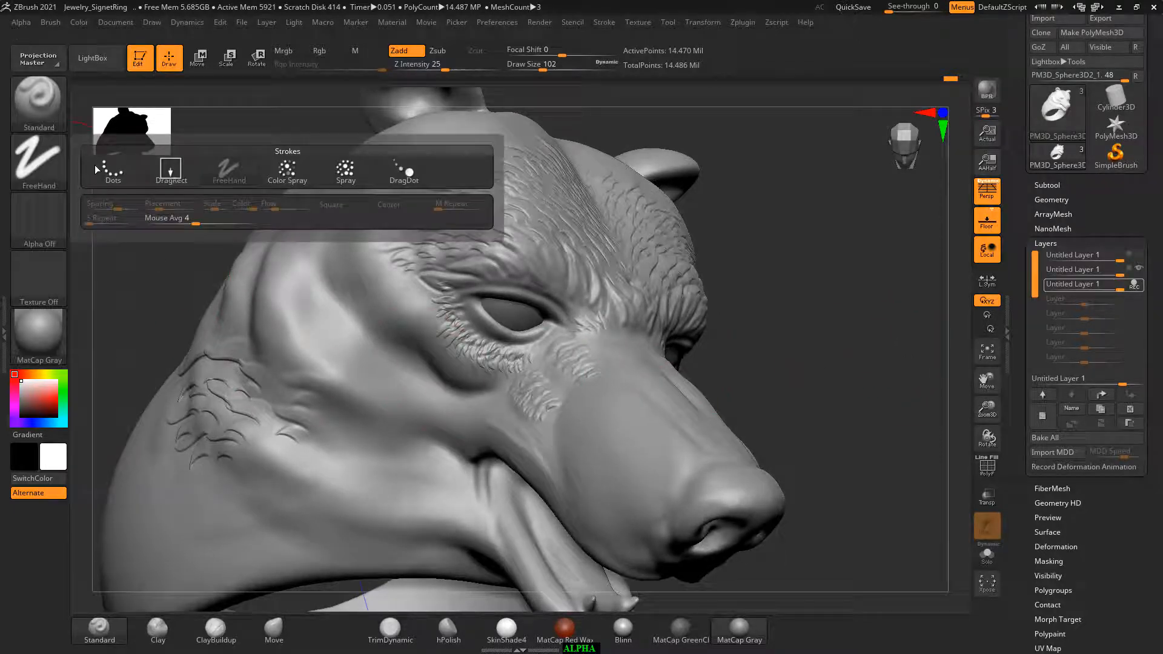
{"action": "left_click", "coordinate": [169, 174]}
{"action": "left_click", "coordinate": [19, 239]}
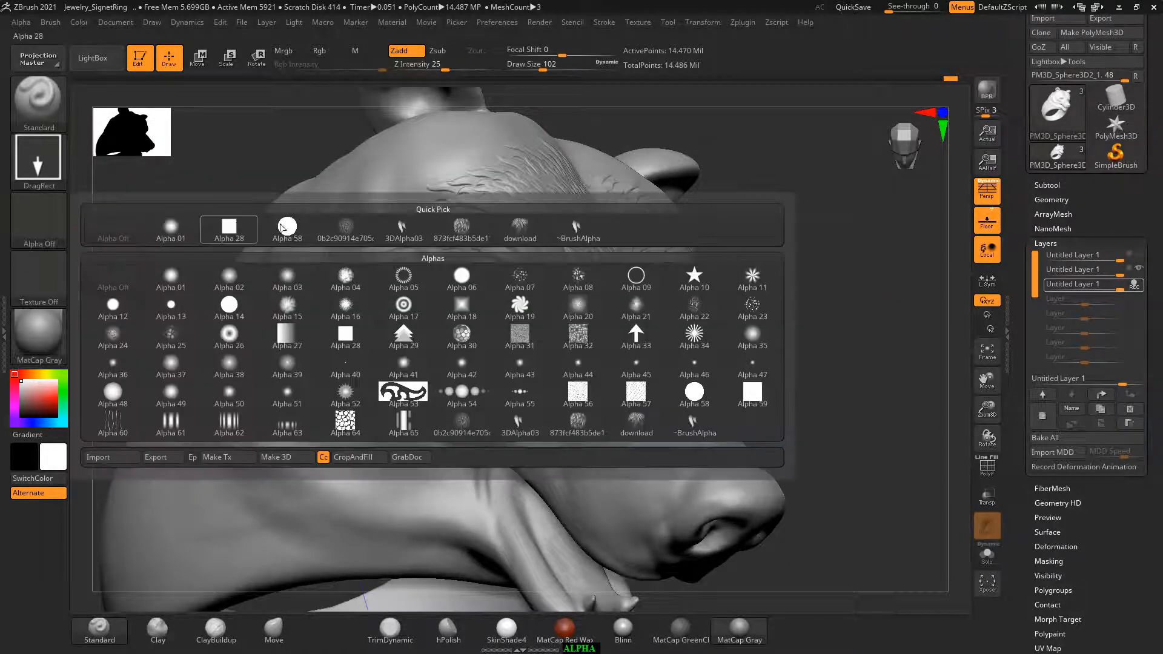
{"action": "left_click", "coordinate": [401, 229]}
Switch to Chrome to view the bear face ring tutorial in the YouTube channel list, and return to ZBrush.
{"action": "key", "text": "alt+Tab"}
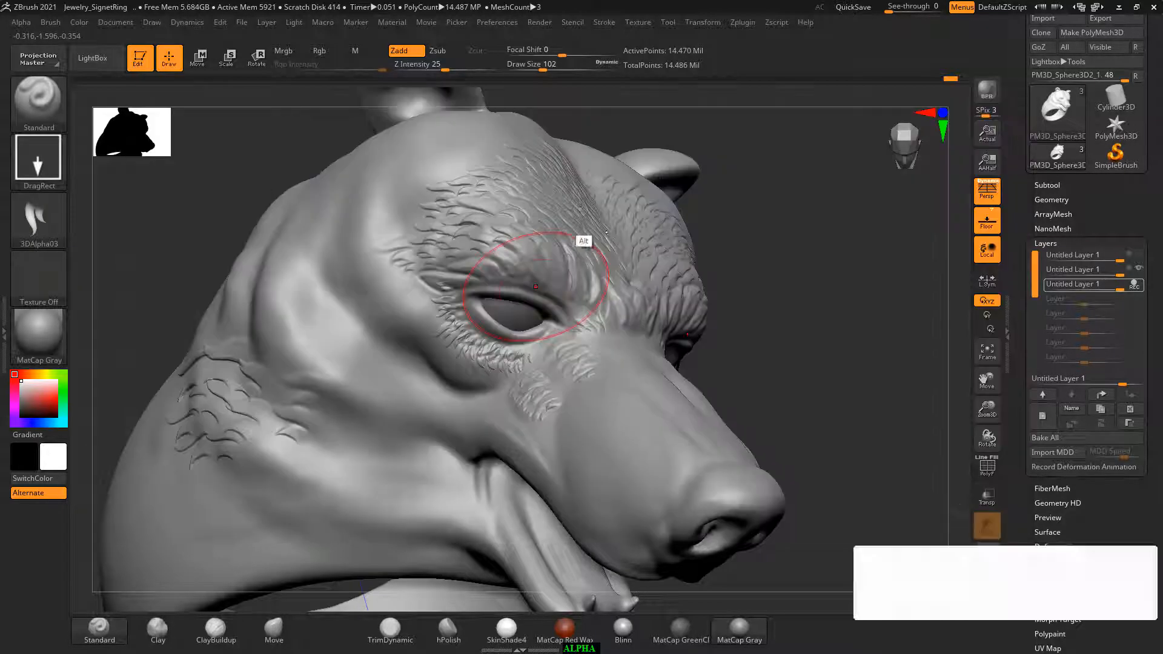
{"action": "key", "text": "alt+Tab"}
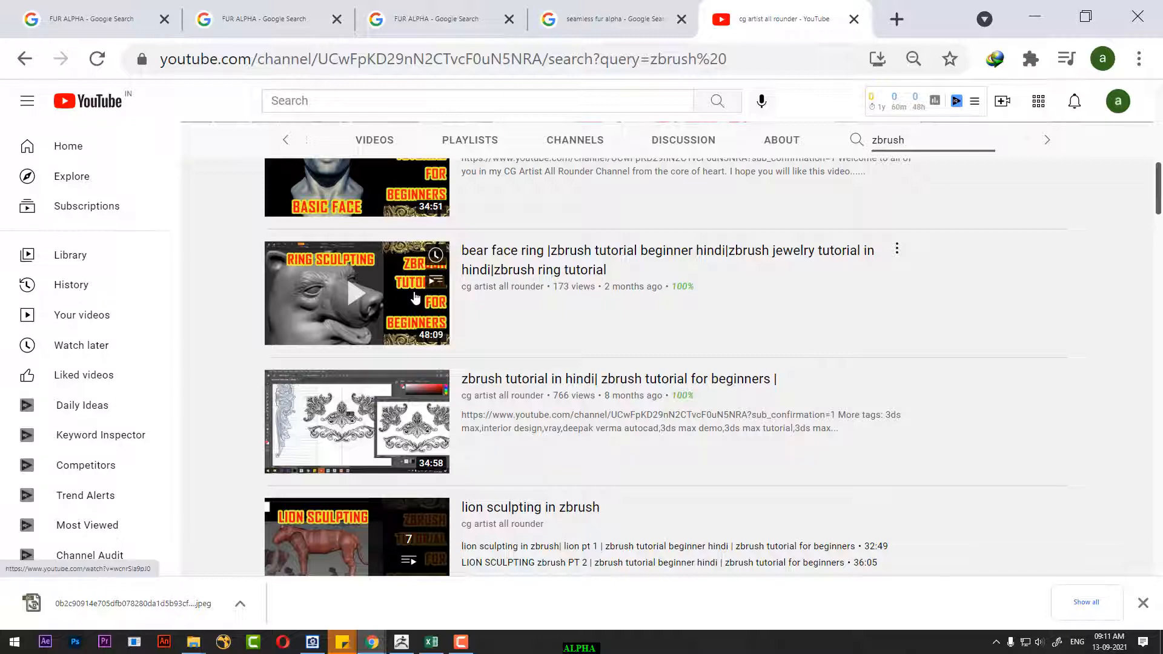
{"action": "left_click", "coordinate": [403, 643]}
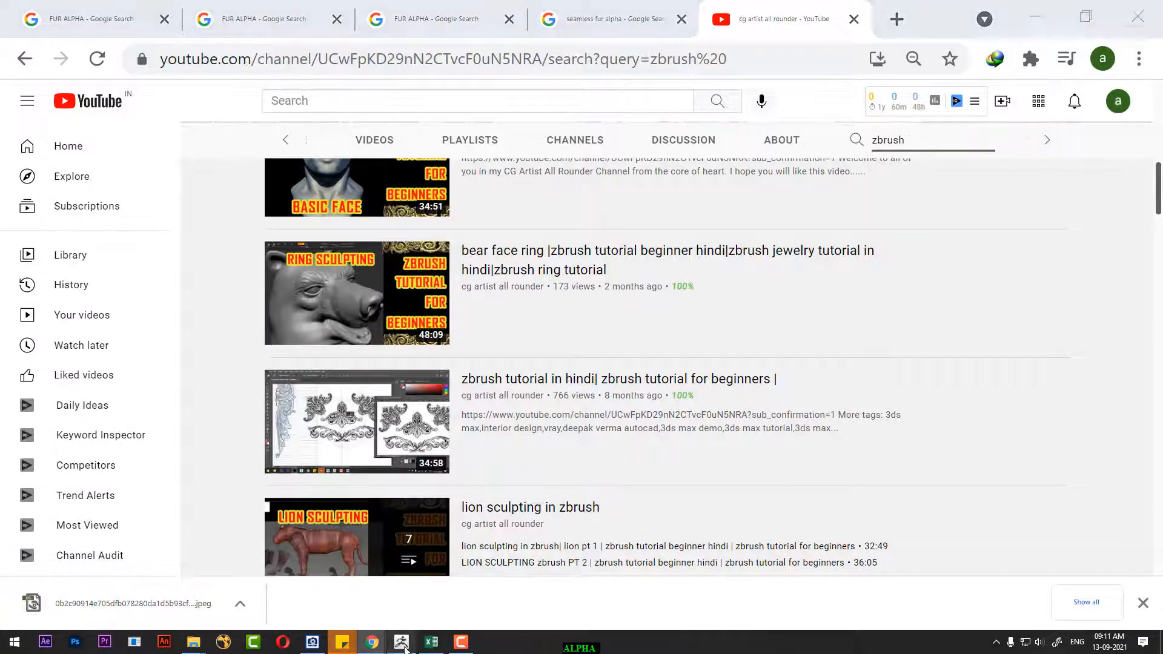
{"action": "left_click_drag", "start_coordinate": [740, 408], "coordinate": [886, 386]}
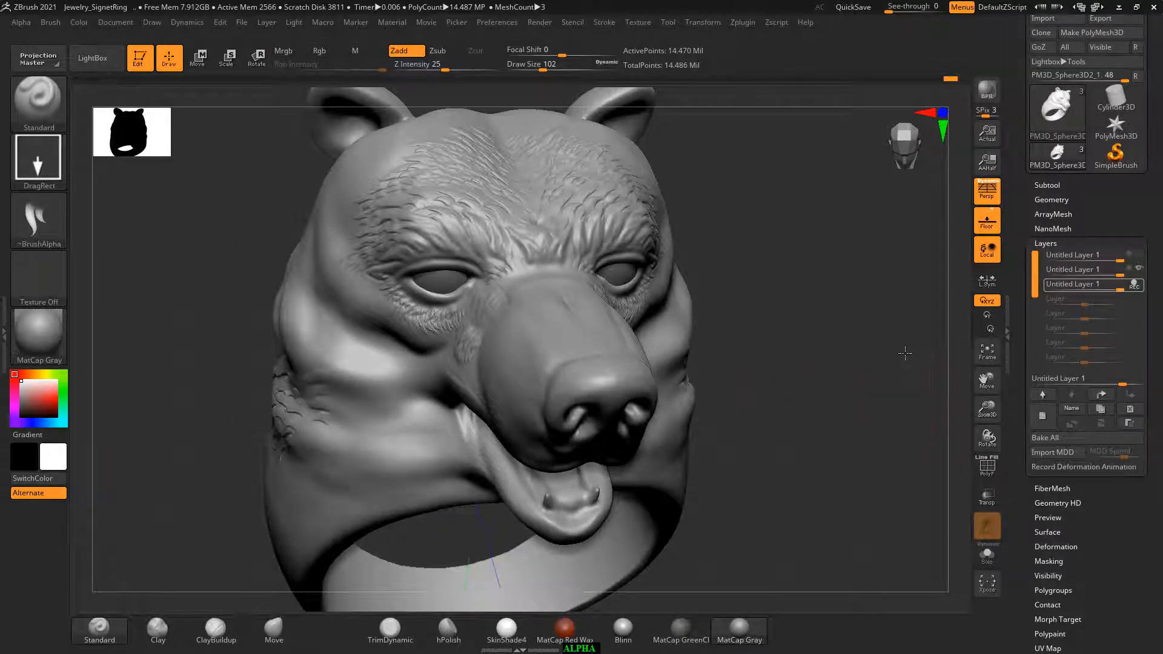
Stamp the first cluster of fur tufts on the cheek behind the corner of the mouth, undoing the initial stamp.
{"action": "left_click_drag", "start_coordinate": [906, 352], "coordinate": [933, 388]}
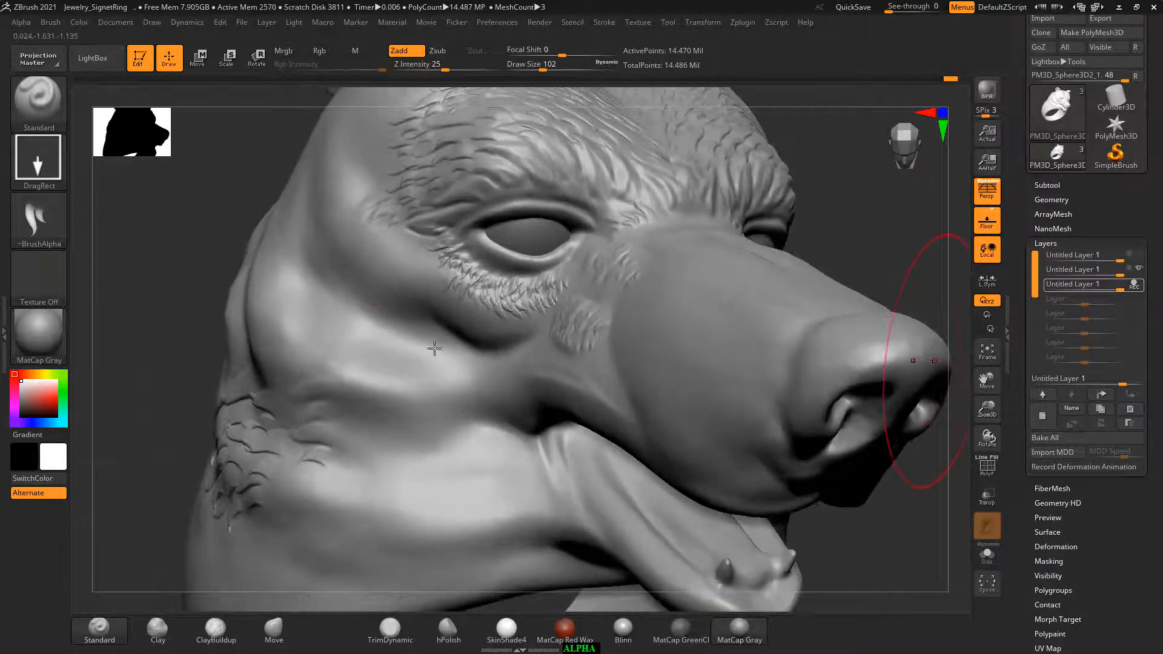
{"action": "key", "text": "ctrl"}
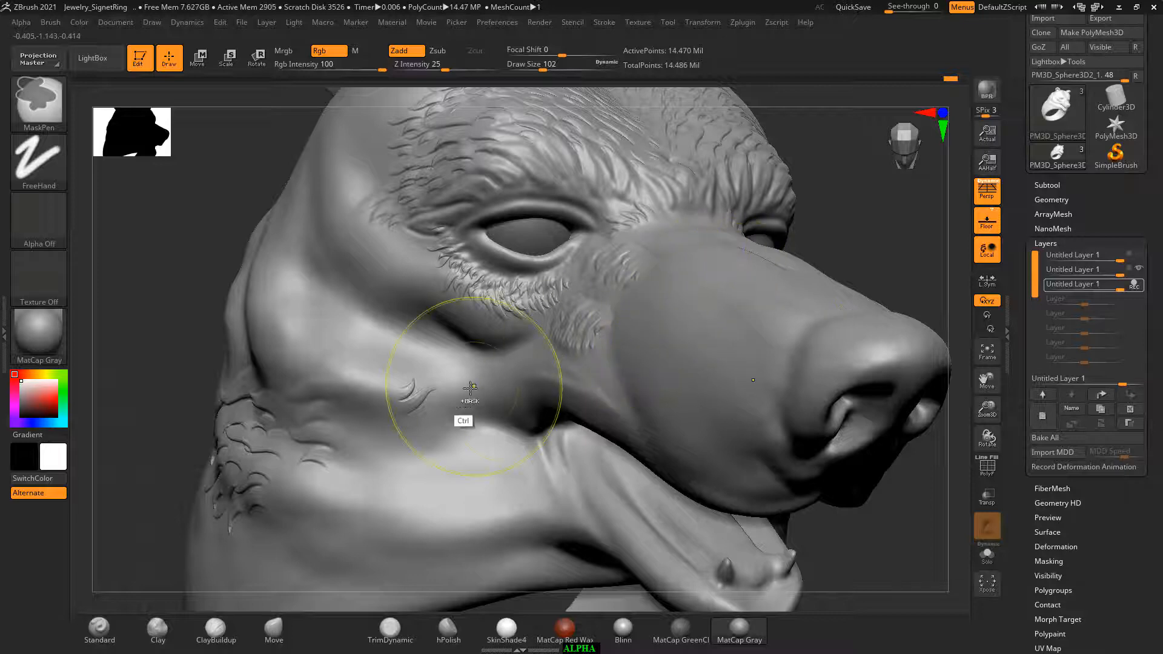
{"action": "key", "text": "ctrl+z"}
{"action": "left_click_drag", "start_coordinate": [910, 239], "coordinate": [913, 241]}
{"action": "mouse_move", "coordinate": [434, 382]}
{"action": "left_mouse_down"}
{"action": "mouse_move", "coordinate": [444, 371]}
{"action": "mouse_move", "coordinate": [433, 383]}
{"action": "left_mouse_up"}
{"action": "left_click_drag", "start_coordinate": [470, 342], "coordinate": [470, 343]}
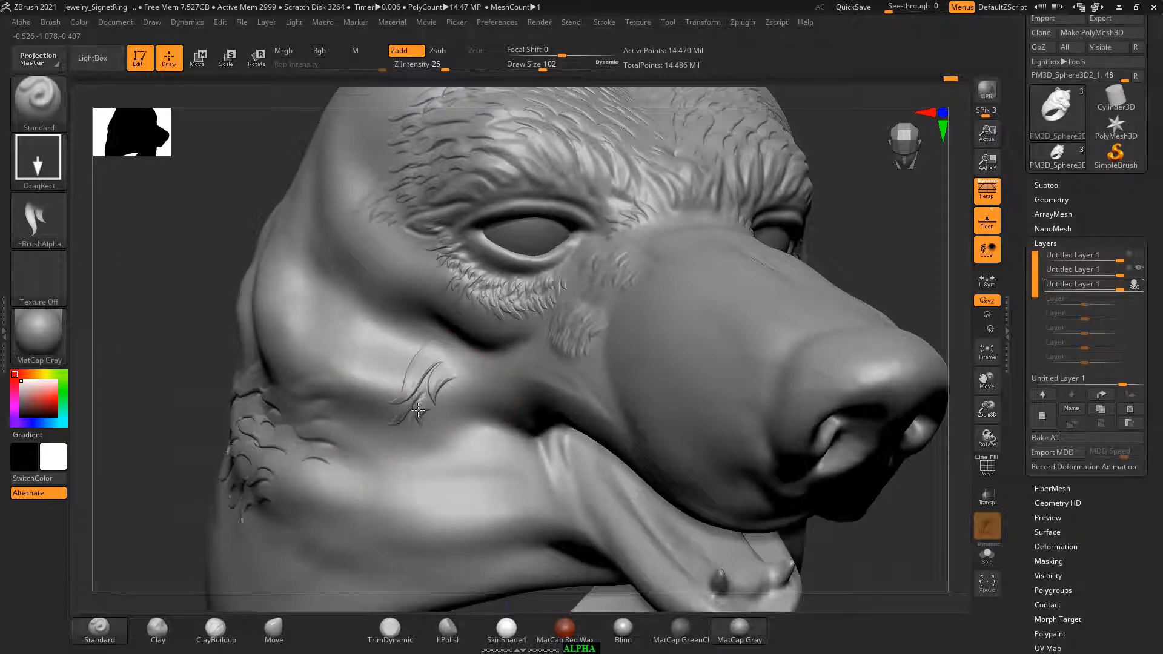
{"action": "left_click_drag", "start_coordinate": [418, 411], "coordinate": [446, 411]}
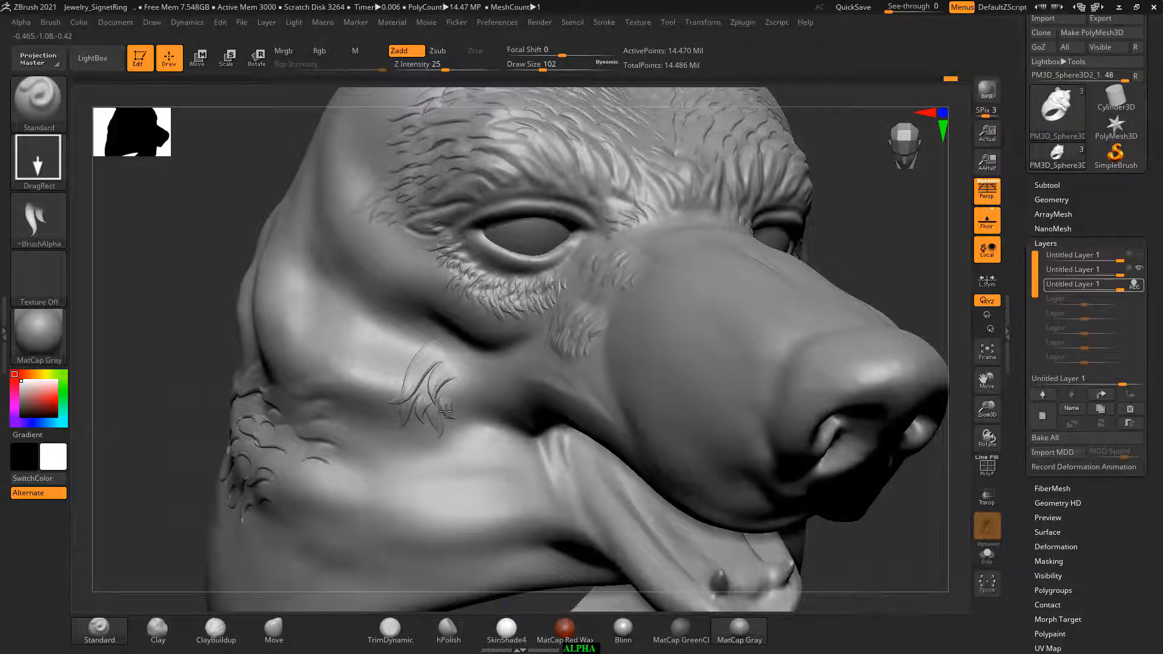
{"action": "left_click_drag", "start_coordinate": [446, 411], "coordinate": [469, 386]}
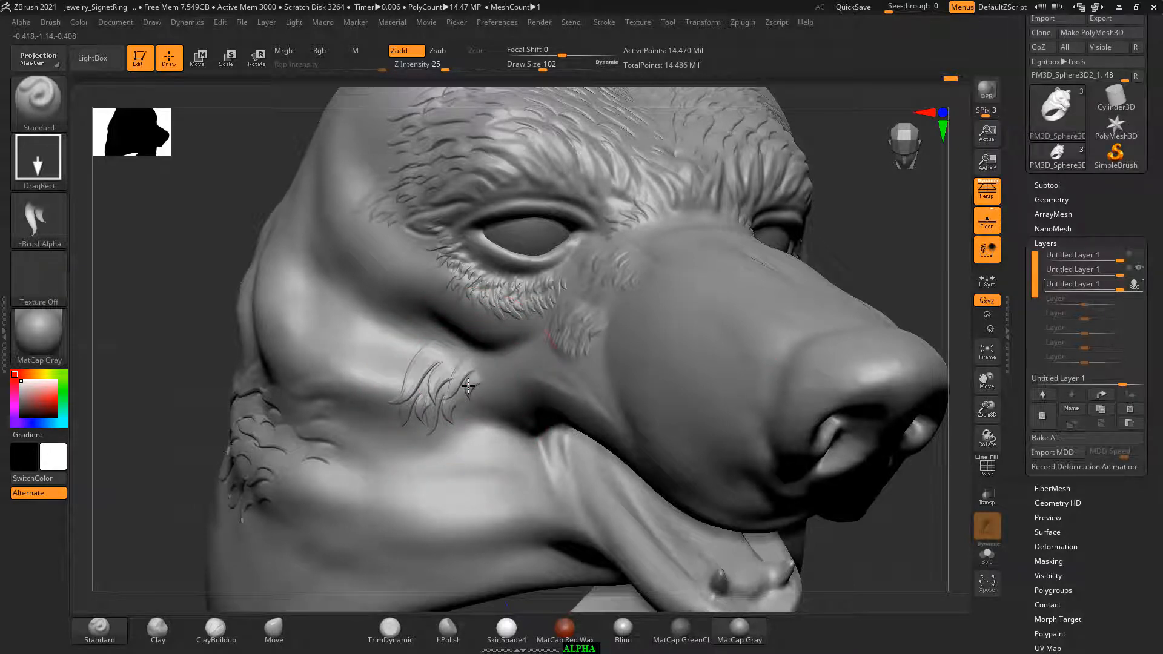
{"action": "left_click_drag", "start_coordinate": [468, 386], "coordinate": [481, 394]}
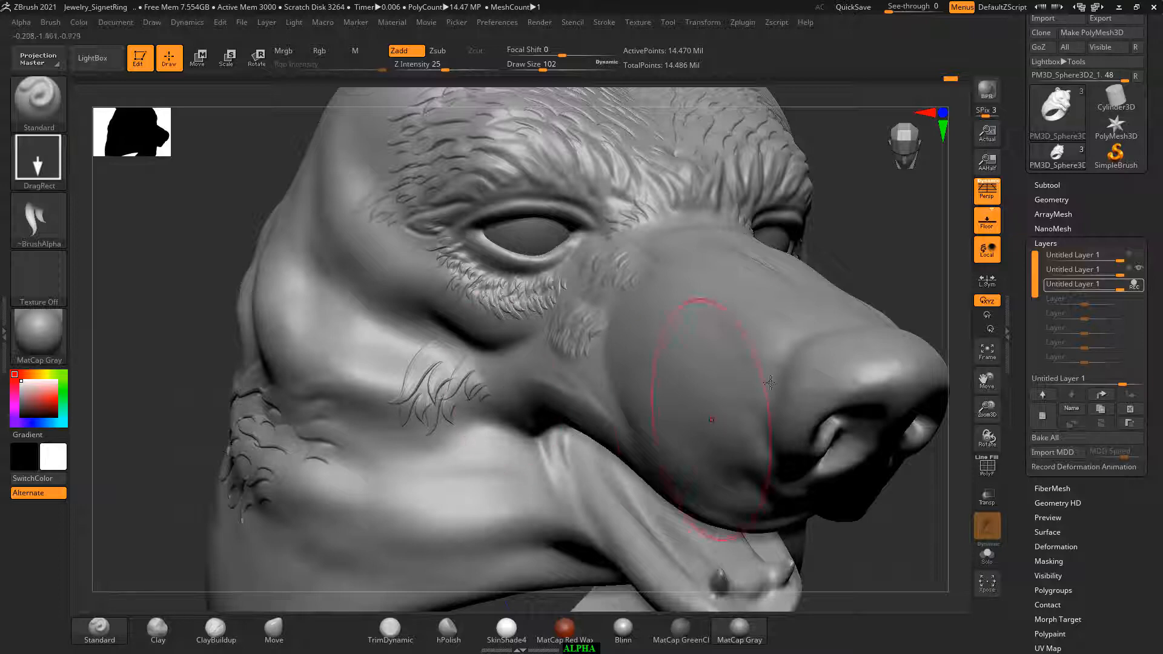
Reduce the draw size to 78 and extend the fur tufts in a row along the lower cheek, from the mouth corner toward the neck.
{"action": "left_click_drag", "start_coordinate": [831, 235], "coordinate": [870, 224]}
{"action": "left_click_drag", "start_coordinate": [961, 210], "coordinate": [887, 245], "text": "alt"}
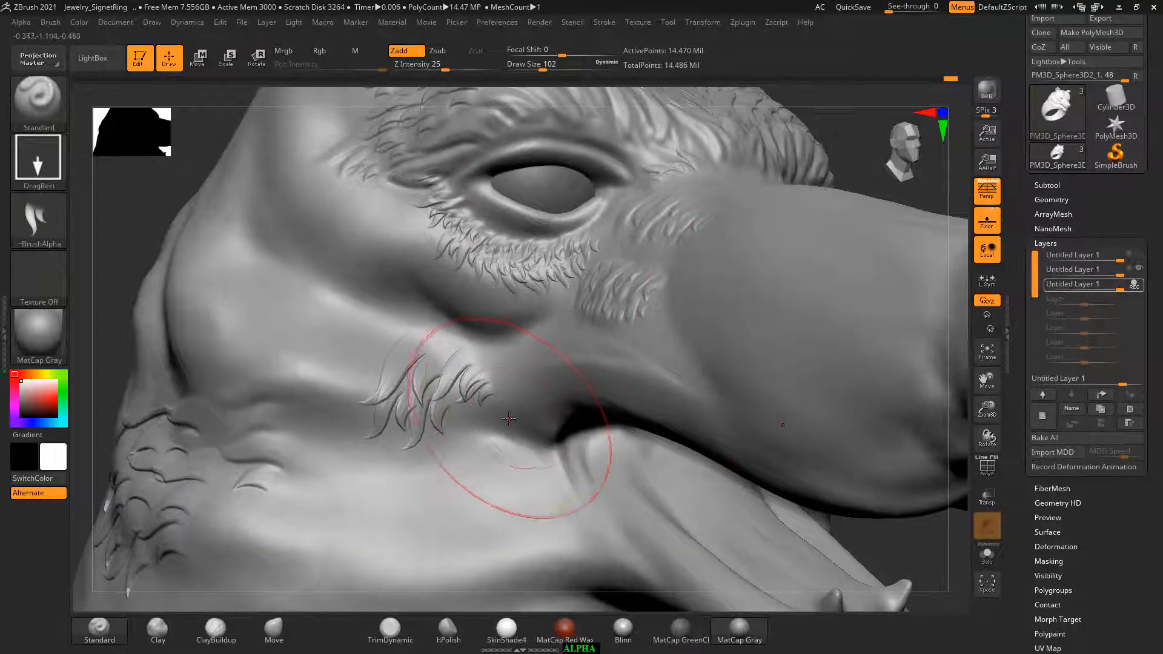
{"action": "key", "text": "ctrl"}
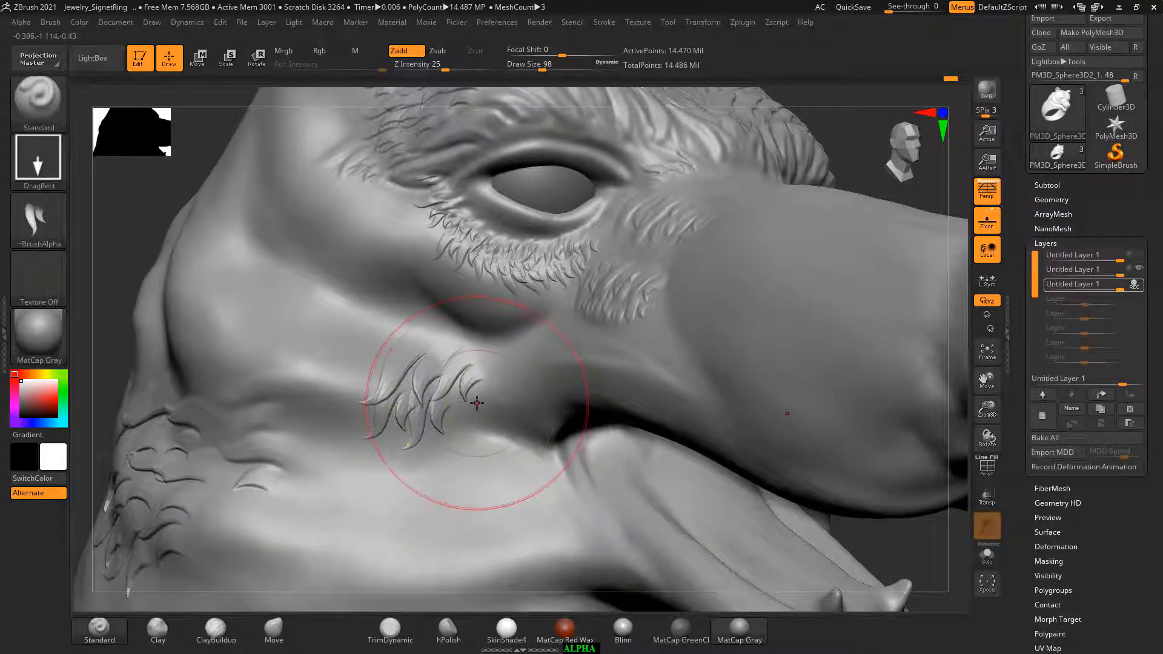
{"action": "left_click_drag", "start_coordinate": [467, 418], "coordinate": [467, 418]}
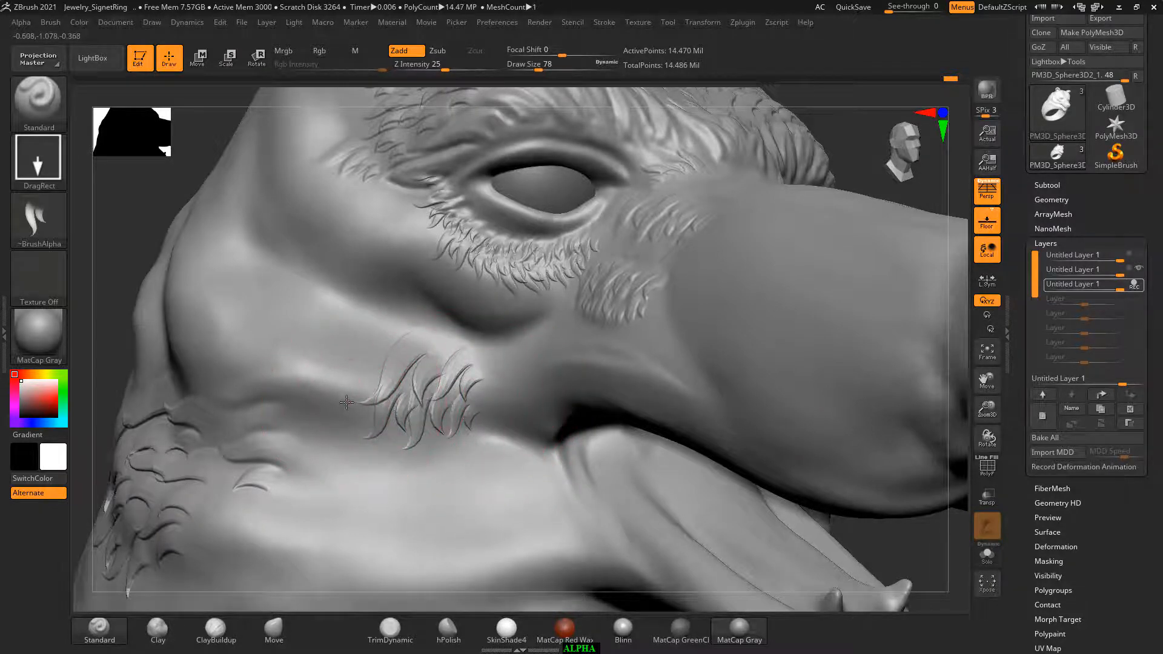
{"action": "left_click_drag", "start_coordinate": [346, 402], "coordinate": [380, 367]}
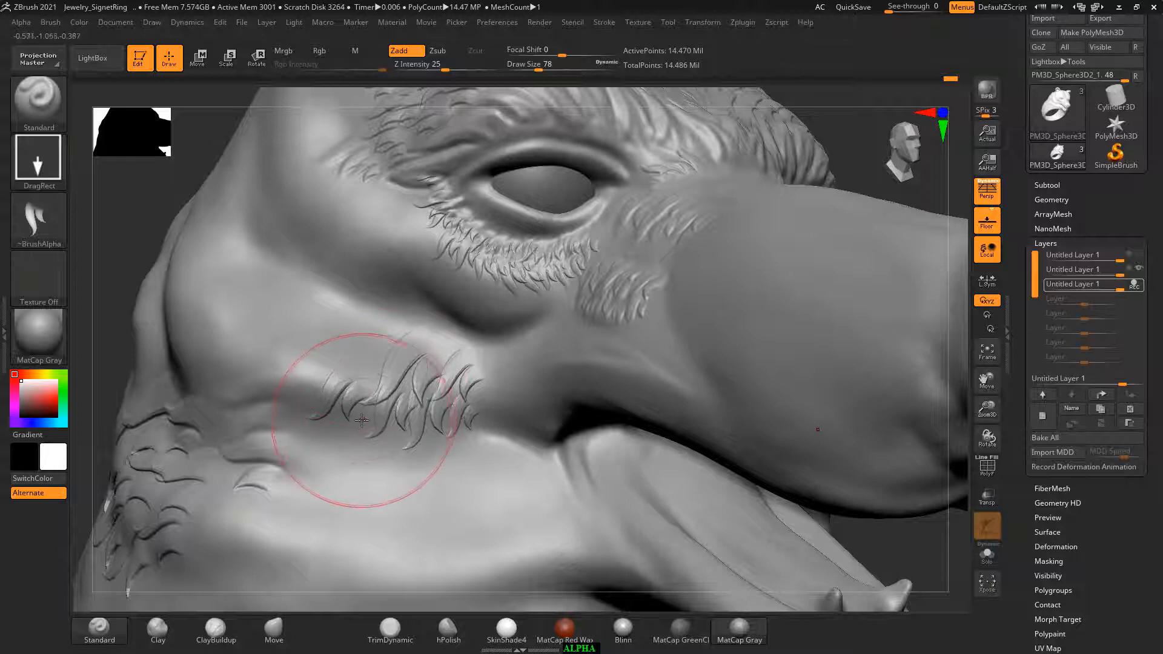
{"action": "left_click_drag", "start_coordinate": [359, 421], "coordinate": [359, 421]}
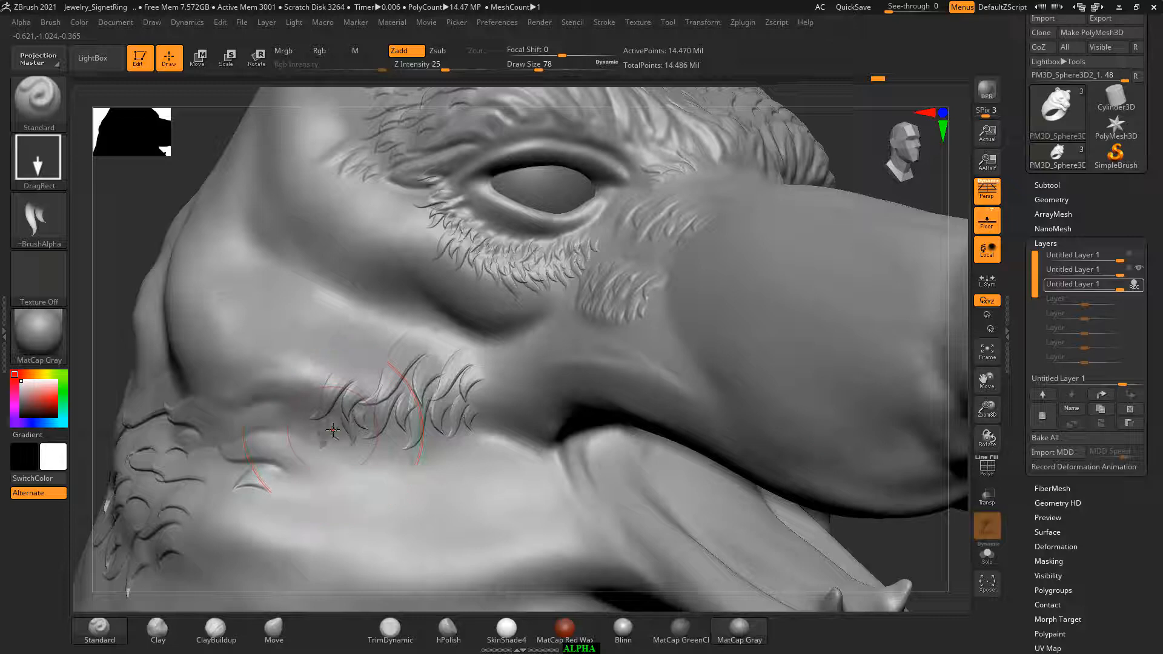
{"action": "left_click_drag", "start_coordinate": [333, 430], "coordinate": [332, 430]}
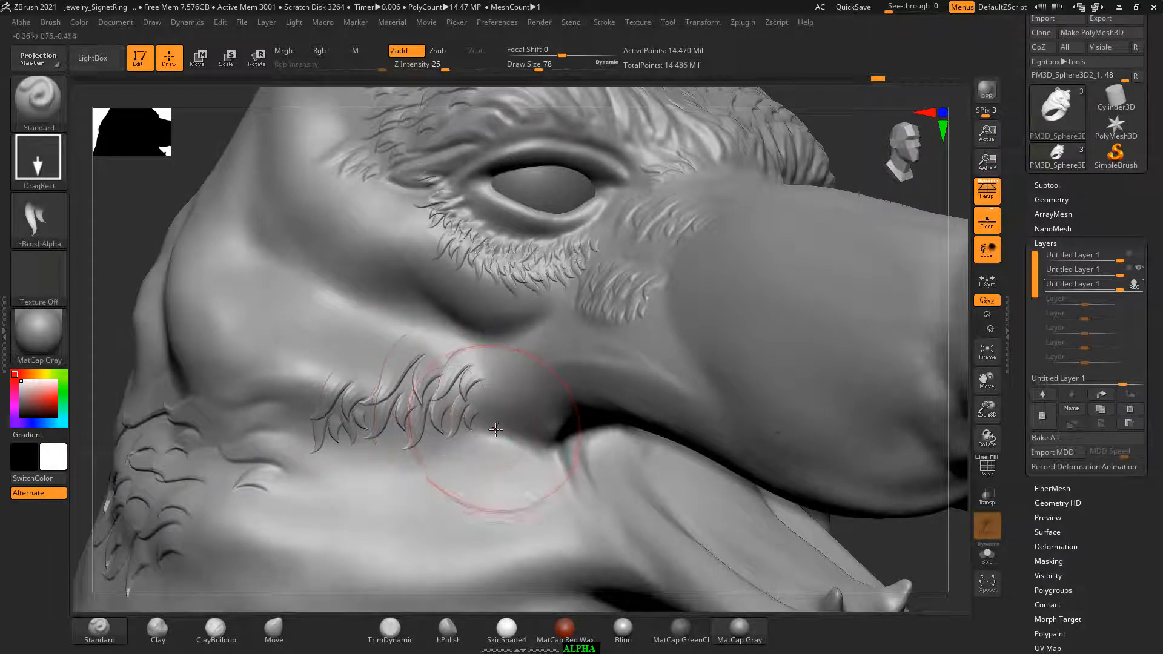
{"action": "left_click_drag", "start_coordinate": [496, 429], "coordinate": [500, 433]}
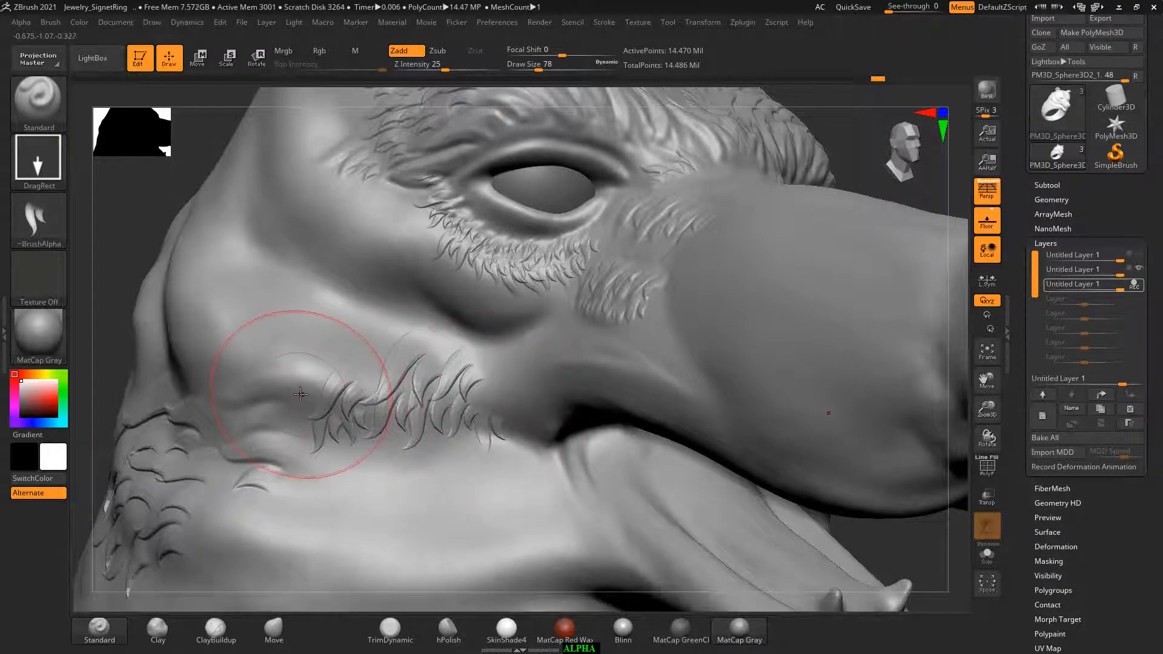
{"action": "left_click_drag", "start_coordinate": [302, 399], "coordinate": [302, 400]}
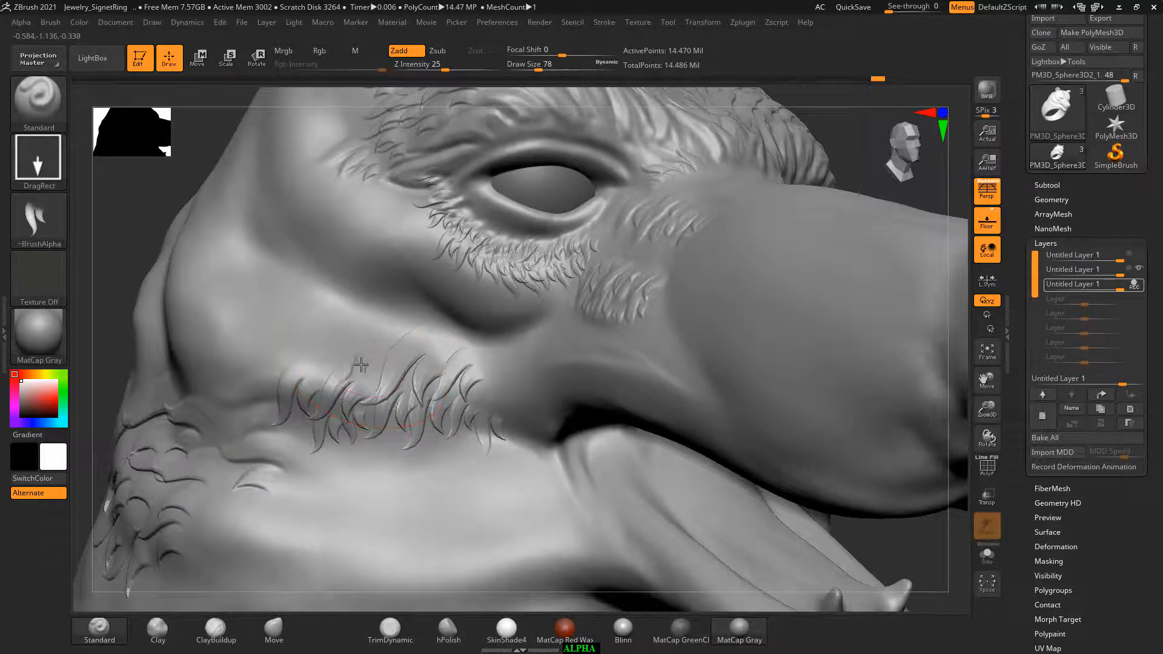
Stamp more fur rows above the lower cheek tufts, filling the cheek up to the fold beneath the eye.
{"action": "mouse_move", "coordinate": [361, 365]}
{"action": "left_mouse_down"}
{"action": "mouse_move", "coordinate": [312, 363]}
{"action": "mouse_move", "coordinate": [338, 338]}
{"action": "mouse_move", "coordinate": [368, 347]}
{"action": "mouse_move", "coordinate": [371, 384]}
{"action": "mouse_move", "coordinate": [350, 378]}
{"action": "left_mouse_up"}
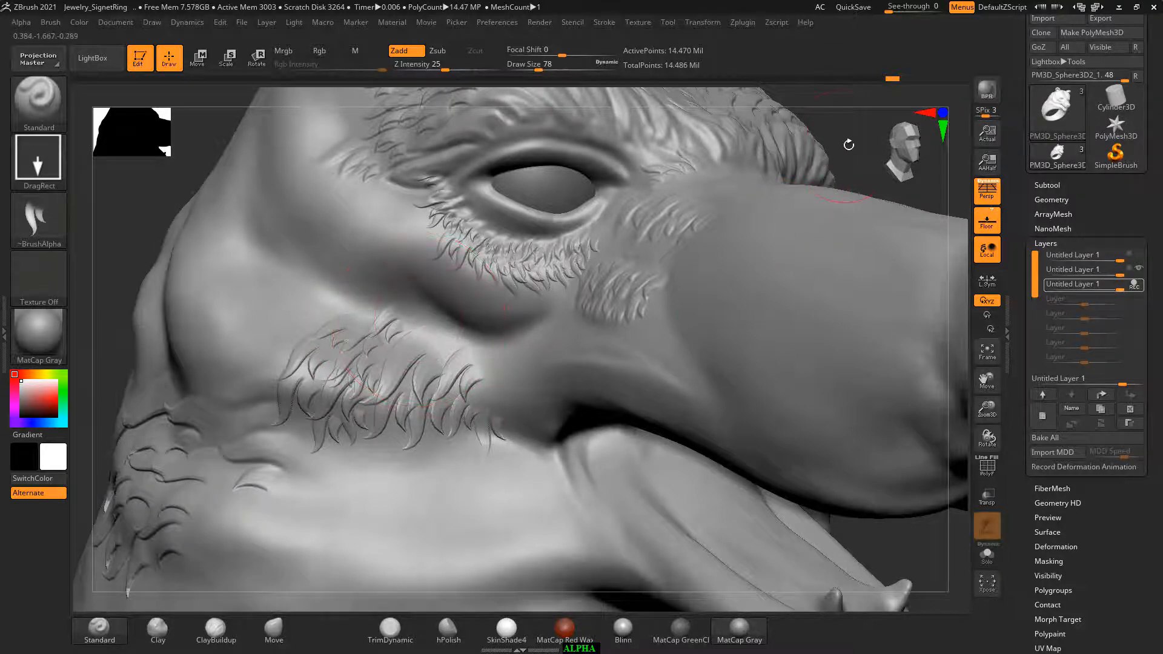
{"action": "mouse_move", "coordinate": [848, 145]}
{"action": "left_mouse_down"}
{"action": "mouse_move", "coordinate": [842, 165]}
{"action": "mouse_move", "coordinate": [812, 182]}
{"action": "left_mouse_up"}
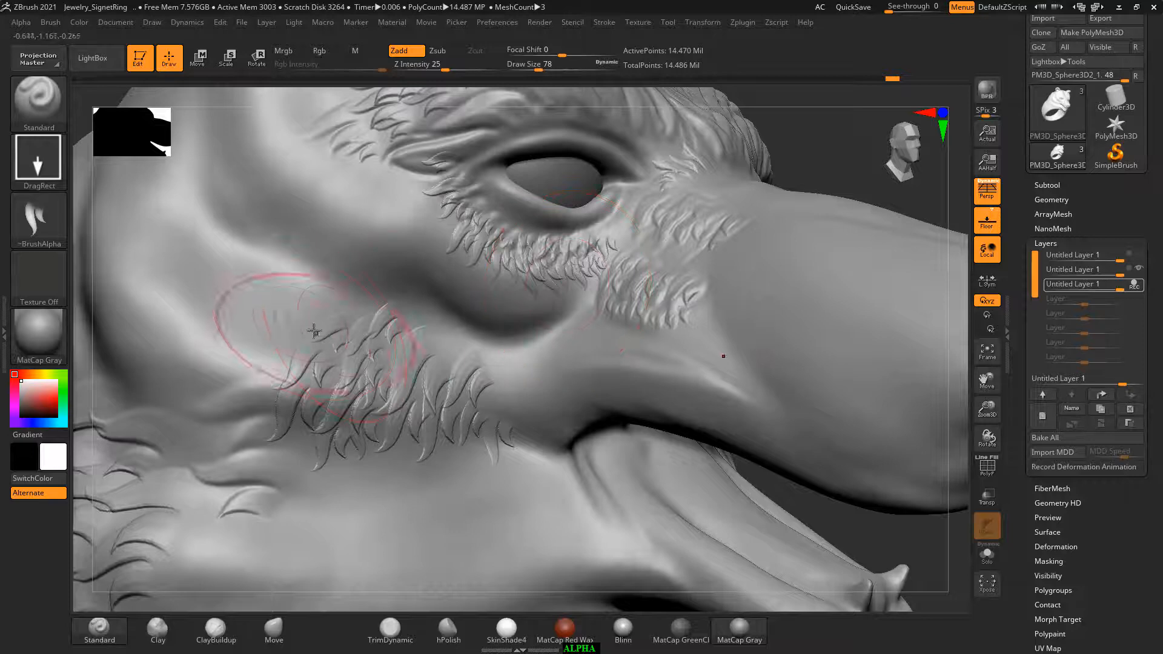
{"action": "mouse_move", "coordinate": [300, 324]}
{"action": "left_mouse_down"}
{"action": "mouse_move", "coordinate": [268, 335]}
{"action": "mouse_move", "coordinate": [250, 404]}
{"action": "left_mouse_up"}
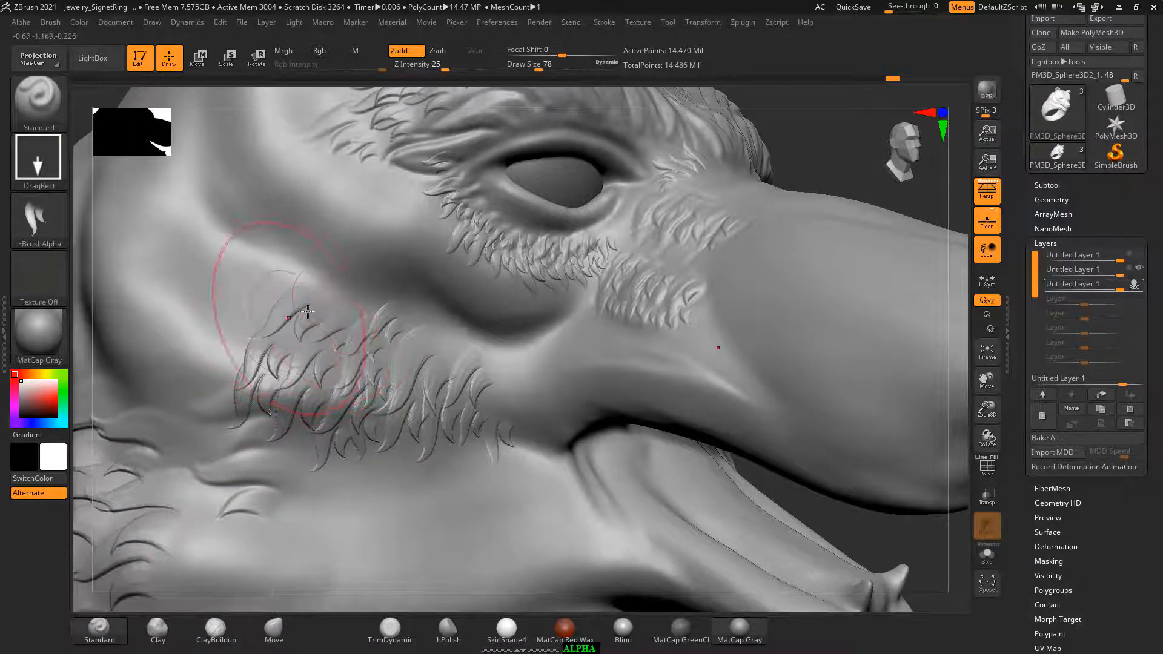
{"action": "mouse_move", "coordinate": [308, 311]}
{"action": "left_mouse_down"}
{"action": "mouse_move", "coordinate": [356, 301]}
{"action": "mouse_move", "coordinate": [368, 310]}
{"action": "left_mouse_up"}
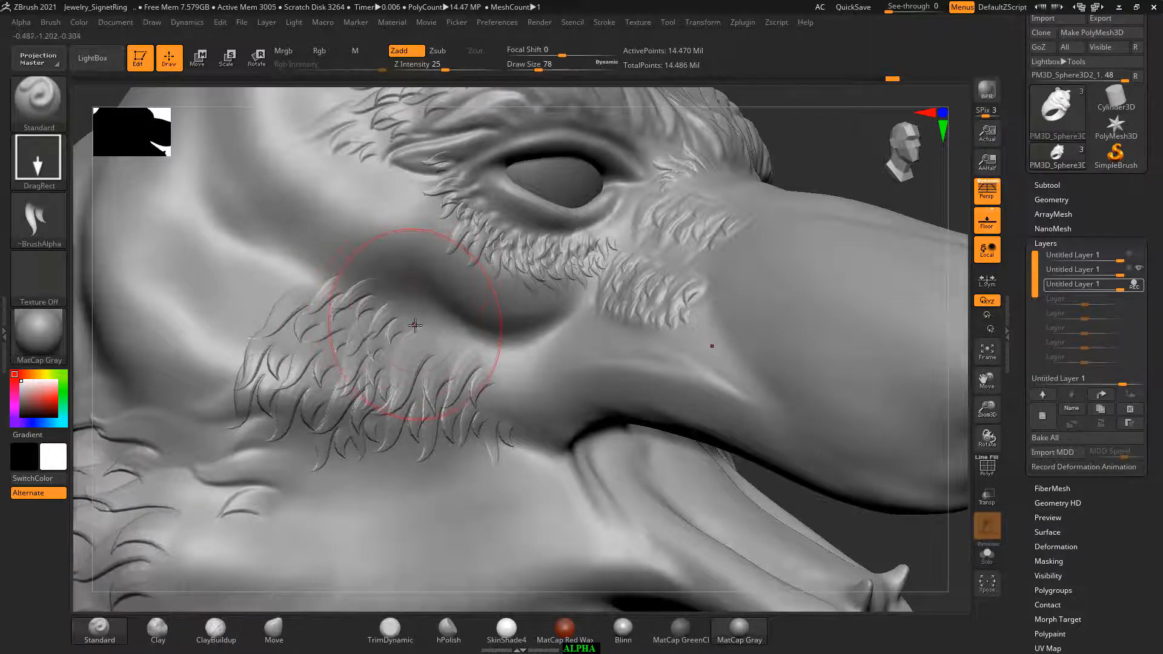
{"action": "left_click_drag", "start_coordinate": [426, 334], "coordinate": [406, 363]}
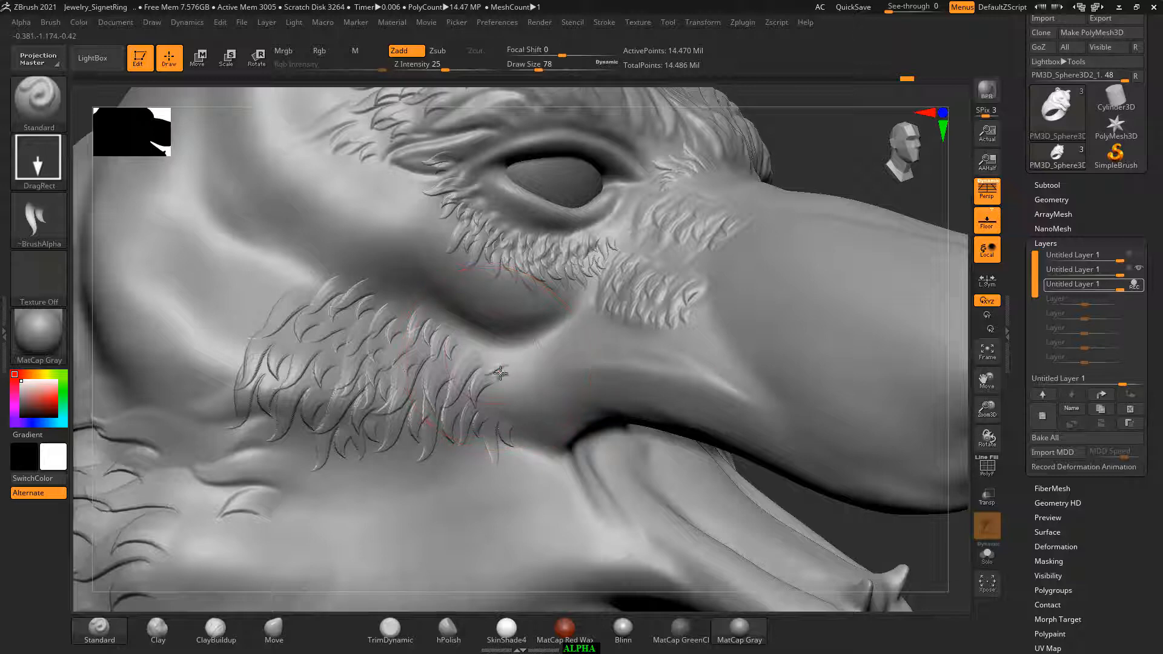
Reduce the draw size to 42 and stamp finer fur into the hollow between the cheek fur and the lower eyelid.
{"action": "mouse_move", "coordinate": [818, 149]}
{"action": "left_mouse_down", "text": "alt"}
{"action": "mouse_move", "coordinate": [792, 217]}
{"action": "mouse_move", "coordinate": [798, 189]}
{"action": "mouse_move", "coordinate": [812, 187]}
{"action": "left_mouse_up", "text": "alt"}
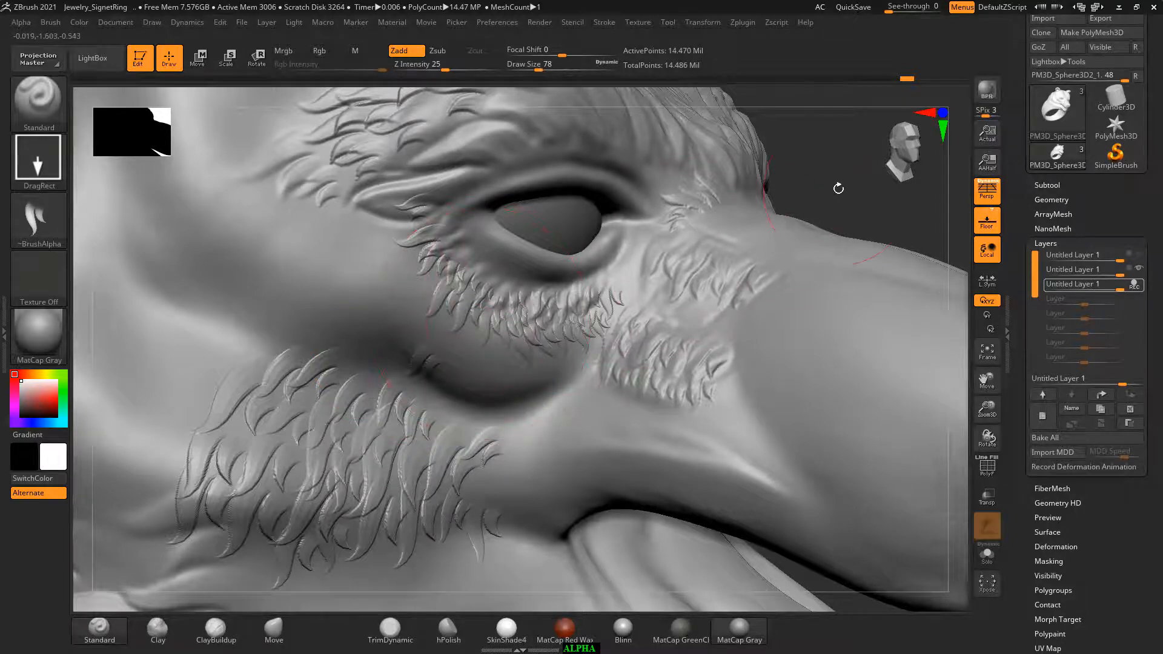
{"action": "mouse_move", "coordinate": [839, 187]}
{"action": "left_mouse_down", "text": "alt"}
{"action": "mouse_move", "coordinate": [838, 176]}
{"action": "mouse_move", "coordinate": [843, 207]}
{"action": "left_mouse_up", "text": "alt"}
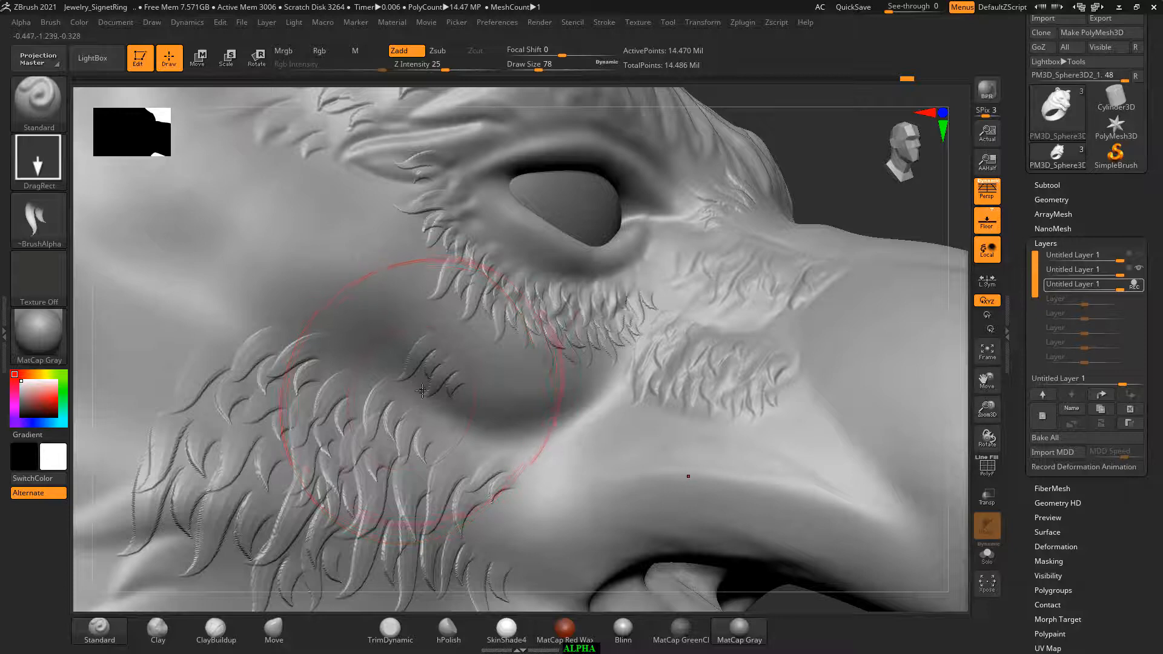
{"action": "key", "text": "bracketleft"}
{"action": "key", "text": "bracketleft"}
{"action": "key", "text": "bracketleft"}
{"action": "key", "text": "bracketleft"}
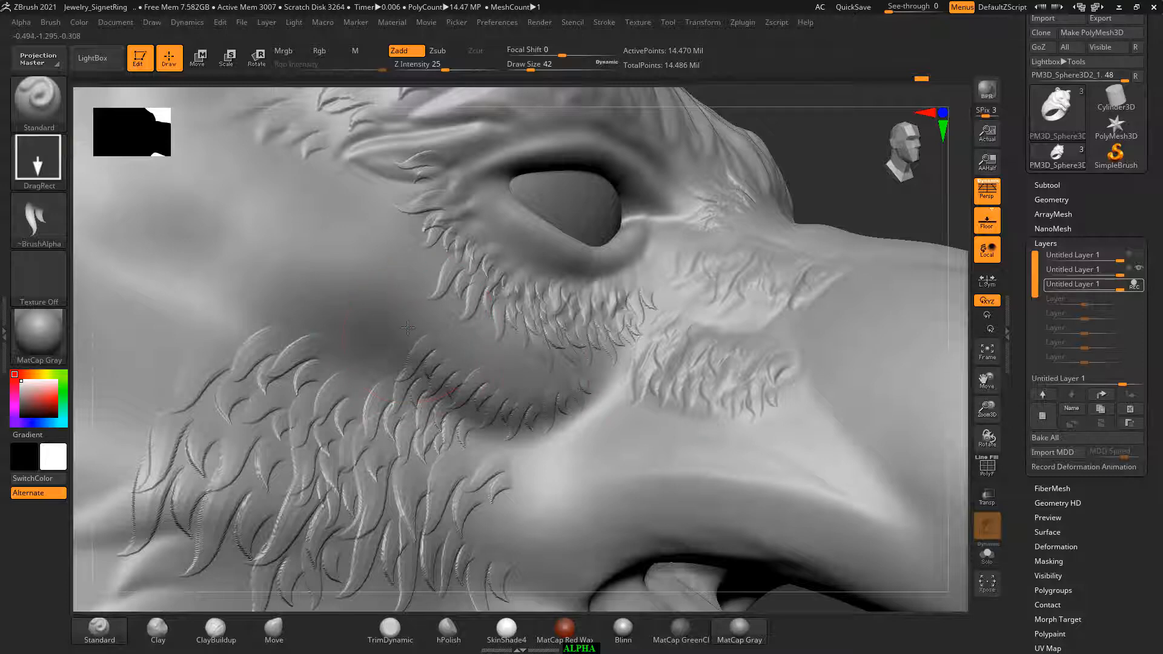
{"action": "left_click_drag", "start_coordinate": [408, 328], "coordinate": [426, 336]}
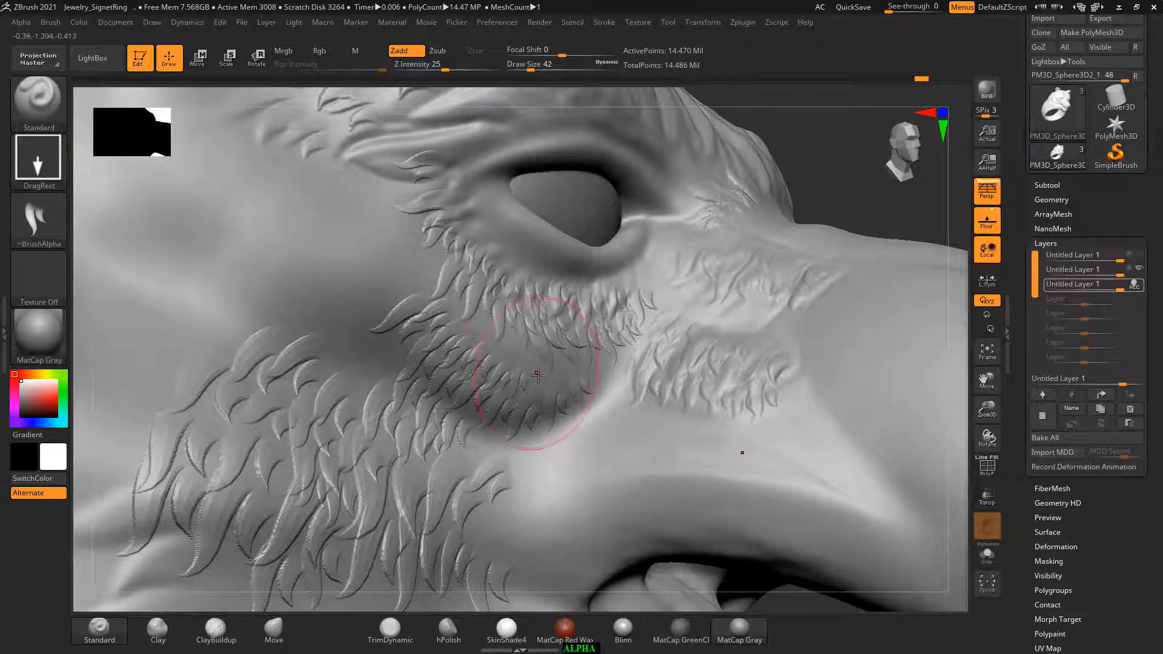
Fill the remaining gaps in the under-eye fur and continue it around the outer corner of the eye toward the temple.
{"action": "left_click_drag", "start_coordinate": [878, 144], "coordinate": [816, 171]}
{"action": "left_click_drag", "start_coordinate": [471, 343], "coordinate": [466, 361]}
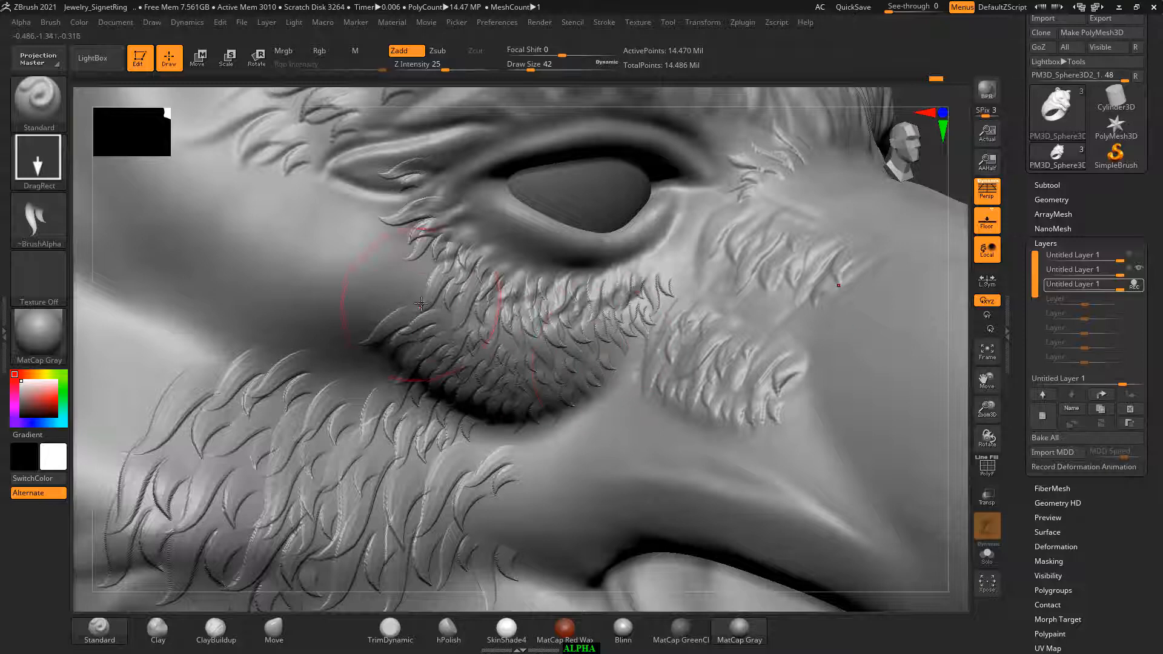
{"action": "left_click_drag", "start_coordinate": [408, 290], "coordinate": [382, 321]}
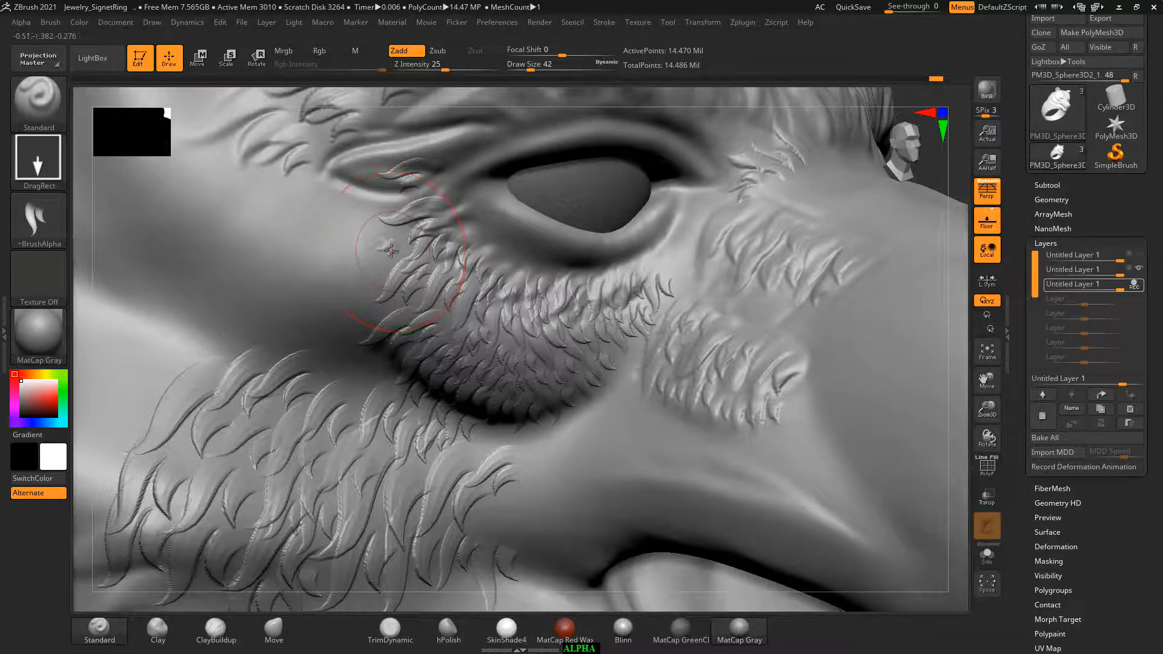
{"action": "left_click_drag", "start_coordinate": [392, 250], "coordinate": [375, 261]}
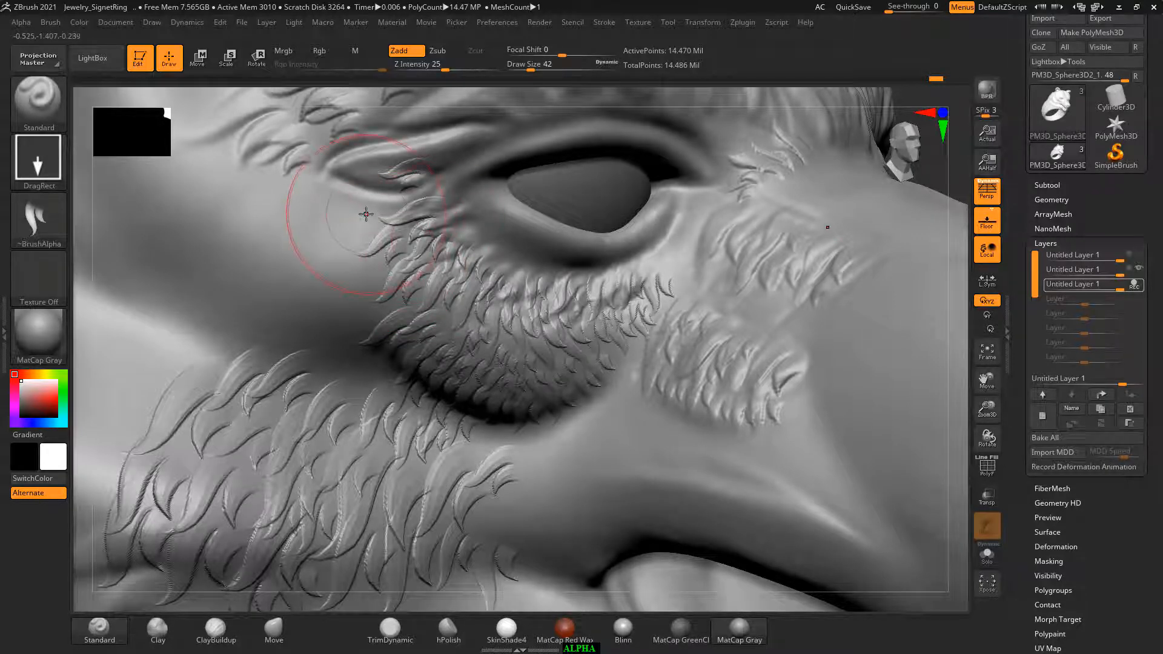
{"action": "left_click_drag", "start_coordinate": [367, 213], "coordinate": [364, 211]}
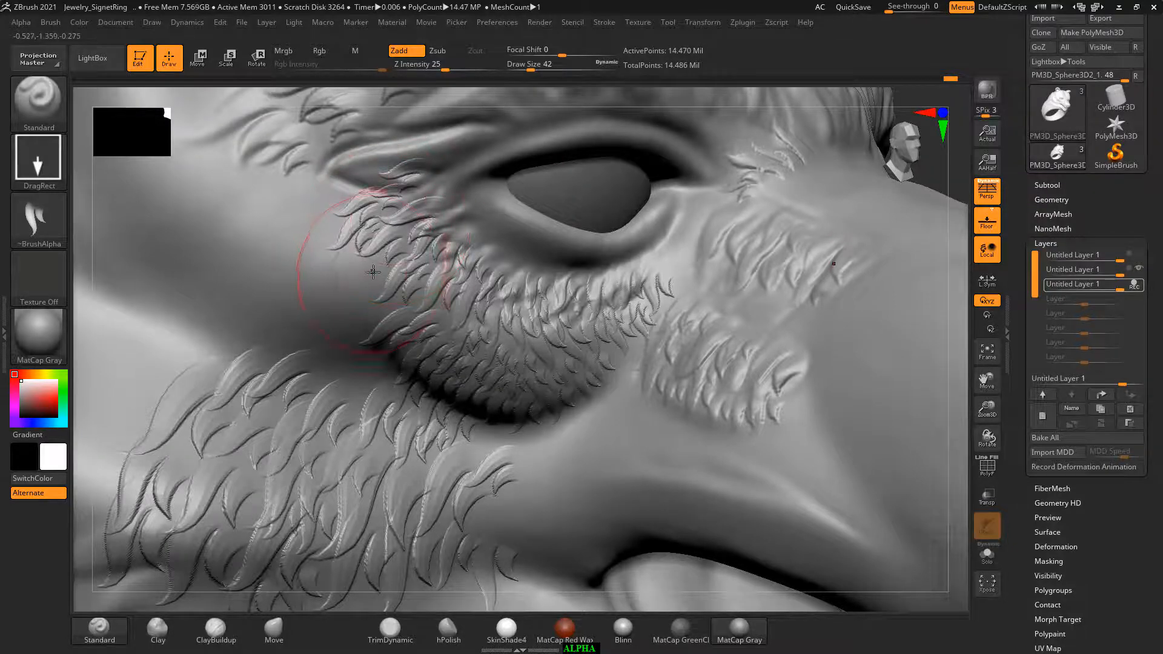
{"action": "mouse_move", "coordinate": [369, 266]}
{"action": "left_mouse_down"}
{"action": "mouse_move", "coordinate": [373, 288]}
{"action": "mouse_move", "coordinate": [321, 236]}
{"action": "mouse_move", "coordinate": [322, 209]}
{"action": "mouse_move", "coordinate": [287, 211]}
{"action": "left_mouse_up"}
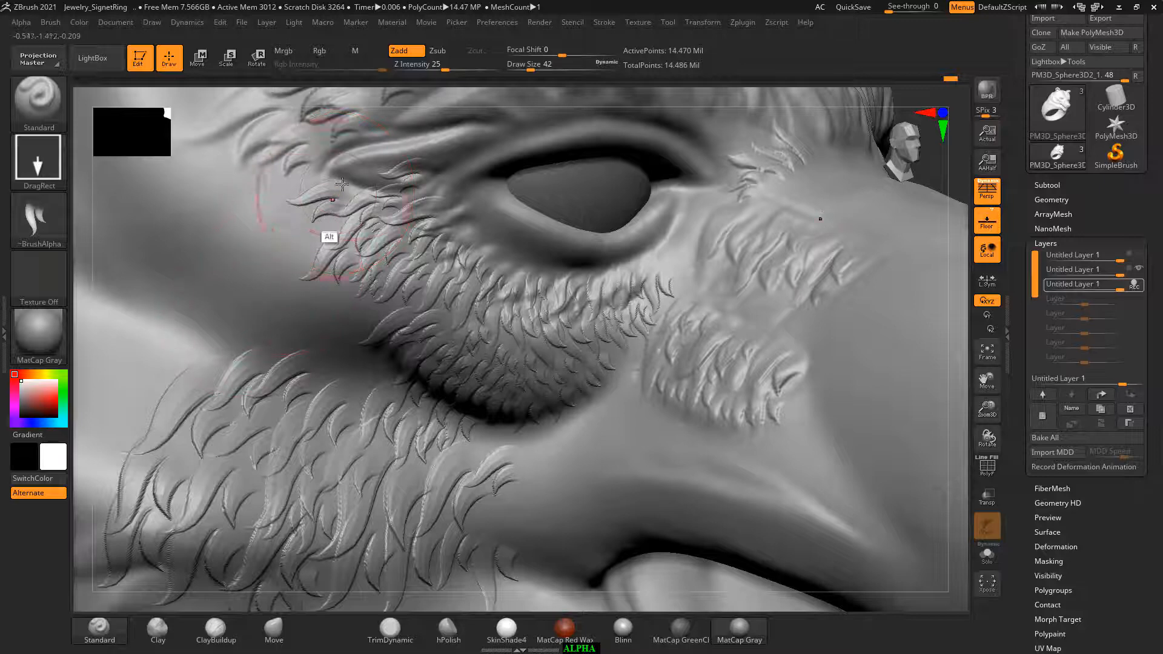
{"action": "mouse_move", "coordinate": [343, 184]}
{"action": "left_mouse_down"}
{"action": "mouse_move", "coordinate": [284, 179]}
{"action": "mouse_move", "coordinate": [285, 200]}
{"action": "mouse_move", "coordinate": [271, 204]}
{"action": "mouse_move", "coordinate": [298, 224]}
{"action": "left_mouse_up"}
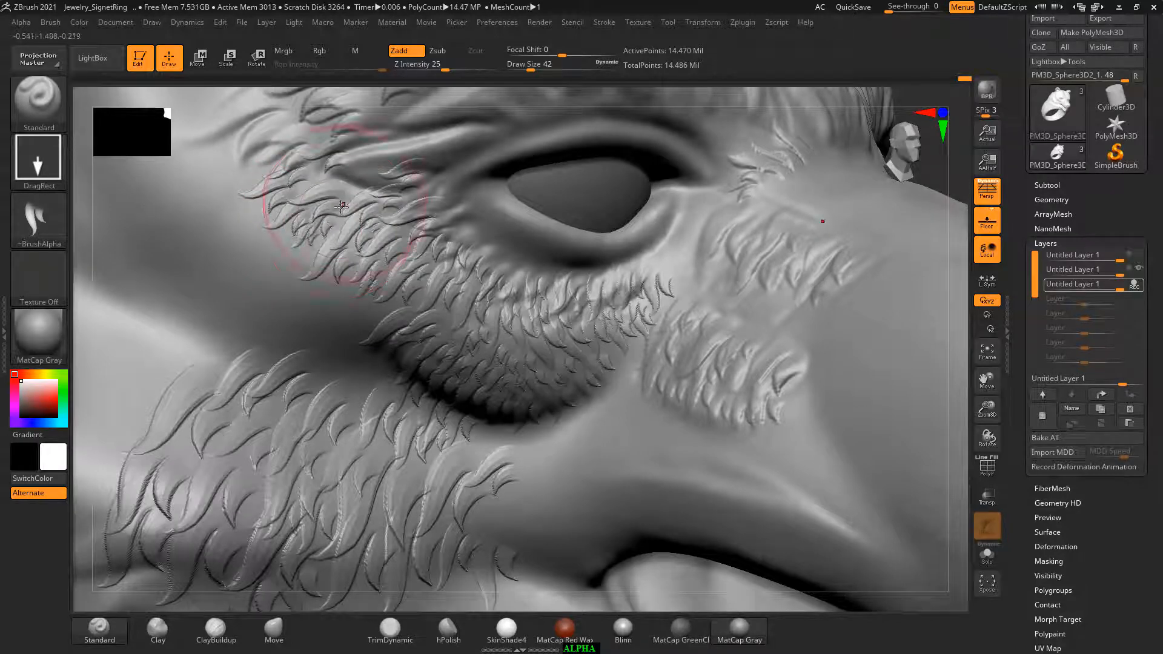
Reduce the draw size to 22 and stamp small tufts along the back edge of the fur behind the eye.
{"action": "key", "text": "ctrl"}
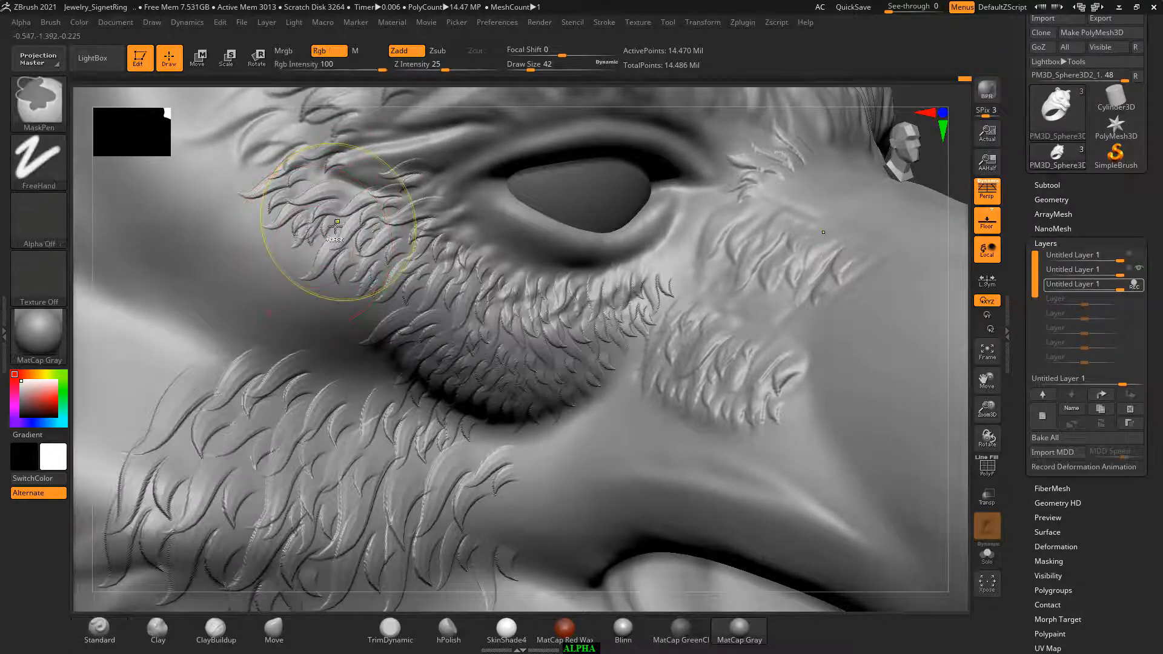
{"action": "key", "text": "bracketleft"}
{"action": "key", "text": "bracketleft"}
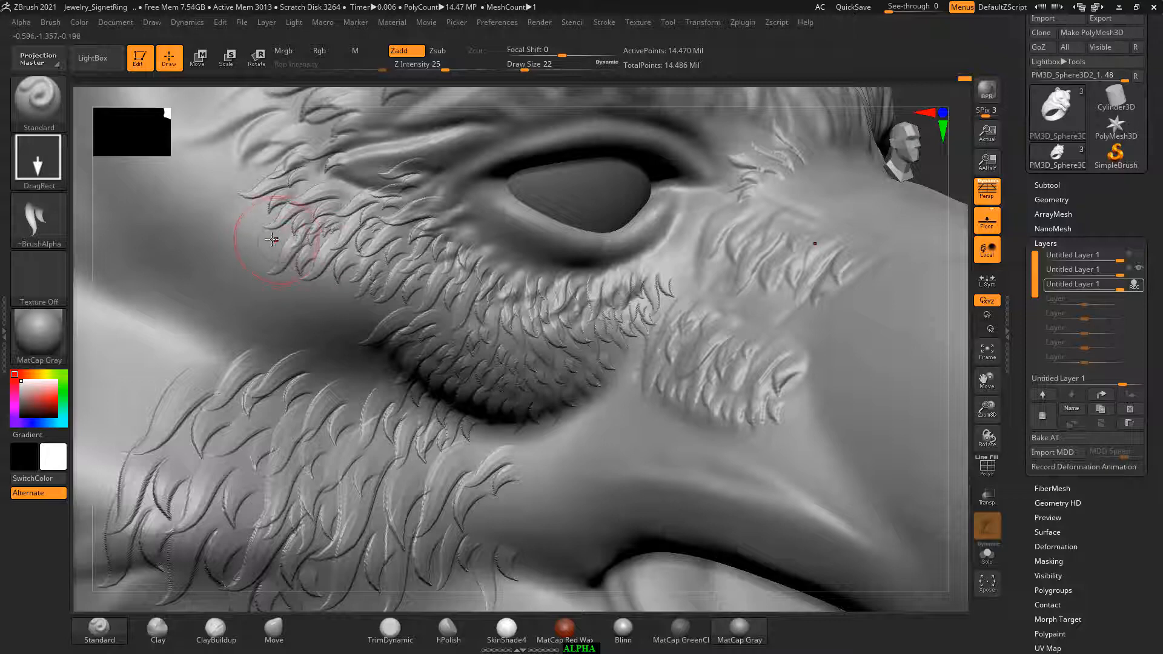
{"action": "left_click_drag", "start_coordinate": [267, 248], "coordinate": [239, 221]}
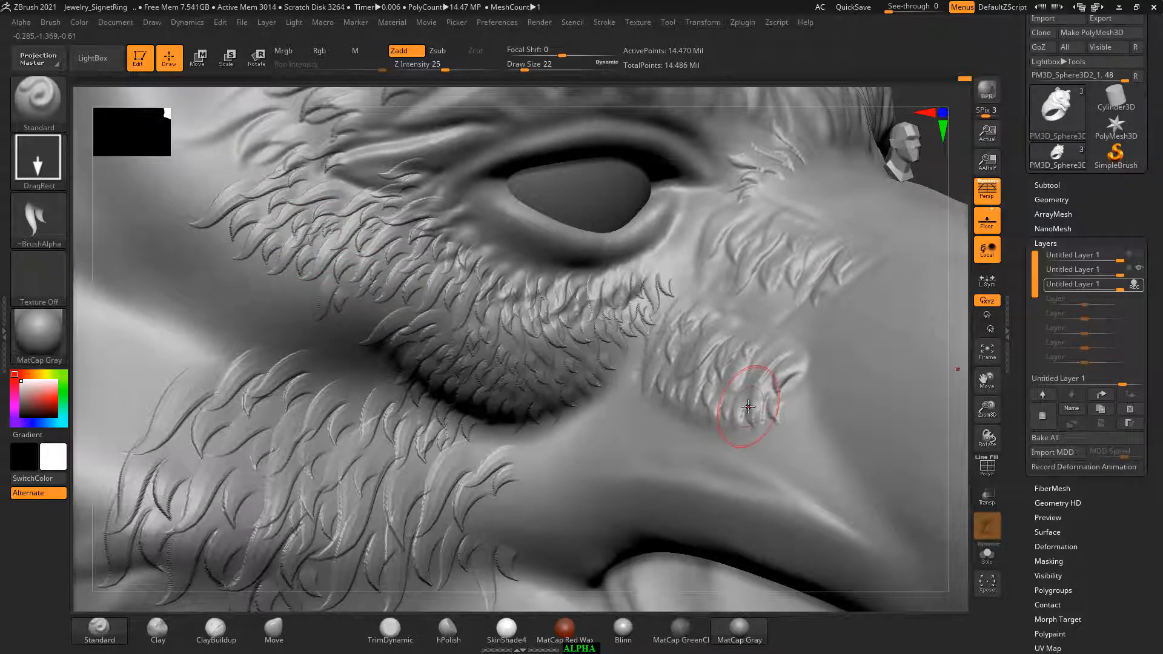
Extend the fur farther toward the temple and fill the bare strip between the eye fur and the cheek fur.
{"action": "key", "text": "f"}
{"action": "left_click_drag", "start_coordinate": [801, 363], "coordinate": [855, 182]}
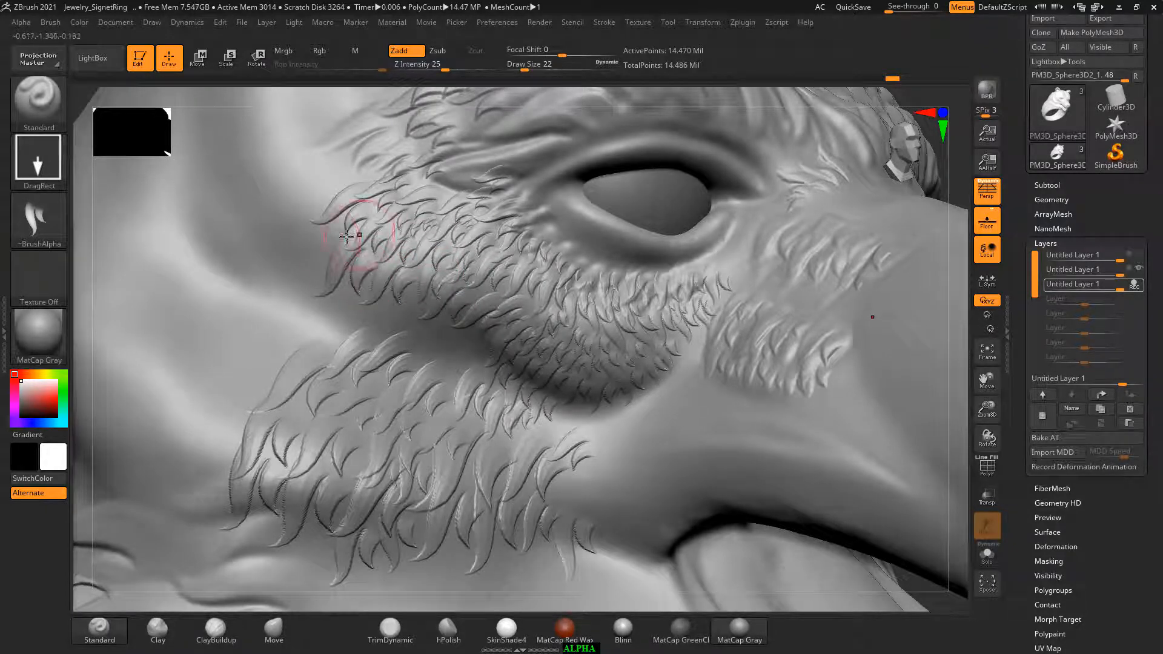
{"action": "left_click_drag", "start_coordinate": [309, 245], "coordinate": [288, 245]}
{"action": "left_click_drag", "start_coordinate": [334, 181], "coordinate": [289, 157]}
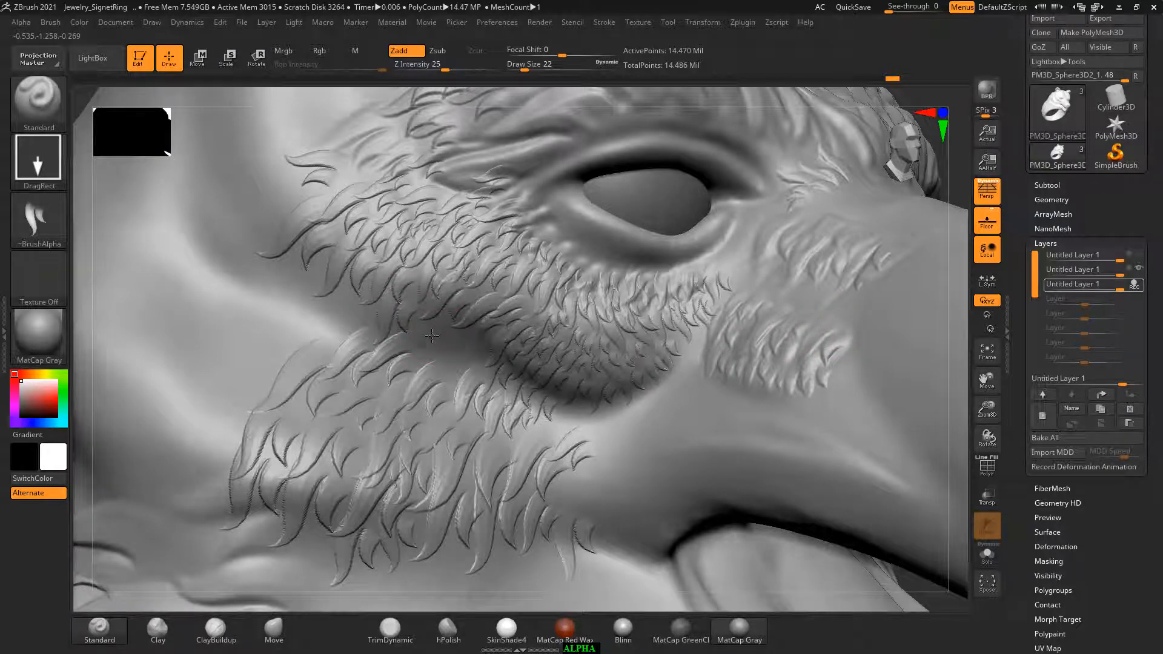
{"action": "left_click_drag", "start_coordinate": [432, 336], "coordinate": [432, 336]}
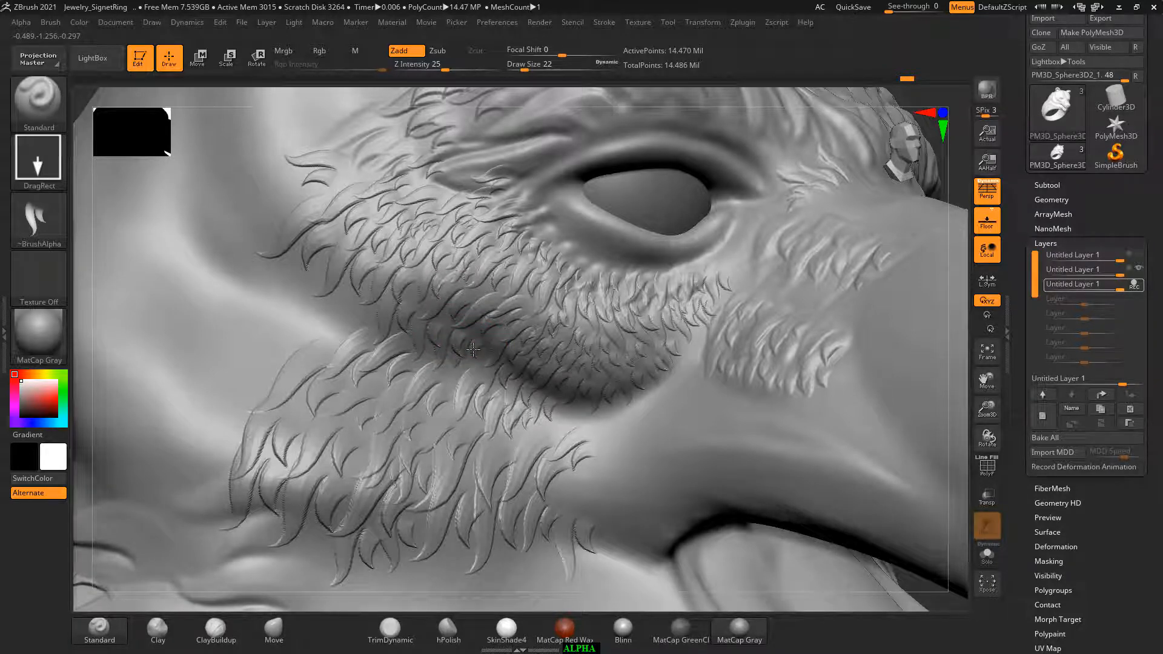
Stamp small fur tufts along the lower rim of the eye hollow, from the cheek fur up to the patches beside the muzzle.
{"action": "left_click_drag", "start_coordinate": [345, 313], "coordinate": [366, 321]}
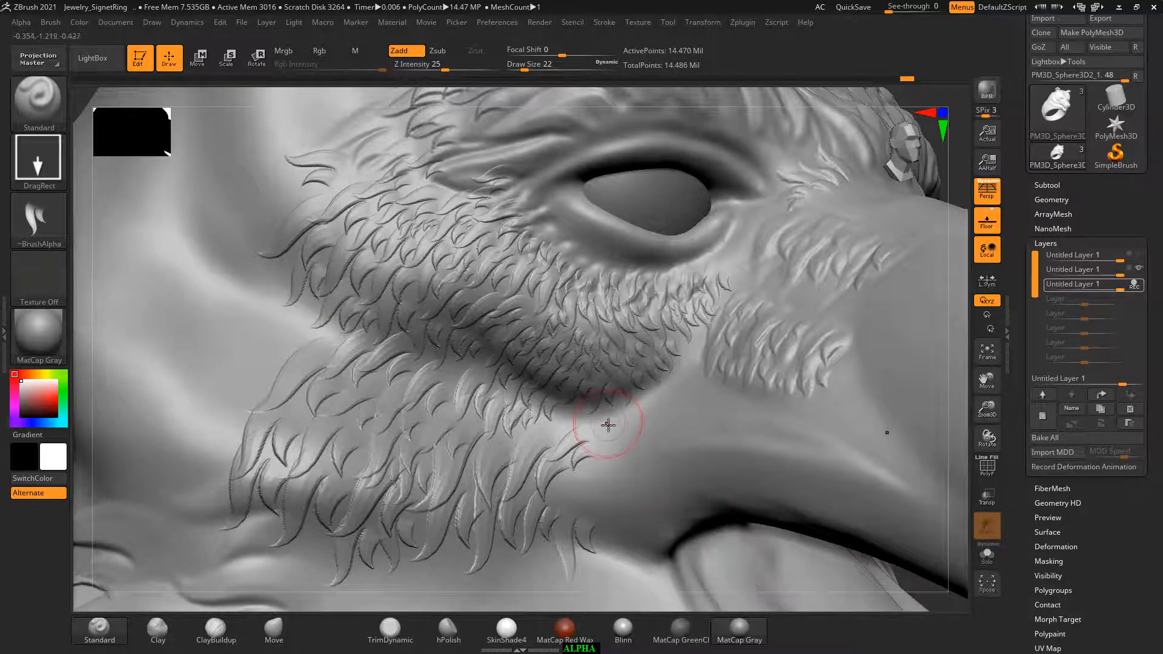
{"action": "mouse_move", "coordinate": [608, 426]}
{"action": "left_mouse_down"}
{"action": "mouse_move", "coordinate": [625, 411]}
{"action": "mouse_move", "coordinate": [639, 418]}
{"action": "mouse_move", "coordinate": [666, 373]}
{"action": "mouse_move", "coordinate": [680, 387]}
{"action": "mouse_move", "coordinate": [700, 339]}
{"action": "mouse_move", "coordinate": [677, 339]}
{"action": "left_mouse_up"}
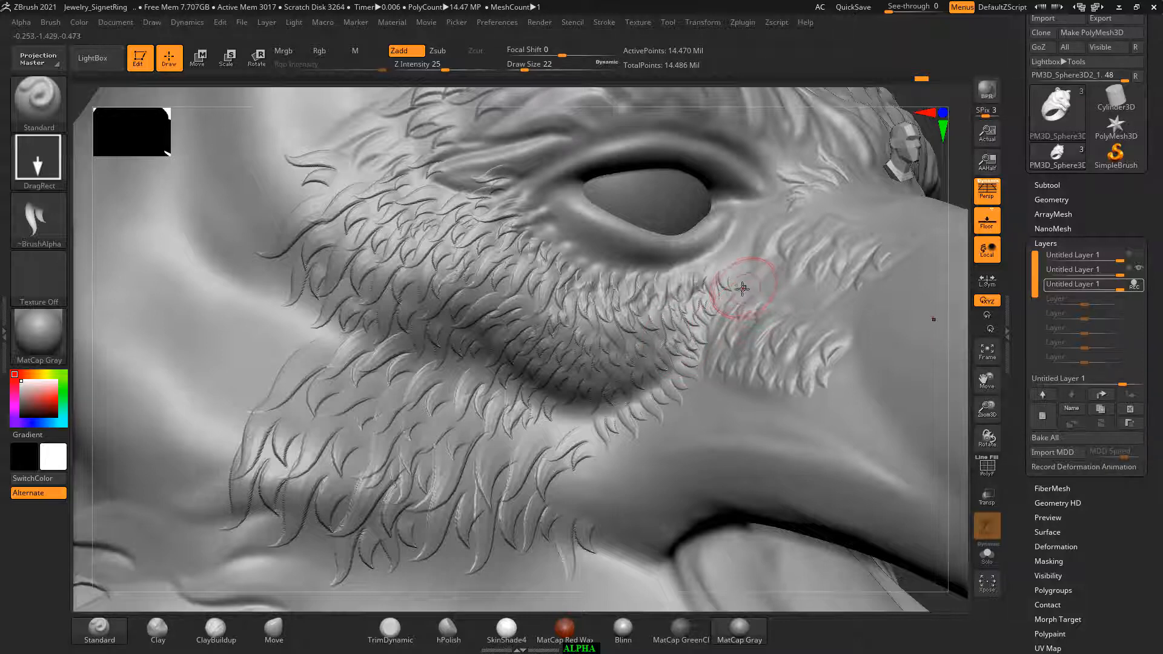
{"action": "left_click_drag", "start_coordinate": [740, 283], "coordinate": [739, 283]}
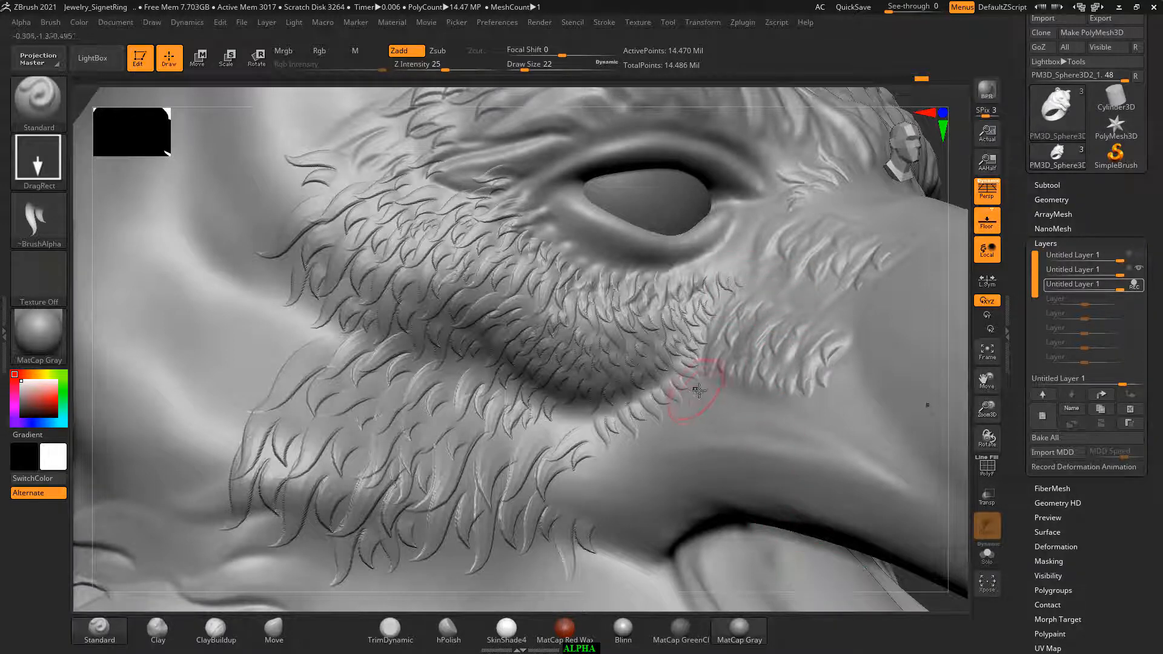
Cover the upper lip above the corner of the mouth with rows of small, closely spaced fur tufts.
{"action": "mouse_move", "coordinate": [702, 432]}
{"action": "left_mouse_down"}
{"action": "mouse_move", "coordinate": [749, 437]}
{"action": "mouse_move", "coordinate": [805, 469]}
{"action": "left_mouse_up"}
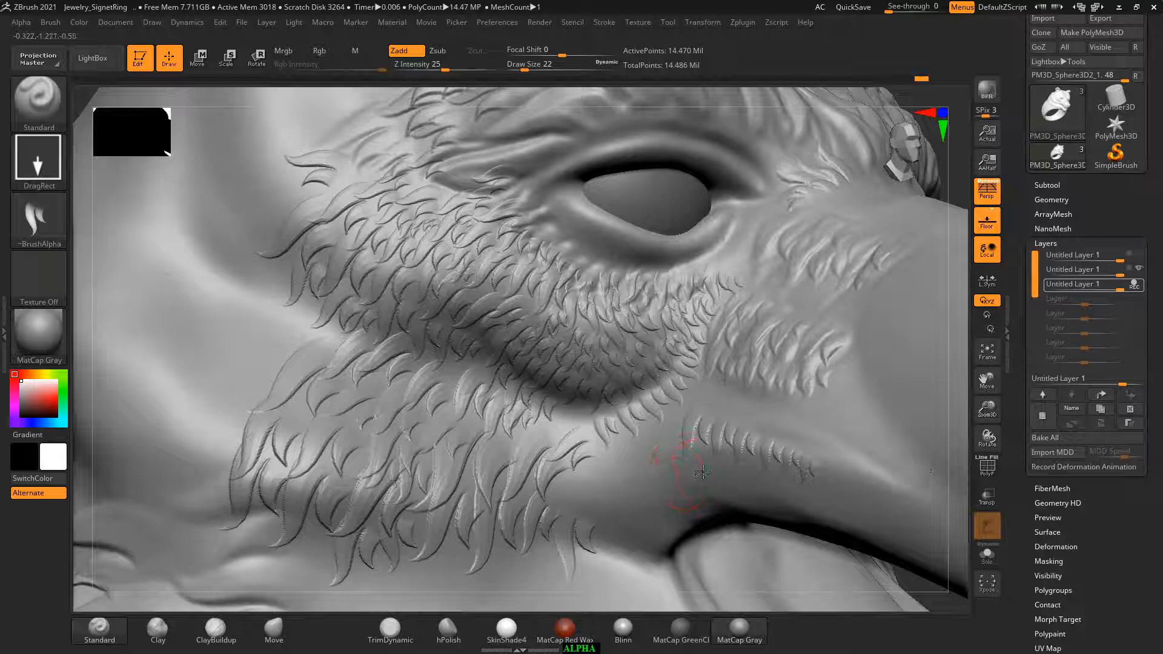
{"action": "left_click_drag", "start_coordinate": [703, 472], "coordinate": [702, 470]}
{"action": "left_click_drag", "start_coordinate": [726, 474], "coordinate": [701, 447]}
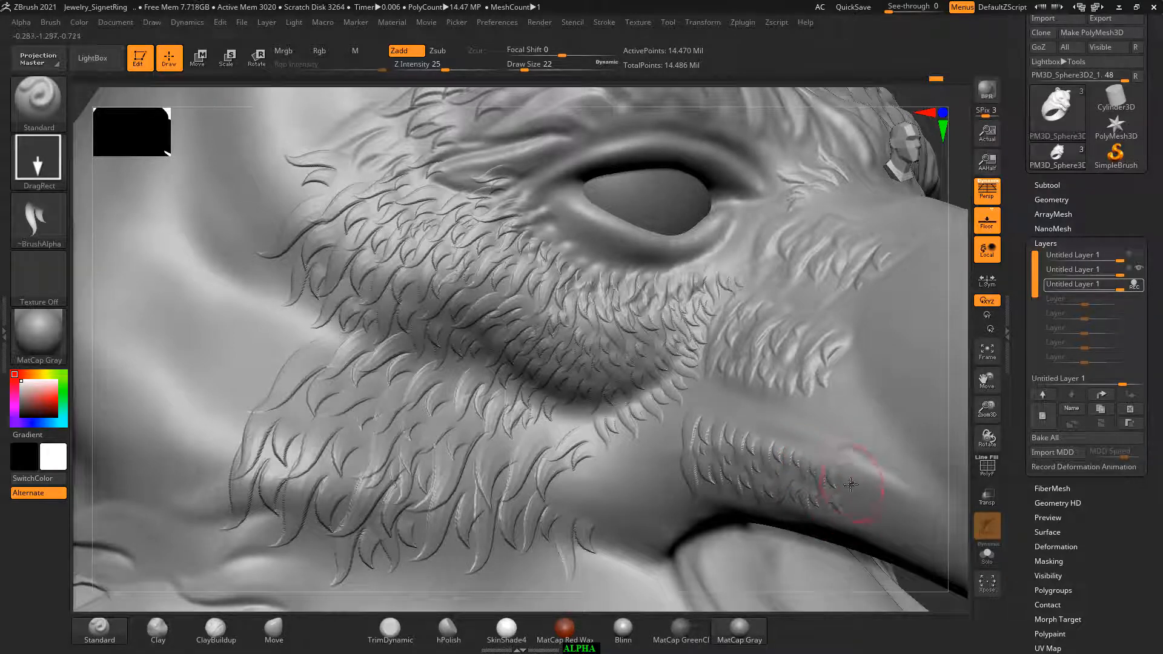
{"action": "key", "text": "f"}
{"action": "left_click_drag", "start_coordinate": [880, 448], "coordinate": [840, 523], "text": "alt"}
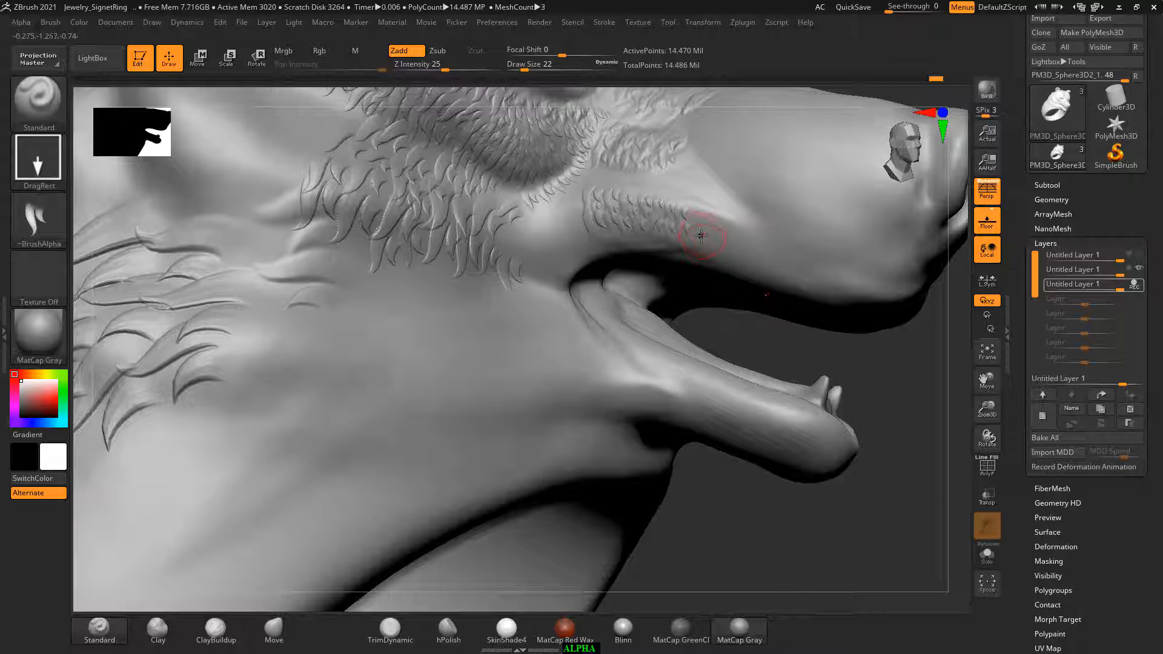
{"action": "mouse_move", "coordinate": [700, 235]}
{"action": "left_mouse_down"}
{"action": "mouse_move", "coordinate": [709, 243]}
{"action": "mouse_move", "coordinate": [722, 214]}
{"action": "mouse_move", "coordinate": [709, 215]}
{"action": "mouse_move", "coordinate": [729, 228]}
{"action": "mouse_move", "coordinate": [728, 253]}
{"action": "left_mouse_up"}
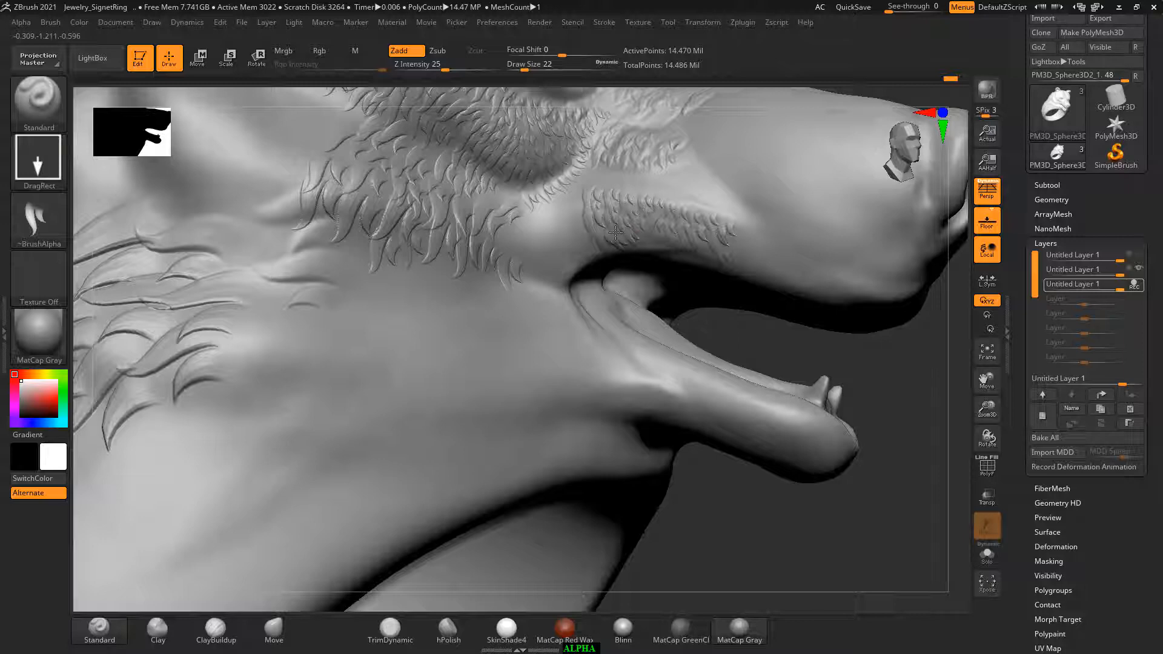
{"action": "mouse_move", "coordinate": [923, 512]}
{"action": "left_mouse_down"}
{"action": "mouse_move", "coordinate": [924, 496]}
{"action": "mouse_move", "coordinate": [910, 522]}
{"action": "left_mouse_up"}
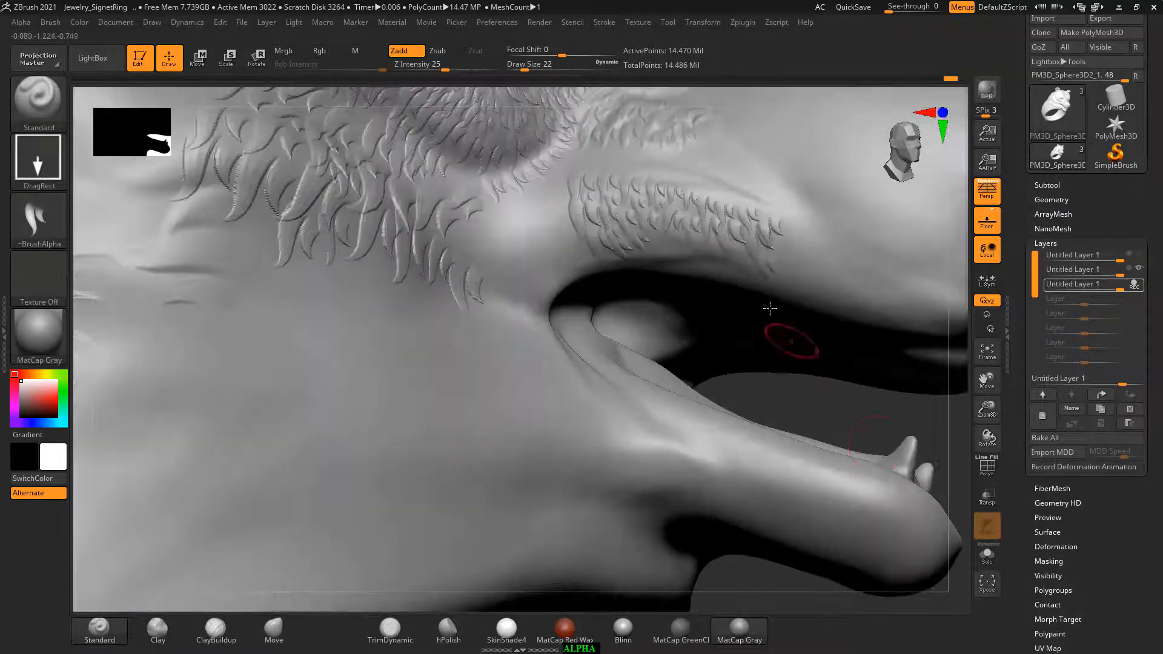
{"action": "left_click", "coordinate": [663, 250]}
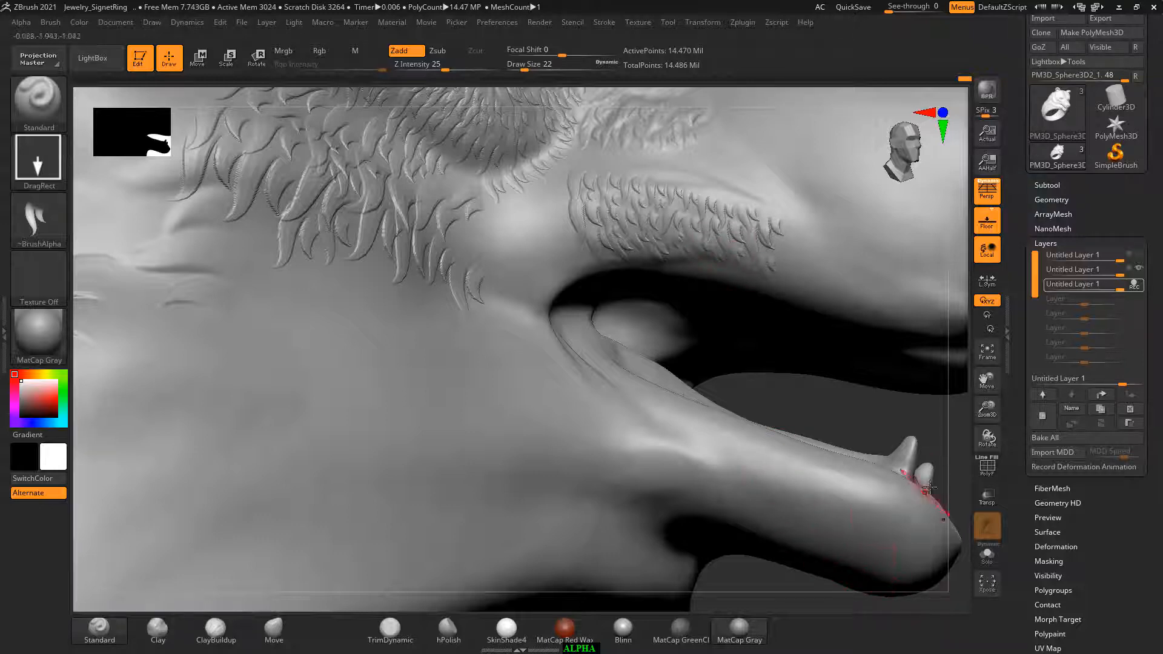
Stamp a band of small tufts from behind the corner of the mouth down along the base of the lower jaw.
{"action": "key", "text": "f"}
{"action": "mouse_move", "coordinate": [933, 470]}
{"action": "left_mouse_down"}
{"action": "mouse_move", "coordinate": [891, 488]}
{"action": "mouse_move", "coordinate": [870, 428]}
{"action": "mouse_move", "coordinate": [904, 455]}
{"action": "mouse_move", "coordinate": [881, 420]}
{"action": "mouse_move", "coordinate": [933, 479]}
{"action": "left_mouse_up"}
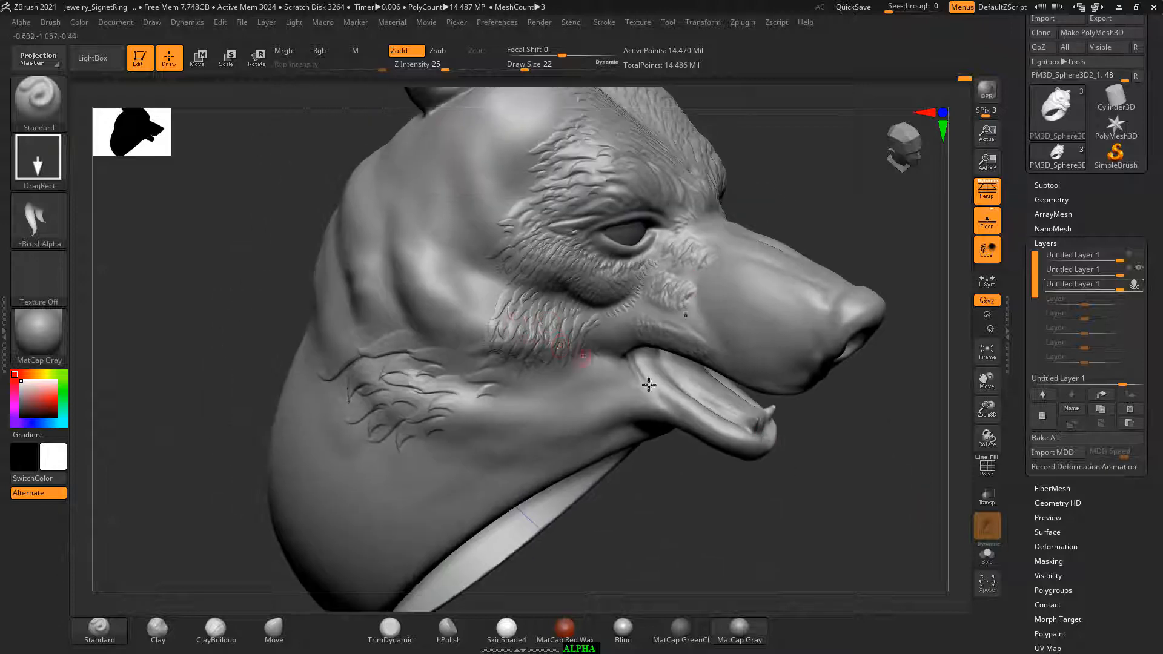
{"action": "left_click_drag", "start_coordinate": [865, 454], "coordinate": [833, 470]}
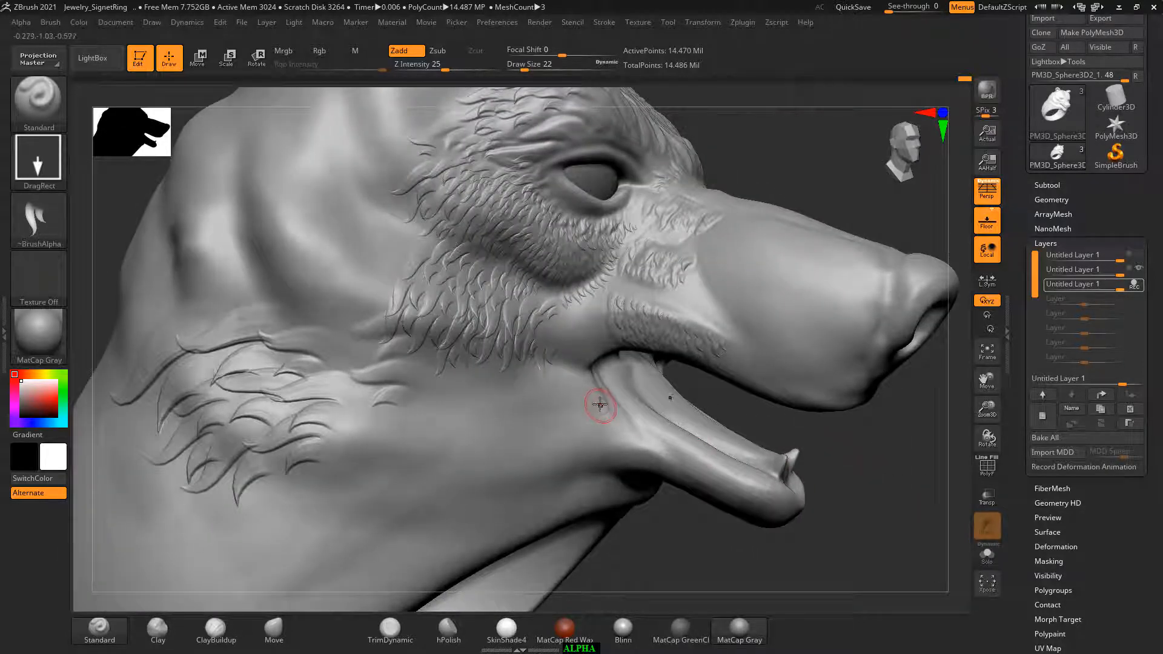
{"action": "left_click_drag", "start_coordinate": [921, 456], "coordinate": [863, 464]}
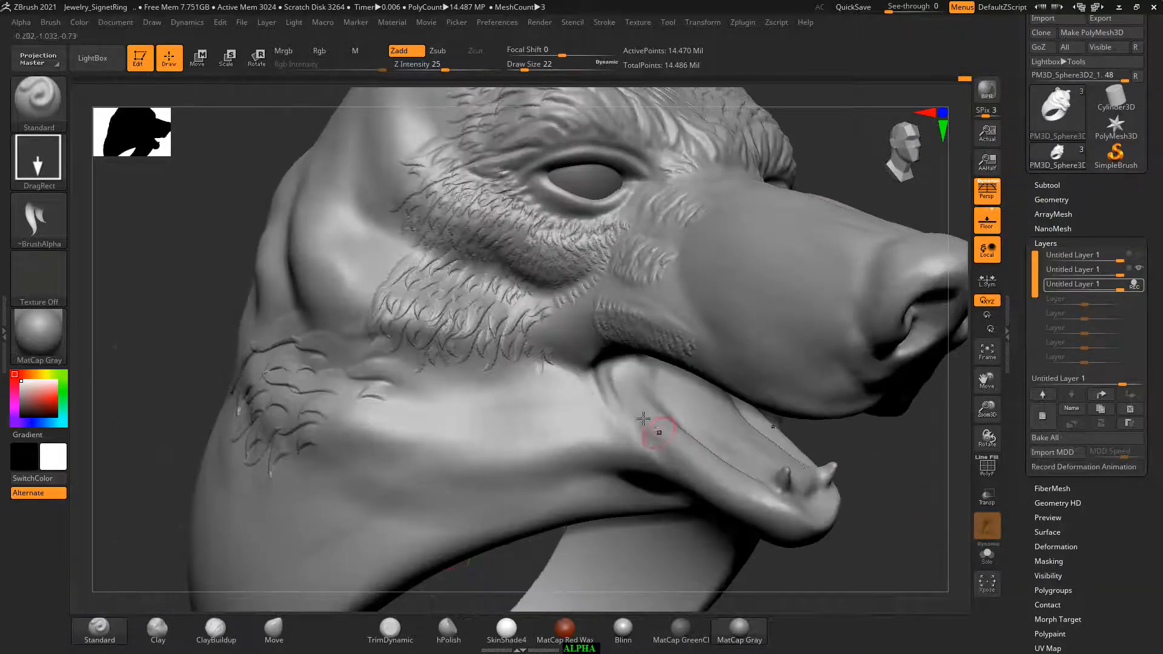
{"action": "mouse_move", "coordinate": [591, 395]}
{"action": "left_mouse_down"}
{"action": "mouse_move", "coordinate": [587, 412]}
{"action": "mouse_move", "coordinate": [631, 462]}
{"action": "left_mouse_up"}
{"action": "left_click_drag", "start_coordinate": [906, 485], "coordinate": [896, 433]}
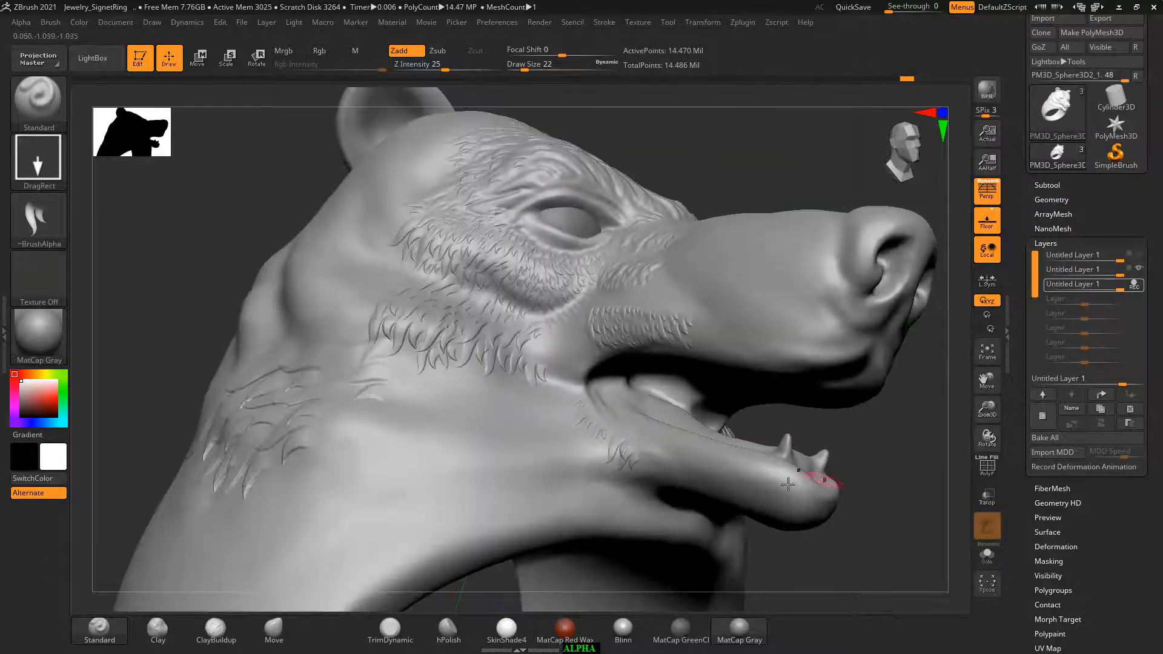
{"action": "left_click_drag", "start_coordinate": [636, 458], "coordinate": [648, 463]}
{"action": "key", "text": "ctrl+z"}
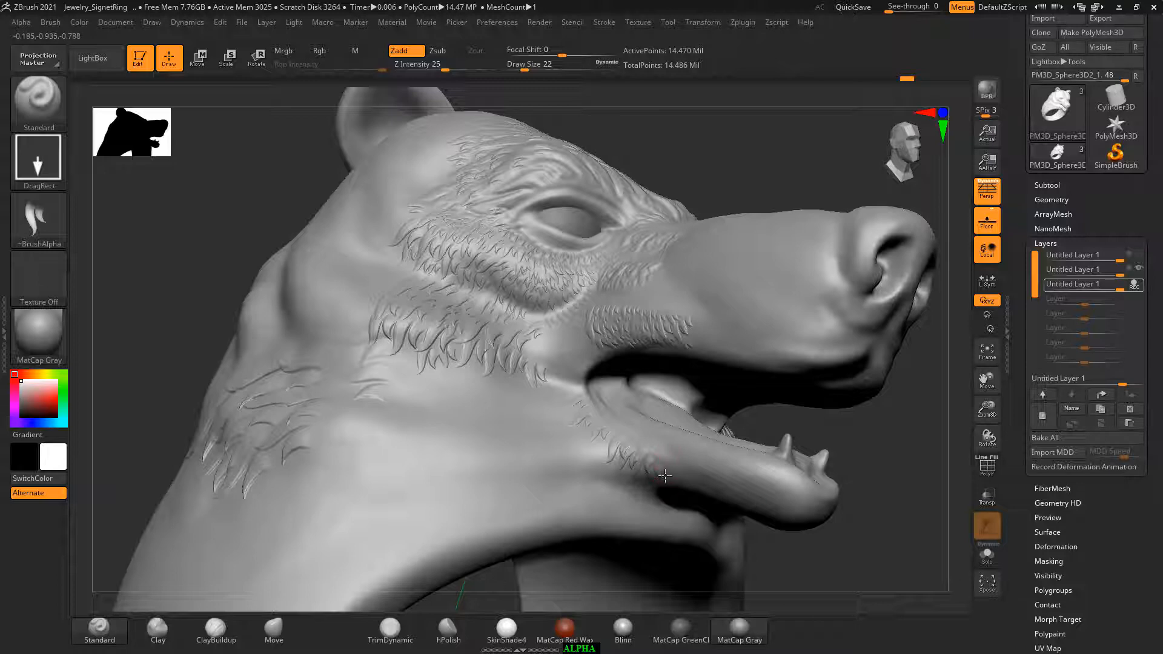
{"action": "left_click_drag", "start_coordinate": [888, 507], "coordinate": [896, 534]}
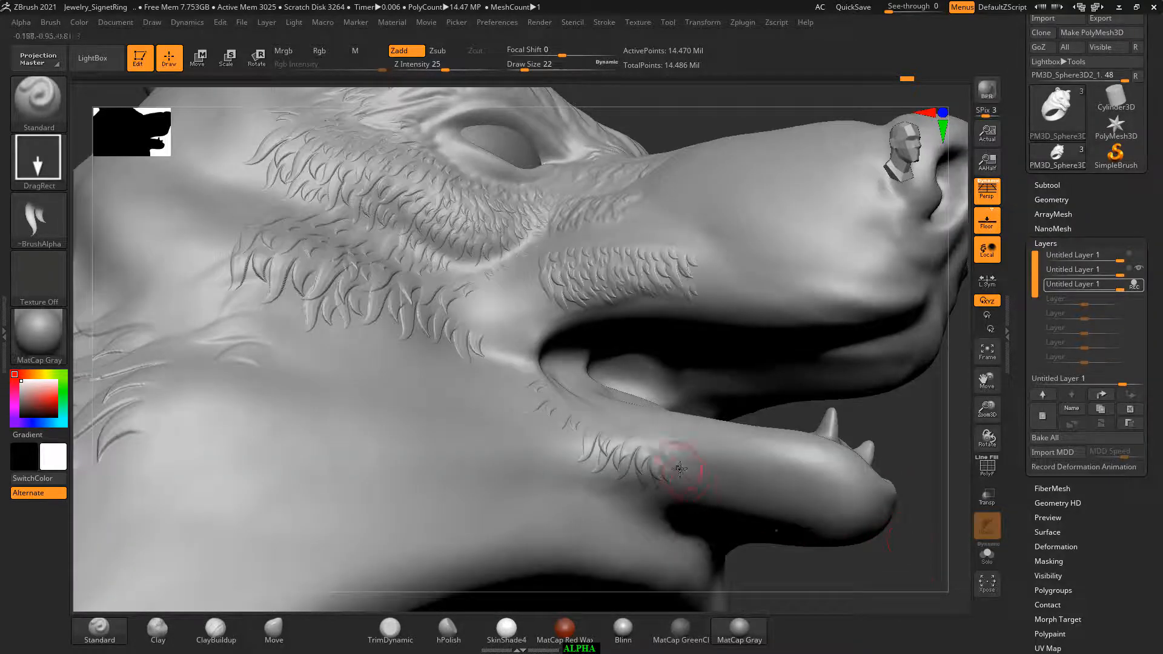
{"action": "left_click_drag", "start_coordinate": [680, 468], "coordinate": [683, 480]}
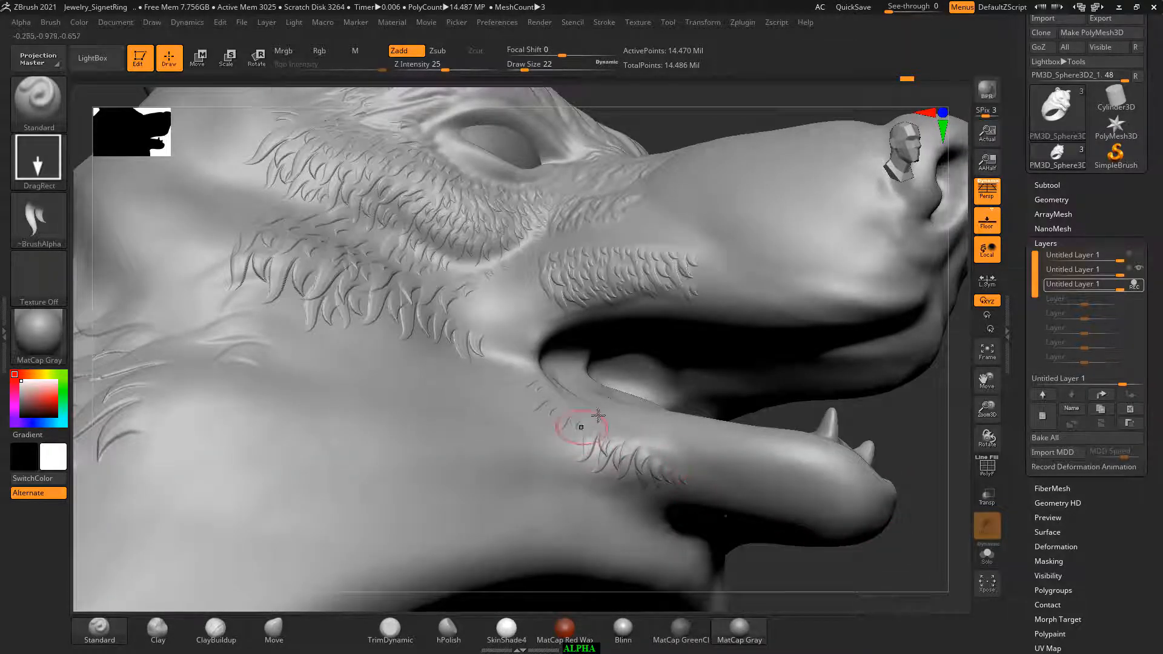
{"action": "left_click_drag", "start_coordinate": [938, 455], "coordinate": [928, 489]}
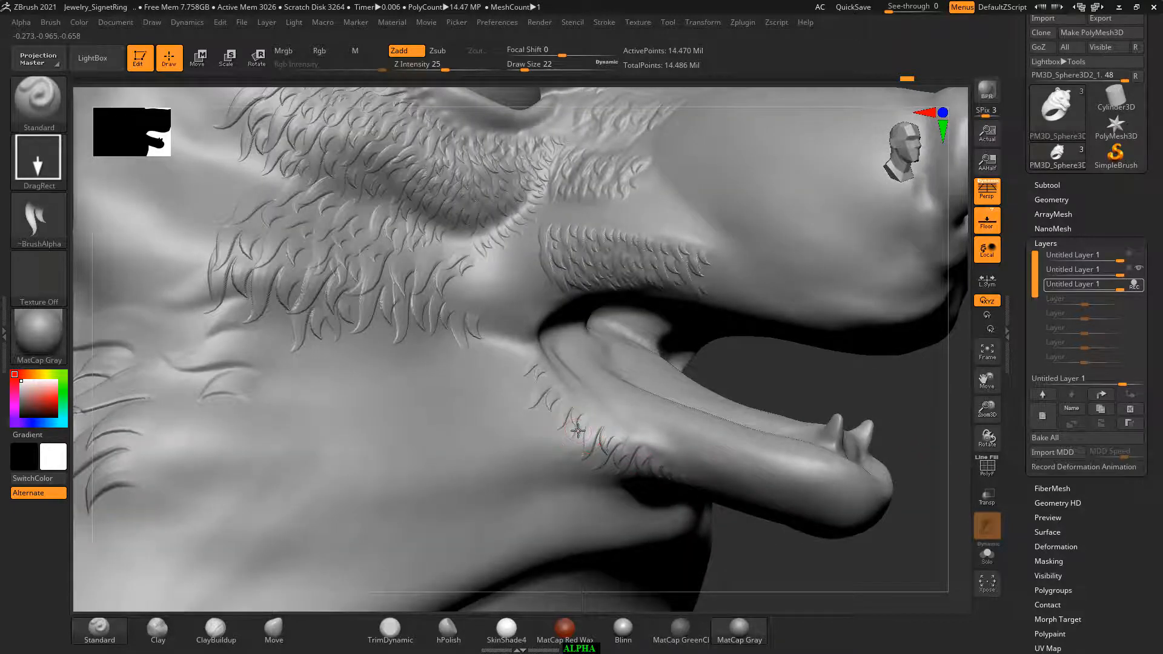
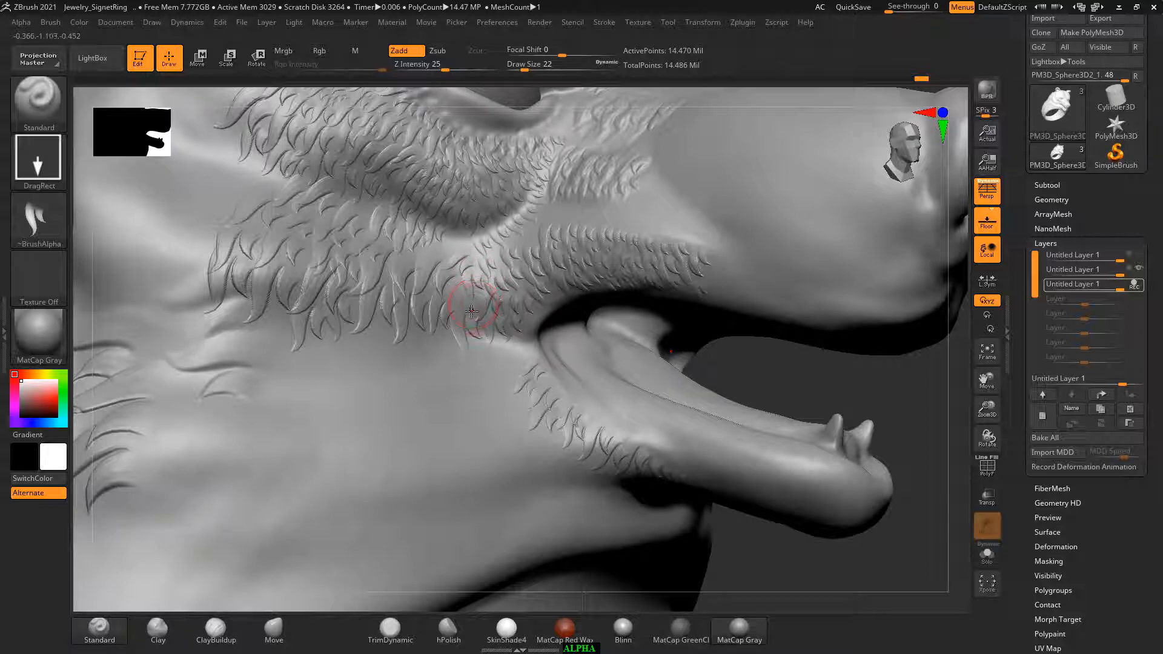
Fill the bare gap above the mouth corner with fine tufts, joining the cheek, under-eye and upper lip fur.
{"action": "left_click_drag", "start_coordinate": [737, 394], "coordinate": [755, 406], "text": "ctrl"}
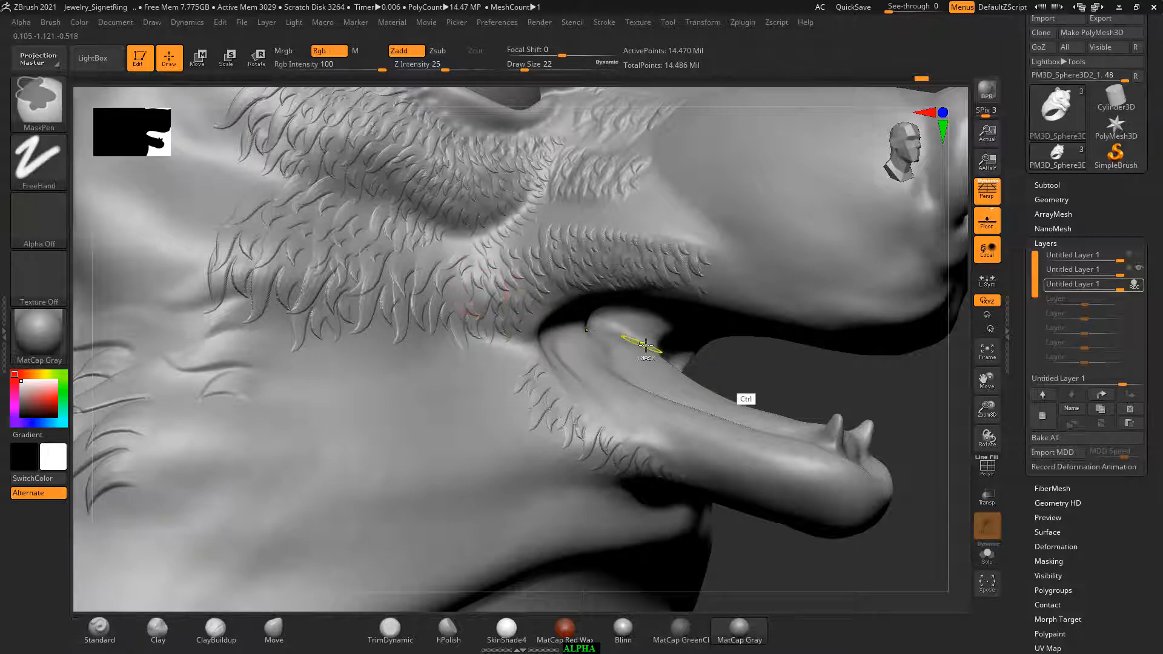
{"action": "left_click_drag", "start_coordinate": [798, 364], "coordinate": [745, 392], "text": "alt"}
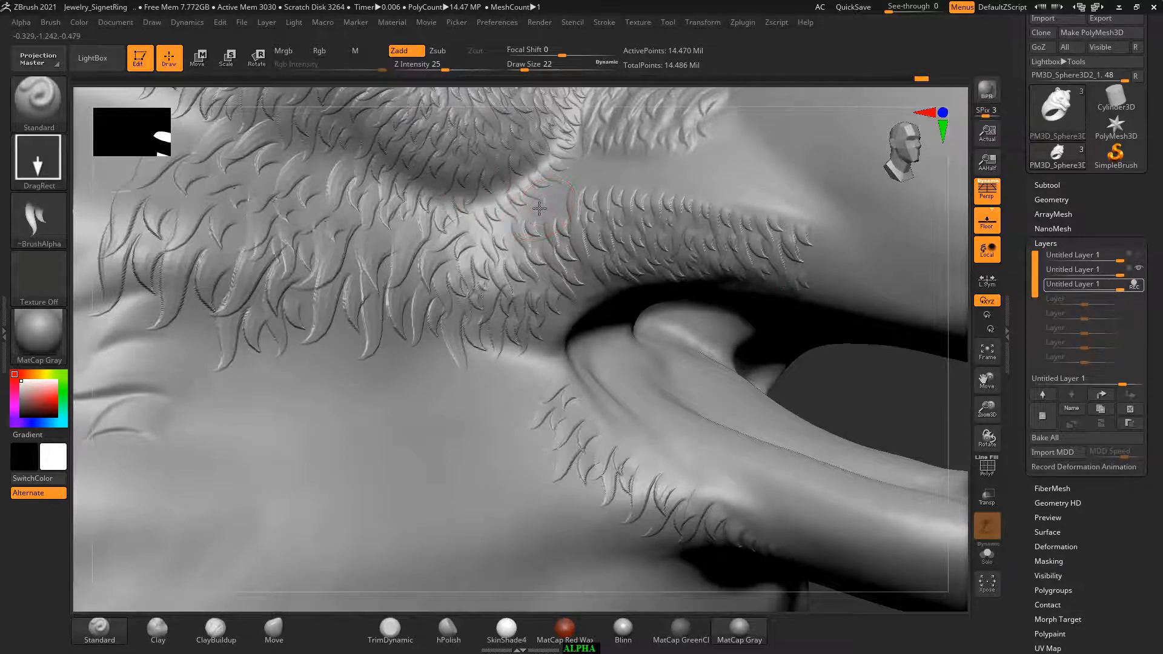
{"action": "left_click_drag", "start_coordinate": [539, 209], "coordinate": [553, 195]}
Place a few sparse, longer tufts behind the cheek fur and up toward the side of the head.
{"action": "key", "text": "f"}
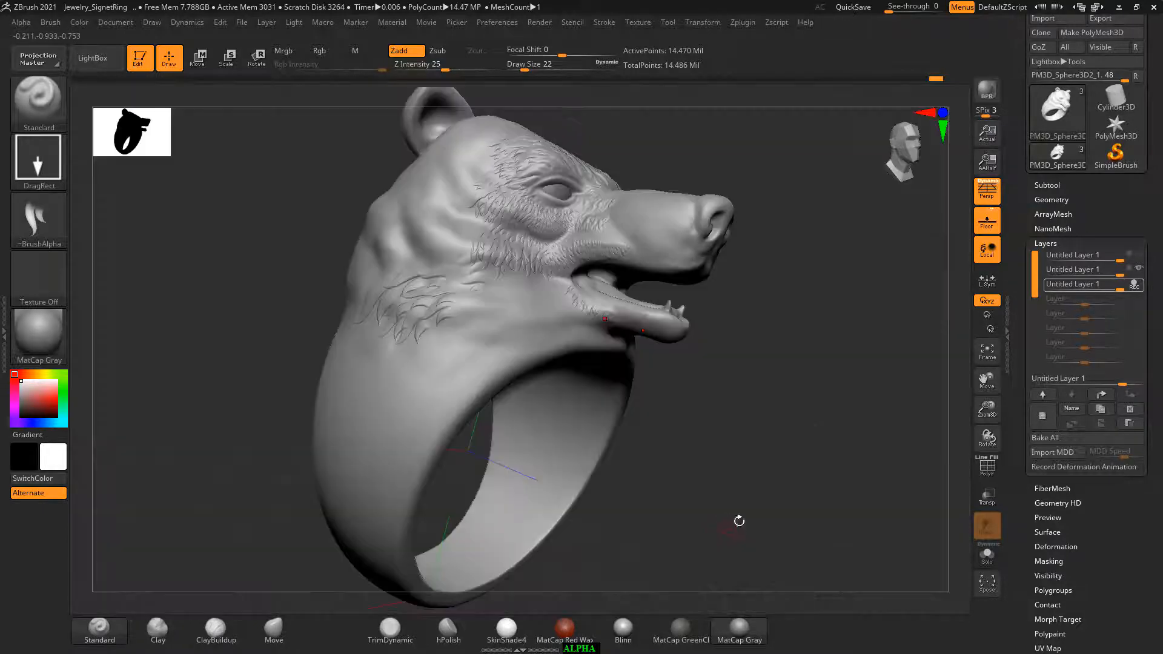
{"action": "left_click_drag", "start_coordinate": [739, 521], "coordinate": [848, 528]}
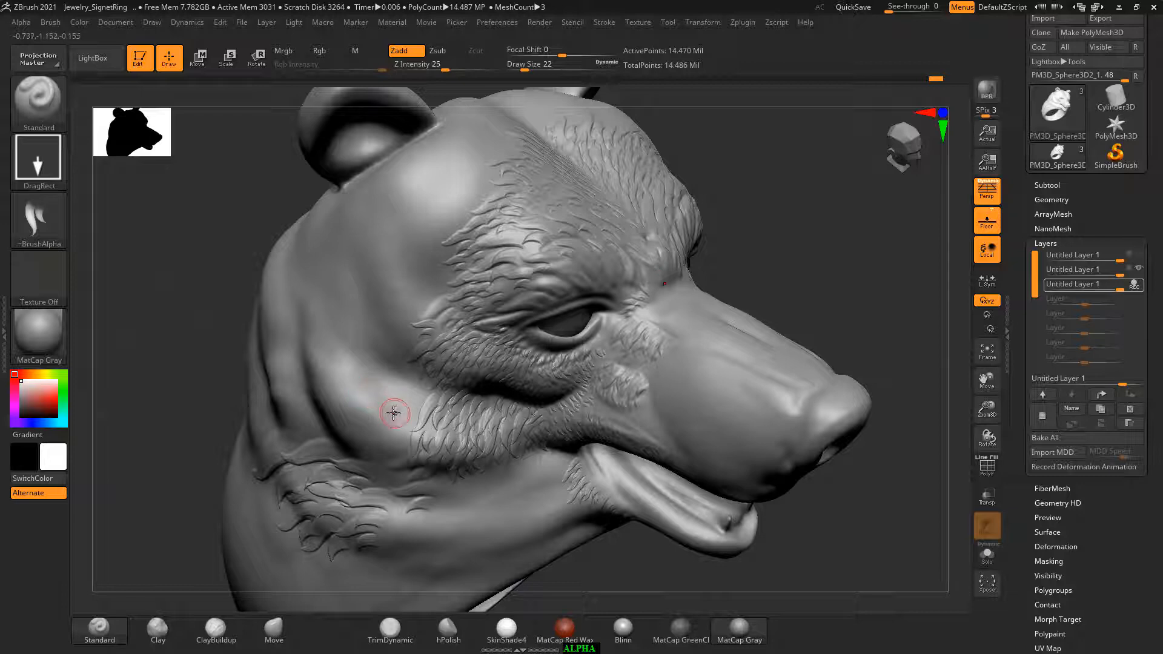
{"action": "left_click_drag", "start_coordinate": [392, 412], "coordinate": [376, 431]}
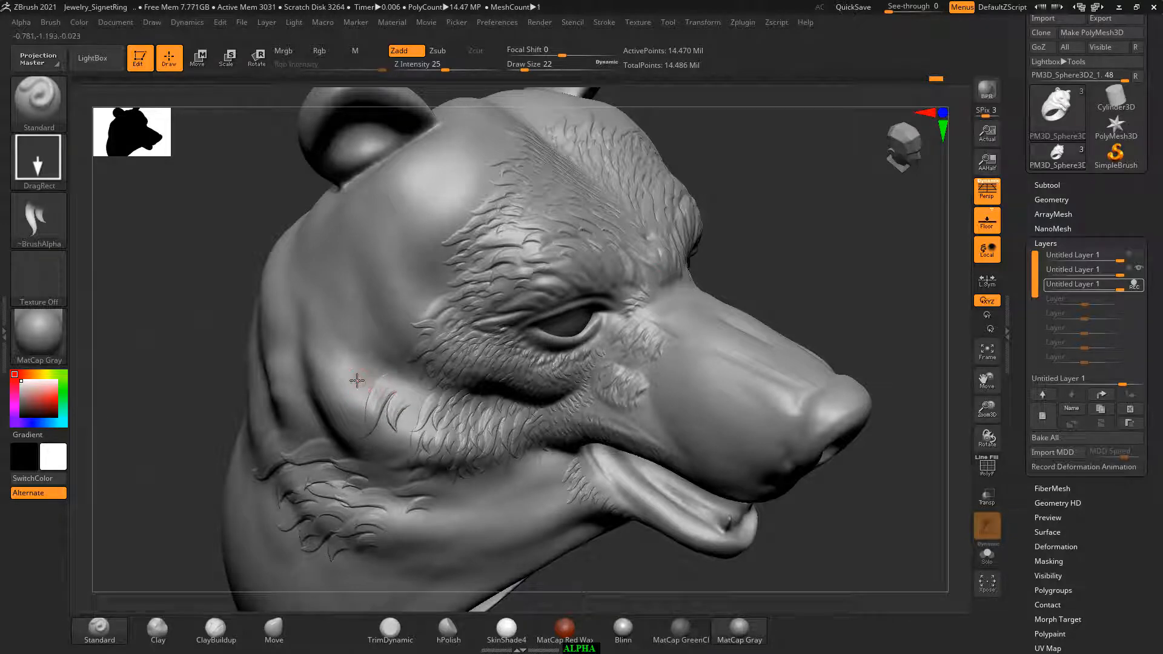
{"action": "left_click_drag", "start_coordinate": [354, 381], "coordinate": [332, 398]}
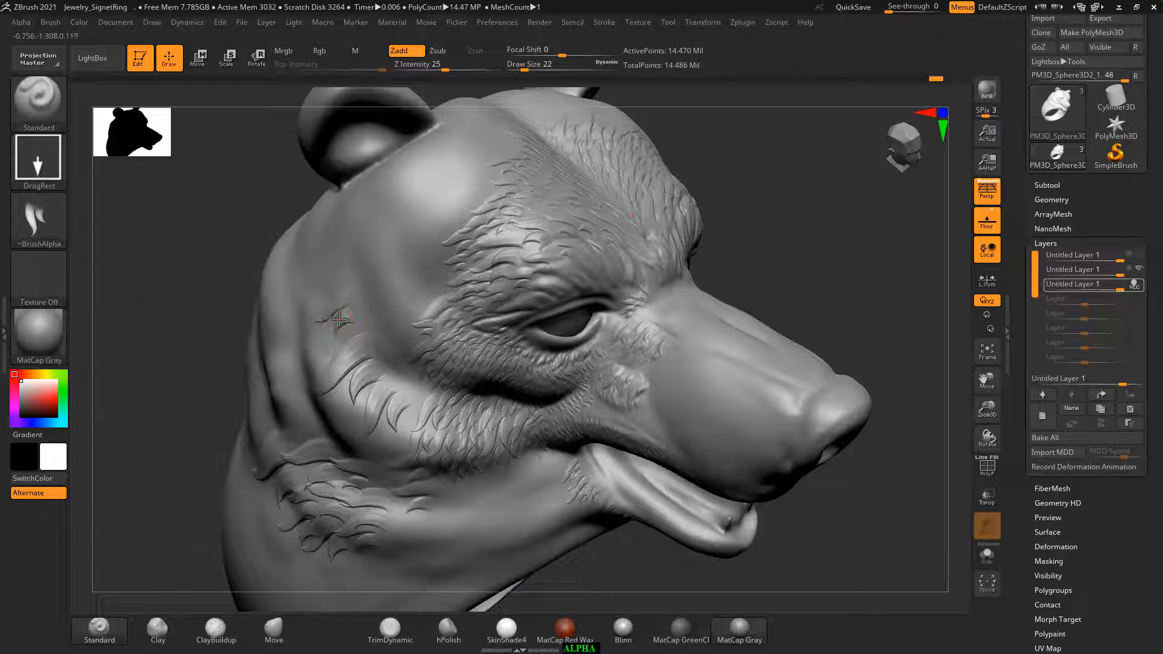
Extend the eye and brow fur back over the temple and fill the space between it and the sparse tufts behind the cheek.
{"action": "left_click_drag", "start_coordinate": [766, 218], "coordinate": [828, 197]}
{"action": "left_click_drag", "start_coordinate": [823, 244], "coordinate": [909, 219], "text": "alt"}
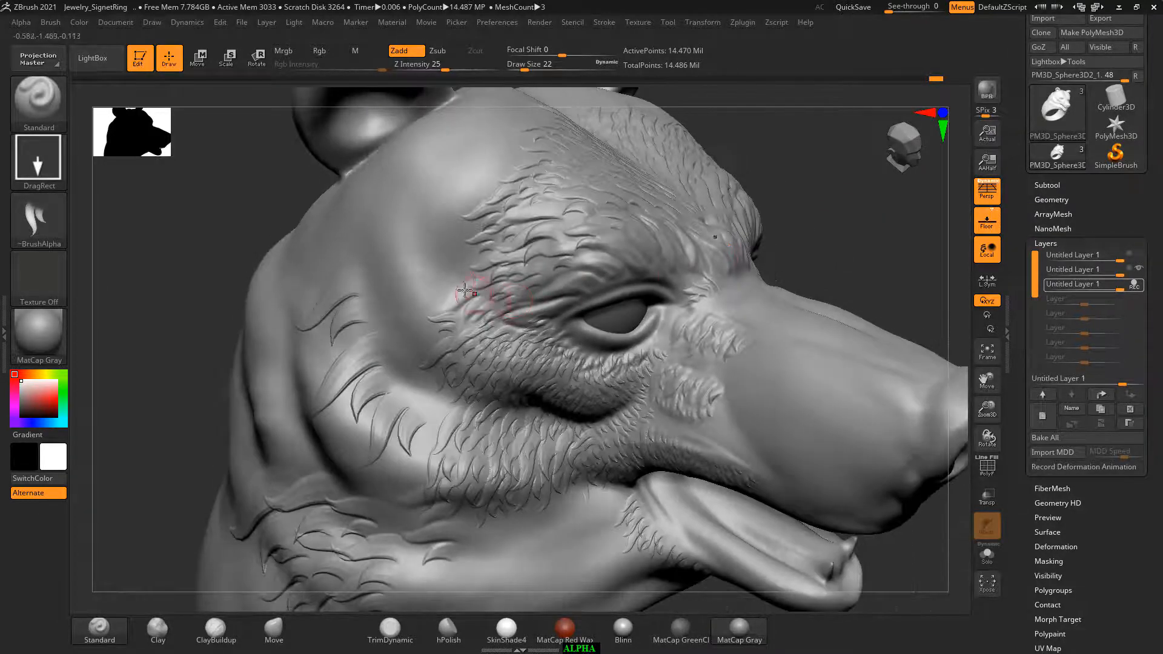
{"action": "left_click_drag", "start_coordinate": [418, 320], "coordinate": [417, 321]}
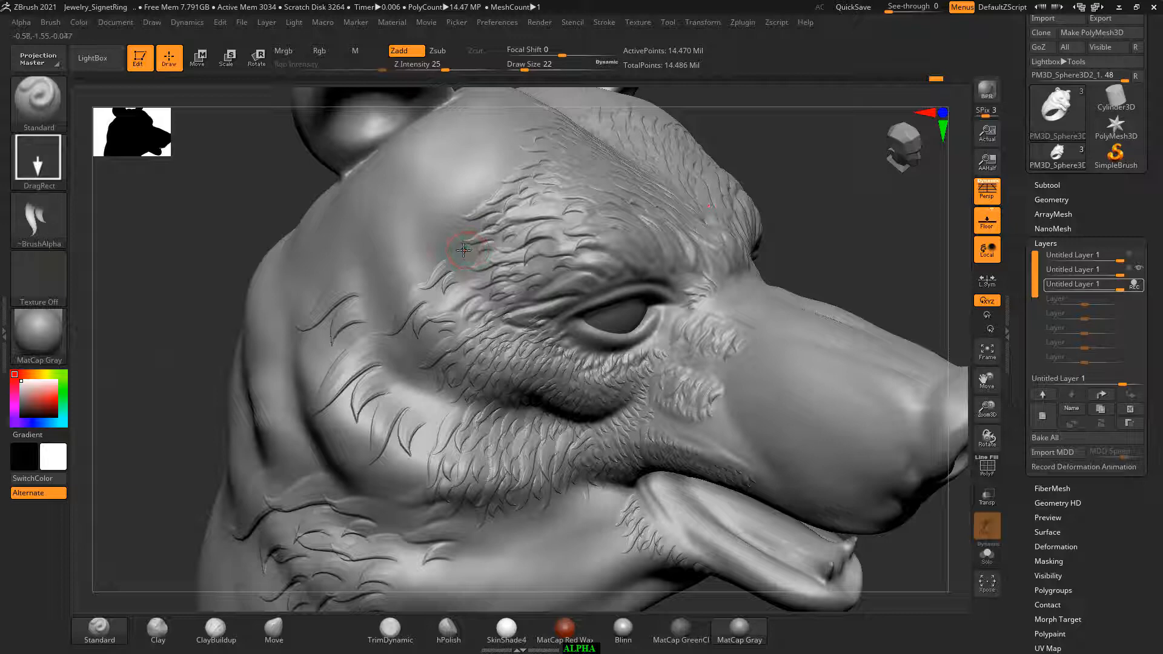
{"action": "mouse_move", "coordinate": [463, 248]}
{"action": "left_mouse_down"}
{"action": "mouse_move", "coordinate": [432, 247]}
{"action": "mouse_move", "coordinate": [434, 258]}
{"action": "mouse_move", "coordinate": [376, 287]}
{"action": "left_mouse_up"}
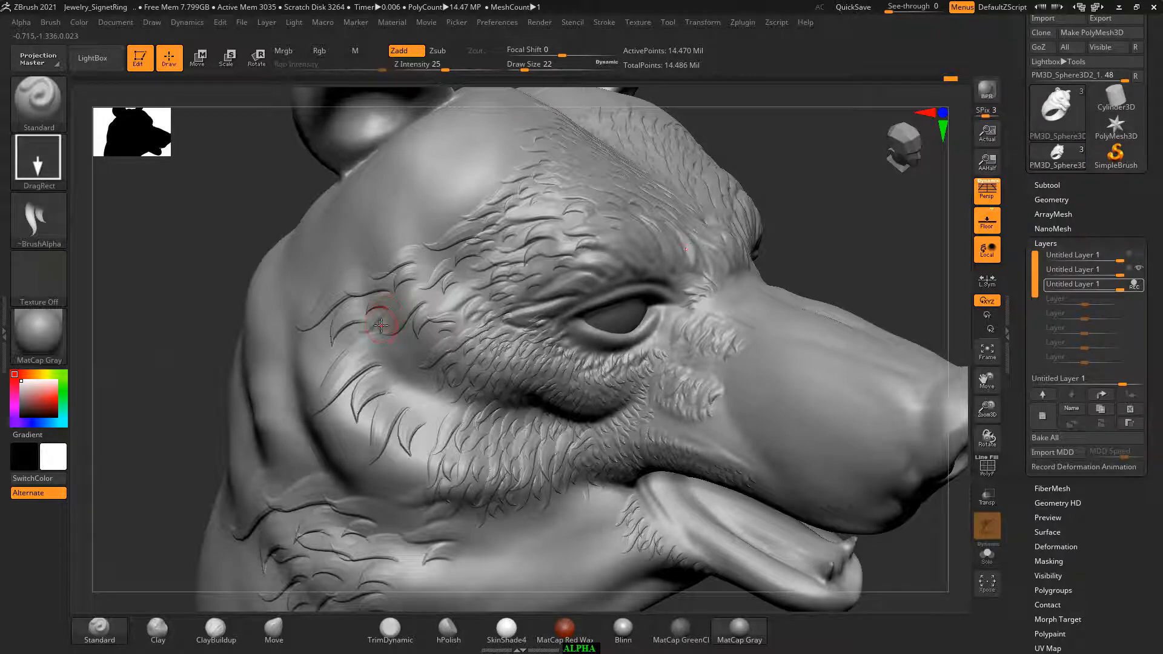
{"action": "left_click_drag", "start_coordinate": [381, 325], "coordinate": [418, 318]}
{"action": "left_click_drag", "start_coordinate": [795, 236], "coordinate": [832, 273]}
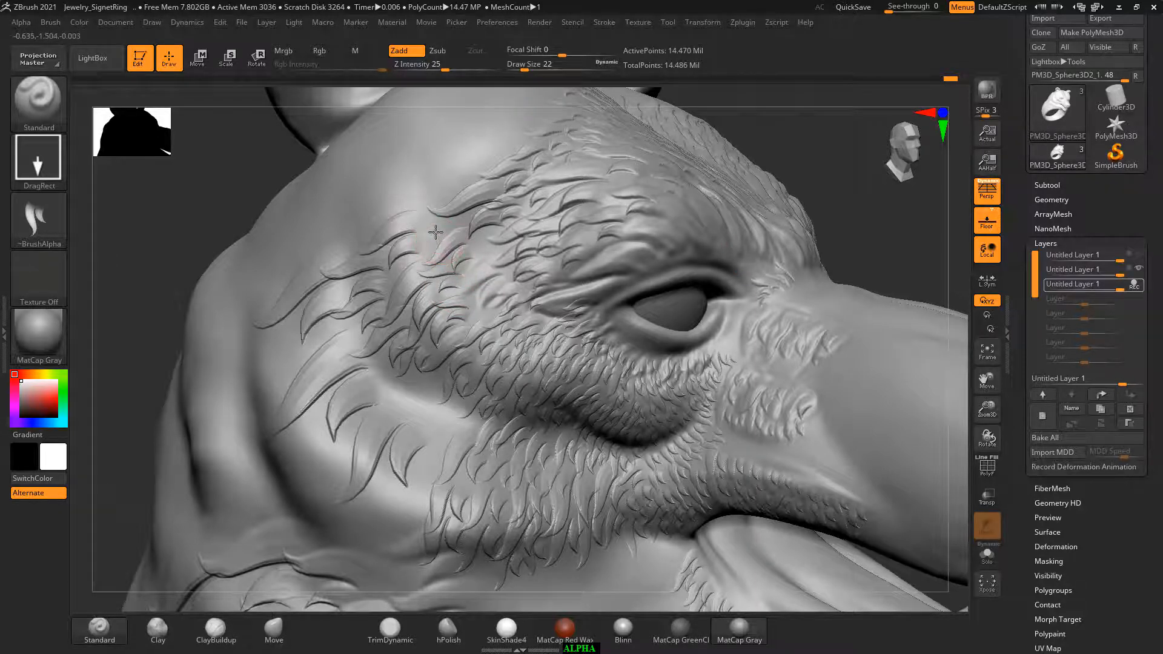
{"action": "left_click_drag", "start_coordinate": [436, 232], "coordinate": [438, 250]}
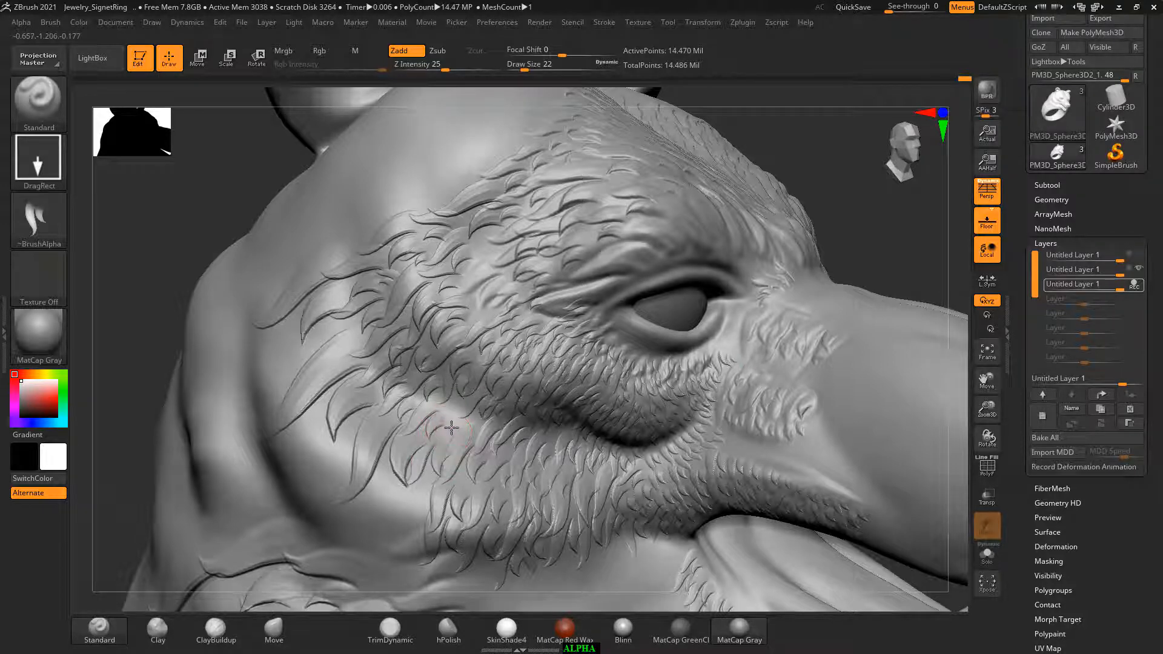
{"action": "left_click_drag", "start_coordinate": [452, 428], "coordinate": [457, 402]}
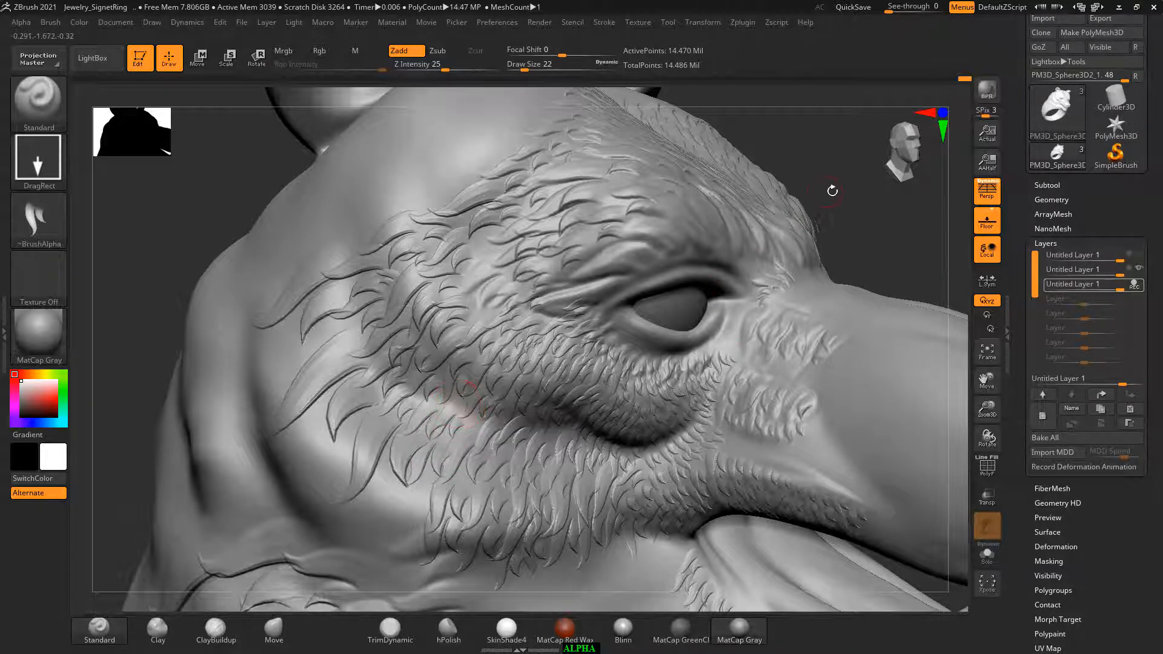
Increase the draw size to 34 and stamp larger tufts over the back of the cheek, filling the gaps between the long strands.
{"action": "mouse_move", "coordinate": [857, 234]}
{"action": "left_mouse_down", "text": "alt"}
{"action": "mouse_move", "coordinate": [856, 202]}
{"action": "mouse_move", "coordinate": [839, 200]}
{"action": "mouse_move", "coordinate": [898, 265]}
{"action": "left_mouse_up", "text": "alt"}
{"action": "left_click_drag", "start_coordinate": [352, 408], "coordinate": [386, 438]}
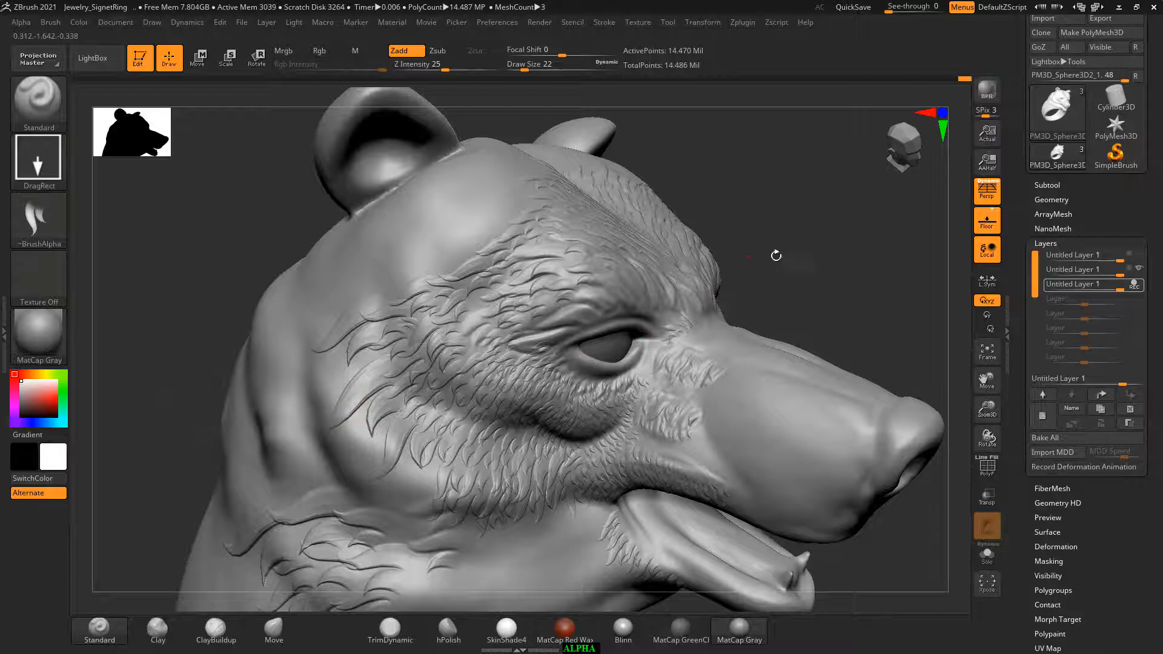
{"action": "left_click_drag", "start_coordinate": [808, 244], "coordinate": [774, 254]}
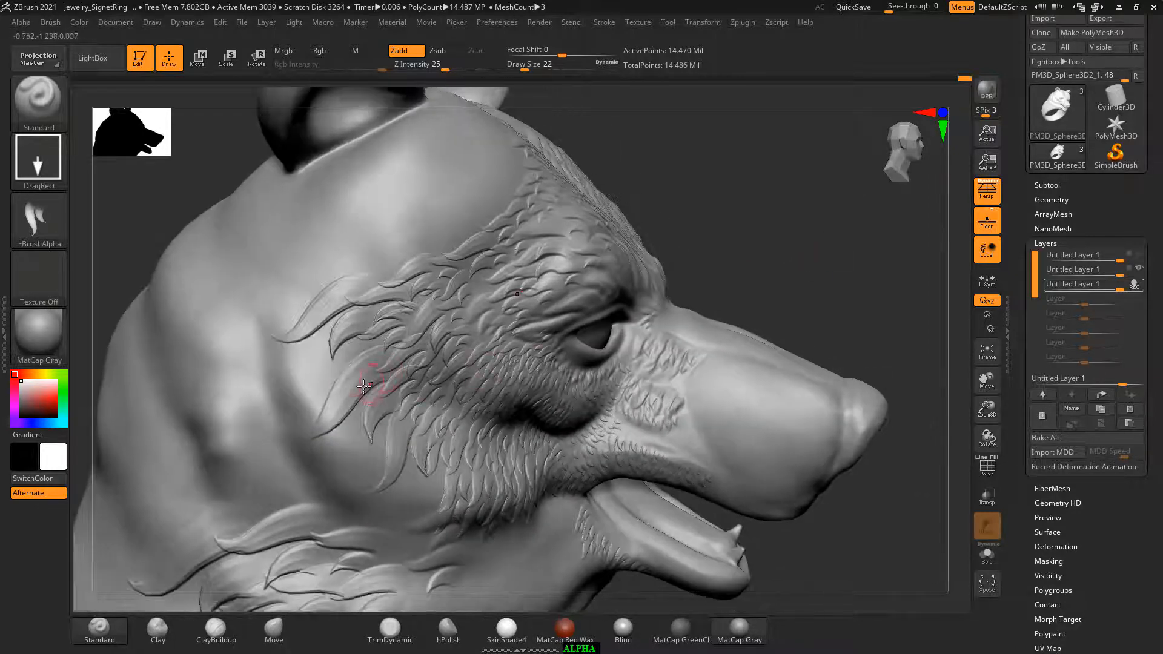
{"action": "key", "text": "bracketright"}
{"action": "mouse_move", "coordinate": [306, 369]}
{"action": "left_mouse_down"}
{"action": "mouse_move", "coordinate": [324, 391]}
{"action": "mouse_move", "coordinate": [355, 371]}
{"action": "left_mouse_up"}
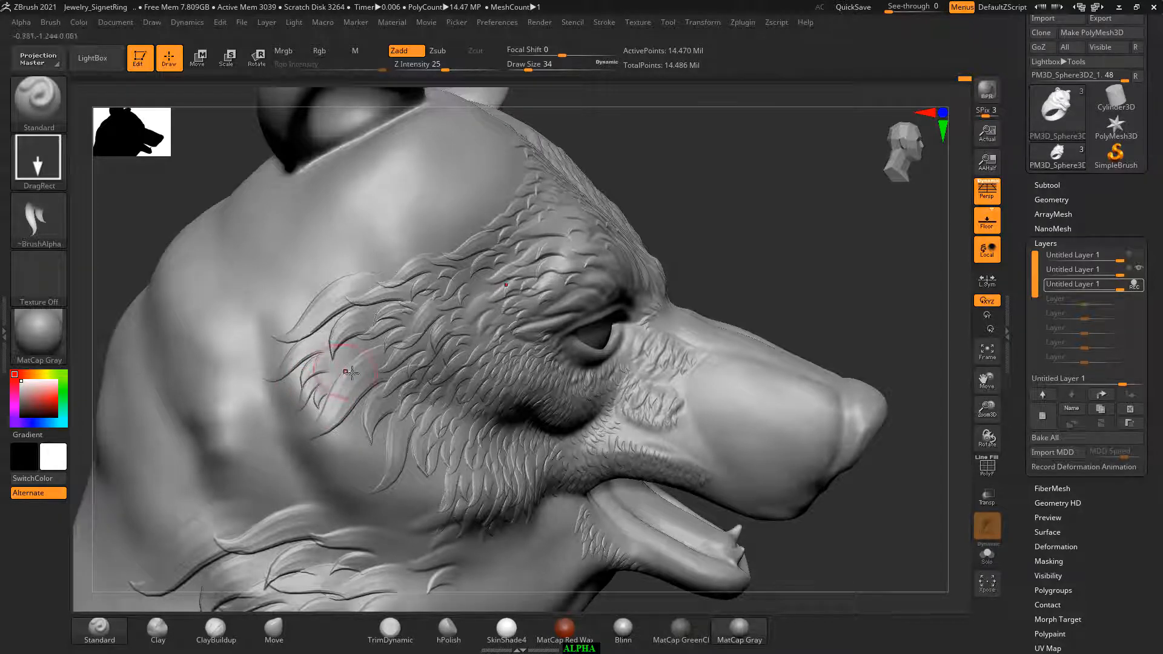
{"action": "mouse_move", "coordinate": [353, 440]}
{"action": "left_mouse_down"}
{"action": "mouse_move", "coordinate": [369, 425]}
{"action": "mouse_move", "coordinate": [390, 433]}
{"action": "left_mouse_up"}
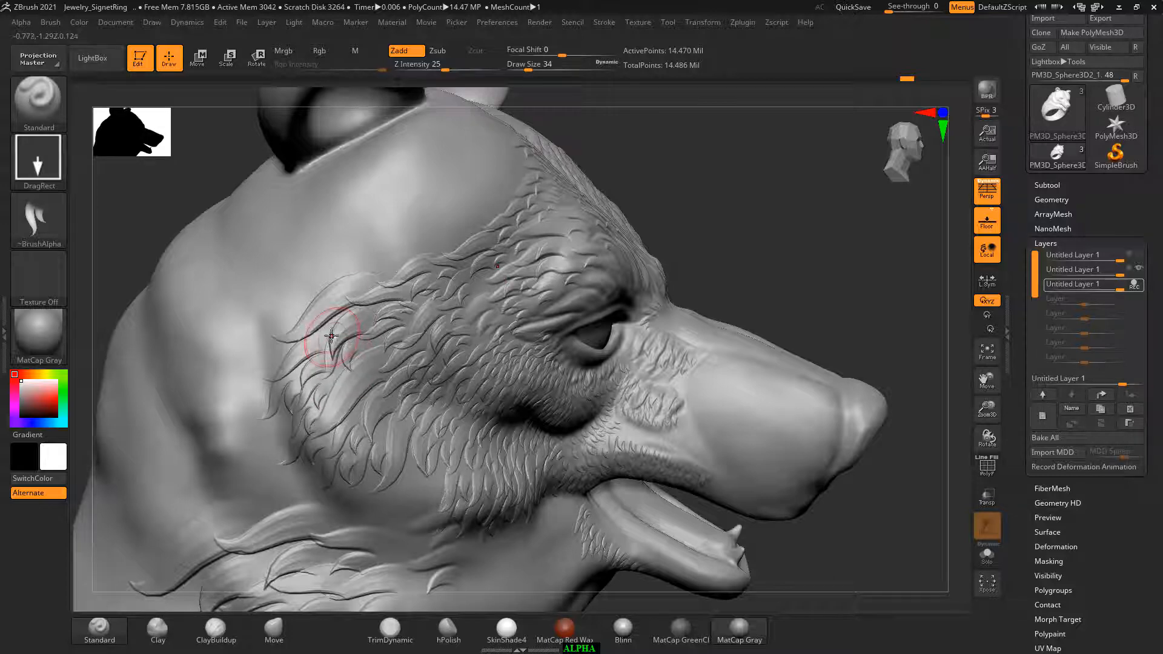
{"action": "mouse_move", "coordinate": [678, 175]}
{"action": "left_mouse_down"}
{"action": "mouse_move", "coordinate": [733, 161]}
{"action": "mouse_move", "coordinate": [847, 234]}
{"action": "left_mouse_up"}
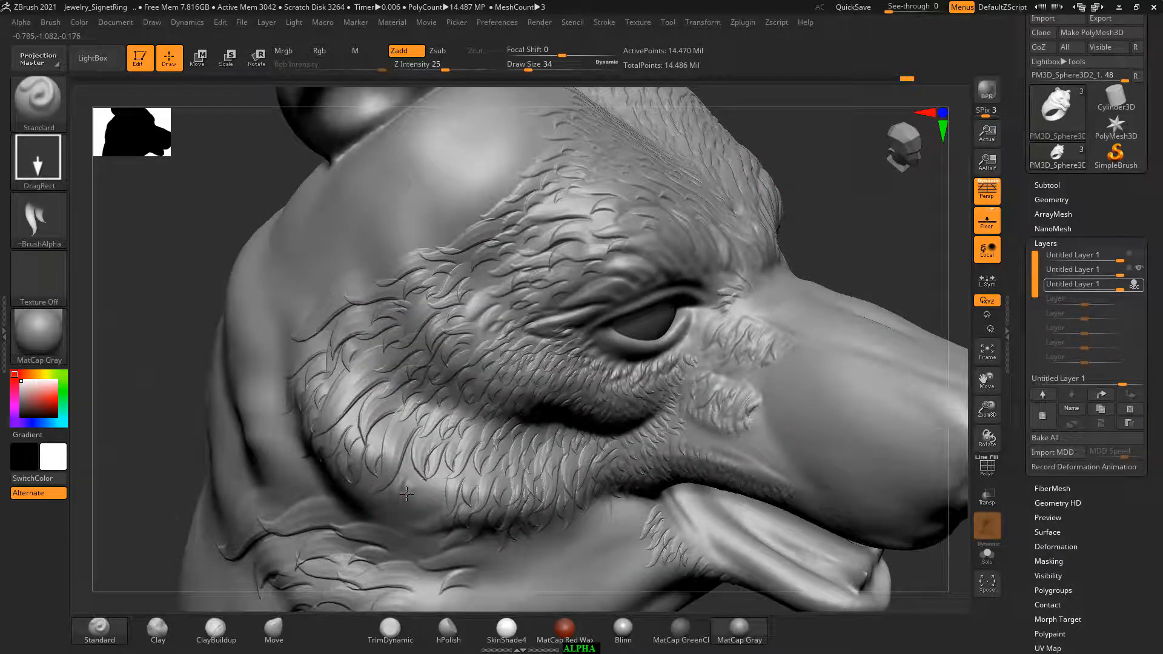
Stamp more tufts along the lower back edge of the cheek, filling the remaining gaps in the cheek fur.
{"action": "left_click_drag", "start_coordinate": [407, 494], "coordinate": [429, 502]}
{"action": "mouse_move", "coordinate": [894, 235]}
{"action": "left_mouse_down"}
{"action": "mouse_move", "coordinate": [883, 228]}
{"action": "mouse_move", "coordinate": [930, 189]}
{"action": "left_mouse_up"}
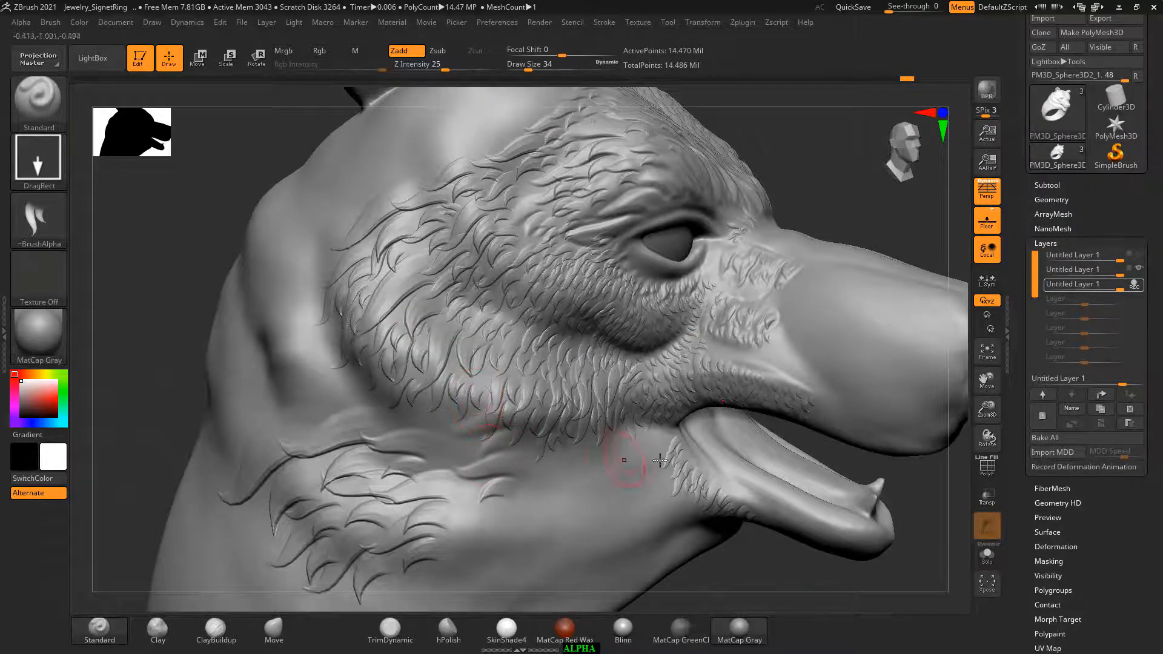
{"action": "left_click_drag", "start_coordinate": [835, 584], "coordinate": [772, 575]}
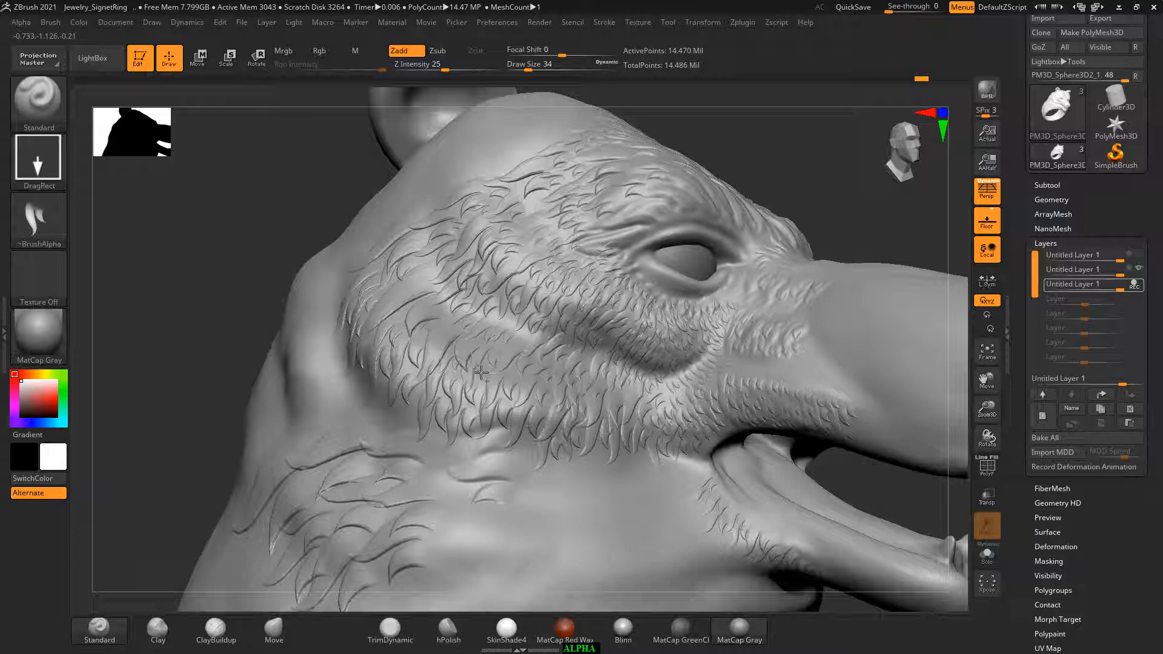
{"action": "left_click_drag", "start_coordinate": [816, 159], "coordinate": [891, 242]}
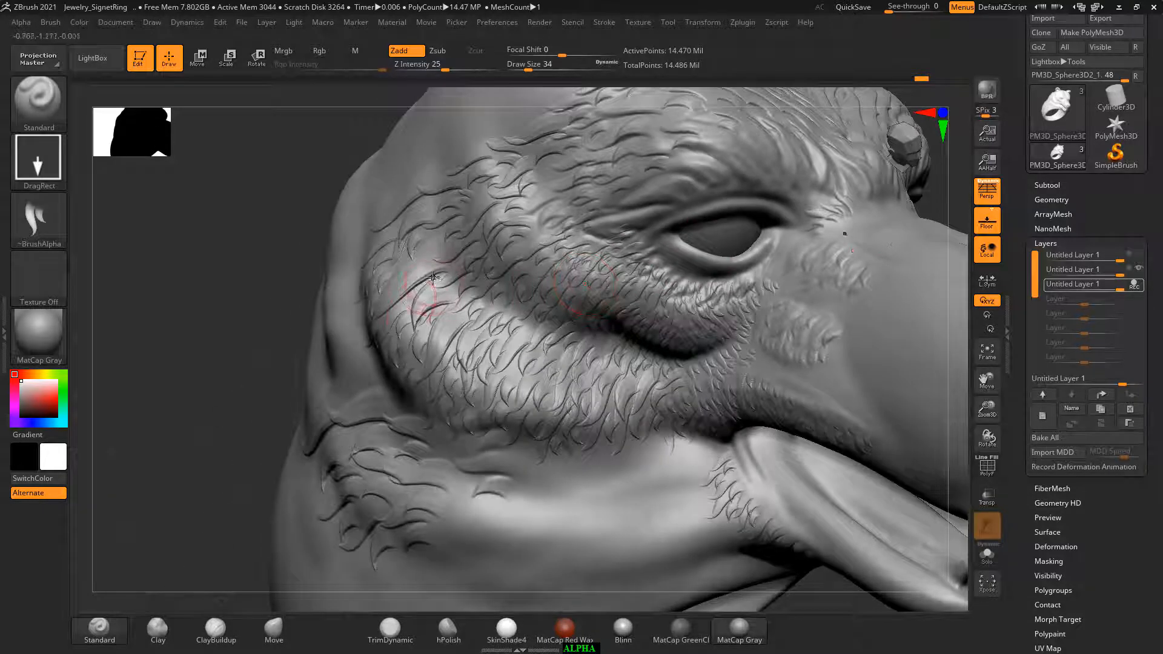
Extend the forehead fur upward with tufts on both sides of the center line, toward the crown and the ears.
{"action": "left_click_drag", "start_coordinate": [238, 290], "coordinate": [612, 291]}
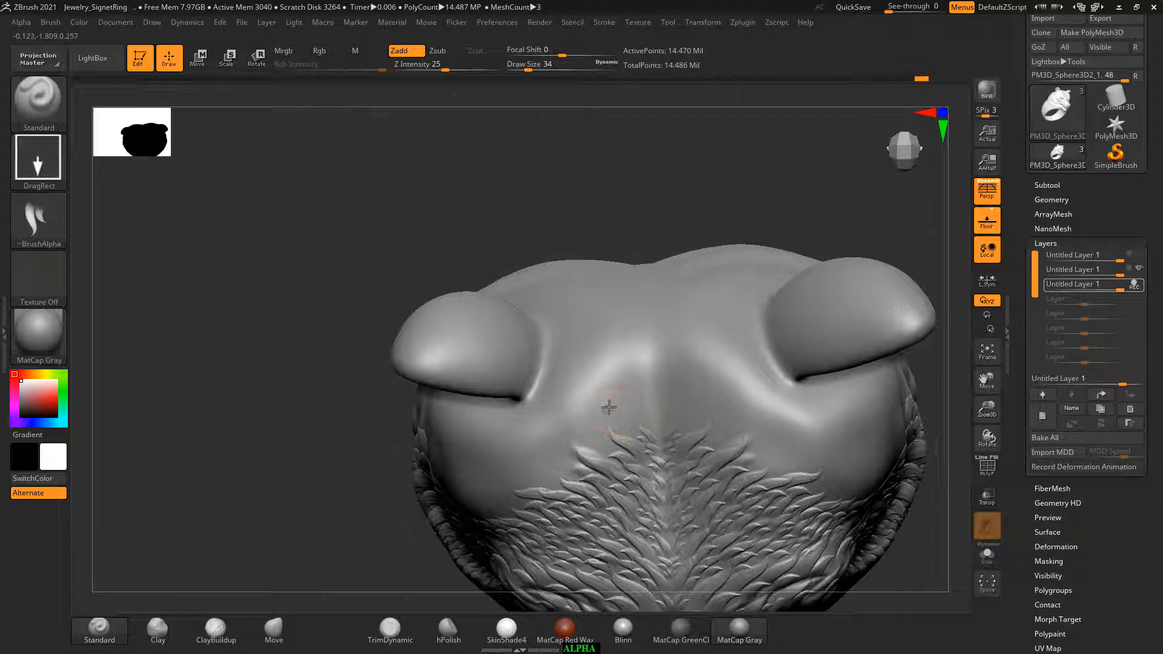
{"action": "left_click_drag", "start_coordinate": [606, 409], "coordinate": [598, 361]}
{"action": "mouse_move", "coordinate": [655, 219]}
{"action": "left_mouse_down"}
{"action": "mouse_move", "coordinate": [644, 187]}
{"action": "mouse_move", "coordinate": [603, 182]}
{"action": "mouse_move", "coordinate": [672, 138]}
{"action": "mouse_move", "coordinate": [642, 194]}
{"action": "left_mouse_up"}
{"action": "key", "text": "ctrl"}
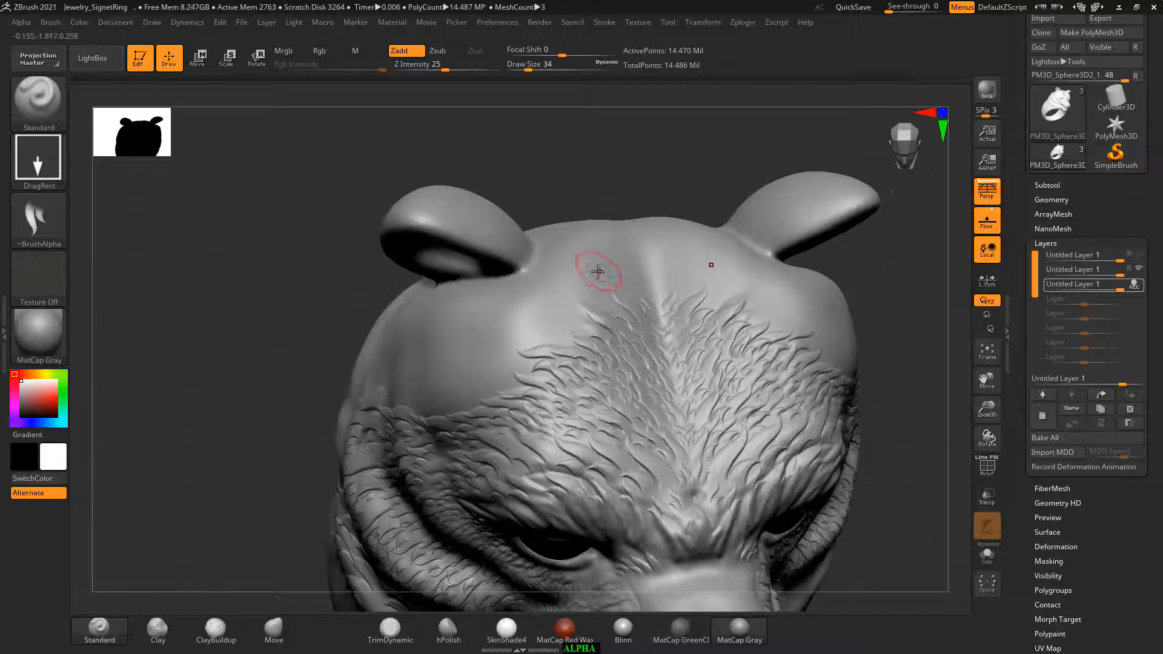
{"action": "mouse_move", "coordinate": [590, 274]}
{"action": "left_mouse_down"}
{"action": "mouse_move", "coordinate": [557, 289]}
{"action": "mouse_move", "coordinate": [542, 330]}
{"action": "mouse_move", "coordinate": [503, 336]}
{"action": "mouse_move", "coordinate": [518, 354]}
{"action": "mouse_move", "coordinate": [481, 352]}
{"action": "mouse_move", "coordinate": [509, 363]}
{"action": "left_mouse_up"}
{"action": "right_click_drag", "start_coordinate": [386, 357], "coordinate": [388, 316]}
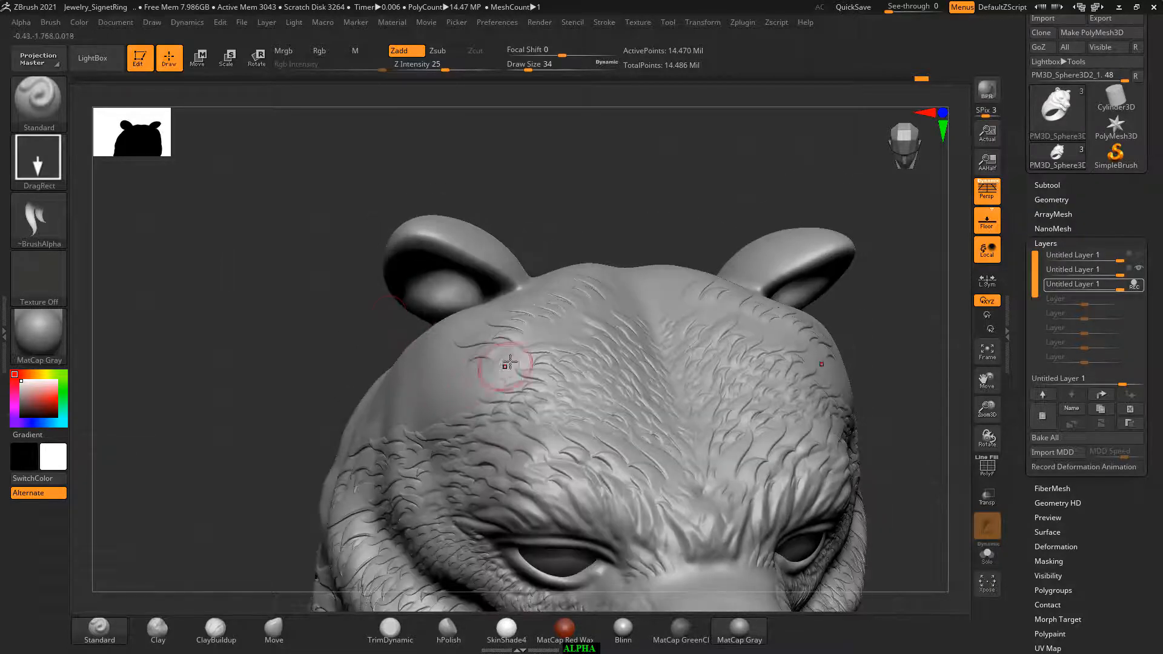
Place longer tufts across the side of the forehead below the ear and fill the space down to the brow fur.
{"action": "left_click_drag", "start_coordinate": [370, 335], "coordinate": [324, 358]}
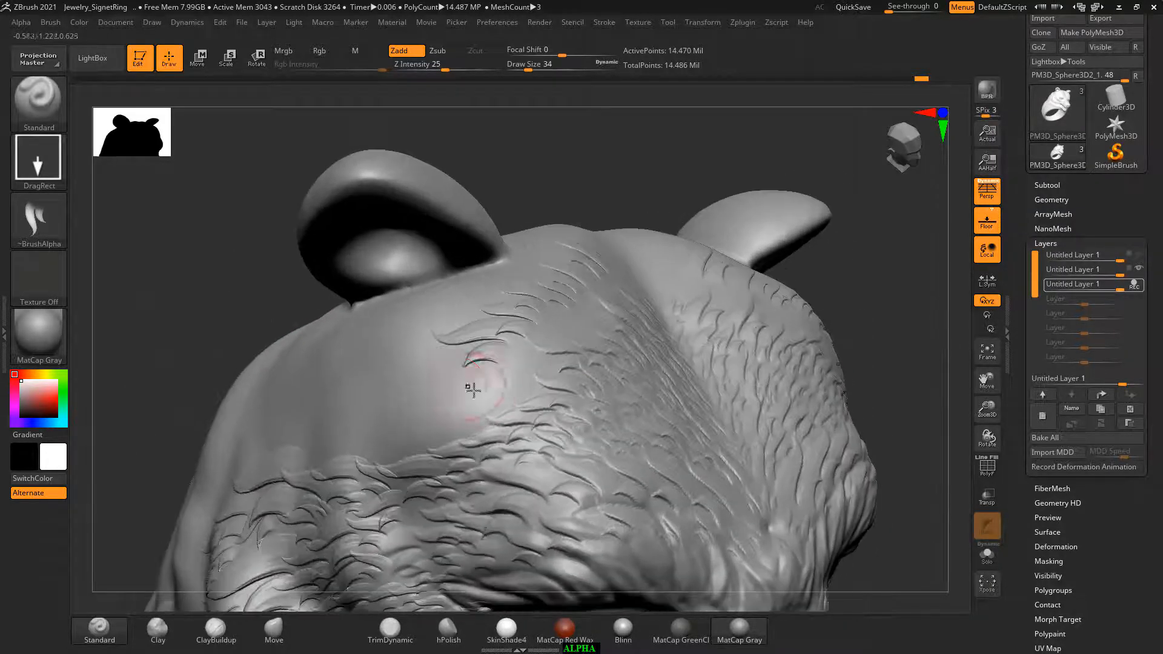
{"action": "mouse_move", "coordinate": [453, 368]}
{"action": "left_mouse_down"}
{"action": "mouse_move", "coordinate": [372, 420]}
{"action": "mouse_move", "coordinate": [428, 407]}
{"action": "mouse_move", "coordinate": [416, 429]}
{"action": "left_mouse_up"}
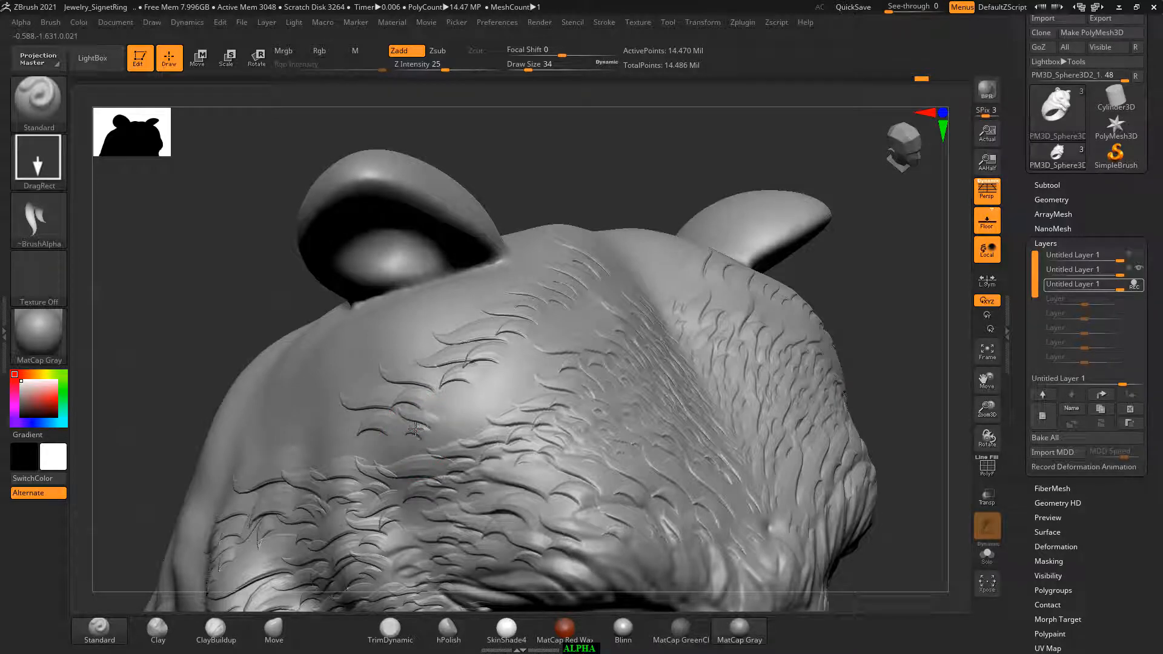
{"action": "left_click_drag", "start_coordinate": [463, 389], "coordinate": [450, 401]}
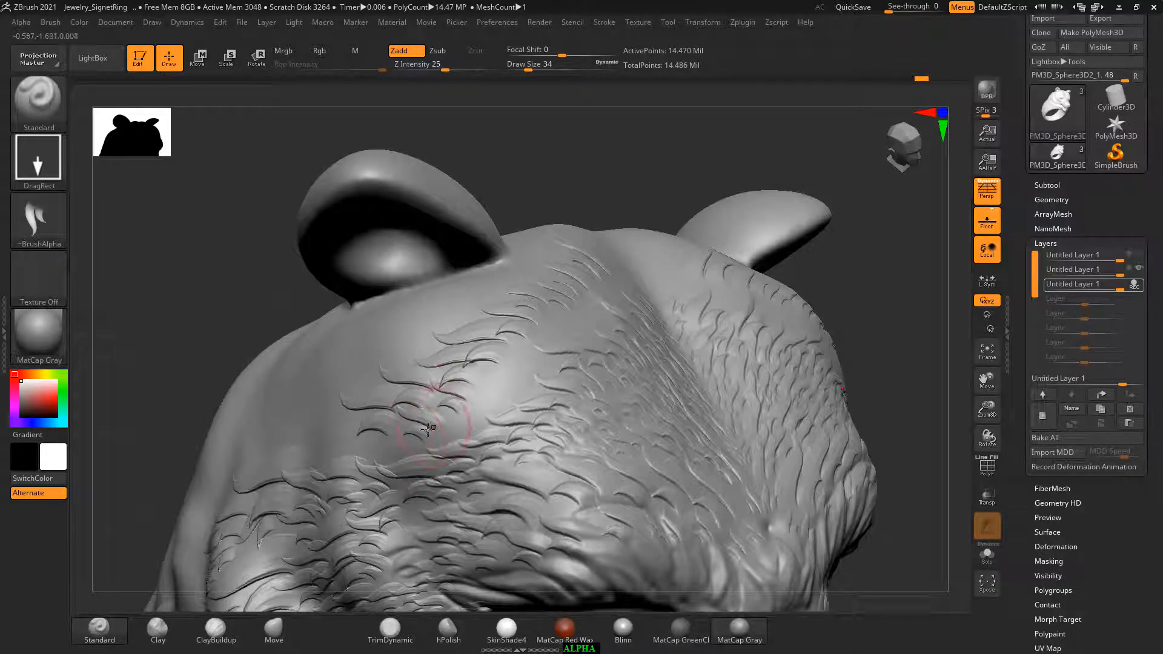
{"action": "left_click_drag", "start_coordinate": [405, 441], "coordinate": [397, 443]}
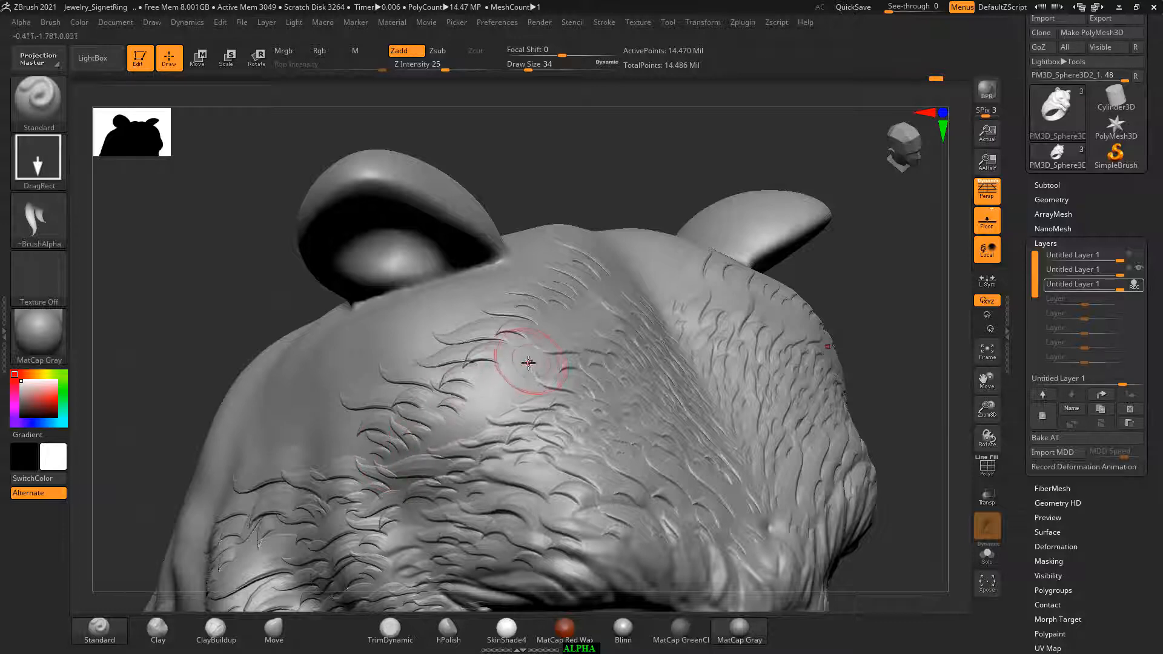
{"action": "left_click_drag", "start_coordinate": [518, 362], "coordinate": [438, 445]}
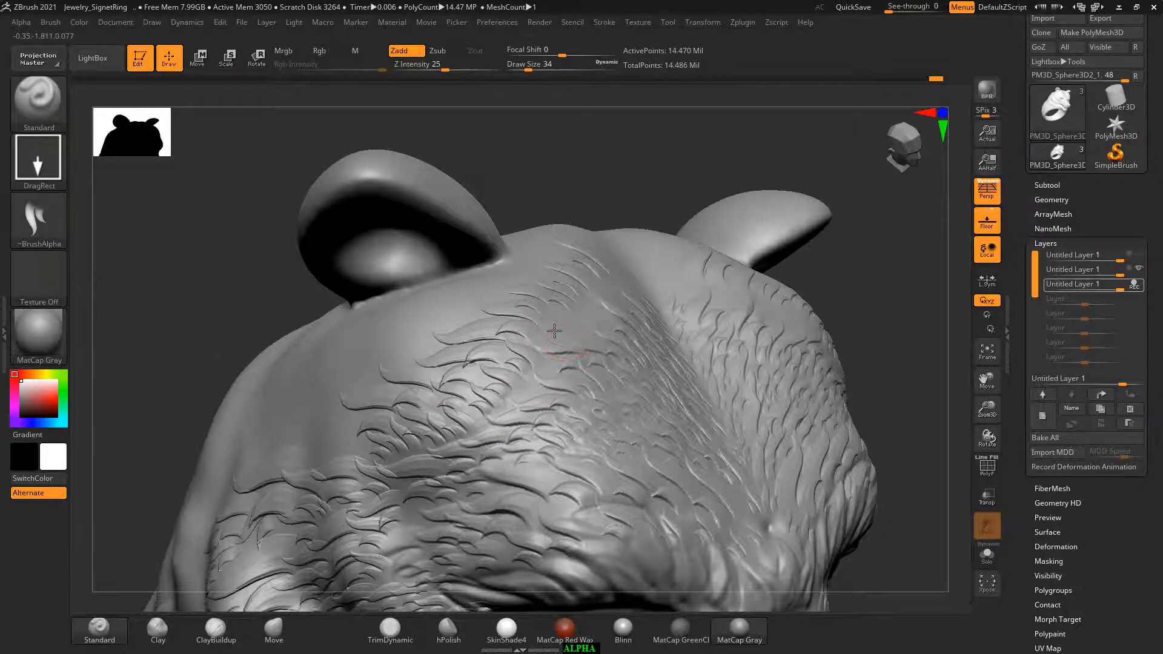
Fill the bare patches on the upper forehead with tufts, closing the gap toward the center line.
{"action": "right_click_drag", "start_coordinate": [608, 279], "coordinate": [559, 299]}
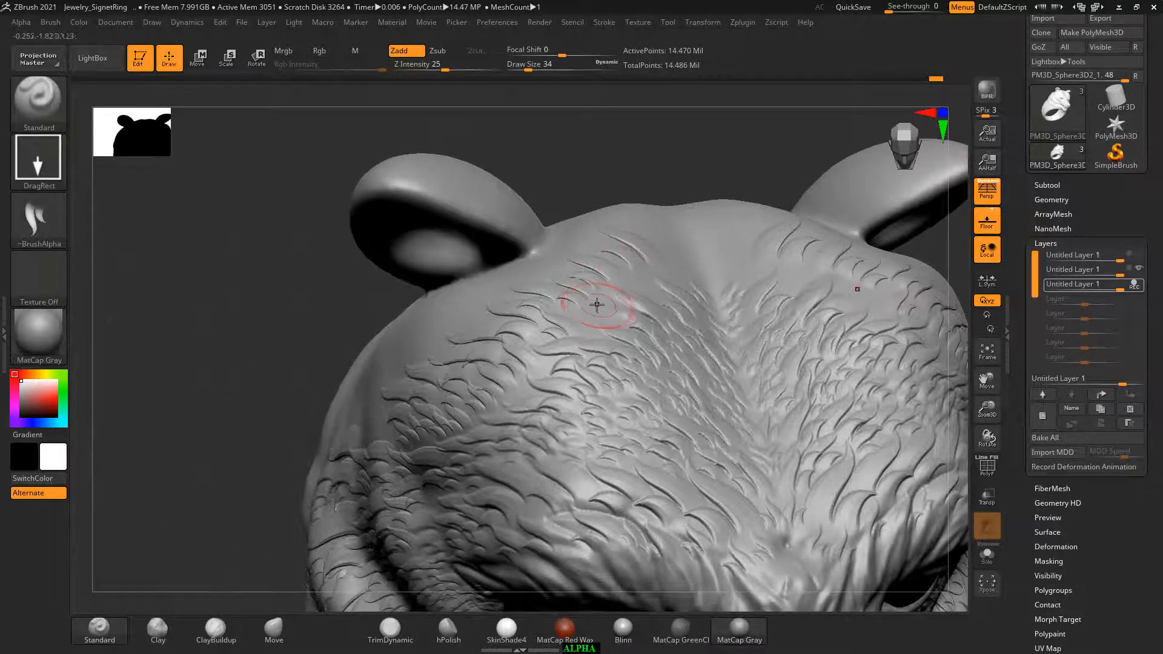
{"action": "left_click_drag", "start_coordinate": [596, 300], "coordinate": [586, 315]}
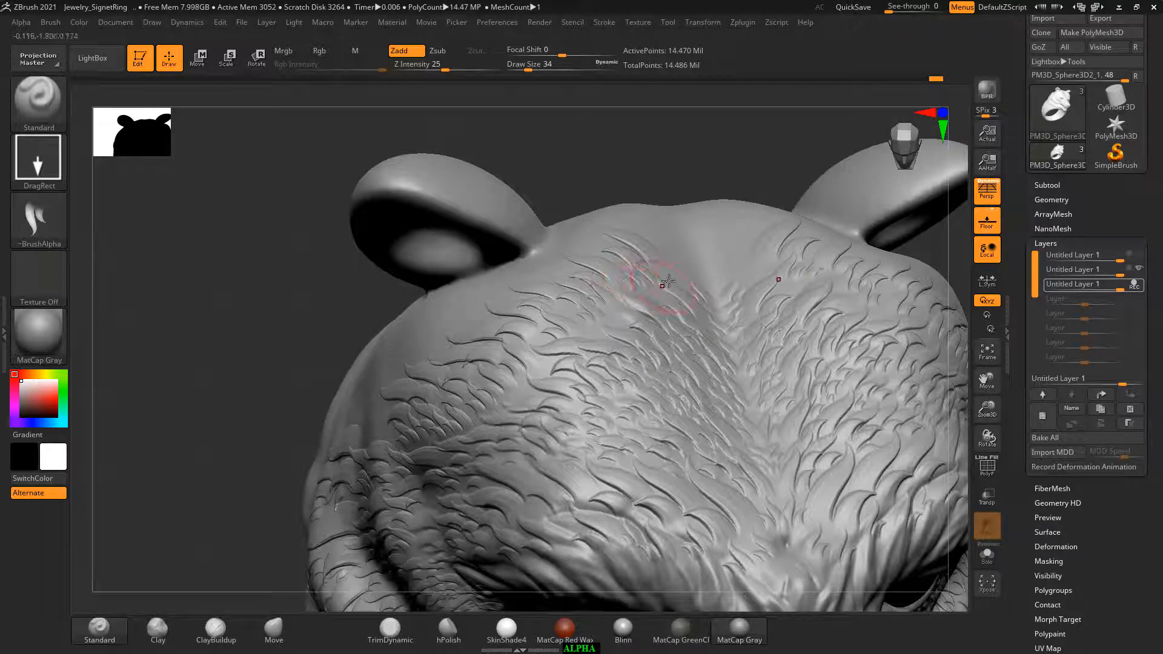
{"action": "left_click_drag", "start_coordinate": [674, 268], "coordinate": [657, 289]}
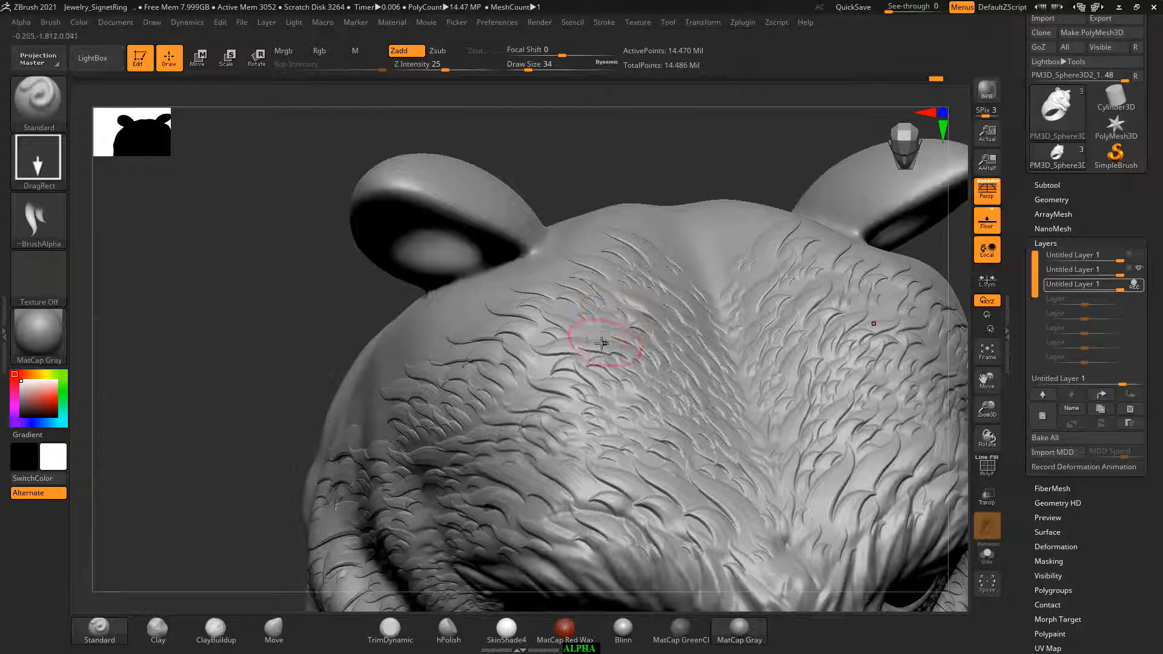
Stamp tufts around the inner base of the ear, extending the forehead fur up to it.
{"action": "mouse_move", "coordinate": [285, 366]}
{"action": "left_mouse_down"}
{"action": "mouse_move", "coordinate": [410, 346]}
{"action": "mouse_move", "coordinate": [761, 345]}
{"action": "mouse_move", "coordinate": [804, 381]}
{"action": "mouse_move", "coordinate": [769, 338]}
{"action": "mouse_move", "coordinate": [810, 392]}
{"action": "mouse_move", "coordinate": [778, 428]}
{"action": "mouse_move", "coordinate": [792, 460]}
{"action": "mouse_move", "coordinate": [849, 392]}
{"action": "mouse_move", "coordinate": [706, 245]}
{"action": "mouse_move", "coordinate": [530, 202]}
{"action": "mouse_move", "coordinate": [480, 239]}
{"action": "mouse_move", "coordinate": [280, 291]}
{"action": "mouse_move", "coordinate": [296, 366]}
{"action": "mouse_move", "coordinate": [318, 397]}
{"action": "mouse_move", "coordinate": [691, 184]}
{"action": "mouse_move", "coordinate": [667, 158]}
{"action": "mouse_move", "coordinate": [667, 130]}
{"action": "mouse_move", "coordinate": [778, 193]}
{"action": "left_mouse_up"}
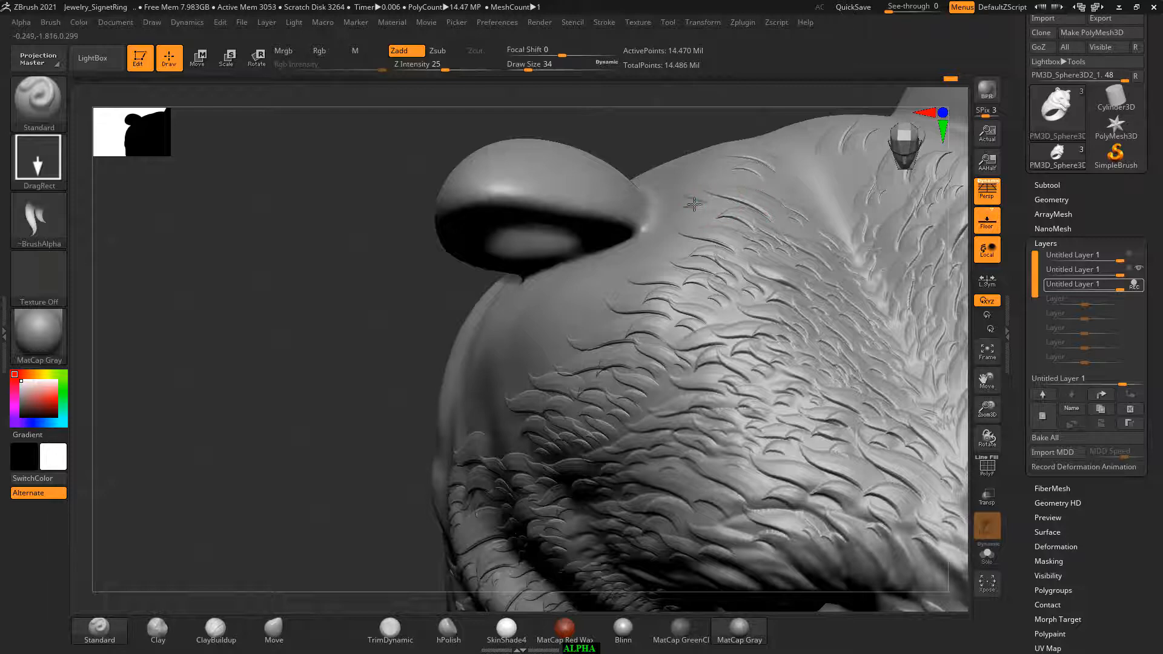
{"action": "left_click_drag", "start_coordinate": [693, 205], "coordinate": [662, 247]}
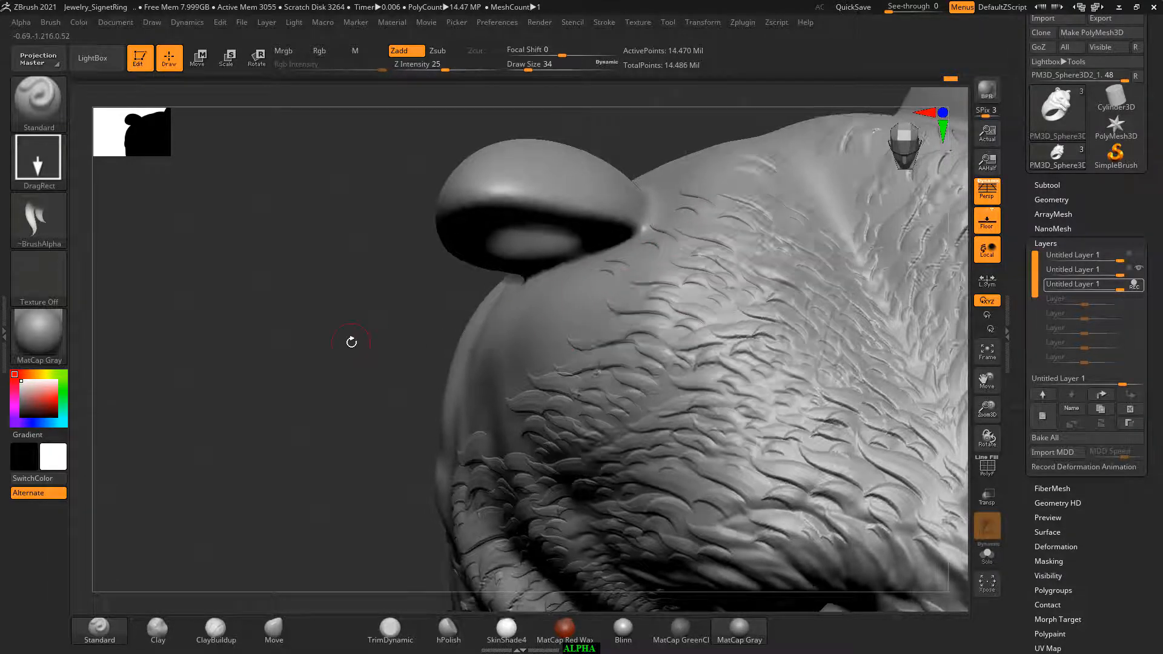
{"action": "mouse_move", "coordinate": [351, 340]}
{"action": "left_mouse_down"}
{"action": "mouse_move", "coordinate": [617, 300]}
{"action": "mouse_move", "coordinate": [558, 306]}
{"action": "mouse_move", "coordinate": [580, 318]}
{"action": "mouse_move", "coordinate": [533, 333]}
{"action": "mouse_move", "coordinate": [583, 355]}
{"action": "left_mouse_up"}
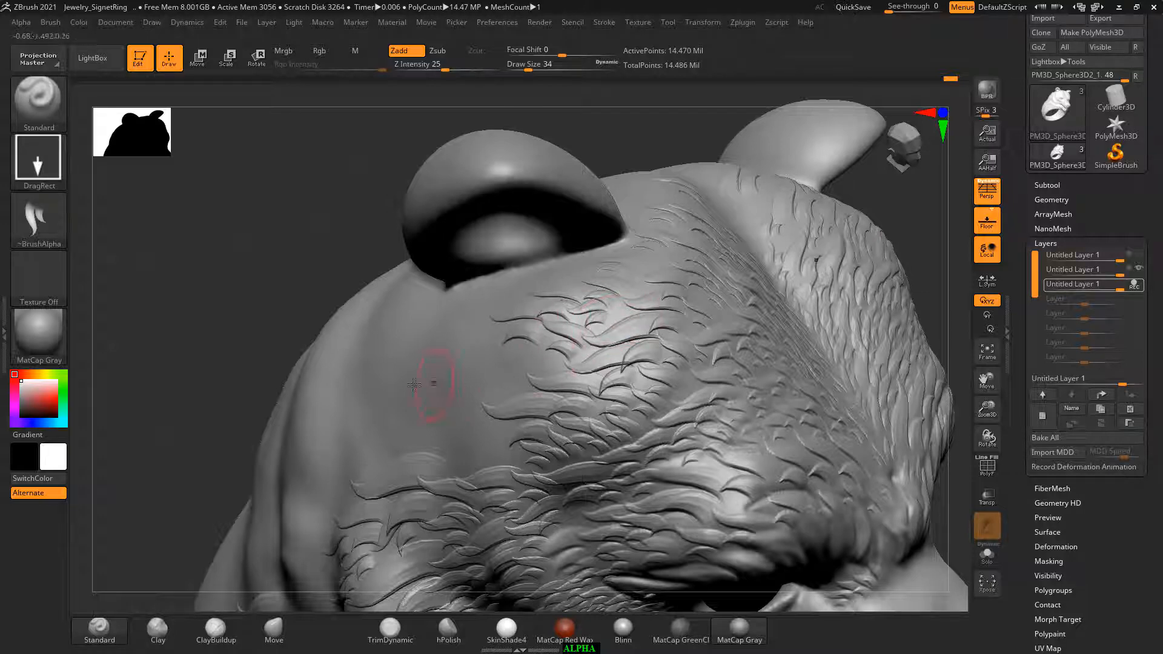
{"action": "left_click_drag", "start_coordinate": [280, 320], "coordinate": [280, 303]}
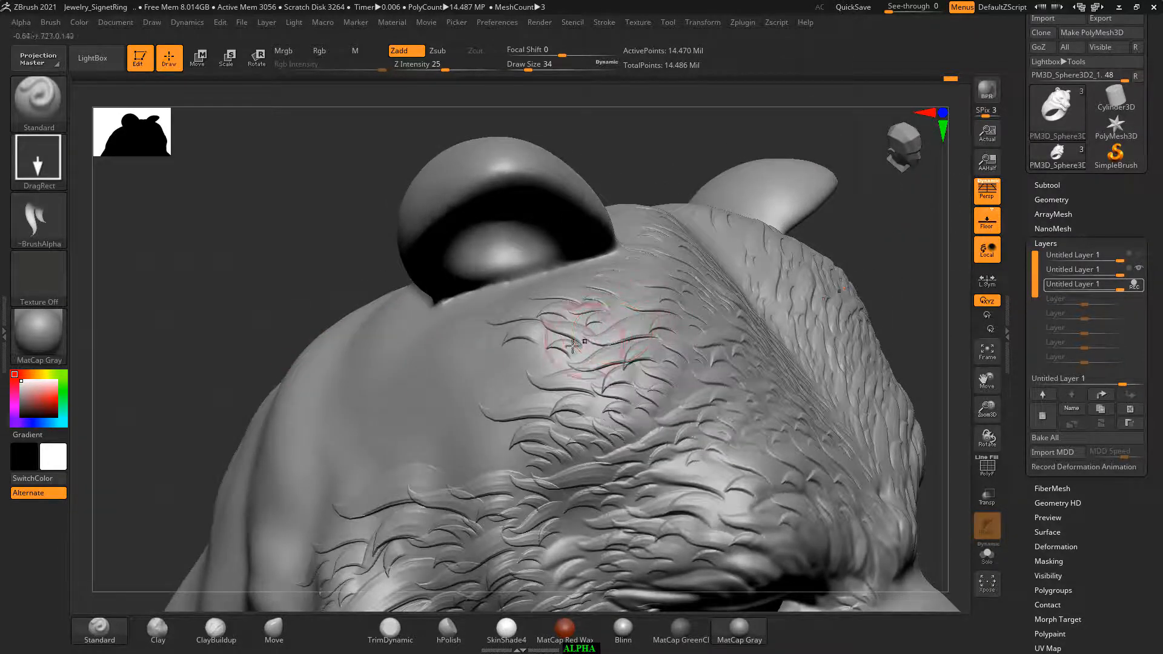
Extend the fur below the ear back over the side of the head, joining it to the temple fur.
{"action": "mouse_move", "coordinate": [527, 361]}
{"action": "left_mouse_down"}
{"action": "mouse_move", "coordinate": [471, 363]}
{"action": "mouse_move", "coordinate": [483, 383]}
{"action": "left_mouse_up"}
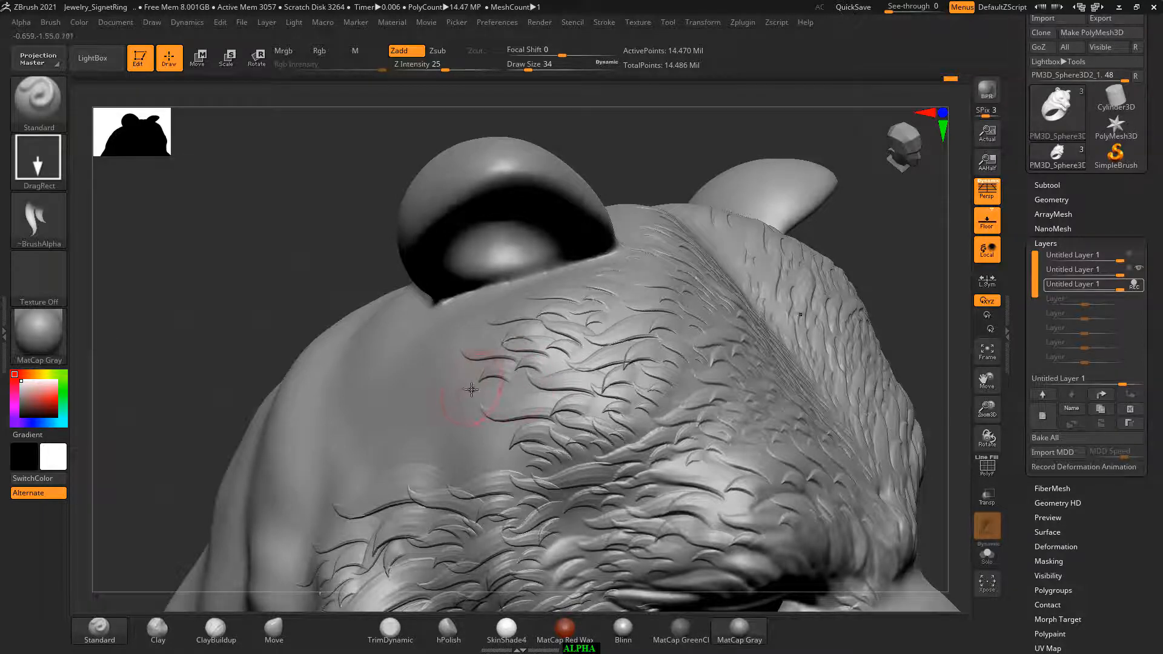
{"action": "mouse_move", "coordinate": [456, 422]}
{"action": "left_mouse_down"}
{"action": "mouse_move", "coordinate": [434, 417]}
{"action": "mouse_move", "coordinate": [449, 436]}
{"action": "left_mouse_up"}
{"action": "left_click_drag", "start_coordinate": [475, 446], "coordinate": [466, 442]}
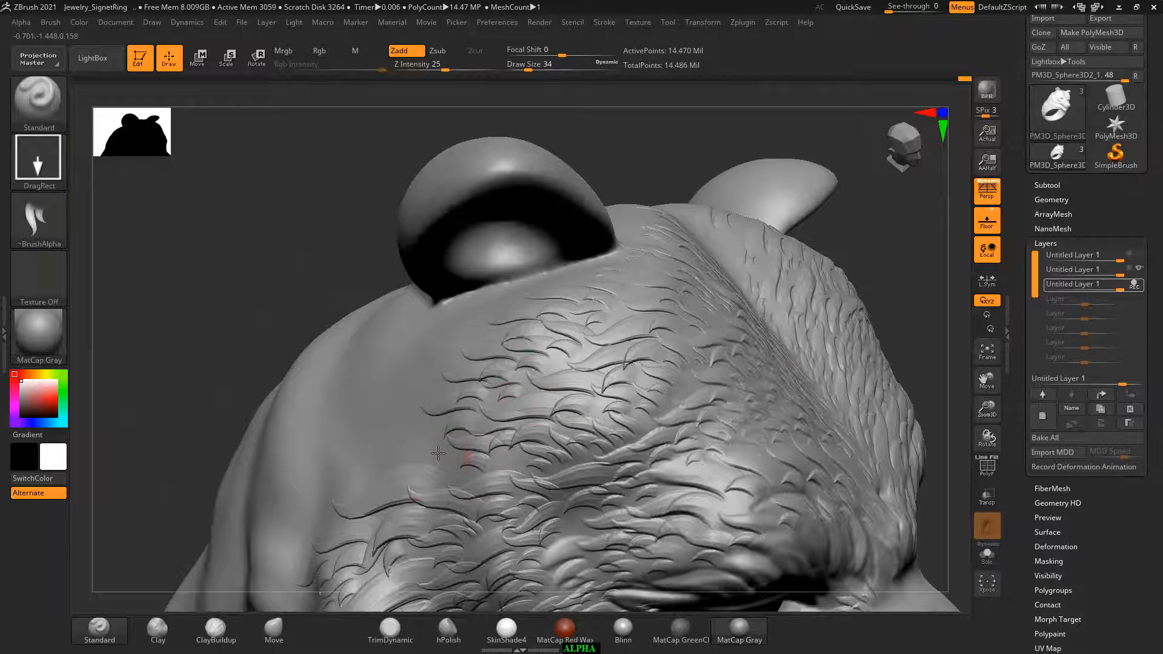
{"action": "mouse_move", "coordinate": [437, 452]}
{"action": "left_mouse_down"}
{"action": "mouse_move", "coordinate": [412, 438]}
{"action": "mouse_move", "coordinate": [428, 466]}
{"action": "left_mouse_up"}
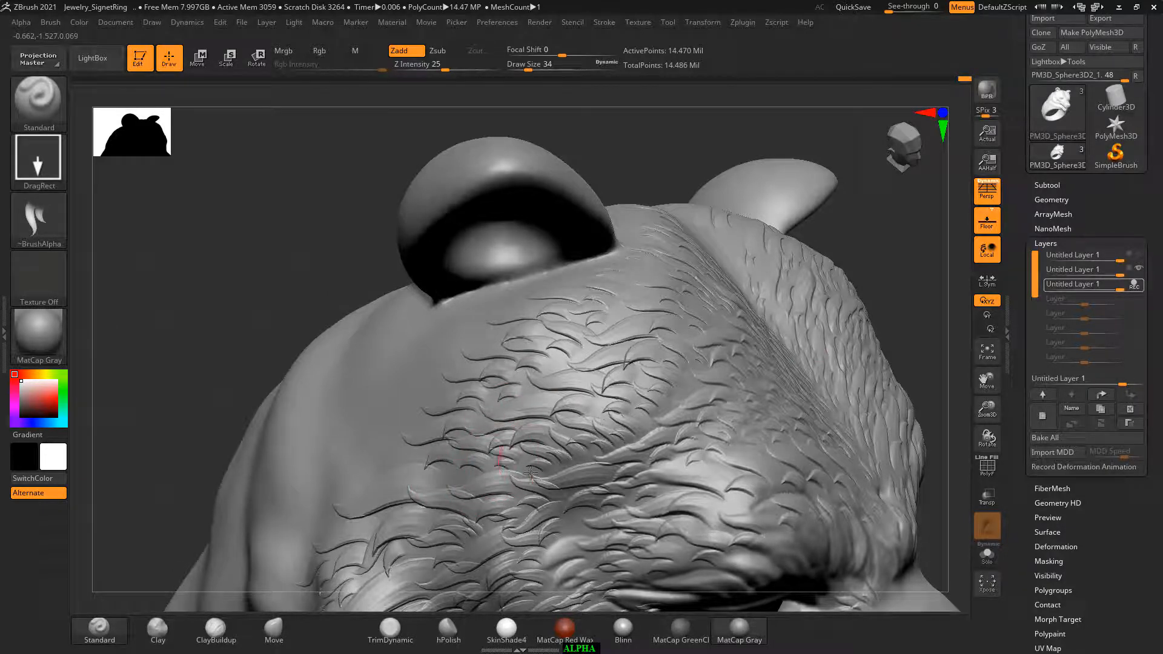
Stamp a row of short tufts along the ear's front rim, from the outer side over the tip.
{"action": "mouse_move", "coordinate": [694, 237]}
{"action": "right_mouse_down"}
{"action": "mouse_move", "coordinate": [655, 144]}
{"action": "mouse_move", "coordinate": [646, 187]}
{"action": "mouse_move", "coordinate": [587, 192]}
{"action": "mouse_move", "coordinate": [677, 168]}
{"action": "mouse_move", "coordinate": [643, 182]}
{"action": "right_mouse_up"}
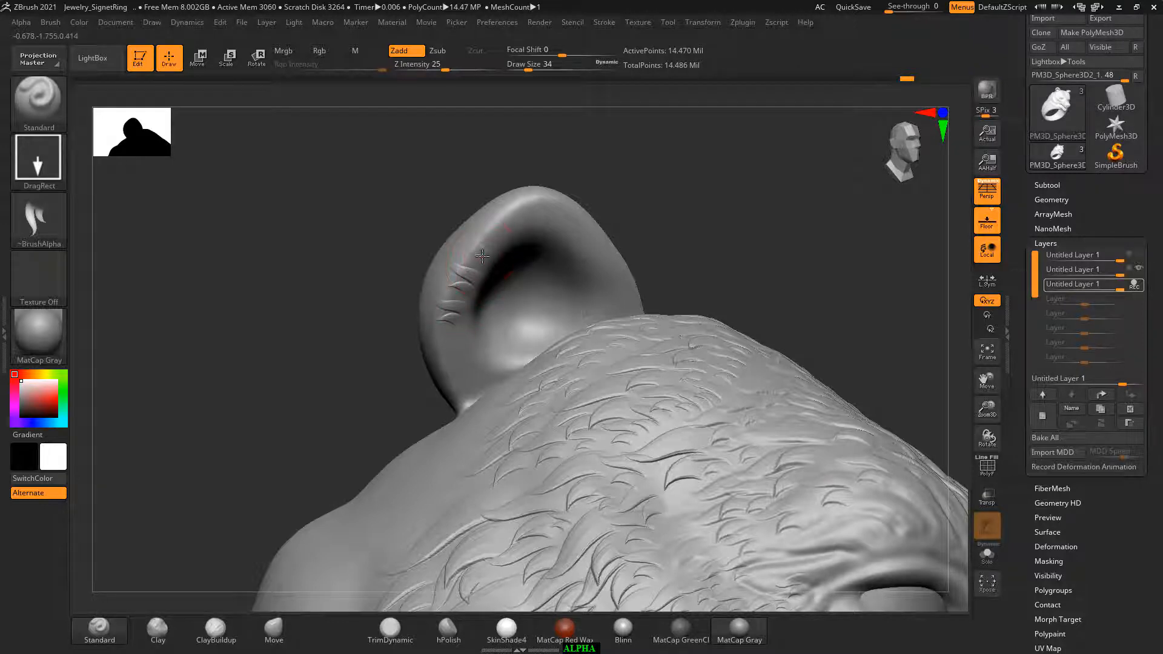
{"action": "left_click_drag", "start_coordinate": [483, 257], "coordinate": [484, 261]}
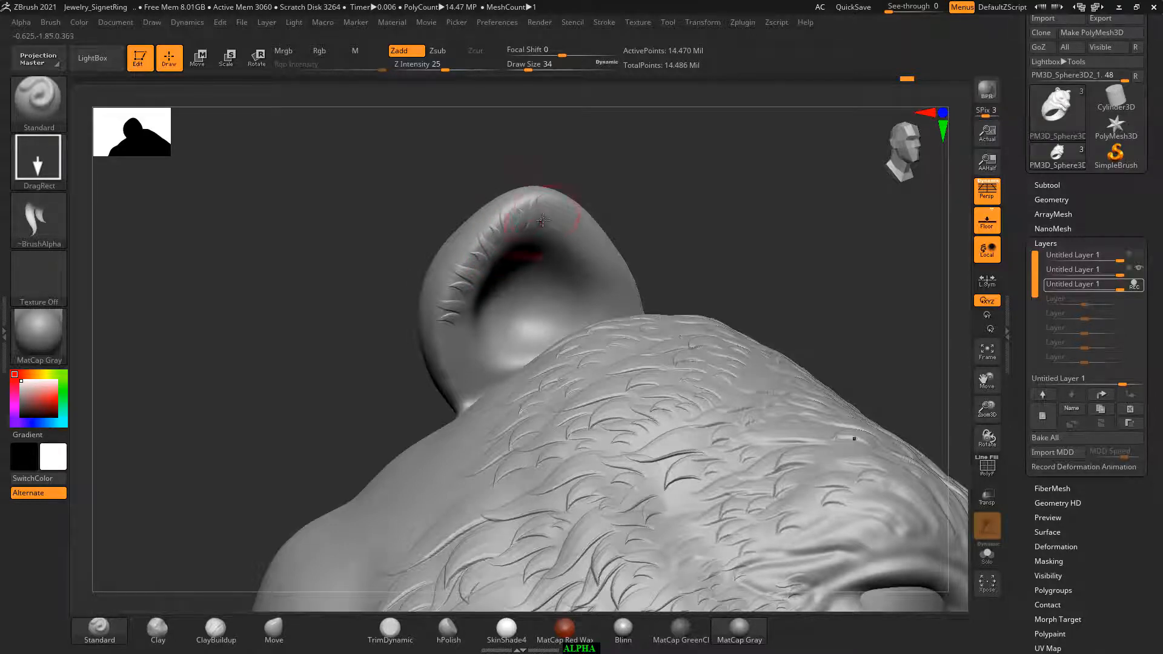
{"action": "mouse_move", "coordinate": [610, 198]}
{"action": "left_mouse_down"}
{"action": "mouse_move", "coordinate": [625, 208]}
{"action": "mouse_move", "coordinate": [571, 262]}
{"action": "left_mouse_up"}
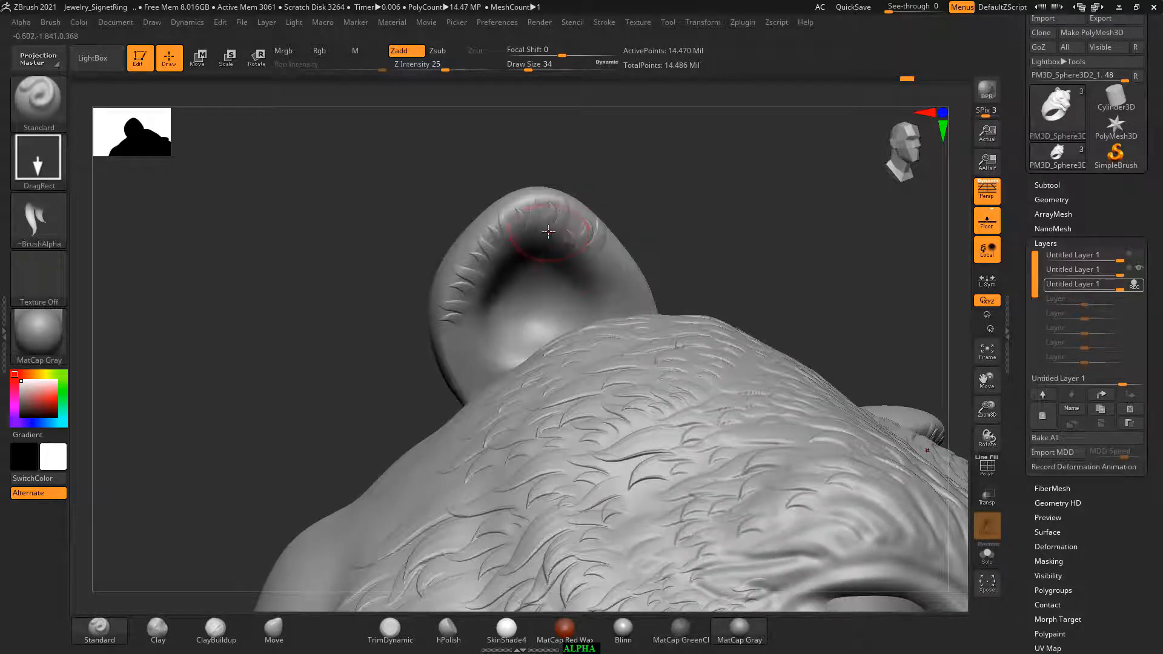
{"action": "left_click_drag", "start_coordinate": [636, 202], "coordinate": [688, 207]}
{"action": "key", "text": "ctrl"}
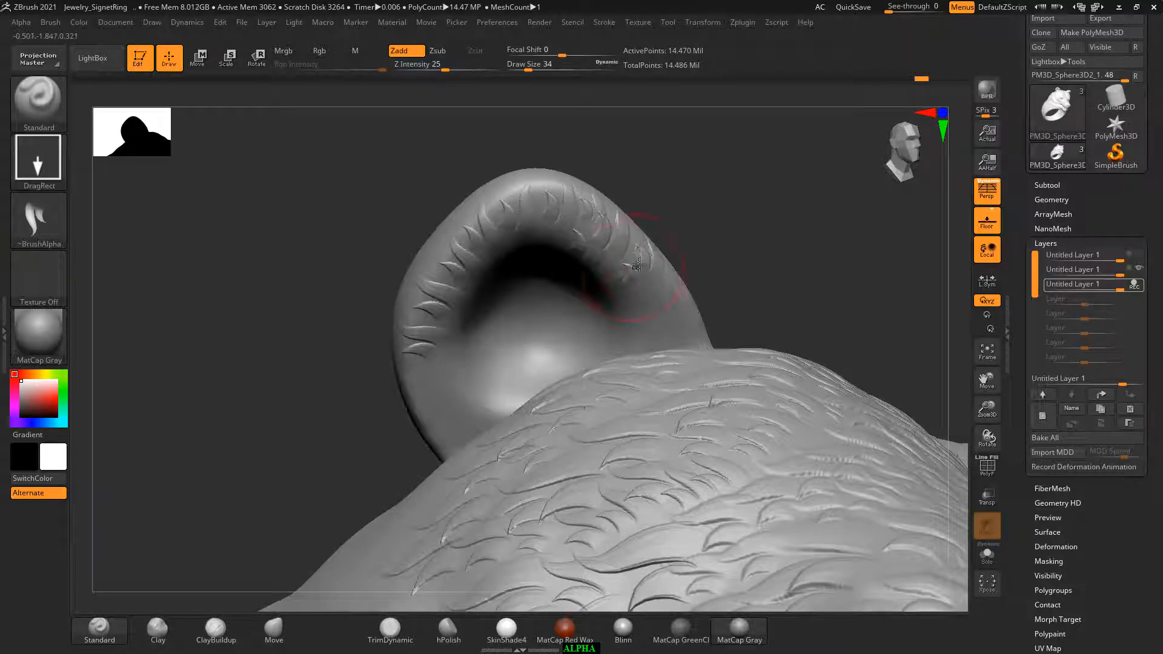
Continue the tufts down the inner side of the ear rim to the head and thicken the fur there.
{"action": "mouse_move", "coordinate": [740, 202]}
{"action": "left_mouse_down"}
{"action": "mouse_move", "coordinate": [720, 218]}
{"action": "mouse_move", "coordinate": [758, 208]}
{"action": "mouse_move", "coordinate": [751, 218]}
{"action": "left_mouse_up"}
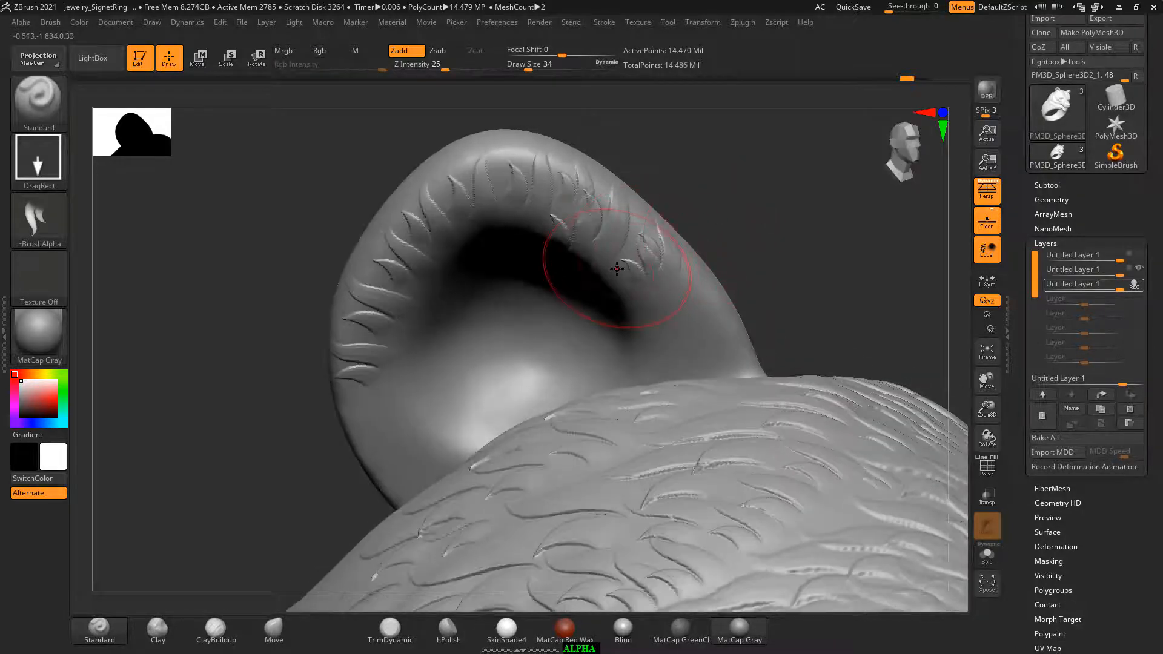
{"action": "left_click_drag", "start_coordinate": [616, 269], "coordinate": [616, 265]}
{"action": "mouse_move", "coordinate": [761, 255]}
{"action": "left_mouse_down"}
{"action": "mouse_move", "coordinate": [709, 273]}
{"action": "mouse_move", "coordinate": [683, 261]}
{"action": "left_mouse_up"}
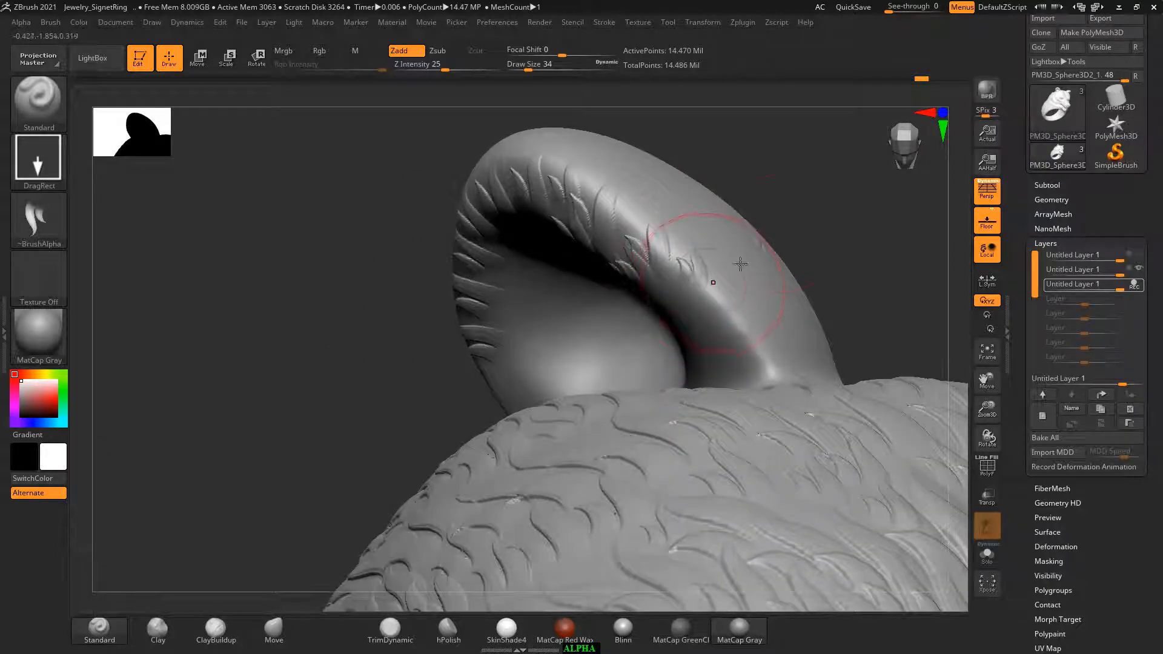
{"action": "left_click_drag", "start_coordinate": [784, 232], "coordinate": [782, 231]}
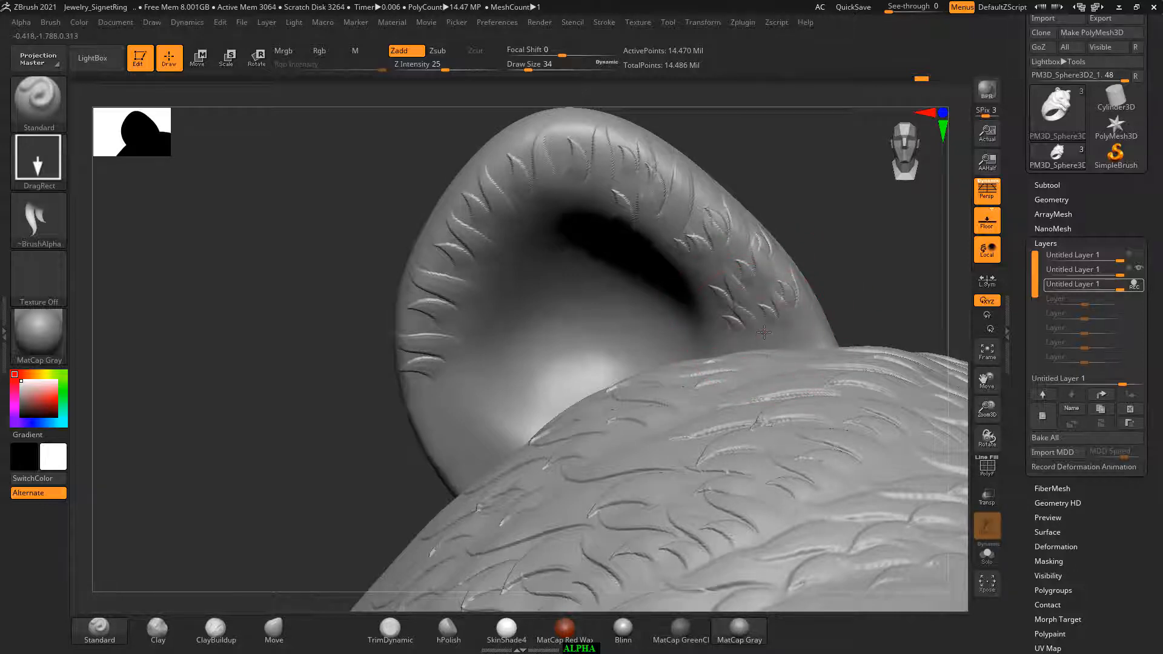
{"action": "left_click_drag", "start_coordinate": [796, 225], "coordinate": [753, 213]}
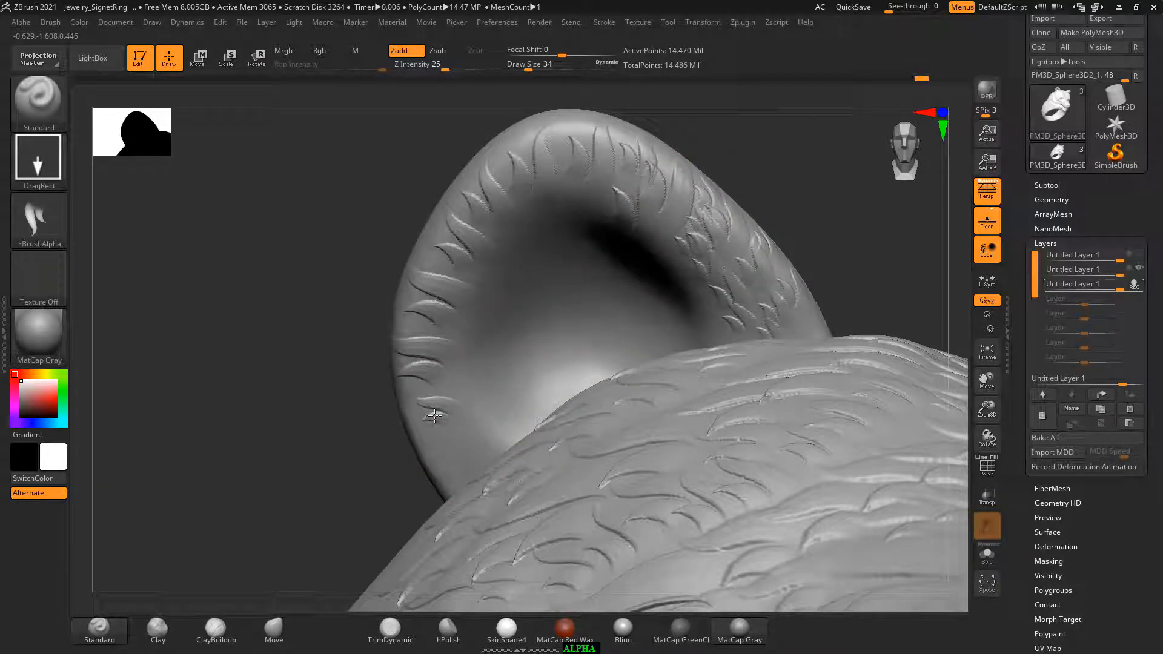
Add tufts to the lower outer ear rim and a second row along the edge of the ear hollow.
{"action": "mouse_move", "coordinate": [434, 416]}
{"action": "left_mouse_down"}
{"action": "mouse_move", "coordinate": [453, 414]}
{"action": "mouse_move", "coordinate": [468, 446]}
{"action": "left_mouse_up"}
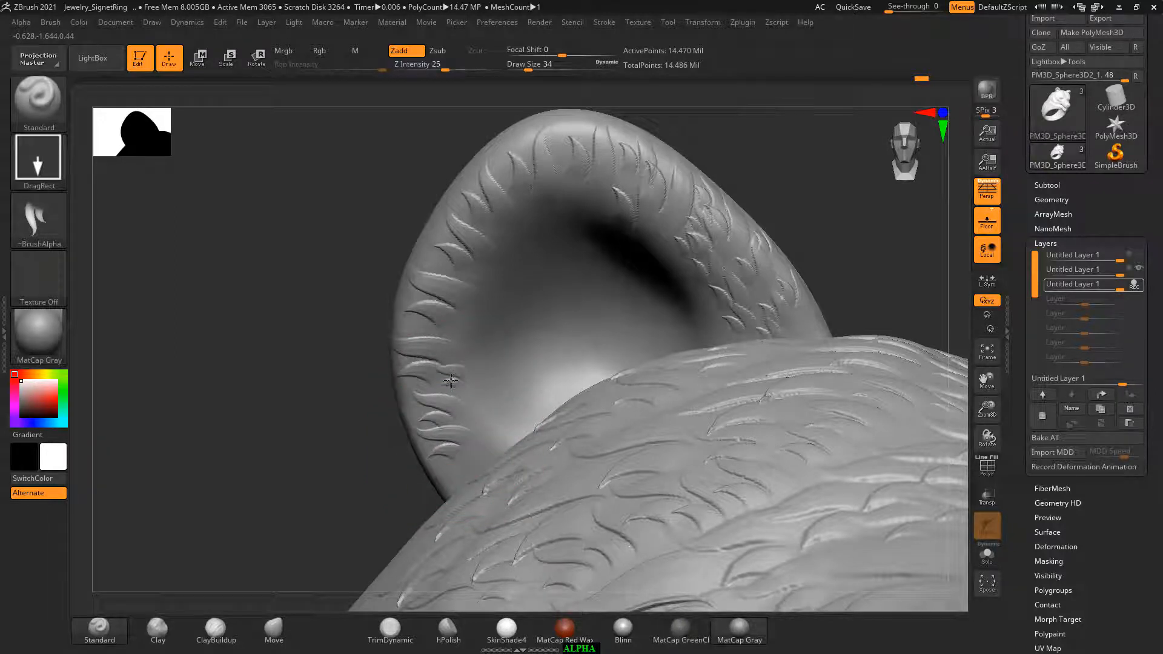
{"action": "left_click_drag", "start_coordinate": [450, 380], "coordinate": [463, 382]}
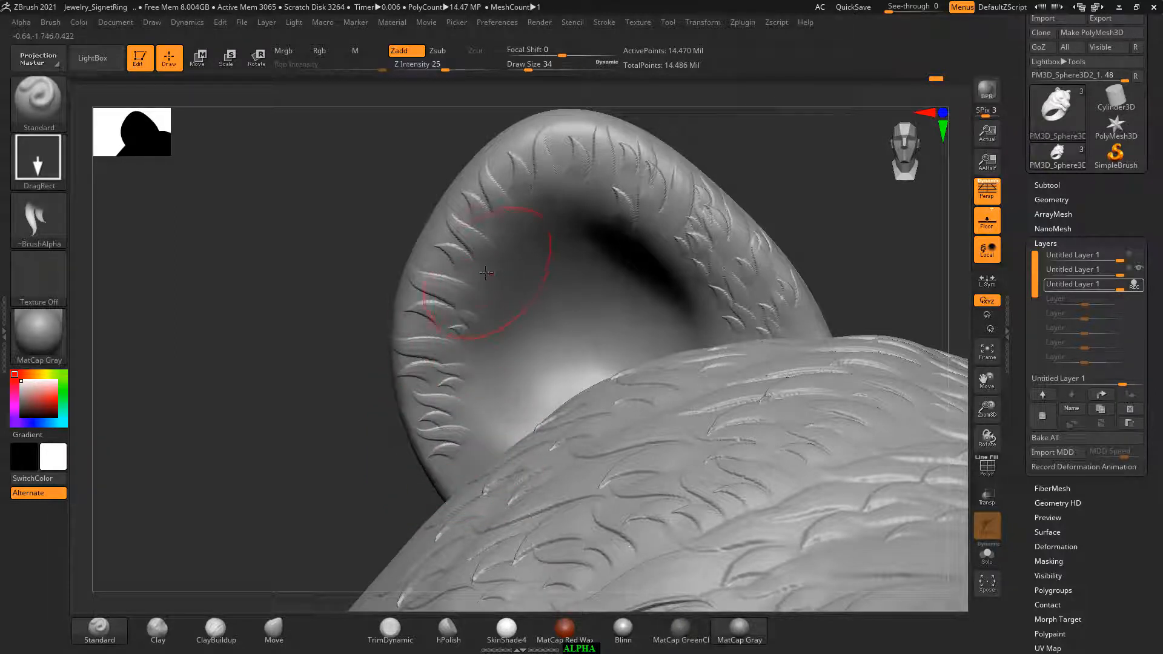
{"action": "mouse_move", "coordinate": [483, 272]}
{"action": "left_mouse_down"}
{"action": "mouse_move", "coordinate": [532, 226]}
{"action": "mouse_move", "coordinate": [582, 220]}
{"action": "left_mouse_up"}
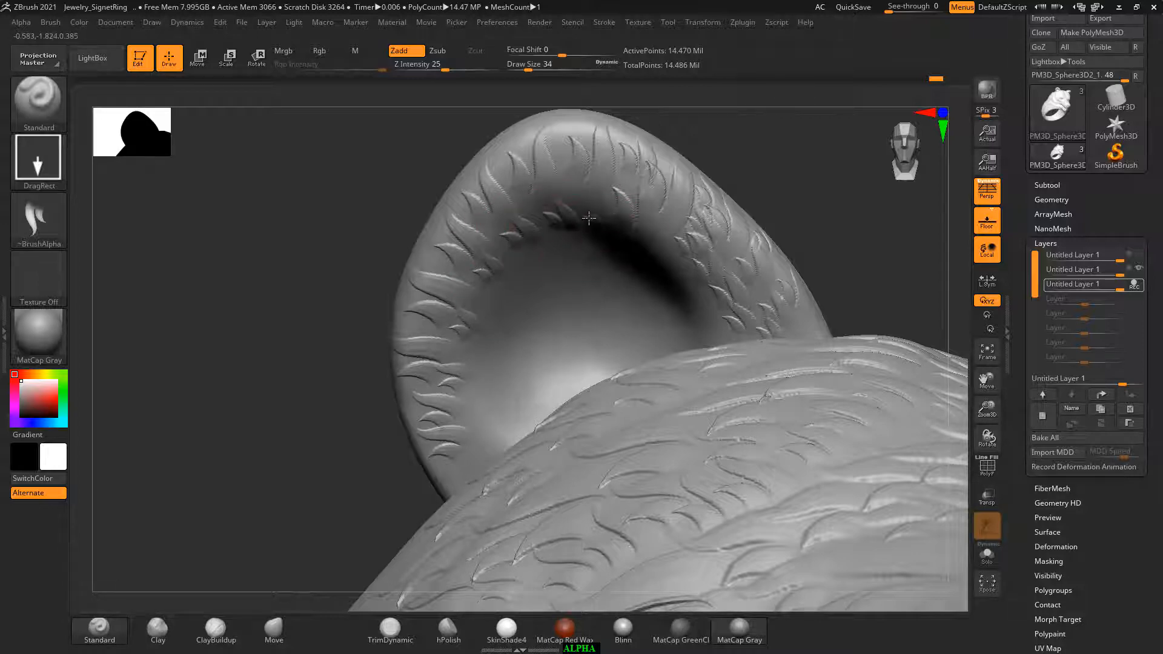
Stamp fur tufts on the side of the head behind the ear, bringing the fur up to the ear's base.
{"action": "left_click_drag", "start_coordinate": [704, 124], "coordinate": [266, 440]}
{"action": "left_click_drag", "start_coordinate": [280, 381], "coordinate": [236, 327]}
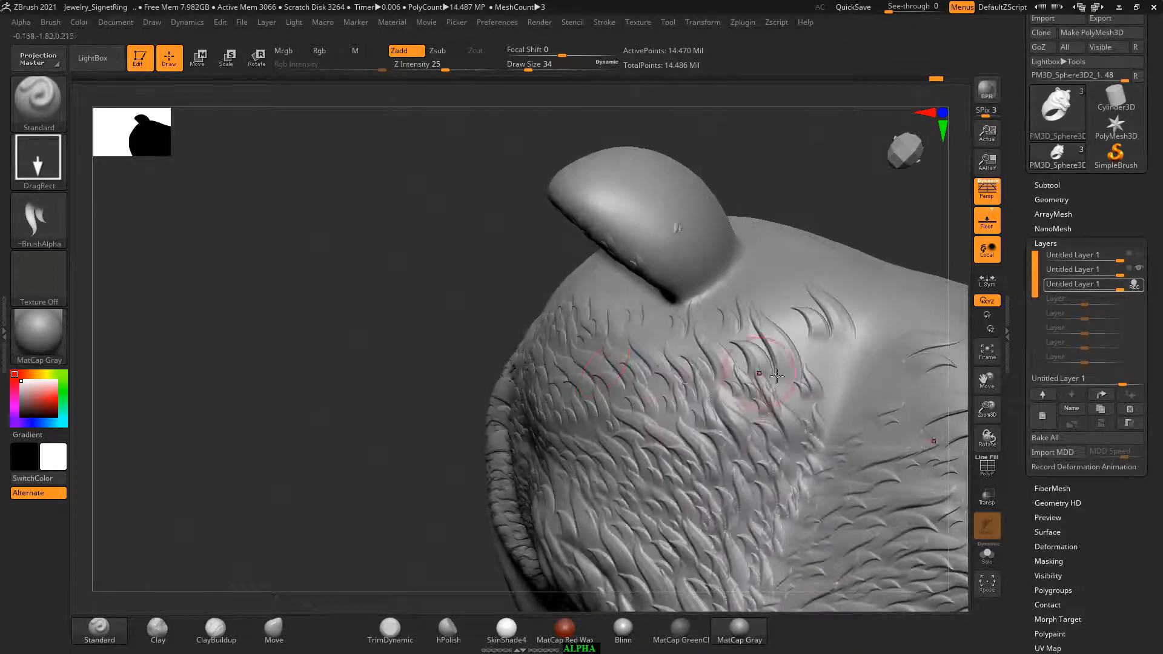
{"action": "left_click_drag", "start_coordinate": [828, 362], "coordinate": [827, 392]}
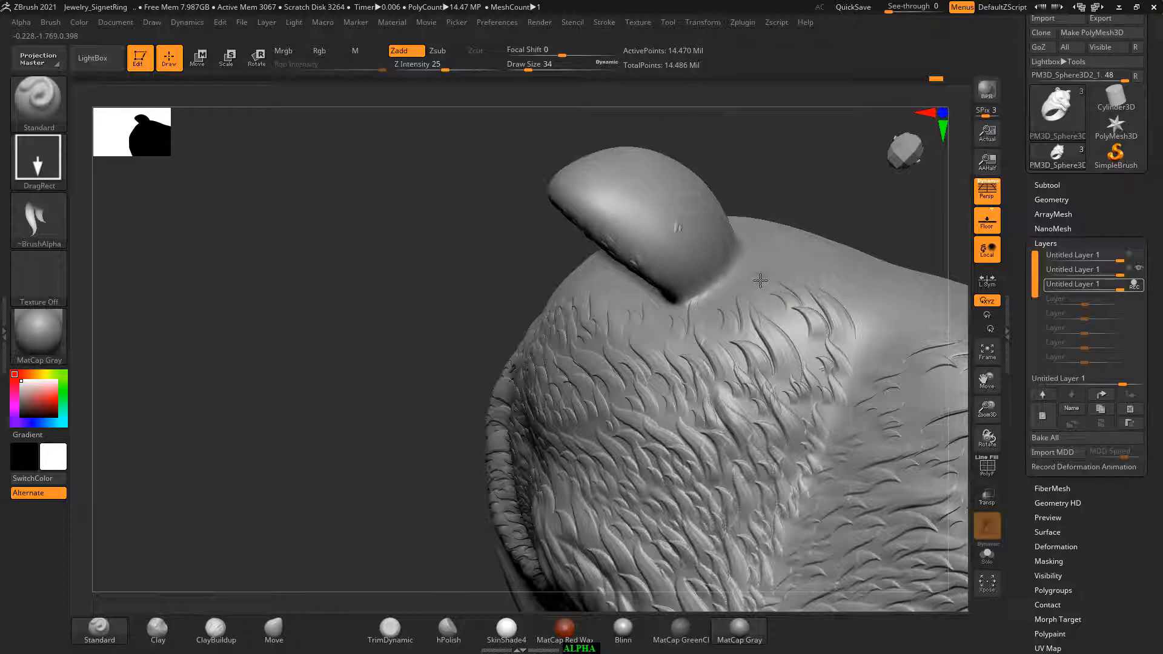
{"action": "left_click_drag", "start_coordinate": [760, 280], "coordinate": [770, 305]}
{"action": "mouse_move", "coordinate": [857, 164]}
{"action": "left_mouse_down"}
{"action": "mouse_move", "coordinate": [842, 220]}
{"action": "mouse_move", "coordinate": [788, 259]}
{"action": "mouse_move", "coordinate": [779, 285]}
{"action": "mouse_move", "coordinate": [740, 282]}
{"action": "left_mouse_up"}
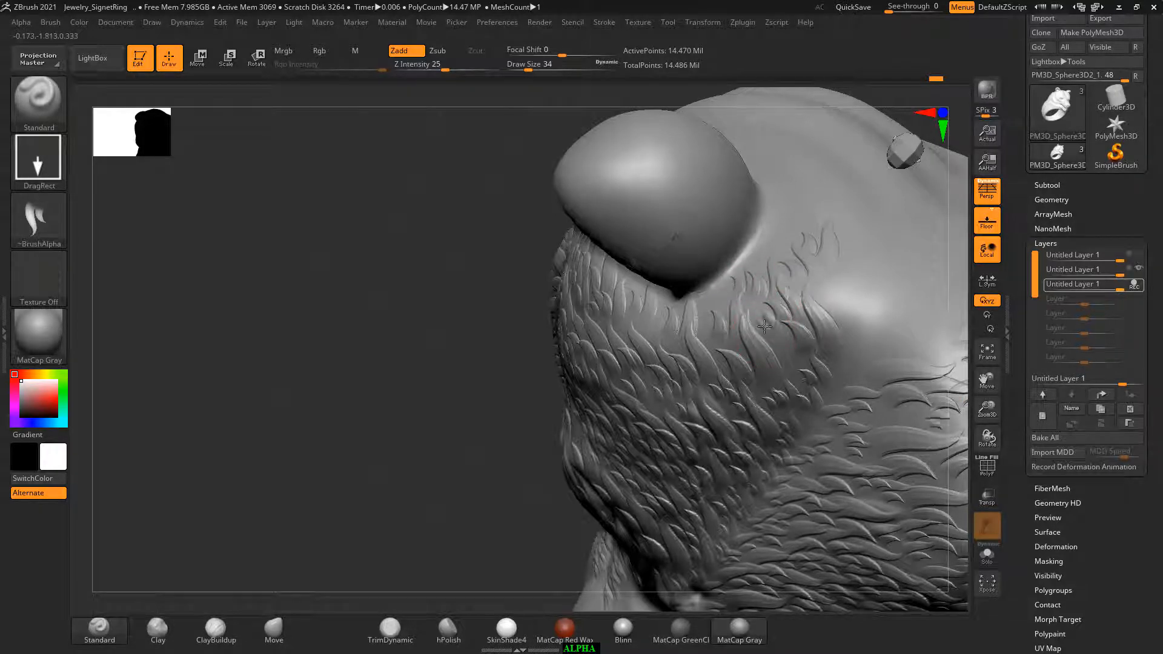
{"action": "key", "text": "ctrl+z"}
{"action": "left_click_drag", "start_coordinate": [787, 350], "coordinate": [752, 325]}
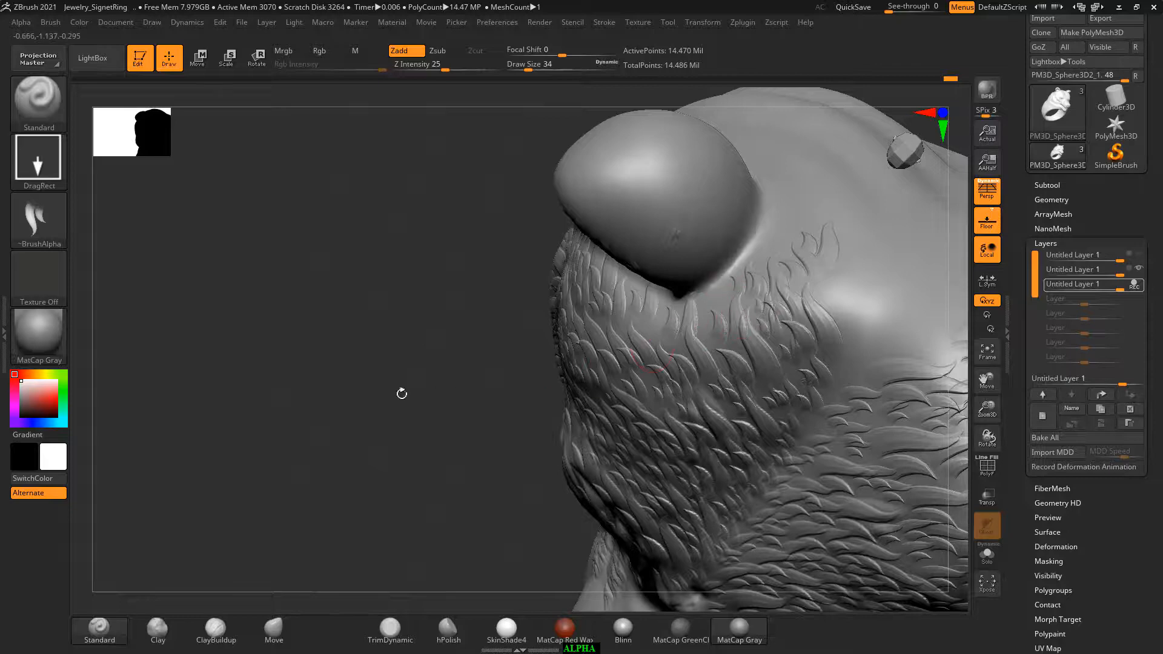
Extend the fur from the temple and cheek back over the smooth area below the ear toward the neck.
{"action": "mouse_move", "coordinate": [403, 394]}
{"action": "left_mouse_down"}
{"action": "mouse_move", "coordinate": [397, 294]}
{"action": "mouse_move", "coordinate": [338, 204]}
{"action": "mouse_move", "coordinate": [330, 249]}
{"action": "mouse_move", "coordinate": [285, 220]}
{"action": "mouse_move", "coordinate": [302, 243]}
{"action": "mouse_move", "coordinate": [307, 319]}
{"action": "mouse_move", "coordinate": [394, 332]}
{"action": "mouse_move", "coordinate": [194, 330]}
{"action": "mouse_move", "coordinate": [212, 351]}
{"action": "left_mouse_up"}
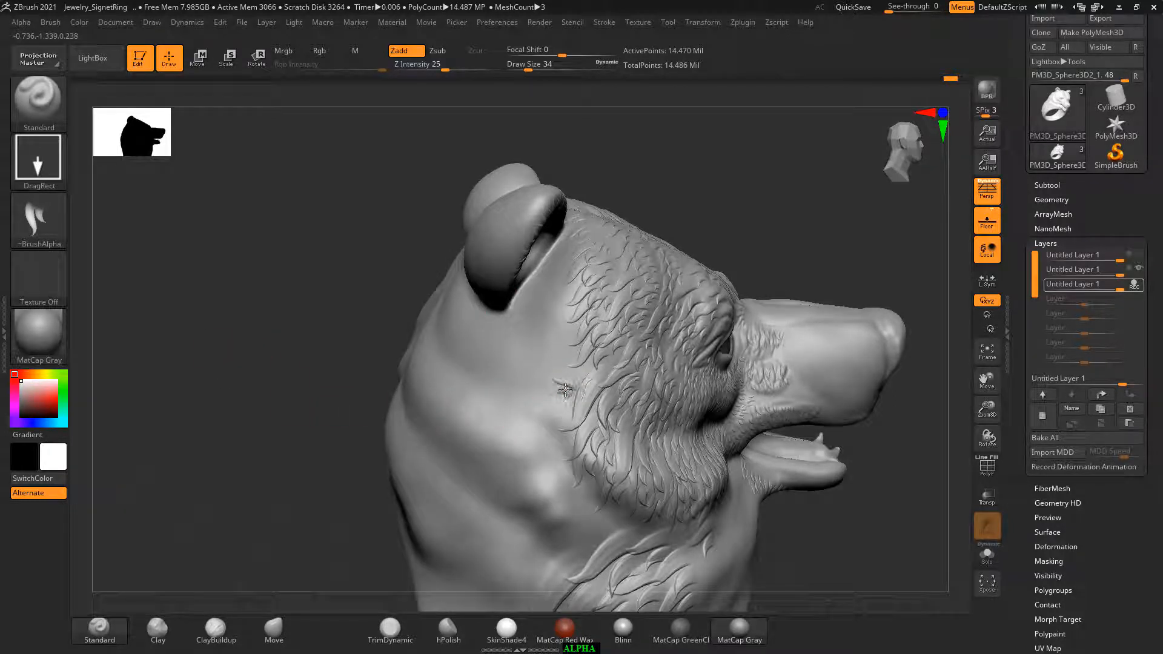
{"action": "left_click_drag", "start_coordinate": [547, 358], "coordinate": [516, 371]}
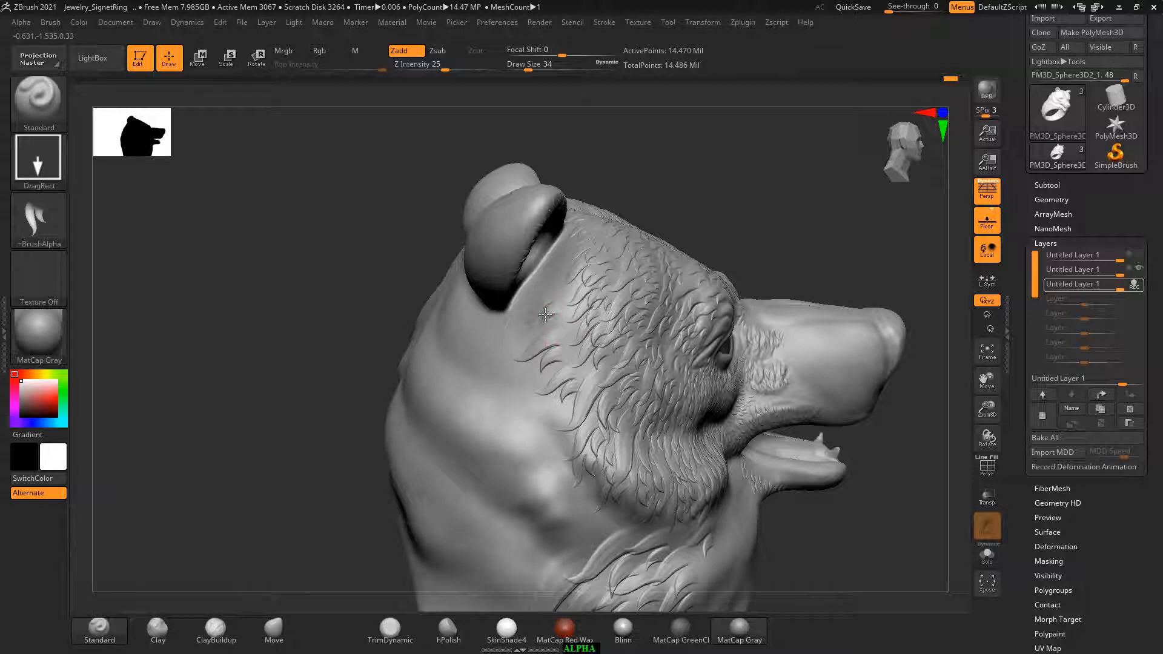
{"action": "left_click_drag", "start_coordinate": [591, 303], "coordinate": [571, 358]}
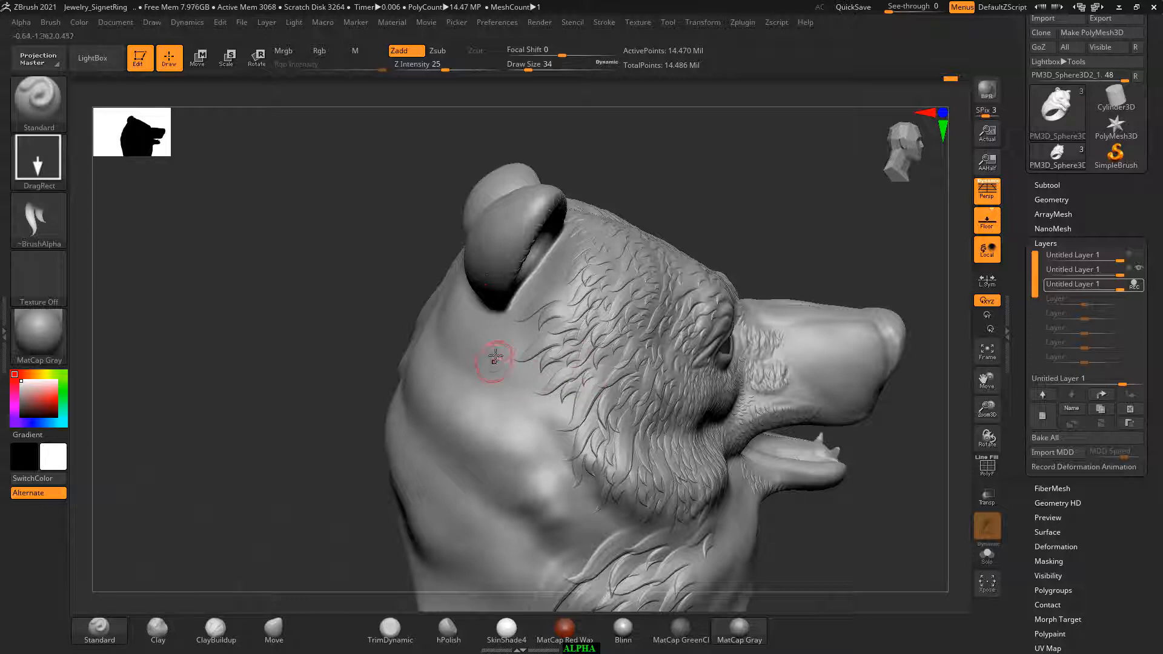
{"action": "left_click_drag", "start_coordinate": [500, 344], "coordinate": [525, 337]}
{"action": "left_click_drag", "start_coordinate": [494, 374], "coordinate": [561, 367]}
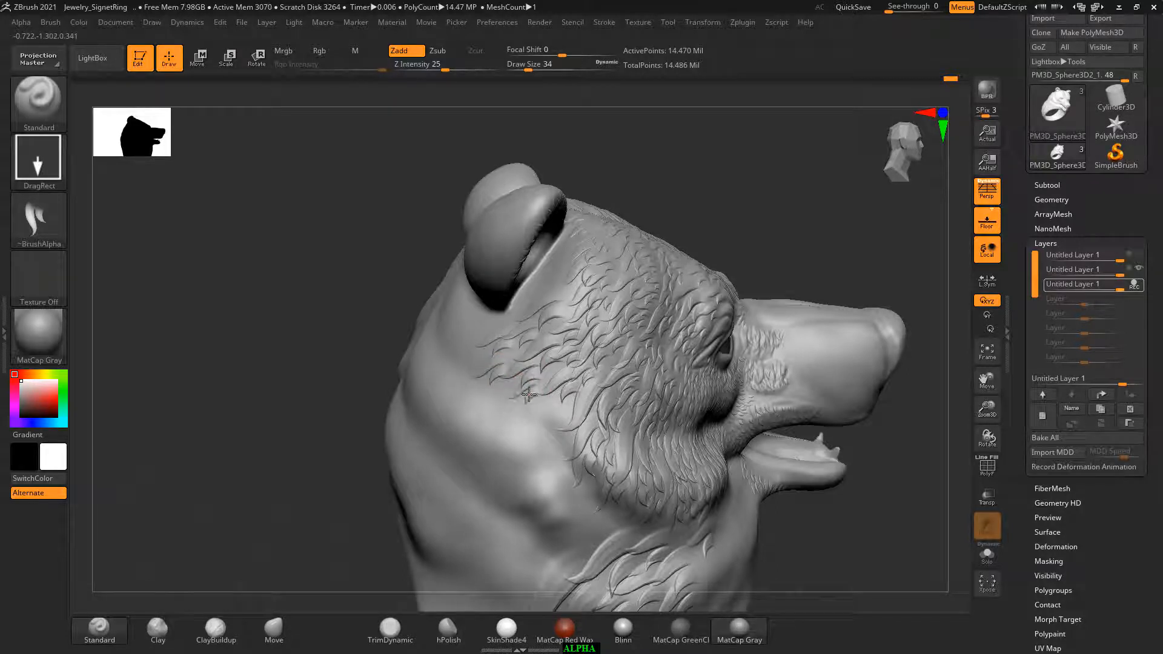
{"action": "left_click_drag", "start_coordinate": [542, 415], "coordinate": [552, 434]}
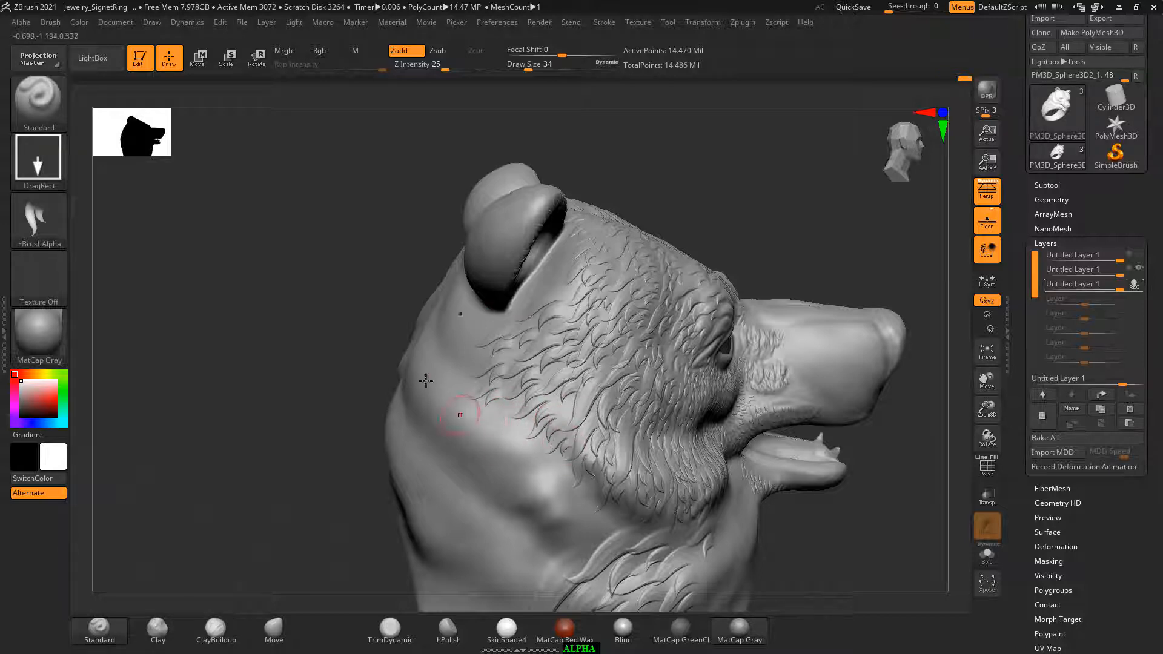
Fill the gaps in the fur between the ear, forehead and cheek with additional tufts.
{"action": "left_click_drag", "start_coordinate": [339, 297], "coordinate": [338, 294]}
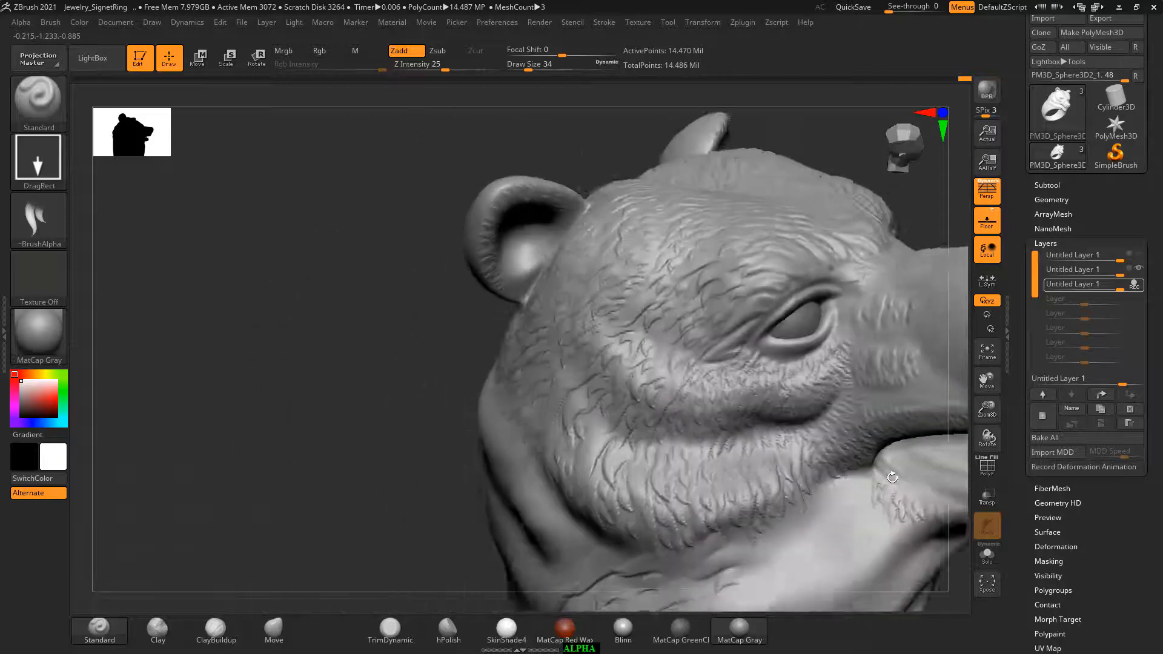
{"action": "left_click_drag", "start_coordinate": [892, 477], "coordinate": [778, 445]}
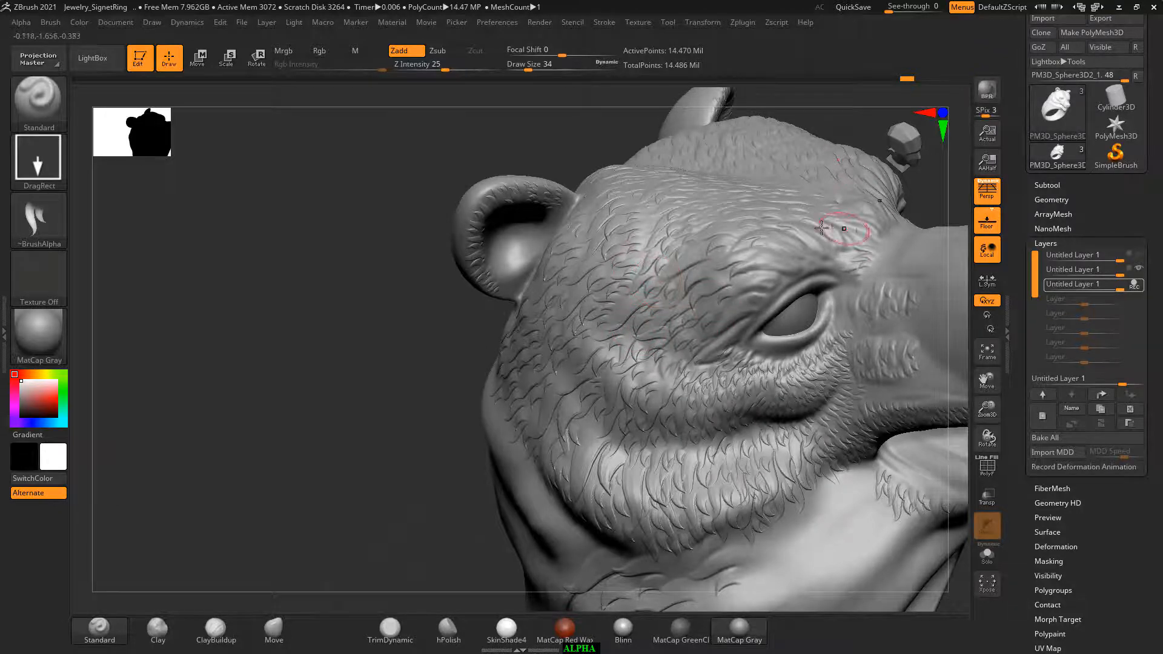
{"action": "mouse_move", "coordinate": [352, 343]}
{"action": "left_mouse_down"}
{"action": "mouse_move", "coordinate": [303, 355]}
{"action": "mouse_move", "coordinate": [340, 339]}
{"action": "left_mouse_up"}
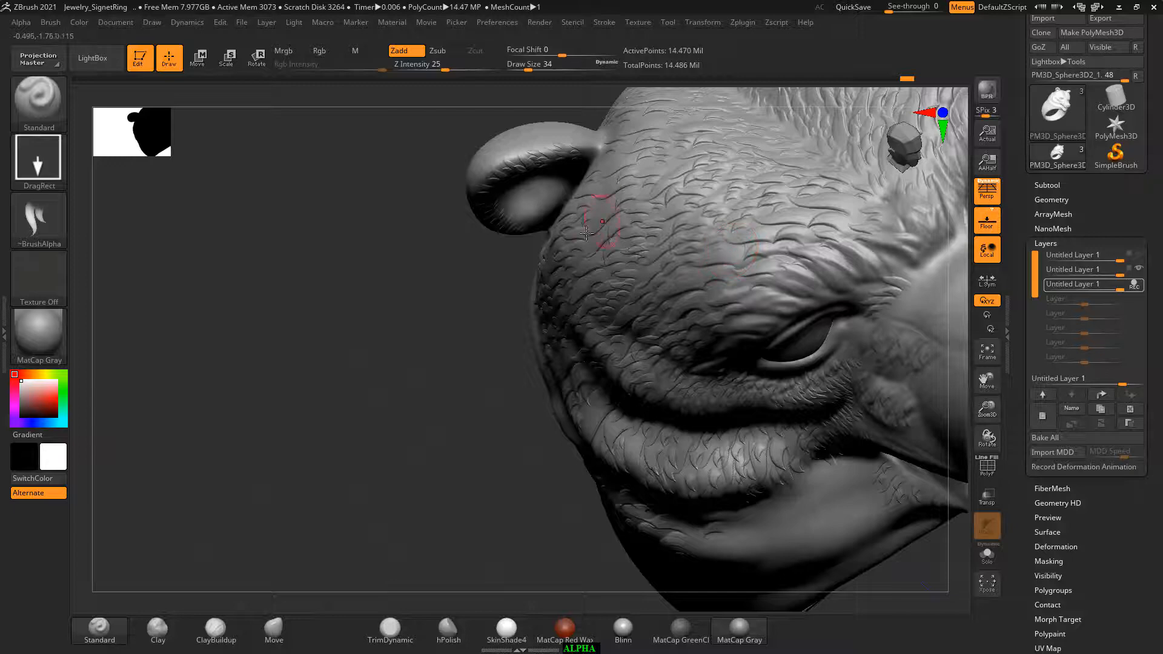
{"action": "left_click_drag", "start_coordinate": [384, 317], "coordinate": [551, 213]}
{"action": "left_click_drag", "start_coordinate": [334, 321], "coordinate": [177, 365]}
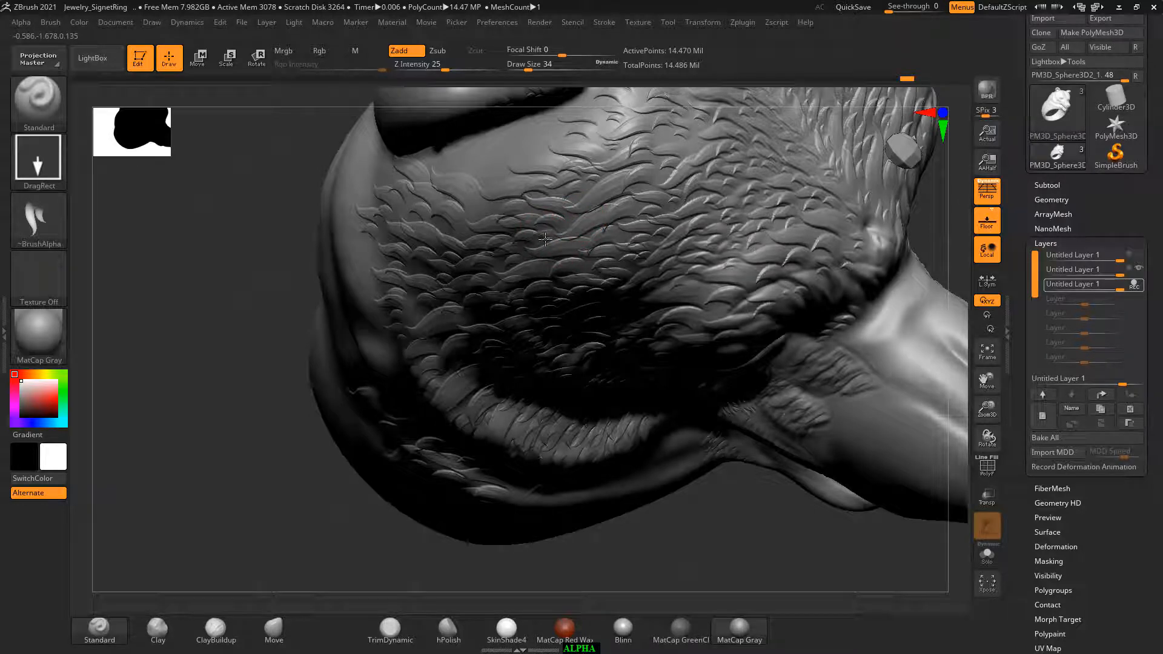
{"action": "mouse_move", "coordinate": [187, 380]}
{"action": "left_mouse_down"}
{"action": "mouse_move", "coordinate": [202, 312]}
{"action": "mouse_move", "coordinate": [246, 425]}
{"action": "mouse_move", "coordinate": [315, 406]}
{"action": "left_mouse_up"}
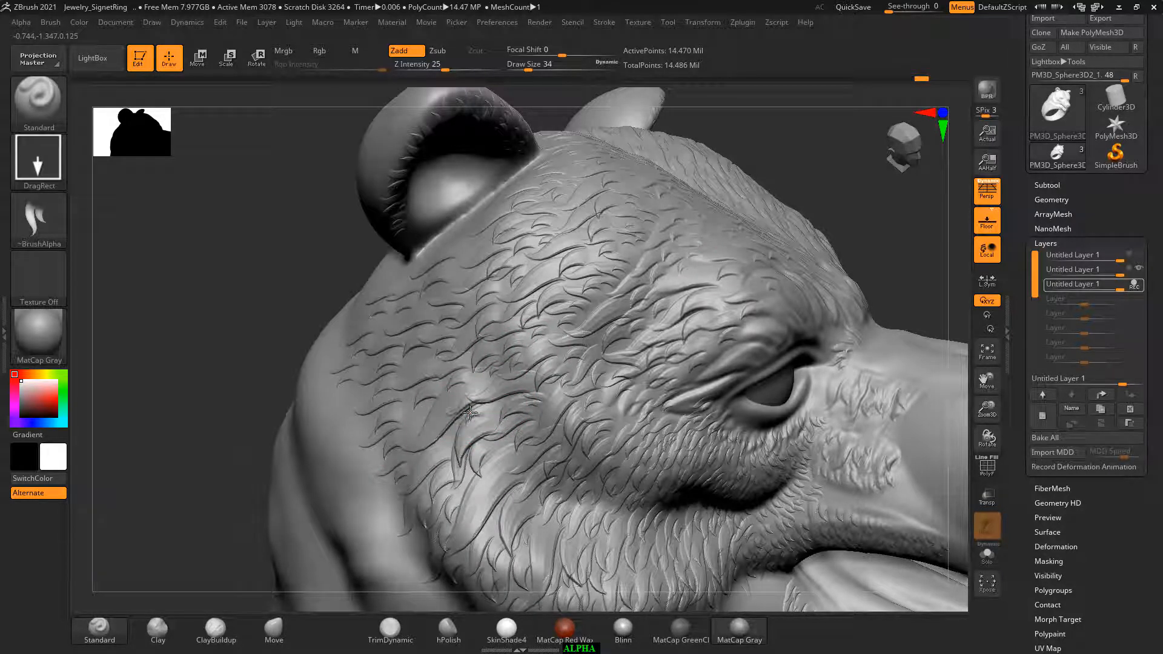
{"action": "left_click_drag", "start_coordinate": [471, 414], "coordinate": [446, 433]}
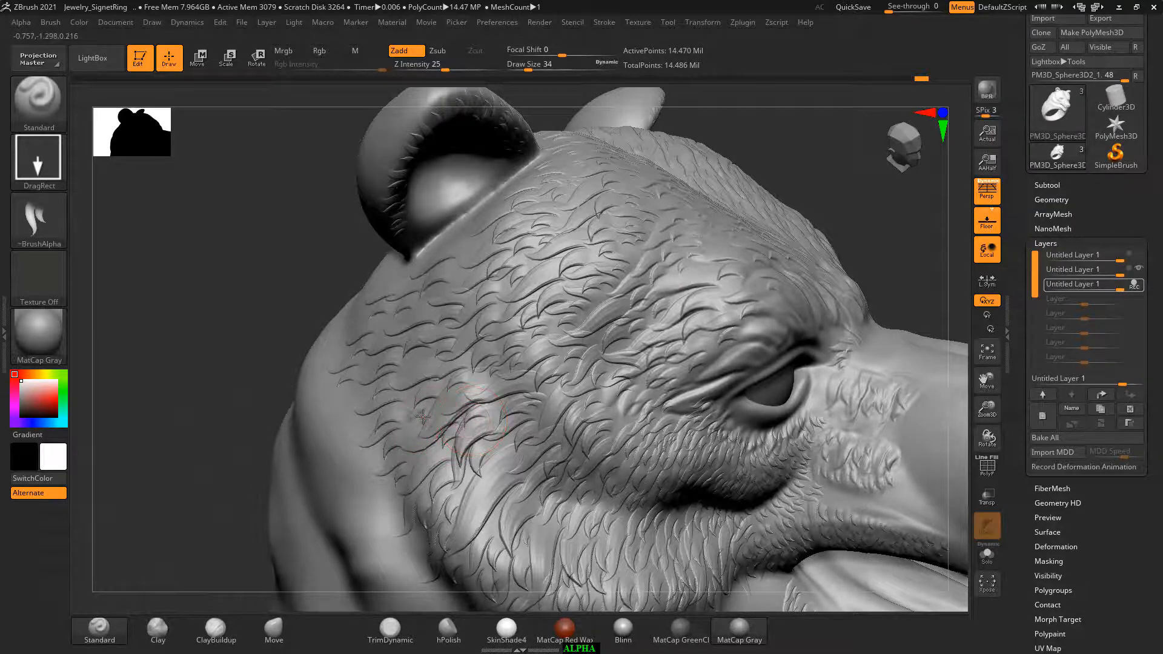
{"action": "left_click_drag", "start_coordinate": [417, 361], "coordinate": [417, 362]}
Stamp a patch of fur tufts below the cheek, just behind the corner of the mouth.
{"action": "left_click_drag", "start_coordinate": [207, 353], "coordinate": [103, 312], "text": "alt"}
{"action": "left_click_drag", "start_coordinate": [754, 323], "coordinate": [901, 129]}
{"action": "mouse_move", "coordinate": [531, 330]}
{"action": "left_mouse_down"}
{"action": "mouse_move", "coordinate": [515, 341]}
{"action": "mouse_move", "coordinate": [525, 362]}
{"action": "left_mouse_up"}
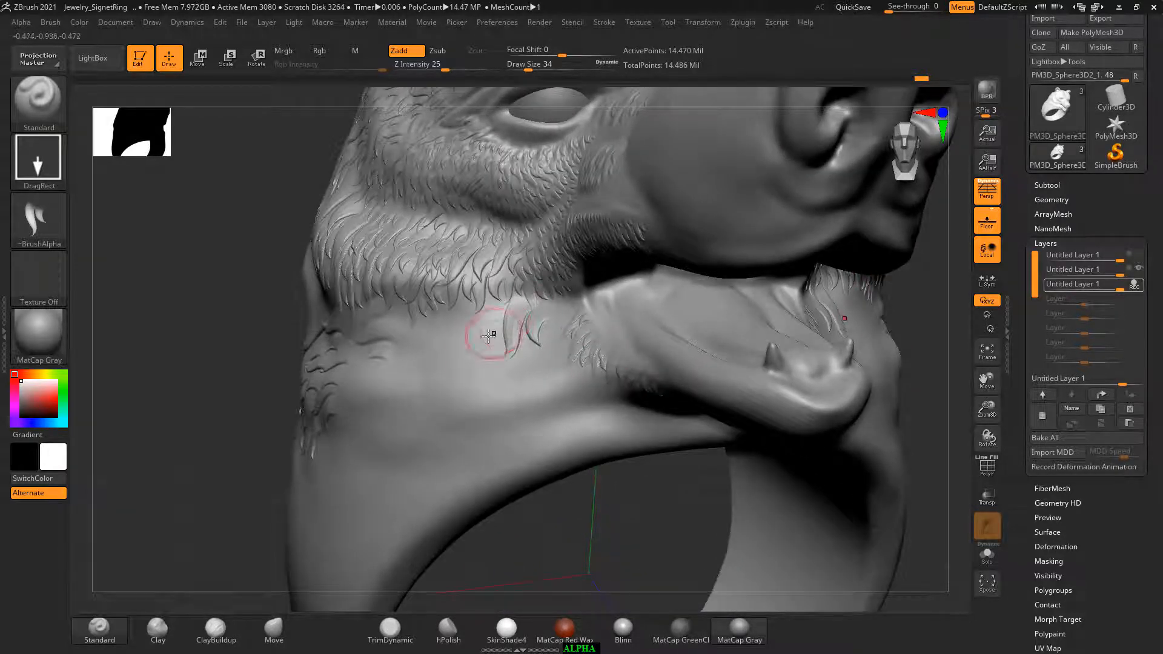
{"action": "left_click_drag", "start_coordinate": [202, 332], "coordinate": [283, 332]}
{"action": "left_click_drag", "start_coordinate": [503, 330], "coordinate": [559, 362]}
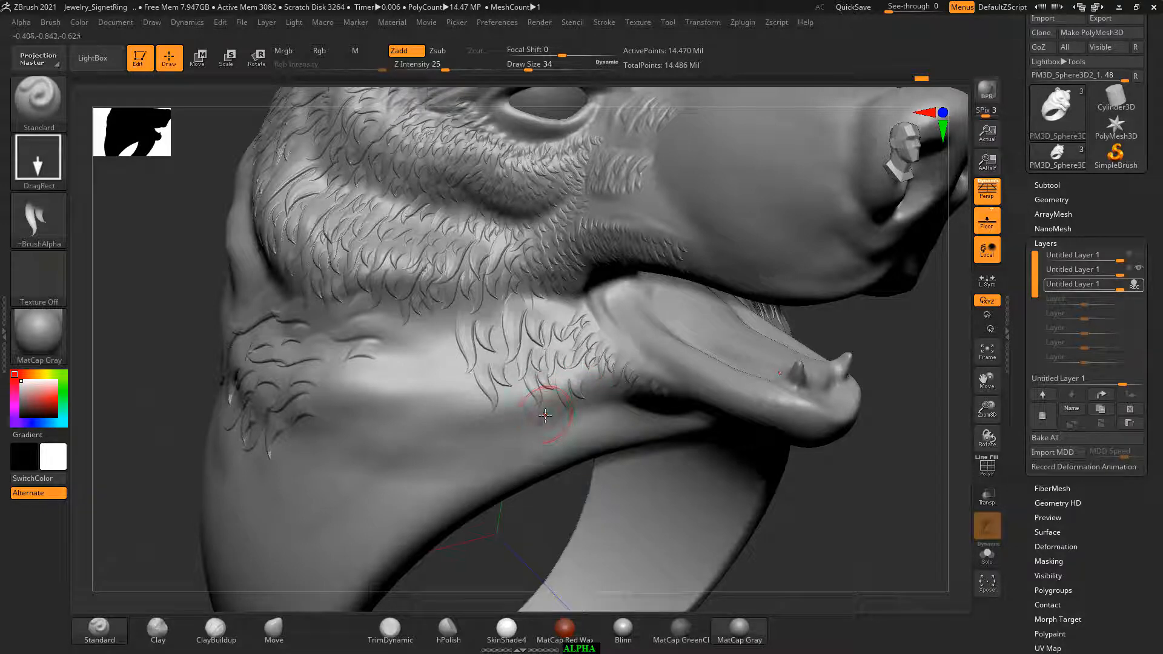
Extend the fur behind the mouth corner down and back over the jaw, joining it to the cheek fur above.
{"action": "left_click_drag", "start_coordinate": [545, 416], "coordinate": [546, 444]}
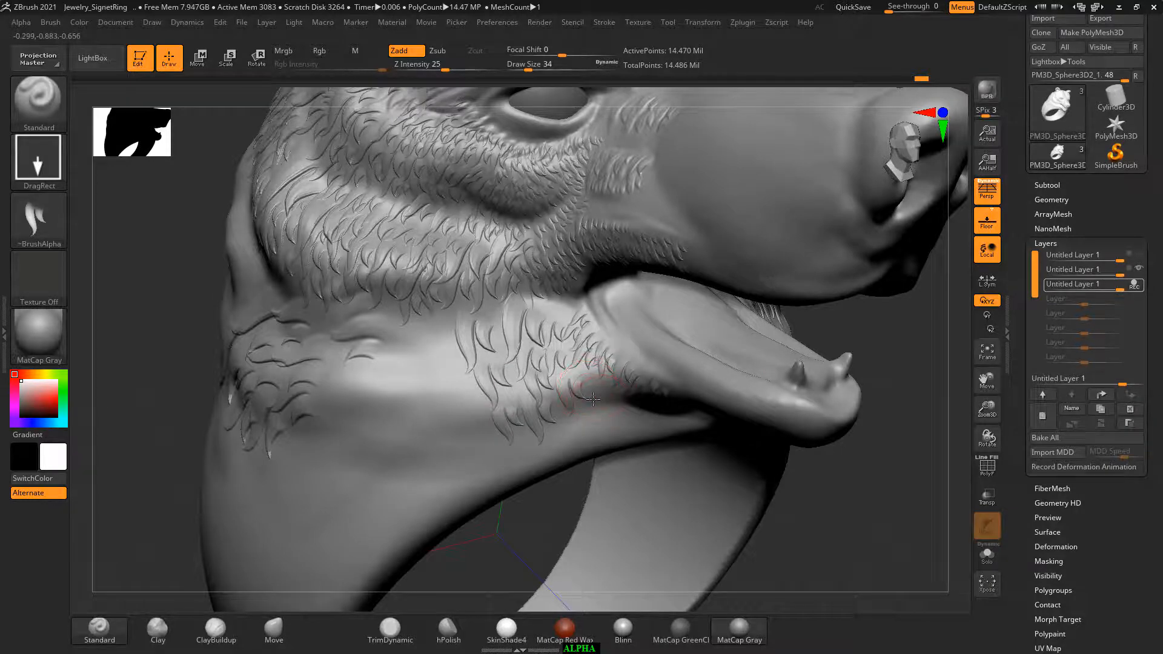
{"action": "left_click_drag", "start_coordinate": [593, 399], "coordinate": [594, 401]}
{"action": "left_click_drag", "start_coordinate": [515, 396], "coordinate": [517, 417]}
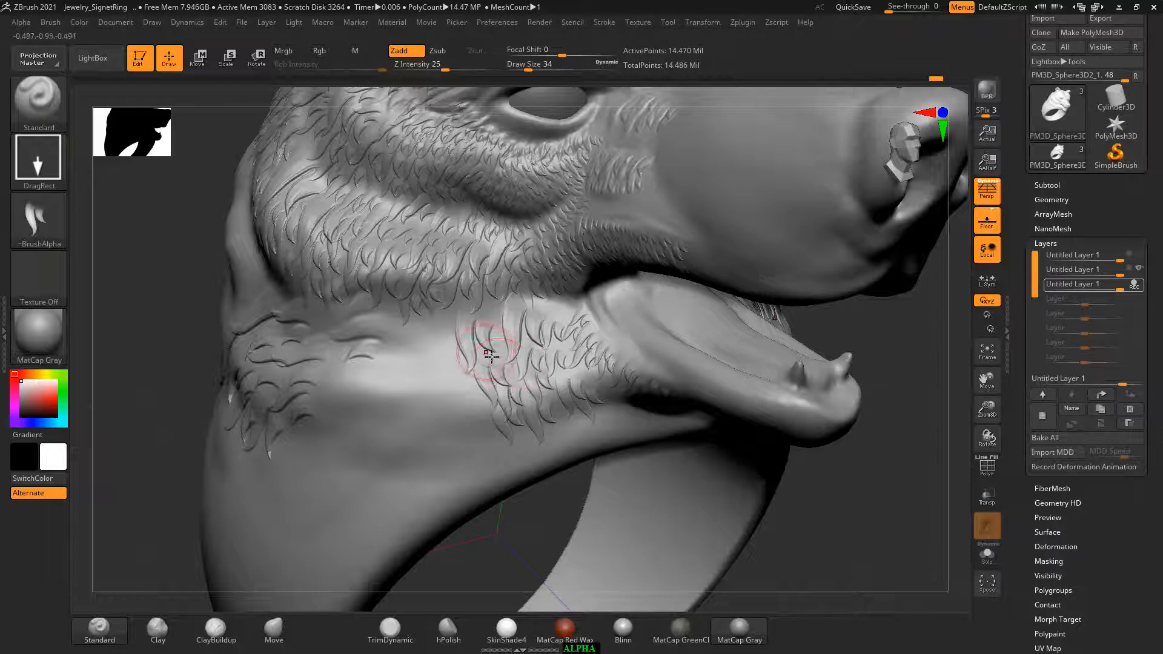
{"action": "left_click_drag", "start_coordinate": [502, 359], "coordinate": [491, 382]}
{"action": "mouse_move", "coordinate": [497, 306]}
{"action": "left_mouse_down"}
{"action": "mouse_move", "coordinate": [442, 327]}
{"action": "mouse_move", "coordinate": [454, 407]}
{"action": "left_mouse_up"}
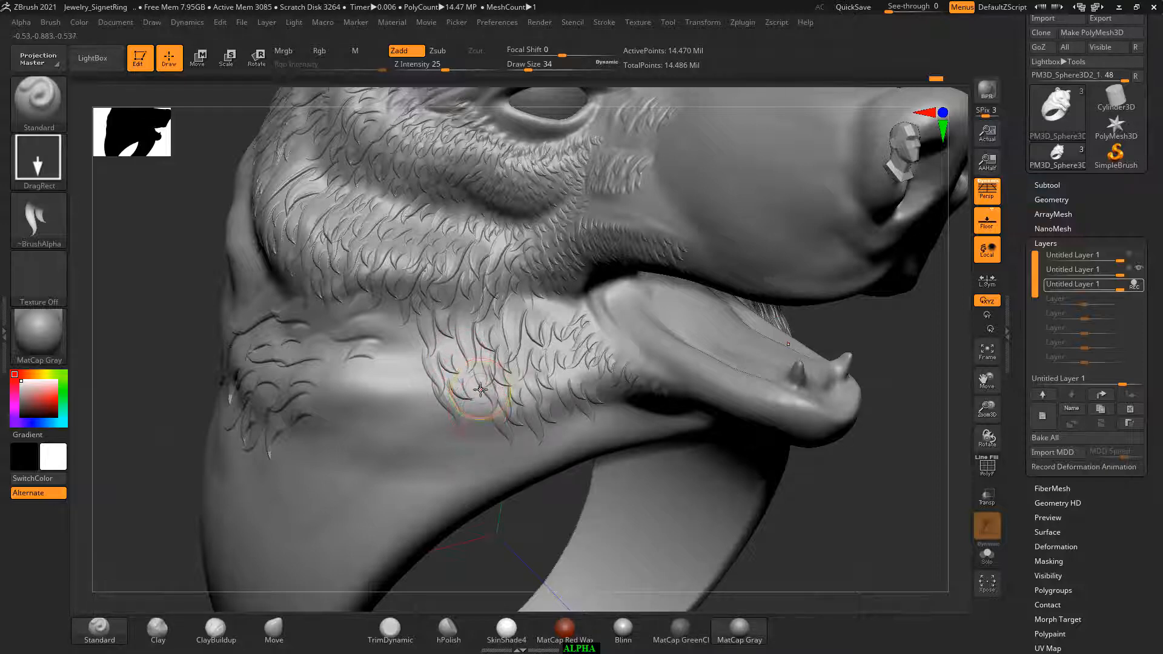
{"action": "key", "text": "ctrl"}
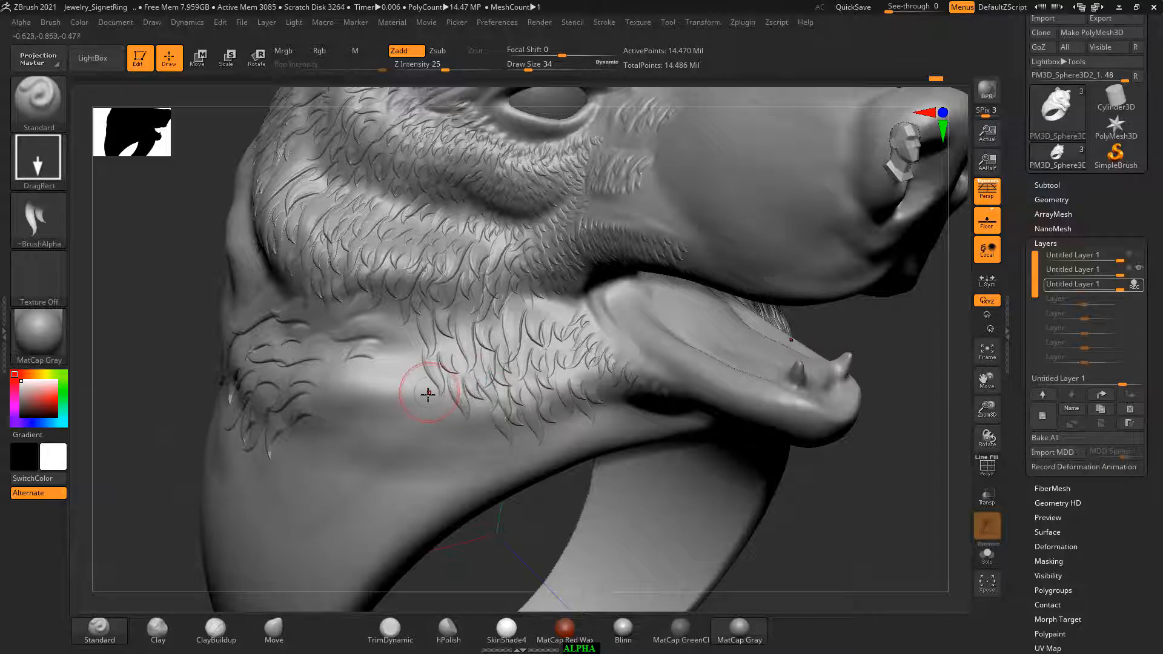
{"action": "left_click_drag", "start_coordinate": [428, 396], "coordinate": [434, 360]}
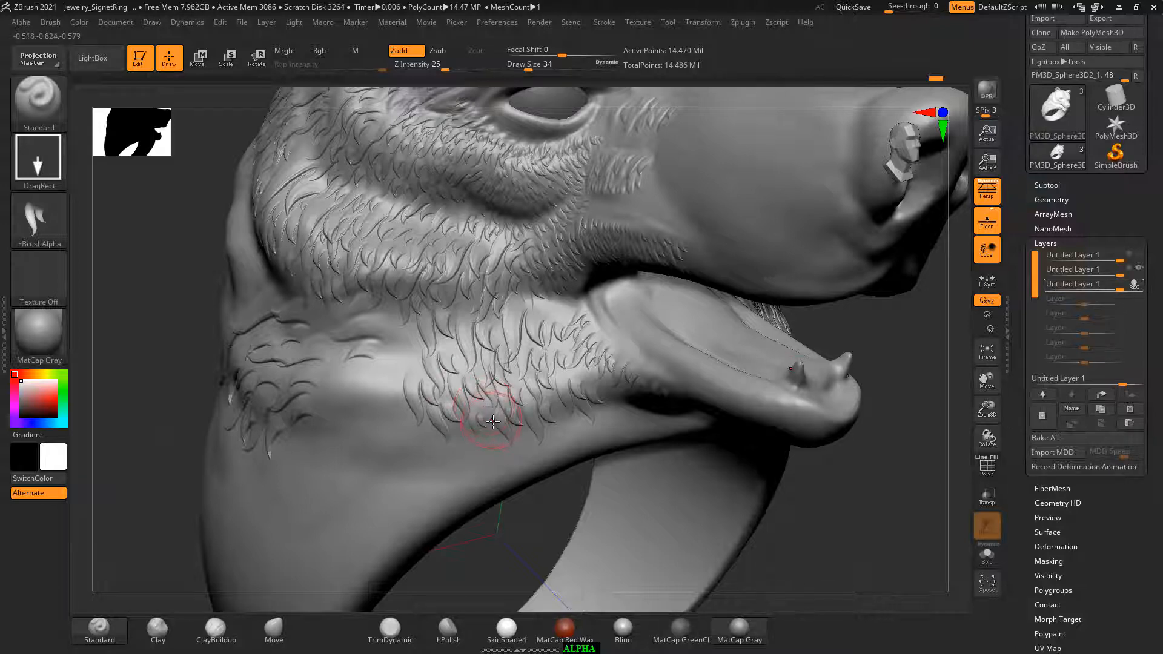
{"action": "key", "text": "ctrl"}
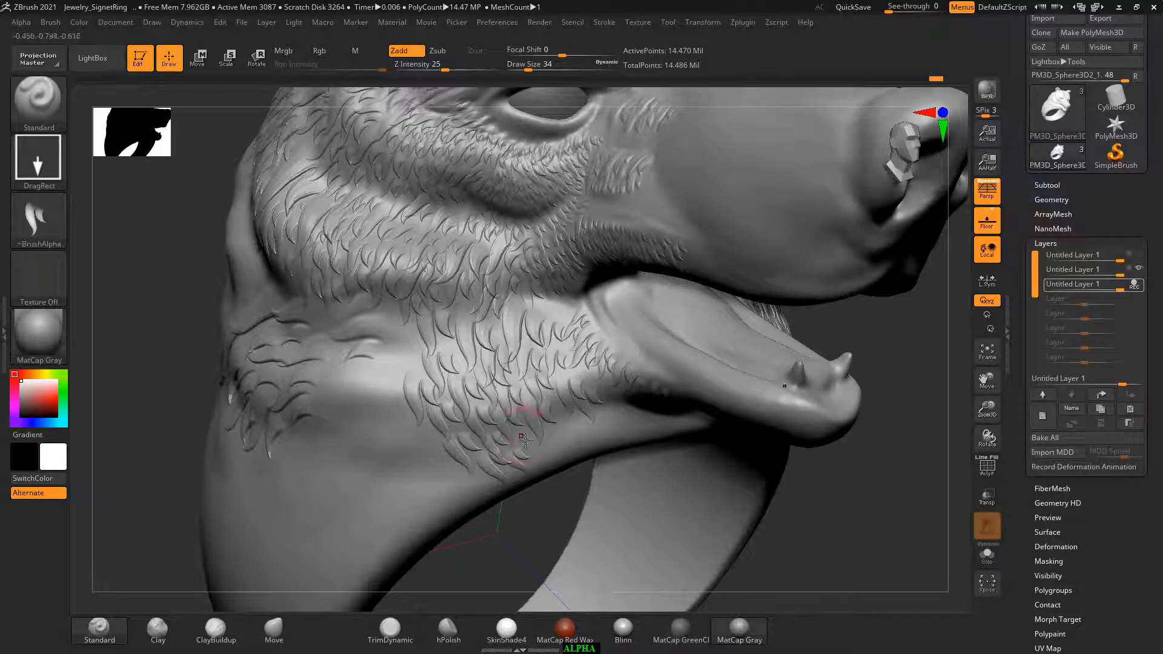
Add tufts along the jaw's lower edge above the ring opening and thicken the fur under the mouth corner.
{"action": "left_click_drag", "start_coordinate": [934, 518], "coordinate": [848, 500]}
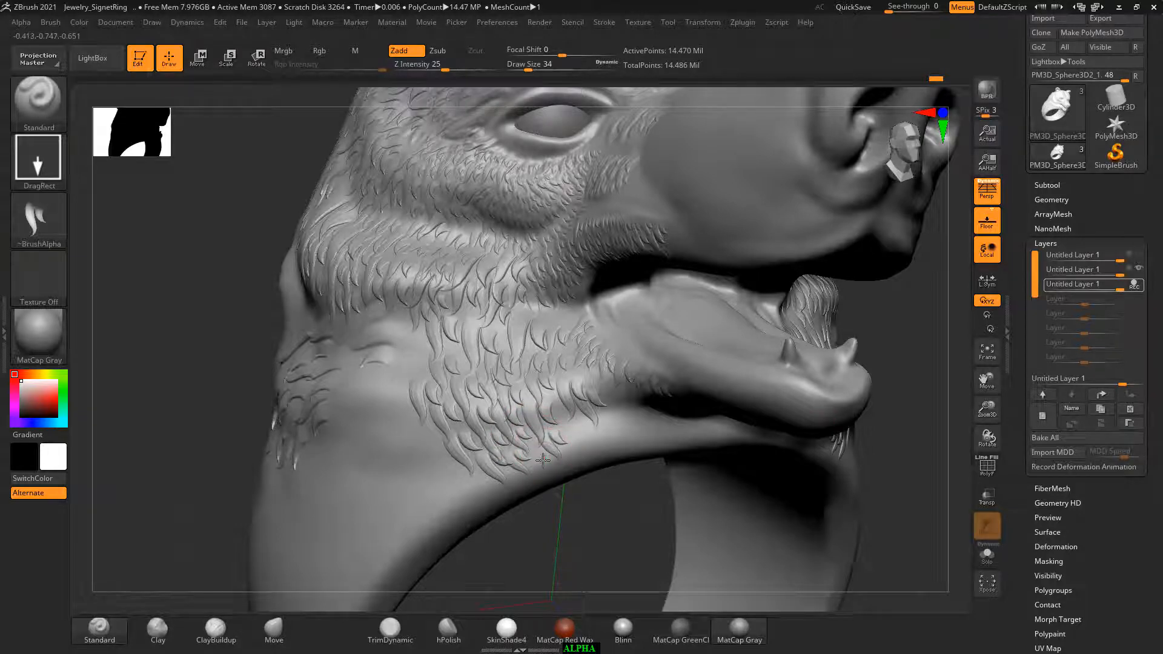
{"action": "mouse_move", "coordinate": [543, 461]}
{"action": "left_mouse_down"}
{"action": "mouse_move", "coordinate": [586, 434]}
{"action": "mouse_move", "coordinate": [576, 424]}
{"action": "mouse_move", "coordinate": [605, 436]}
{"action": "left_mouse_up"}
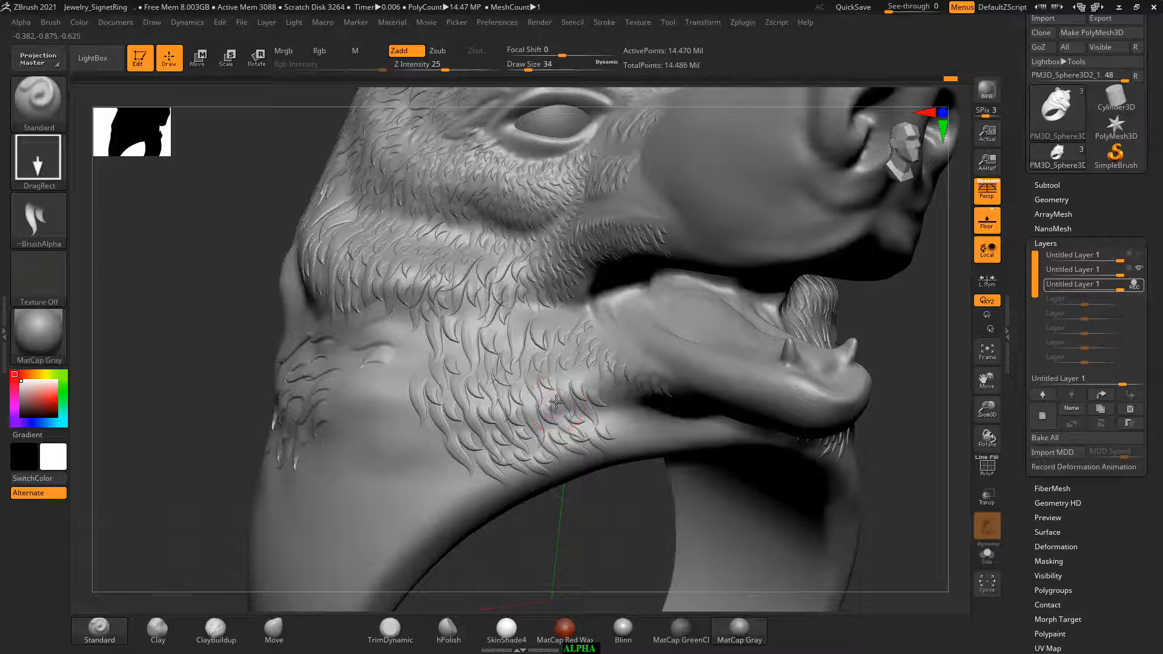
{"action": "left_click_drag", "start_coordinate": [556, 402], "coordinate": [551, 384]}
{"action": "left_click_drag", "start_coordinate": [479, 399], "coordinate": [484, 408]}
{"action": "left_click_drag", "start_coordinate": [883, 488], "coordinate": [879, 431]}
{"action": "mouse_move", "coordinate": [623, 404]}
{"action": "left_mouse_down"}
{"action": "mouse_move", "coordinate": [617, 396]}
{"action": "mouse_move", "coordinate": [629, 450]}
{"action": "mouse_move", "coordinate": [633, 400]}
{"action": "left_mouse_up"}
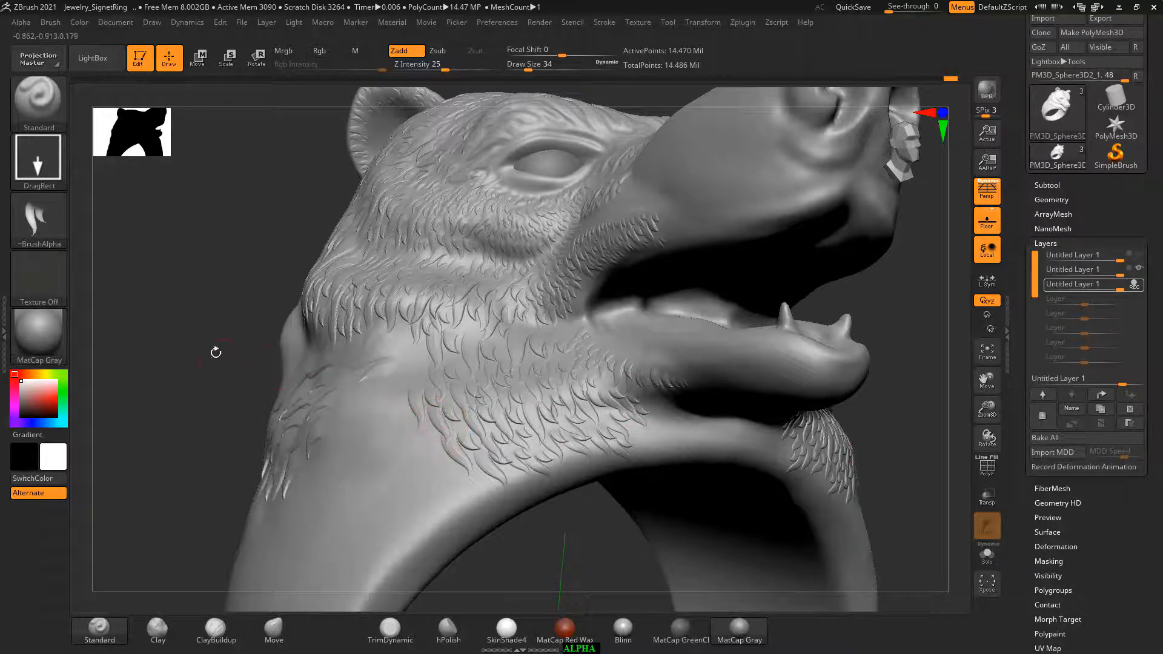
Fill the bare area between the jaw fur and the neck tufts, joining both patches into continuous fur.
{"action": "mouse_move", "coordinate": [216, 348]}
{"action": "left_mouse_down"}
{"action": "mouse_move", "coordinate": [381, 349]}
{"action": "mouse_move", "coordinate": [397, 390]}
{"action": "left_mouse_up"}
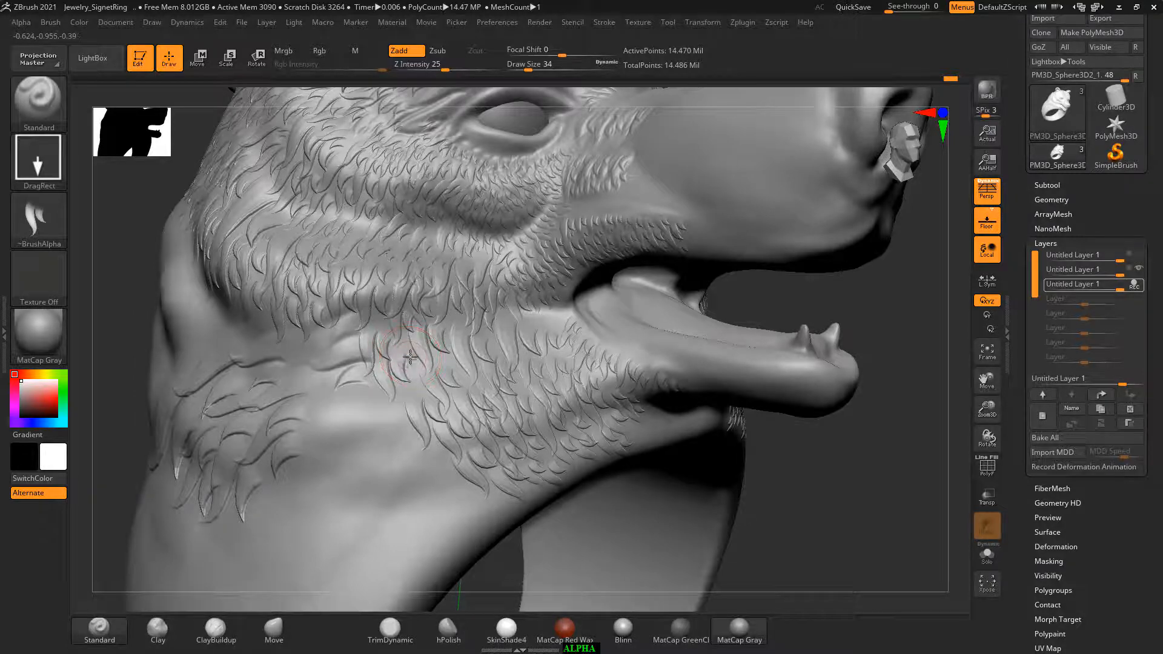
{"action": "mouse_move", "coordinate": [337, 338]}
{"action": "left_mouse_down"}
{"action": "mouse_move", "coordinate": [347, 377]}
{"action": "mouse_move", "coordinate": [370, 397]}
{"action": "mouse_move", "coordinate": [376, 363]}
{"action": "mouse_move", "coordinate": [384, 445]}
{"action": "mouse_move", "coordinate": [325, 419]}
{"action": "mouse_move", "coordinate": [348, 433]}
{"action": "mouse_move", "coordinate": [336, 431]}
{"action": "mouse_move", "coordinate": [337, 391]}
{"action": "mouse_move", "coordinate": [312, 383]}
{"action": "mouse_move", "coordinate": [299, 354]}
{"action": "left_mouse_up"}
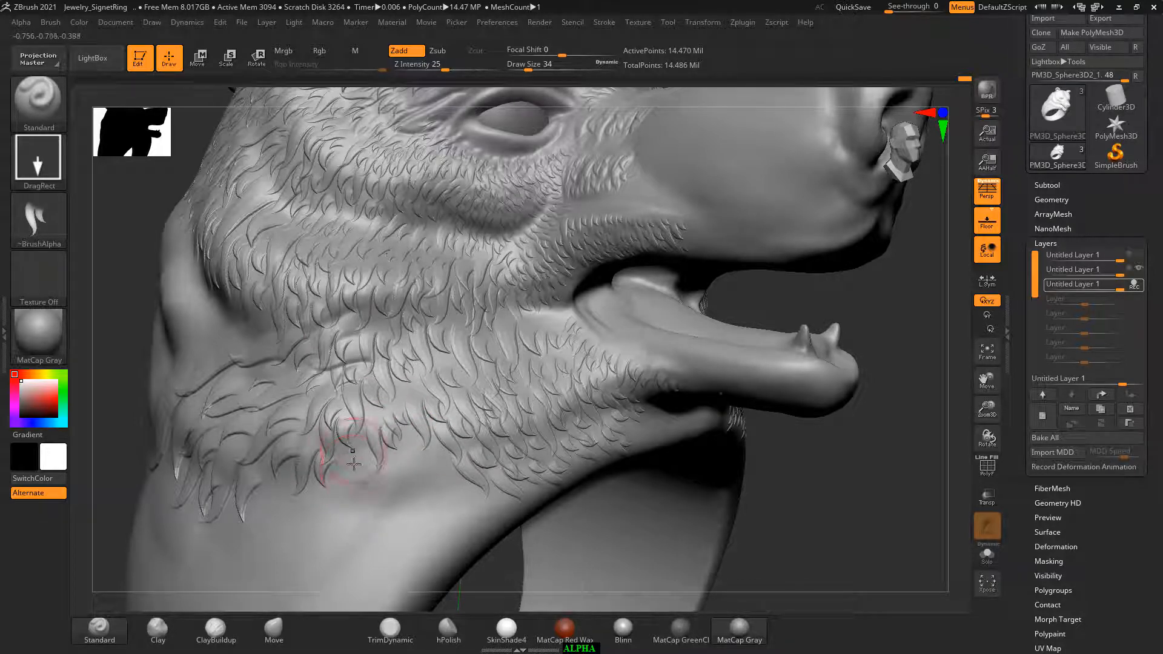
{"action": "left_click_drag", "start_coordinate": [379, 484], "coordinate": [376, 516]}
{"action": "mouse_move", "coordinate": [406, 465]}
{"action": "left_mouse_down"}
{"action": "mouse_move", "coordinate": [398, 486]}
{"action": "mouse_move", "coordinate": [434, 469]}
{"action": "mouse_move", "coordinate": [432, 486]}
{"action": "left_mouse_up"}
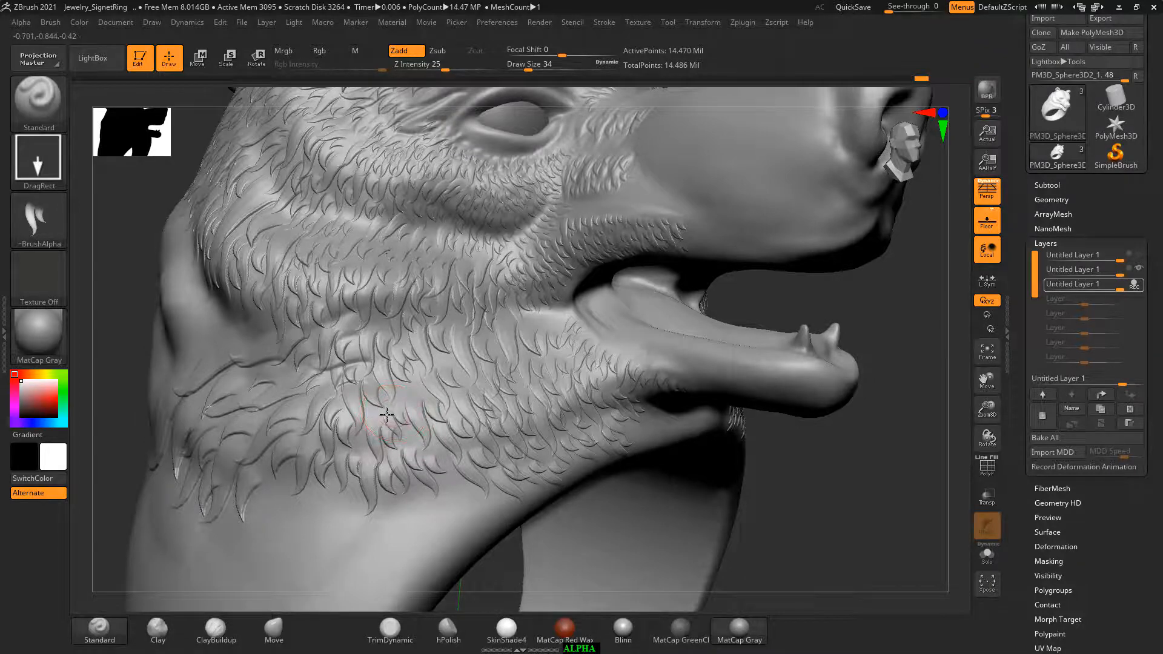
{"action": "left_click_drag", "start_coordinate": [386, 416], "coordinate": [379, 433]}
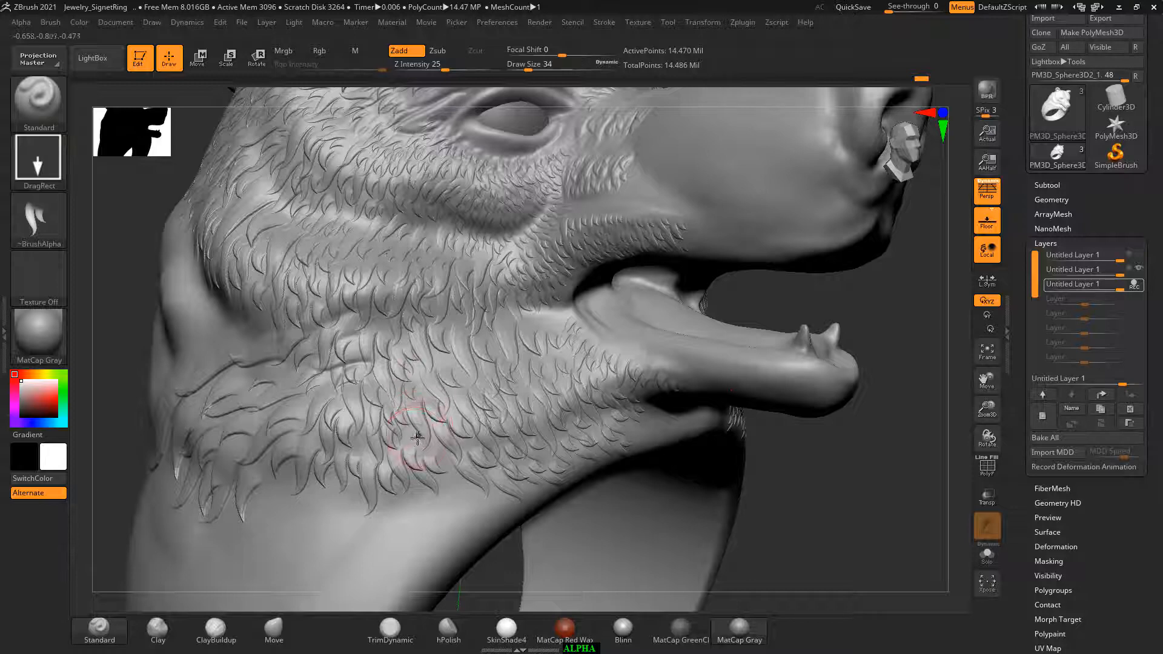
{"action": "left_click_drag", "start_coordinate": [414, 440], "coordinate": [373, 452]}
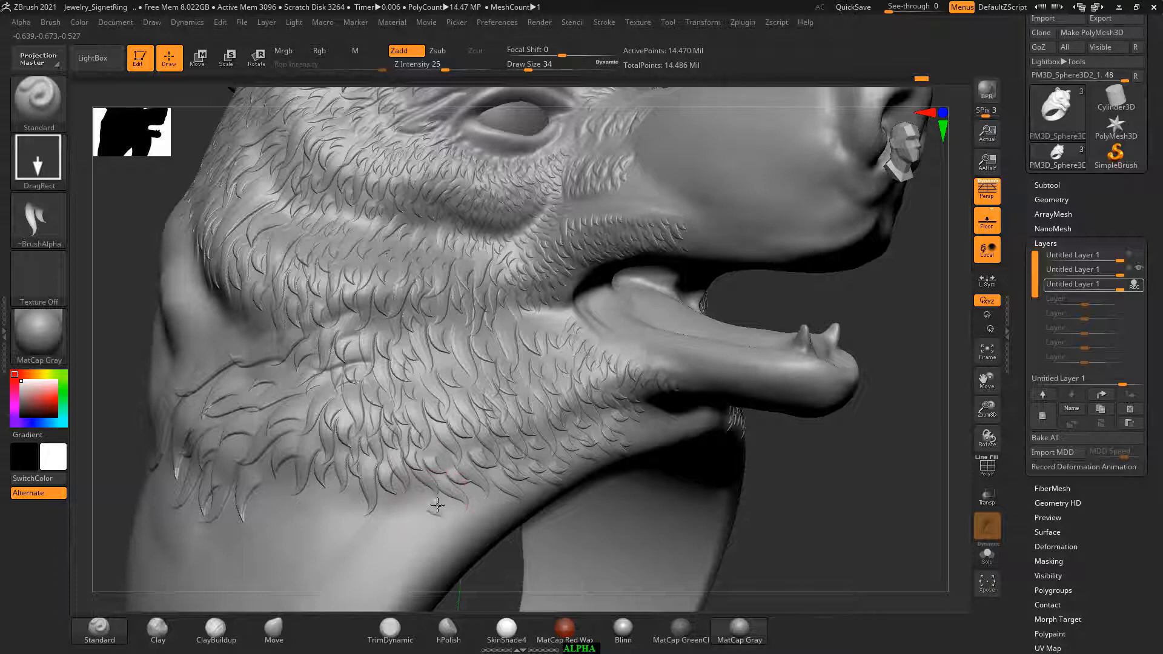
Extend the fur tufts below the jaw onto the ring's shoulder, closing the bare gap toward the neck tufts.
{"action": "mouse_move", "coordinate": [437, 505]}
{"action": "left_mouse_down"}
{"action": "mouse_move", "coordinate": [449, 526]}
{"action": "mouse_move", "coordinate": [414, 540]}
{"action": "left_mouse_up"}
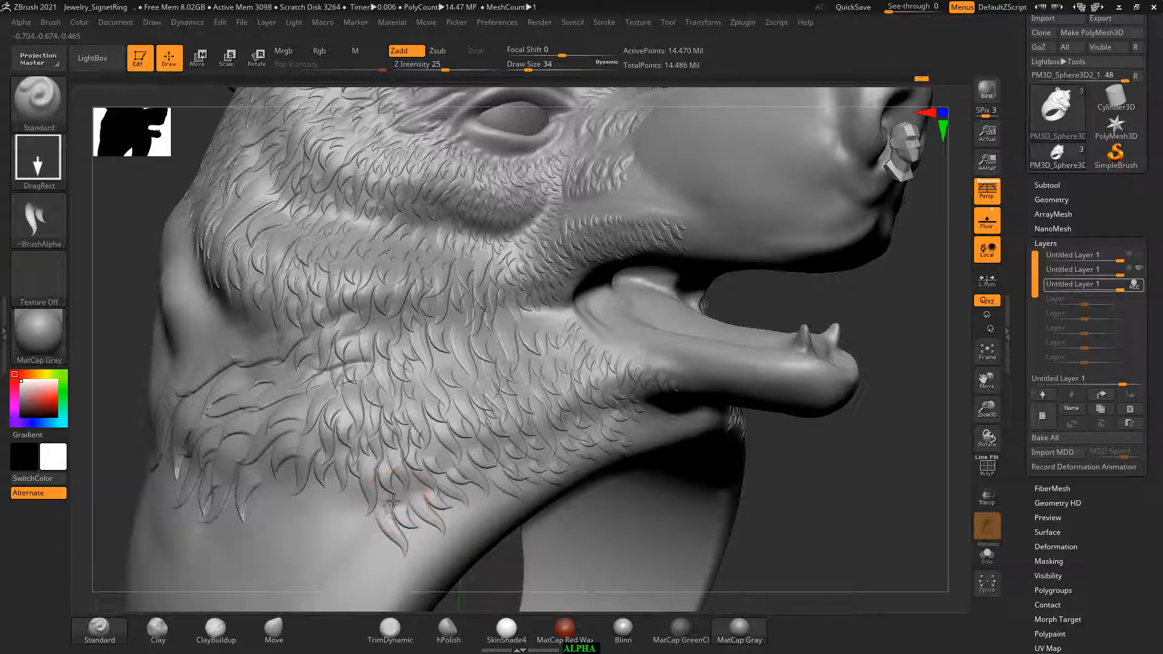
{"action": "left_click_drag", "start_coordinate": [390, 494], "coordinate": [396, 504]}
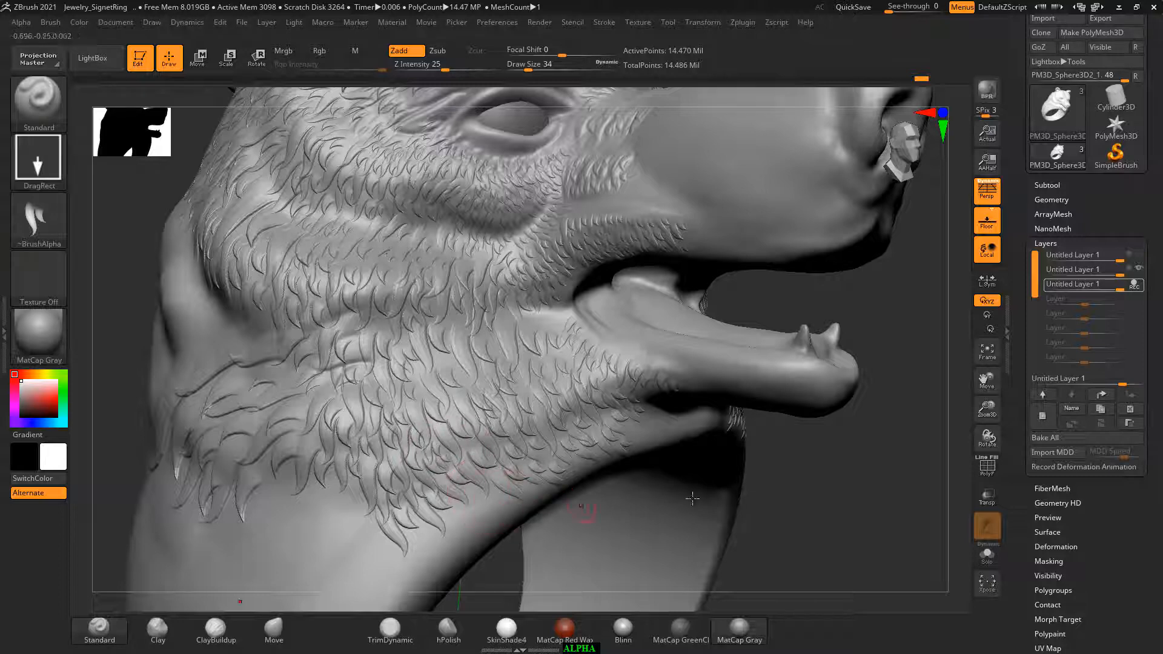
{"action": "mouse_move", "coordinate": [830, 453]}
{"action": "left_mouse_down"}
{"action": "mouse_move", "coordinate": [847, 460]}
{"action": "mouse_move", "coordinate": [871, 343]}
{"action": "mouse_move", "coordinate": [844, 317]}
{"action": "mouse_move", "coordinate": [637, 307]}
{"action": "left_mouse_up"}
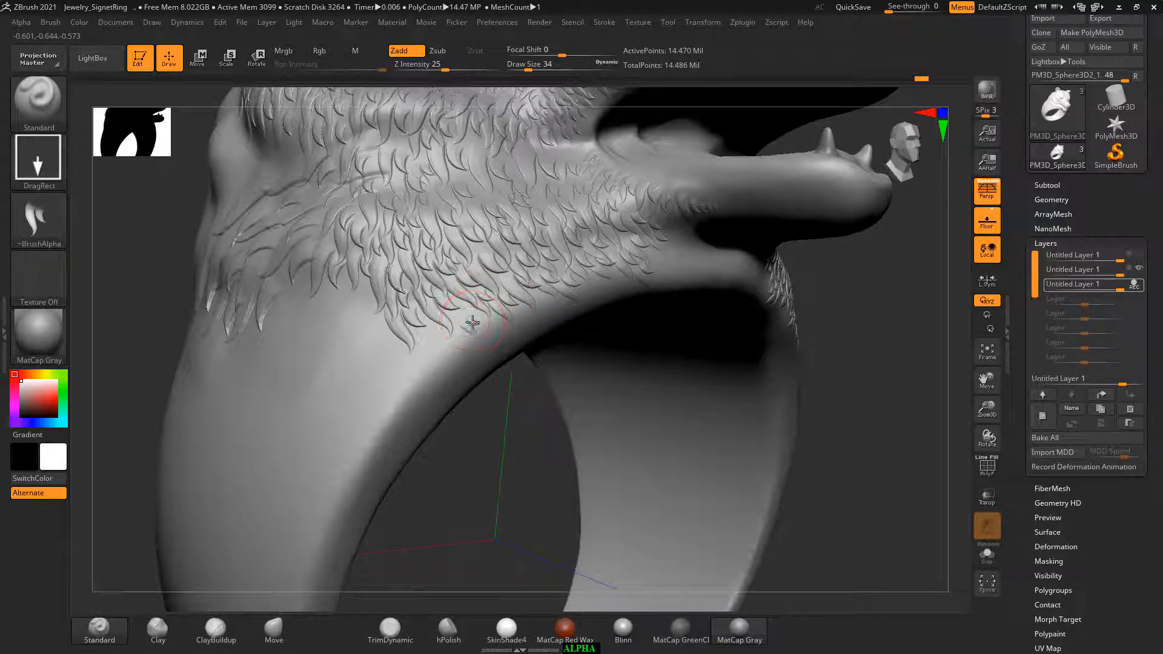
{"action": "left_click_drag", "start_coordinate": [473, 322], "coordinate": [439, 337]}
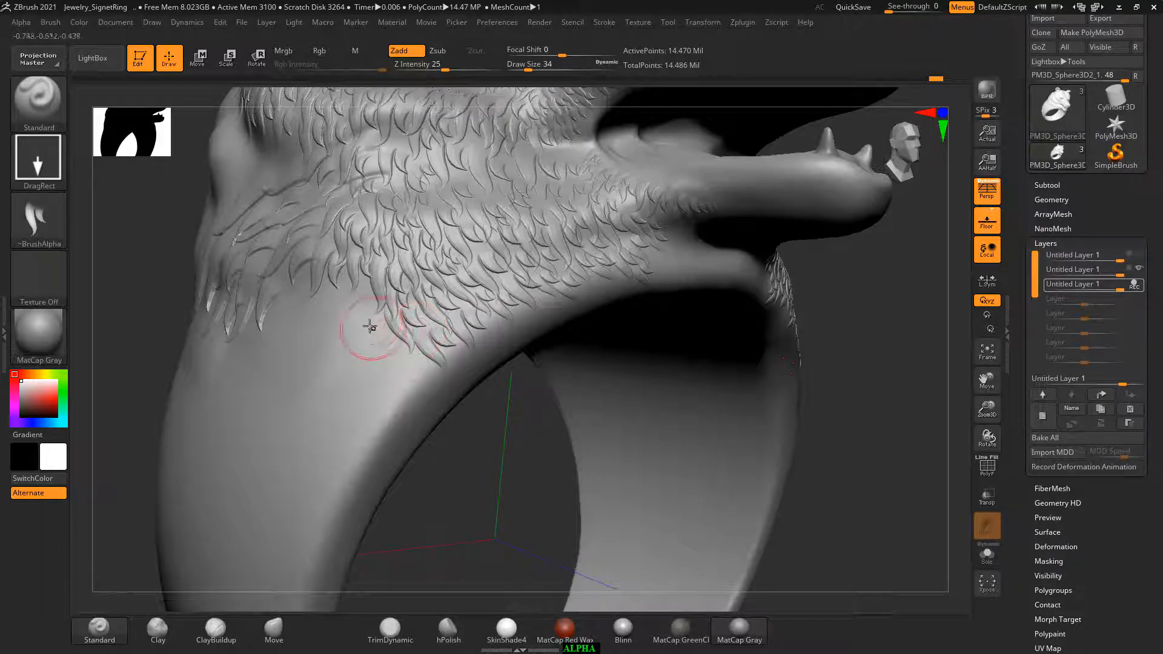
{"action": "left_click_drag", "start_coordinate": [363, 302], "coordinate": [366, 268]}
{"action": "mouse_move", "coordinate": [374, 327]}
{"action": "left_mouse_down"}
{"action": "mouse_move", "coordinate": [374, 293]}
{"action": "mouse_move", "coordinate": [331, 306]}
{"action": "mouse_move", "coordinate": [333, 292]}
{"action": "left_mouse_up"}
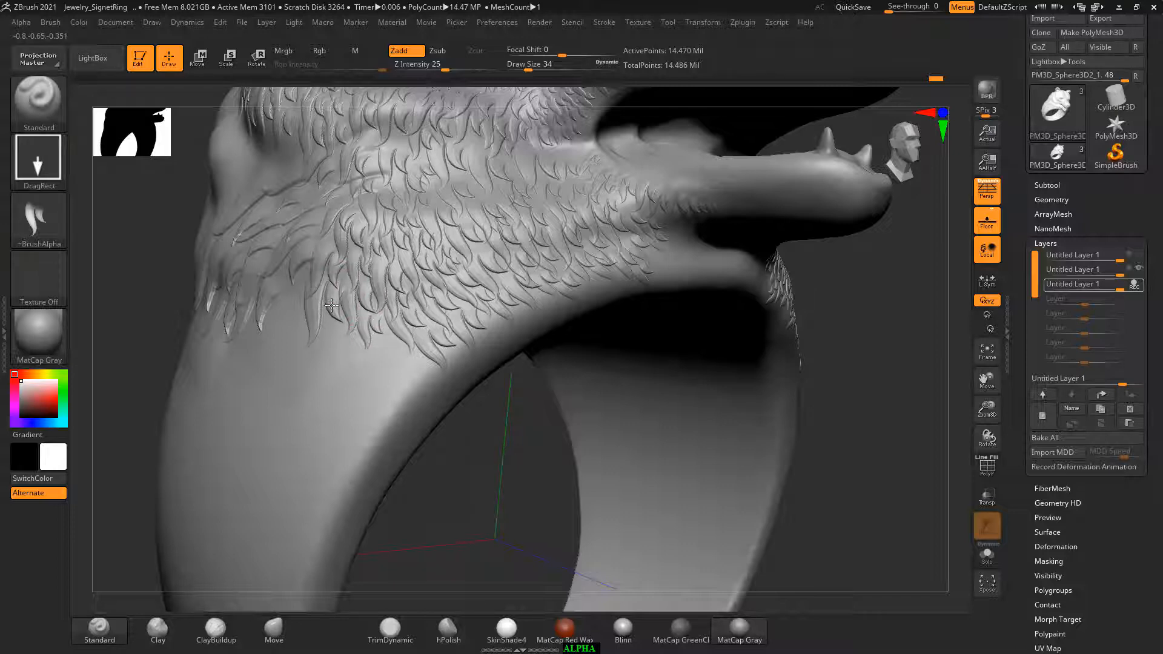
Fill the neck area behind the jaw with tufts between the fine jaw fur and the long neck strands.
{"action": "left_click_drag", "start_coordinate": [891, 368], "coordinate": [936, 364]}
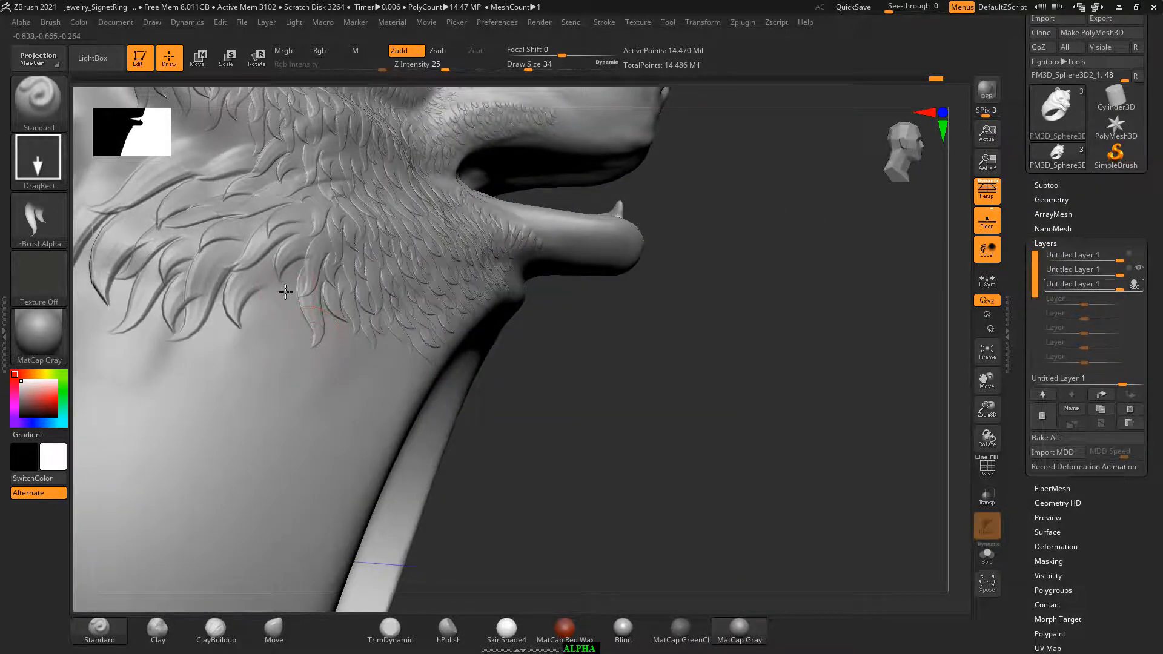
{"action": "left_click_drag", "start_coordinate": [285, 292], "coordinate": [287, 272]}
{"action": "left_click_drag", "start_coordinate": [703, 281], "coordinate": [778, 343]}
{"action": "mouse_move", "coordinate": [317, 247]}
{"action": "left_mouse_down"}
{"action": "mouse_move", "coordinate": [343, 212]}
{"action": "mouse_move", "coordinate": [366, 209]}
{"action": "mouse_move", "coordinate": [363, 221]}
{"action": "left_mouse_up"}
{"action": "mouse_move", "coordinate": [271, 228]}
{"action": "left_mouse_down"}
{"action": "mouse_move", "coordinate": [282, 224]}
{"action": "mouse_move", "coordinate": [277, 243]}
{"action": "mouse_move", "coordinate": [240, 209]}
{"action": "mouse_move", "coordinate": [232, 235]}
{"action": "left_mouse_up"}
Stamp tufts behind the cheek along the back edge of the head fur, above the long neck strands.
{"action": "left_click_drag", "start_coordinate": [750, 371], "coordinate": [873, 430], "text": "alt"}
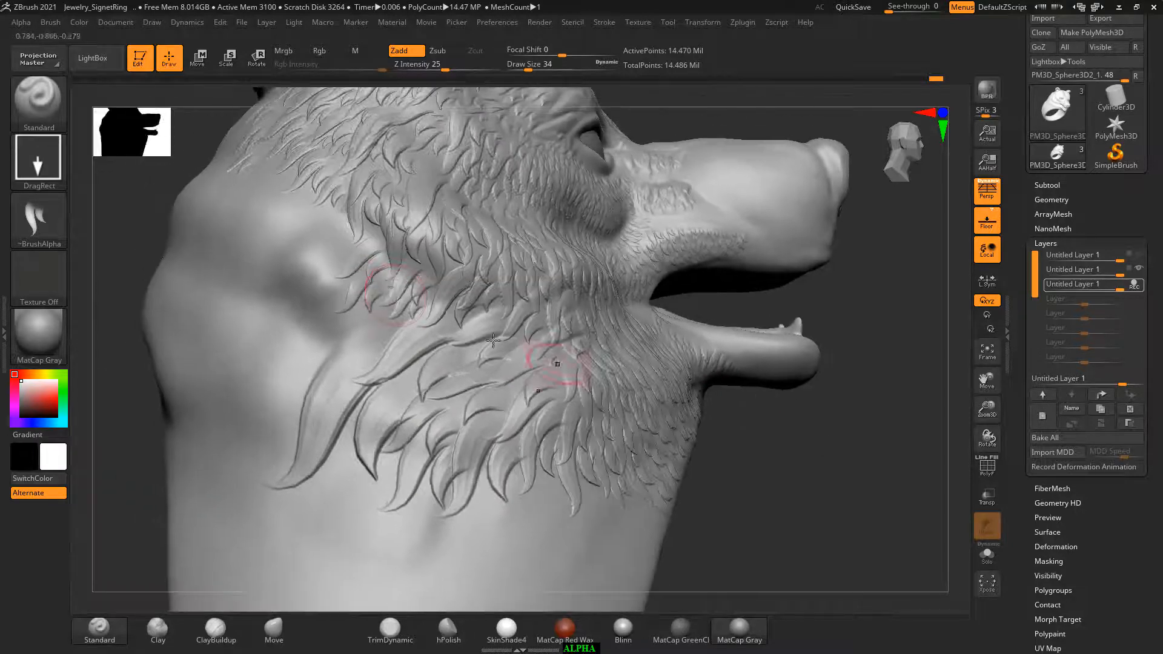
{"action": "left_click_drag", "start_coordinate": [338, 253], "coordinate": [342, 257]}
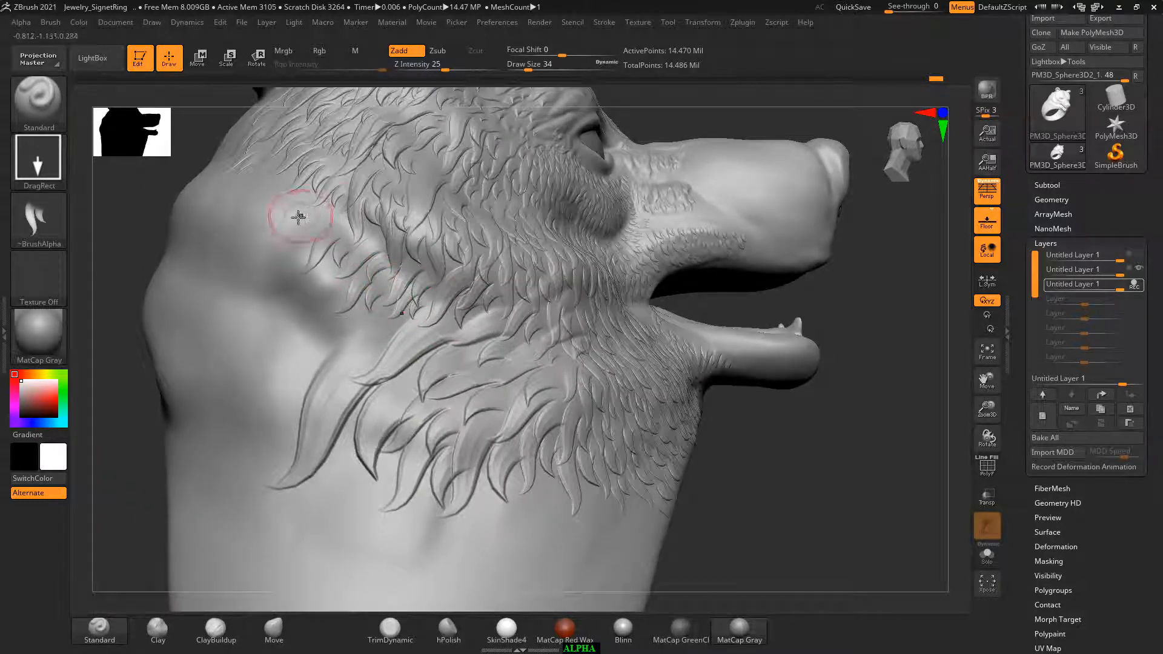
{"action": "left_click_drag", "start_coordinate": [286, 220], "coordinate": [343, 228]}
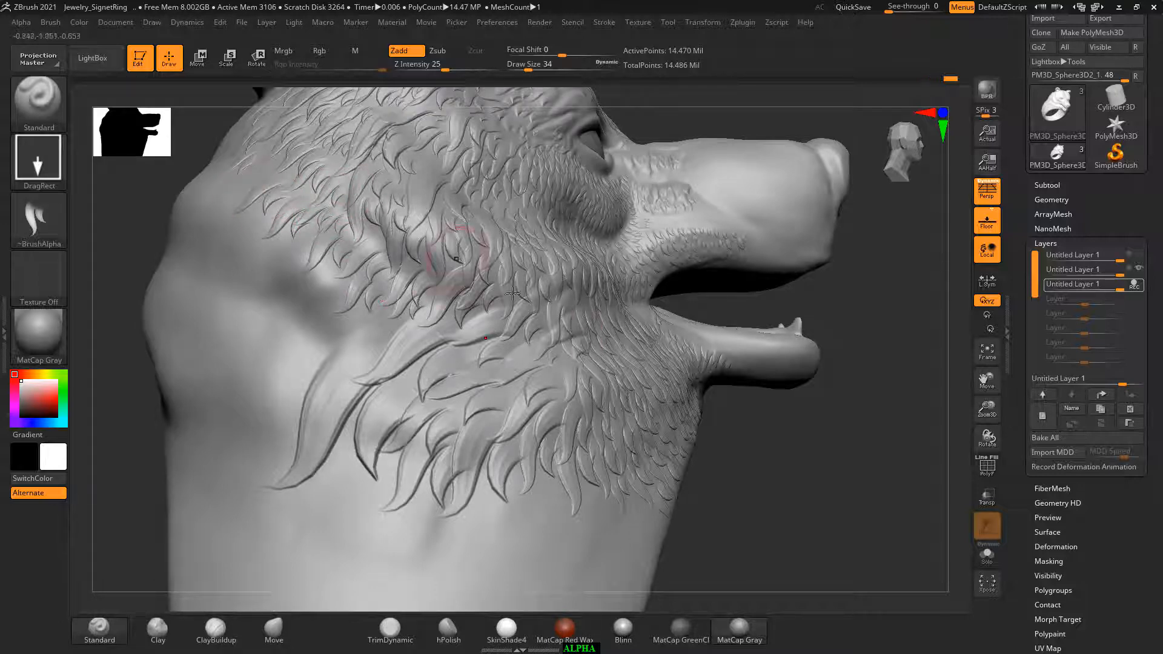
{"action": "left_click_drag", "start_coordinate": [846, 492], "coordinate": [906, 504], "text": "alt"}
{"action": "left_click_drag", "start_coordinate": [417, 338], "coordinate": [368, 359]}
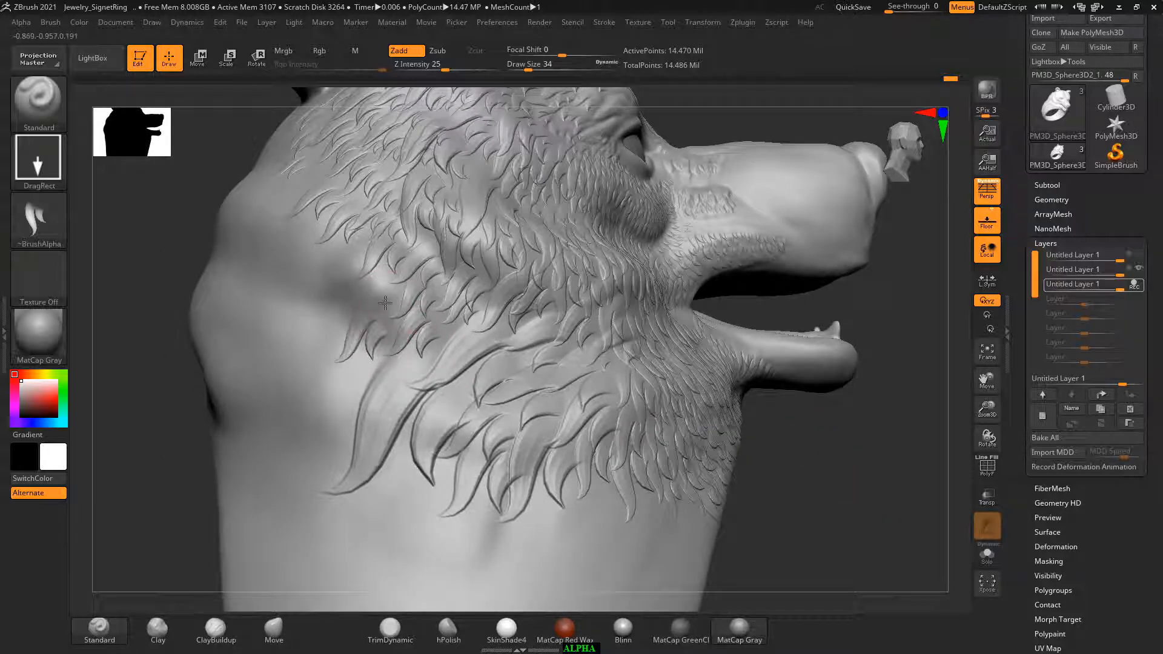
Extend the fur backward over the hollow behind the cheek and down to the roots of the long neck strands.
{"action": "left_click_drag", "start_coordinate": [334, 291], "coordinate": [335, 298]}
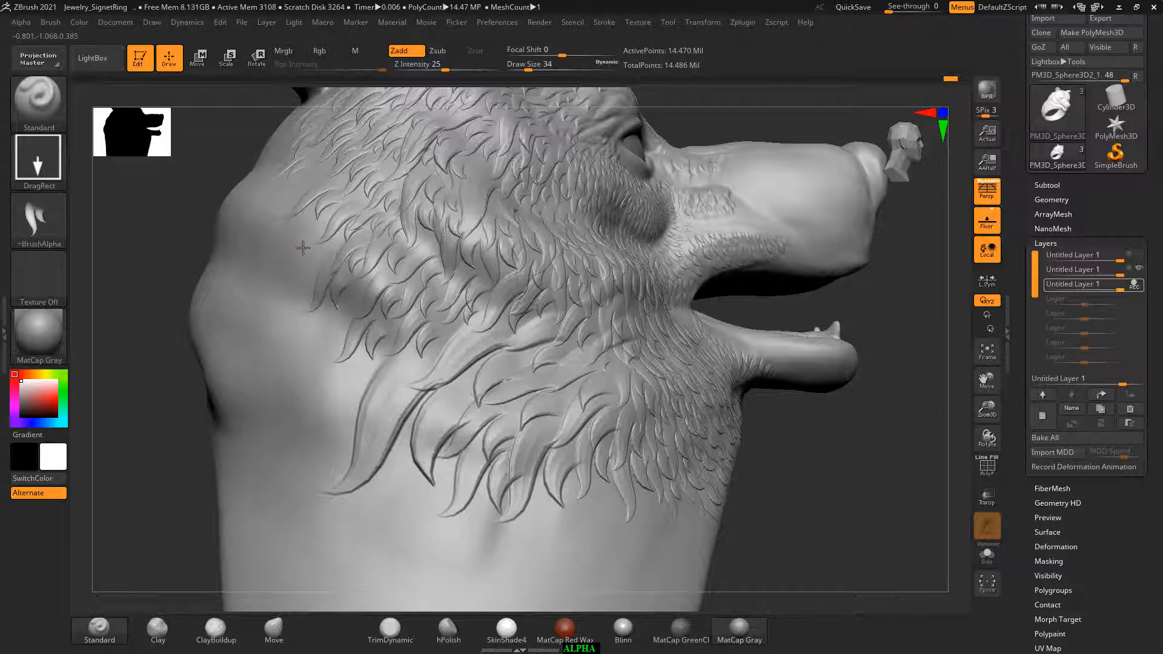
{"action": "left_click_drag", "start_coordinate": [303, 249], "coordinate": [325, 254]}
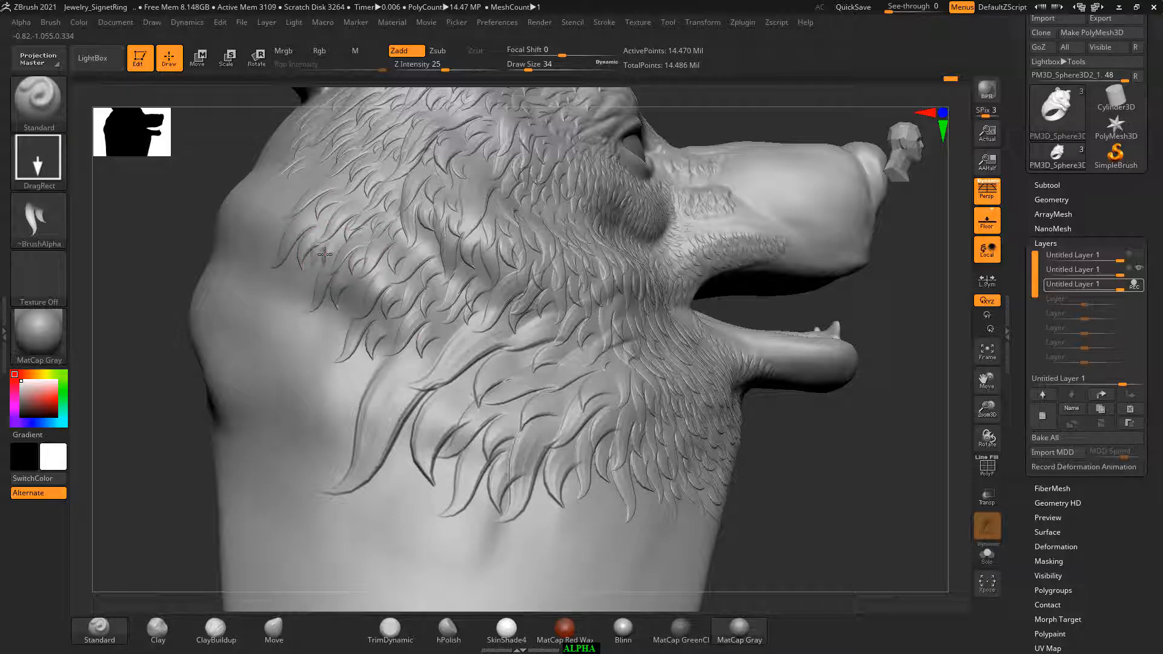
{"action": "left_click_drag", "start_coordinate": [306, 325], "coordinate": [343, 295]}
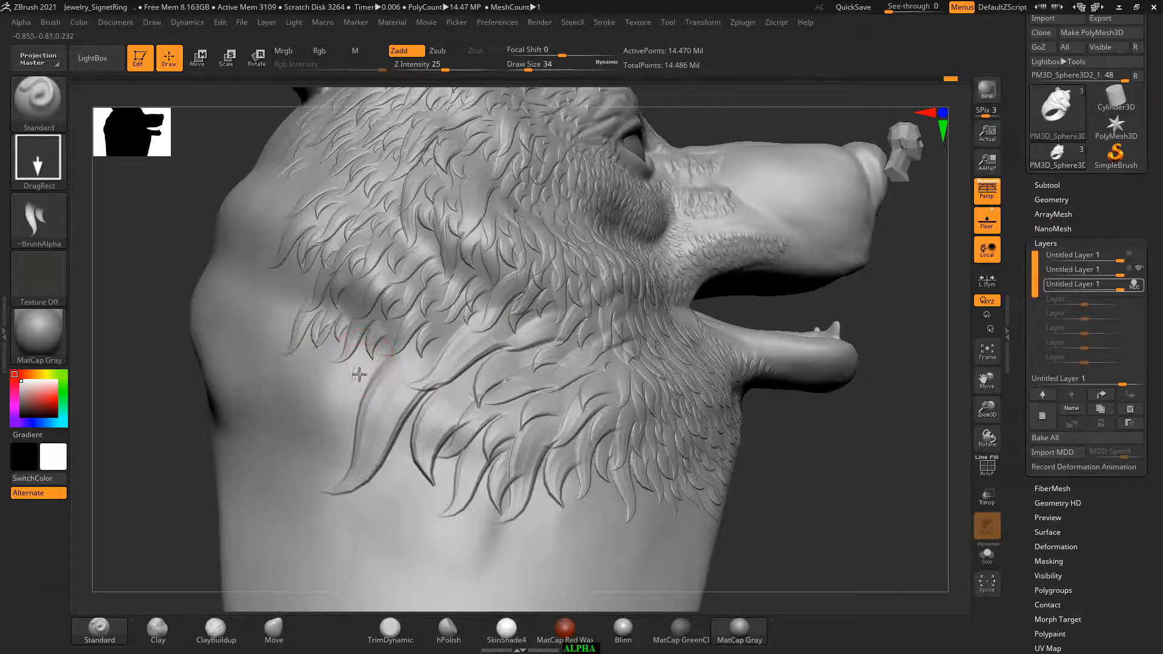
{"action": "left_click_drag", "start_coordinate": [358, 374], "coordinate": [392, 342]}
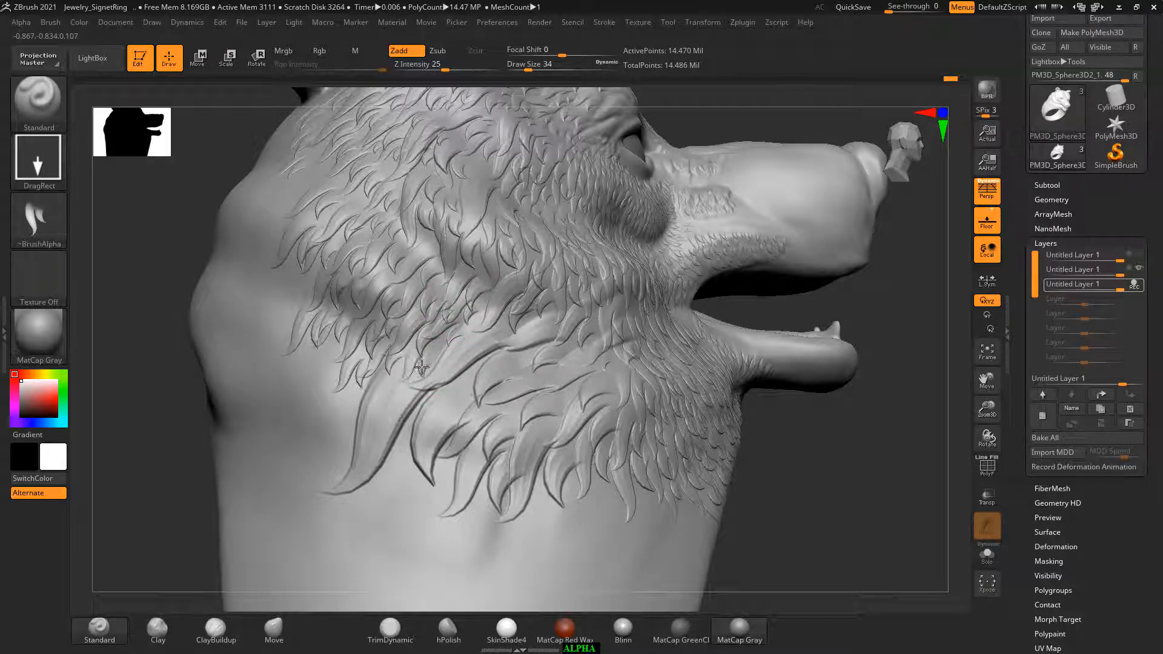
{"action": "left_click_drag", "start_coordinate": [422, 367], "coordinate": [485, 334]}
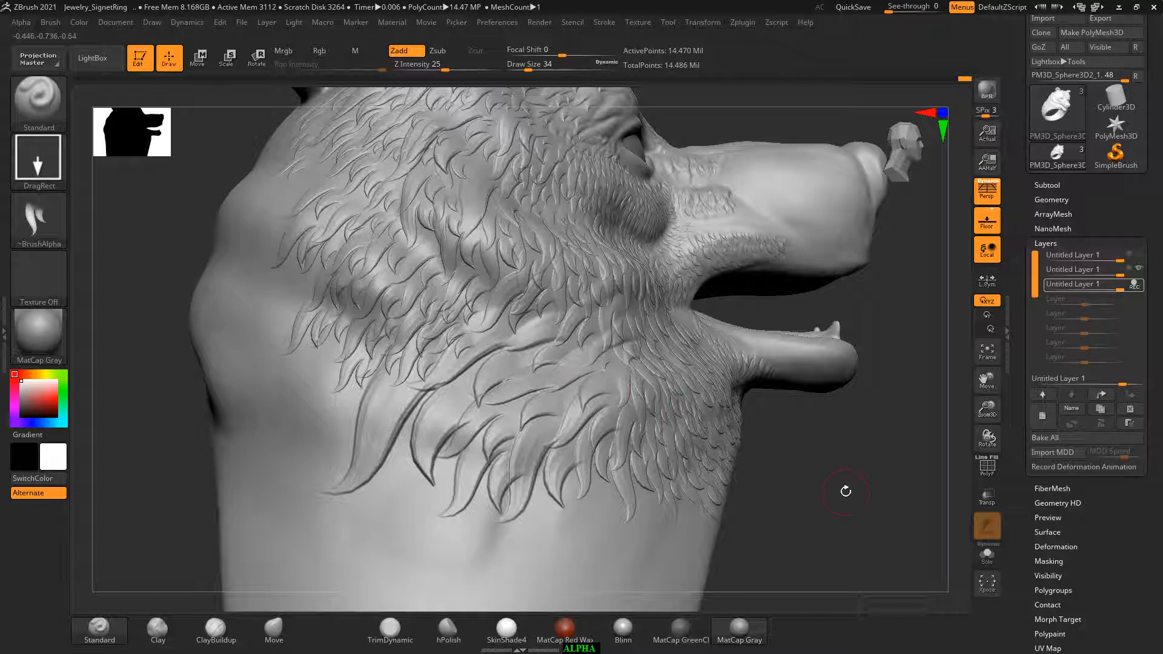
Fill the gaps between the long neck strands with smaller tufts and thicken the neck fur's lower edge.
{"action": "left_click_drag", "start_coordinate": [846, 522], "coordinate": [911, 493], "text": "alt"}
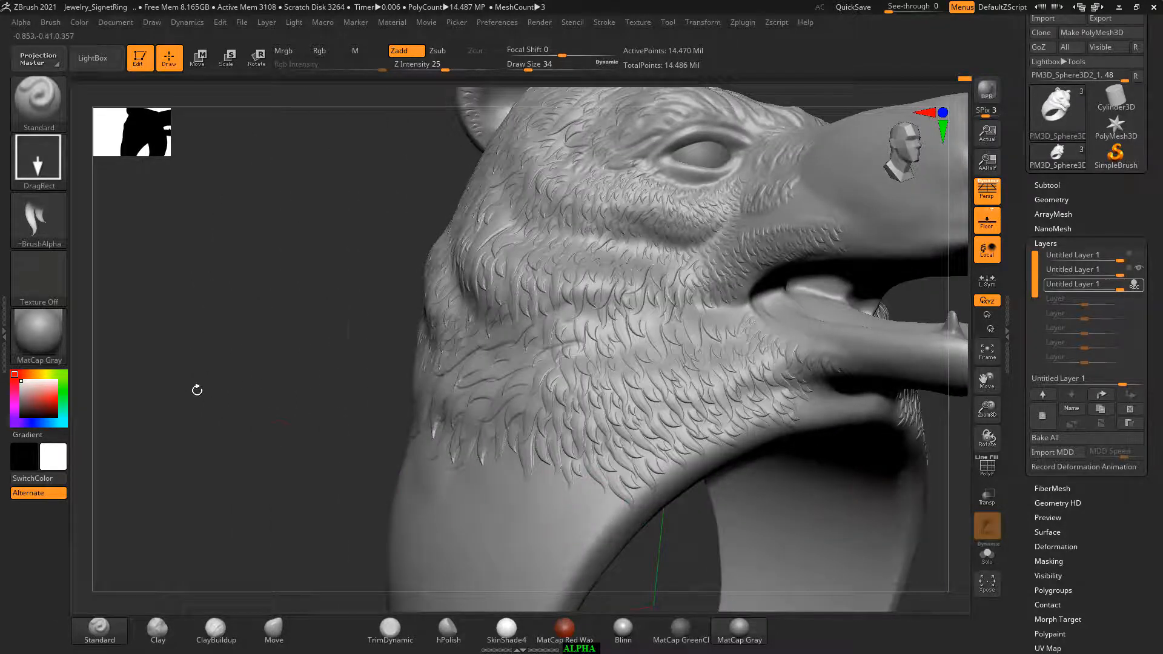
{"action": "left_click_drag", "start_coordinate": [197, 390], "coordinate": [418, 351]}
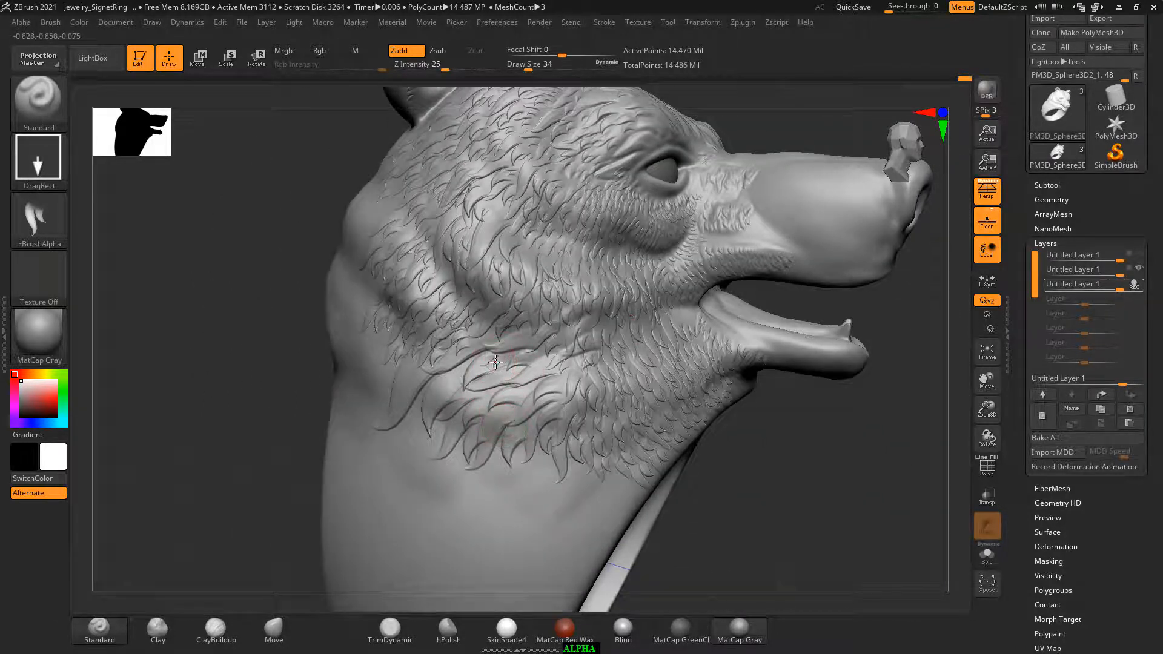
{"action": "mouse_move", "coordinate": [496, 362]}
{"action": "left_mouse_down"}
{"action": "mouse_move", "coordinate": [534, 368]}
{"action": "mouse_move", "coordinate": [507, 400]}
{"action": "mouse_move", "coordinate": [480, 401]}
{"action": "left_mouse_up"}
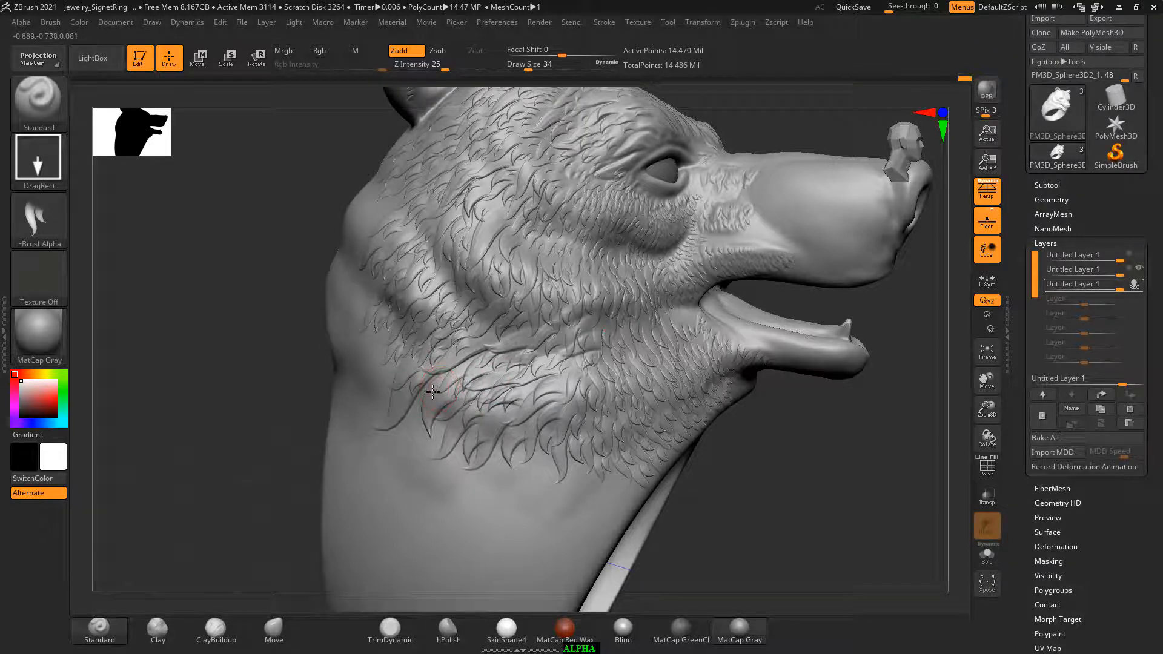
{"action": "left_click_drag", "start_coordinate": [433, 393], "coordinate": [414, 421]}
{"action": "mouse_move", "coordinate": [462, 465]}
{"action": "left_mouse_down"}
{"action": "mouse_move", "coordinate": [460, 476]}
{"action": "mouse_move", "coordinate": [550, 481]}
{"action": "left_mouse_up"}
{"action": "left_click_drag", "start_coordinate": [680, 515], "coordinate": [693, 523]}
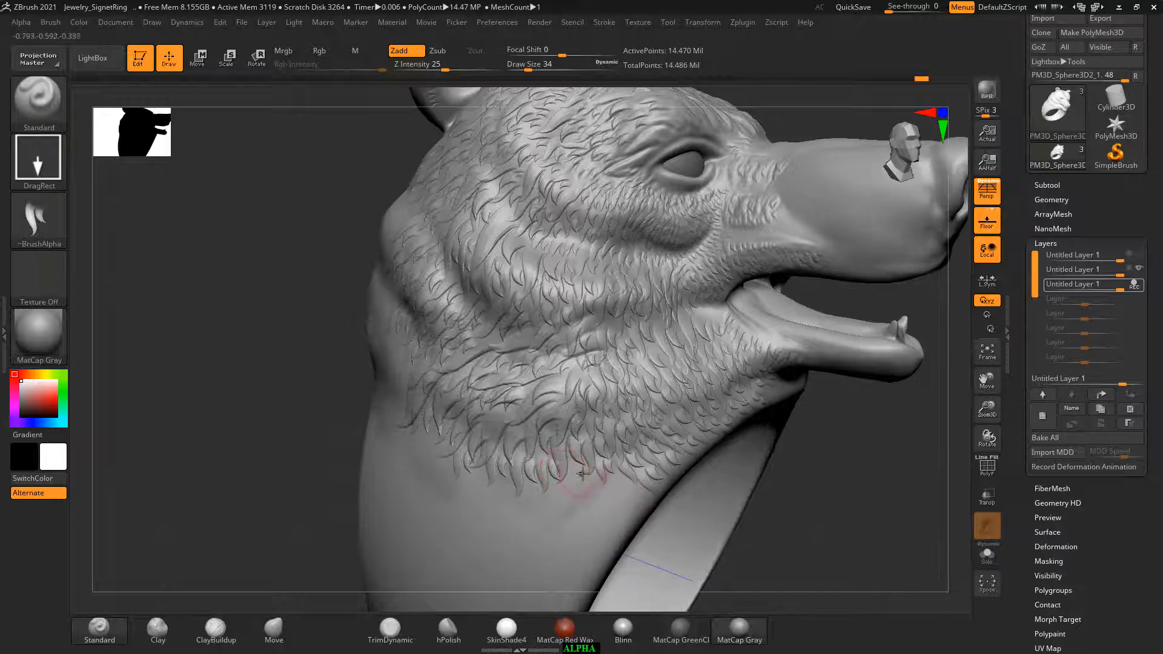
{"action": "left_click_drag", "start_coordinate": [584, 472], "coordinate": [582, 481]}
Fill the sparse spots in the cheek folds and behind the mouth corner with more tufts.
{"action": "left_click_drag", "start_coordinate": [335, 364], "coordinate": [307, 372]}
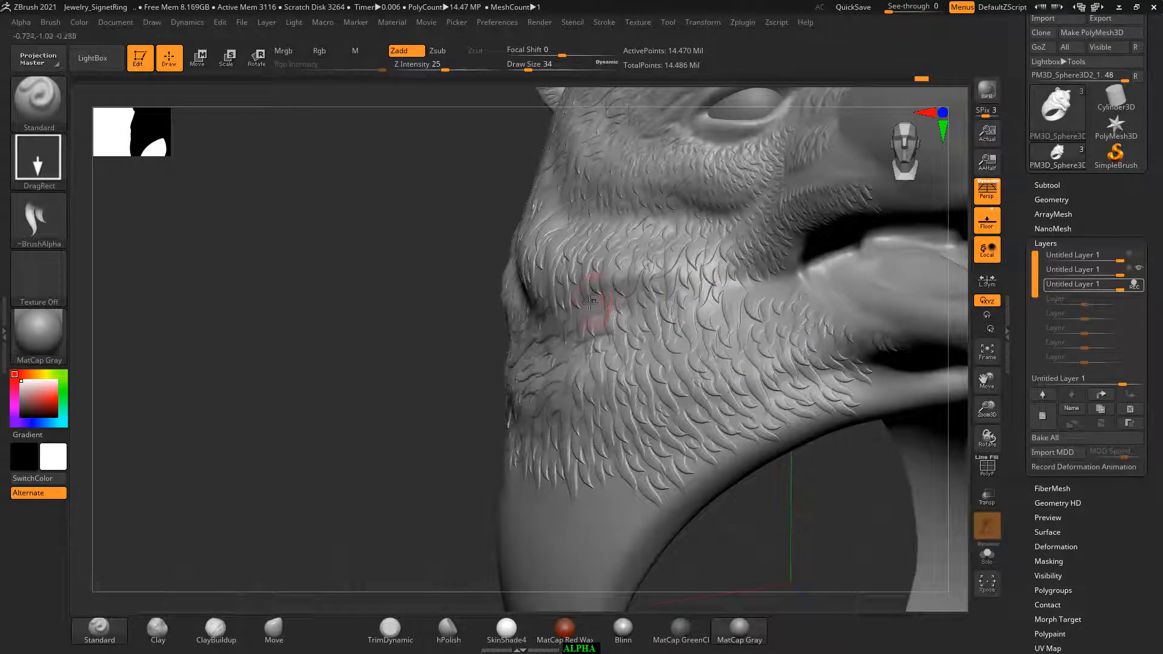
{"action": "left_click_drag", "start_coordinate": [405, 311], "coordinate": [603, 312]}
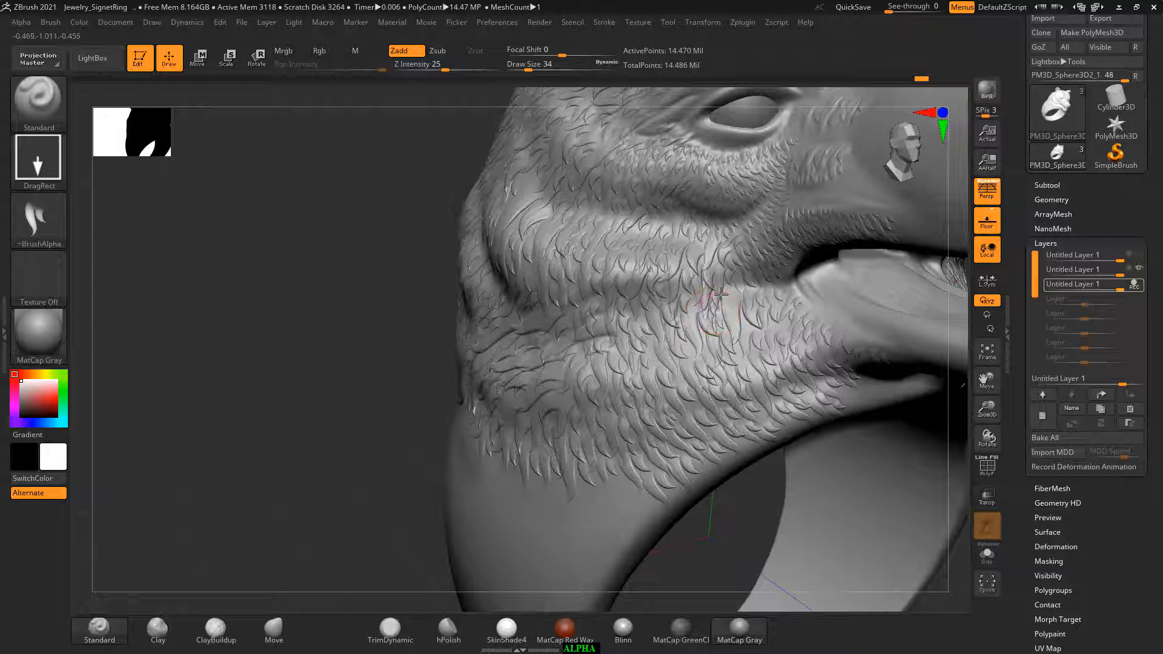
{"action": "mouse_move", "coordinate": [362, 482]}
{"action": "left_mouse_down"}
{"action": "mouse_move", "coordinate": [267, 411]}
{"action": "mouse_move", "coordinate": [295, 403]}
{"action": "left_mouse_up"}
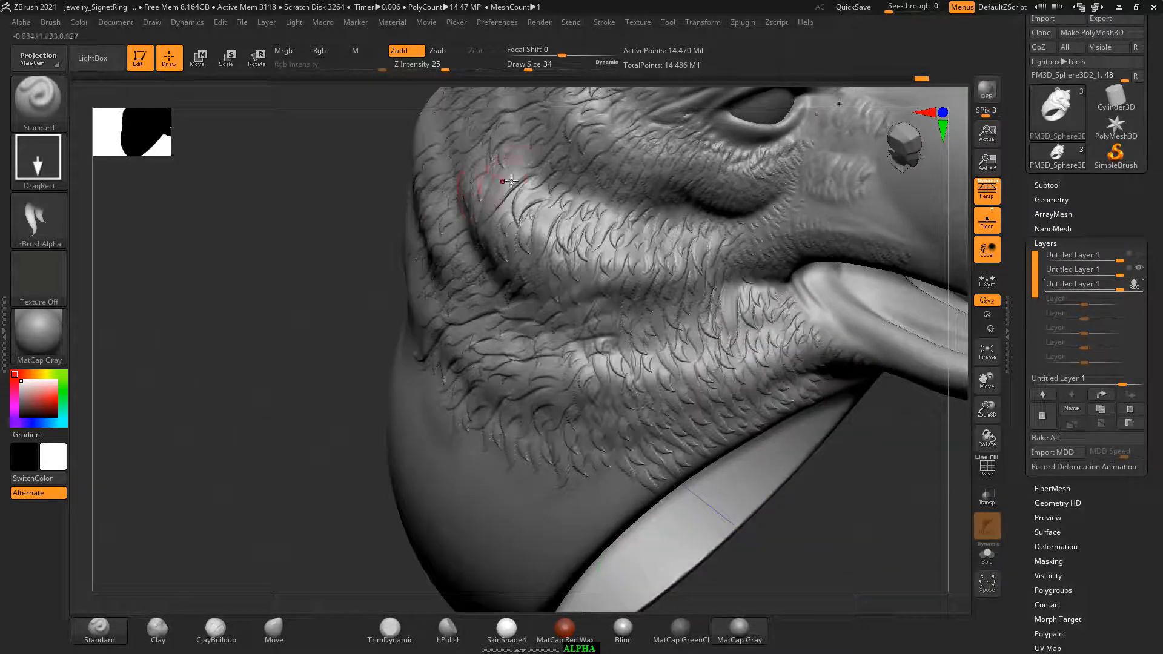
{"action": "left_click_drag", "start_coordinate": [516, 165], "coordinate": [522, 194]}
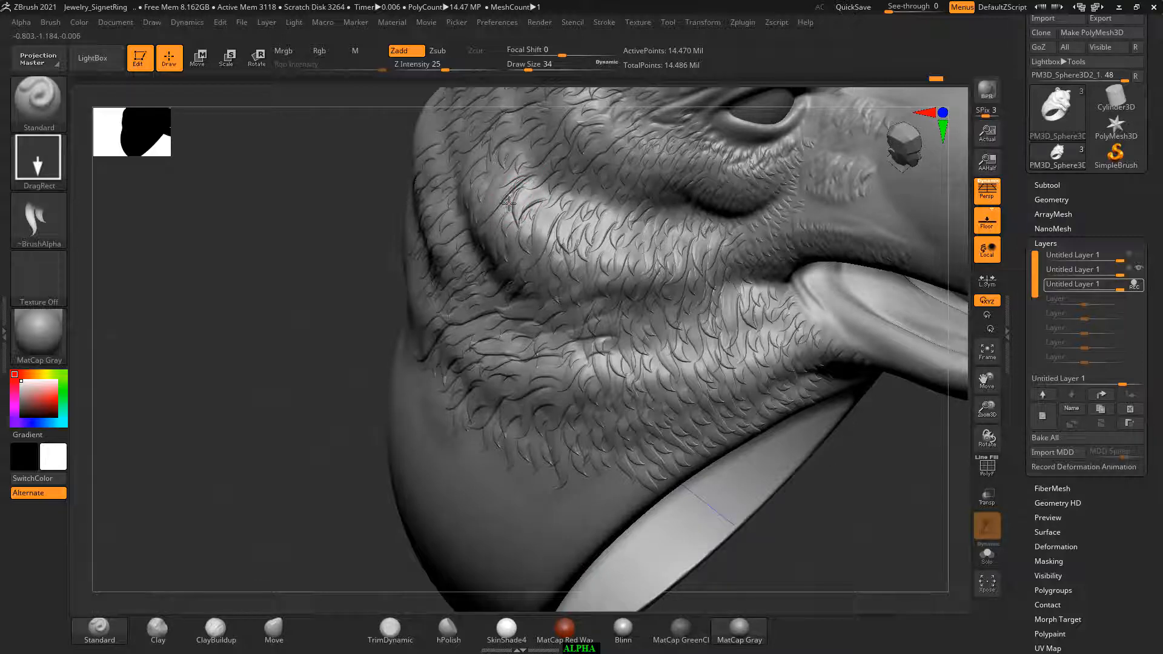
Stamp small fur tufts on the upper bridge of the muzzle, just below the brow.
{"action": "left_click_drag", "start_coordinate": [220, 341], "coordinate": [200, 316], "text": "alt"}
{"action": "left_click_drag", "start_coordinate": [283, 525], "coordinate": [125, 377]}
{"action": "left_click_drag", "start_coordinate": [813, 343], "coordinate": [921, 339], "text": "alt"}
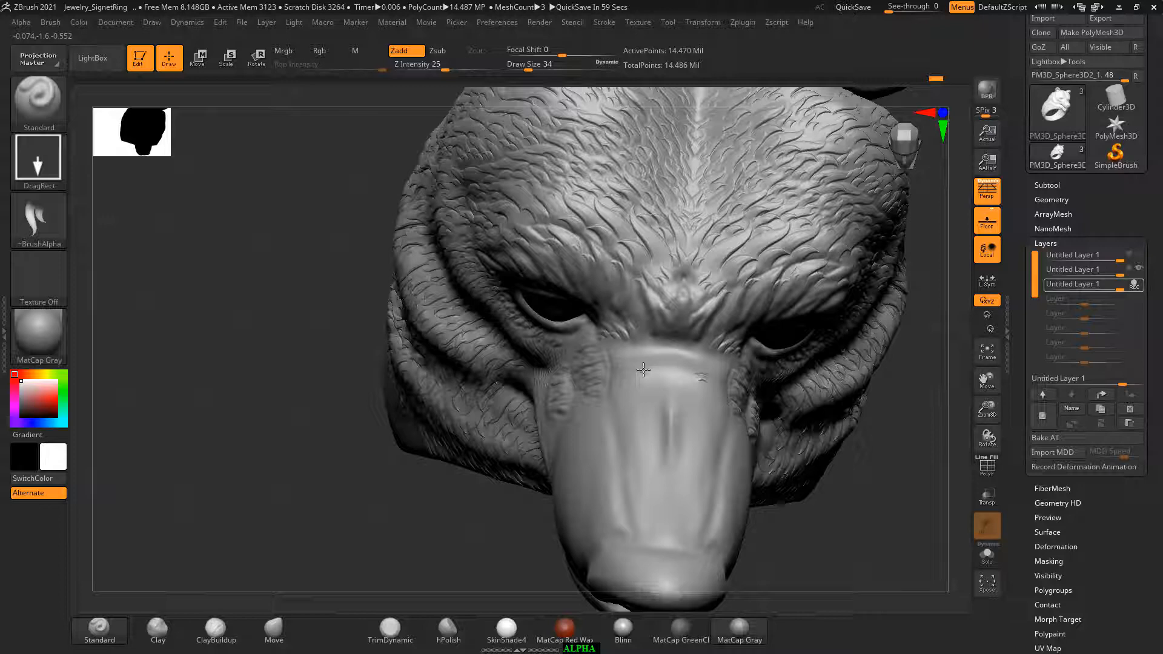
{"action": "left_click_drag", "start_coordinate": [644, 370], "coordinate": [653, 387]}
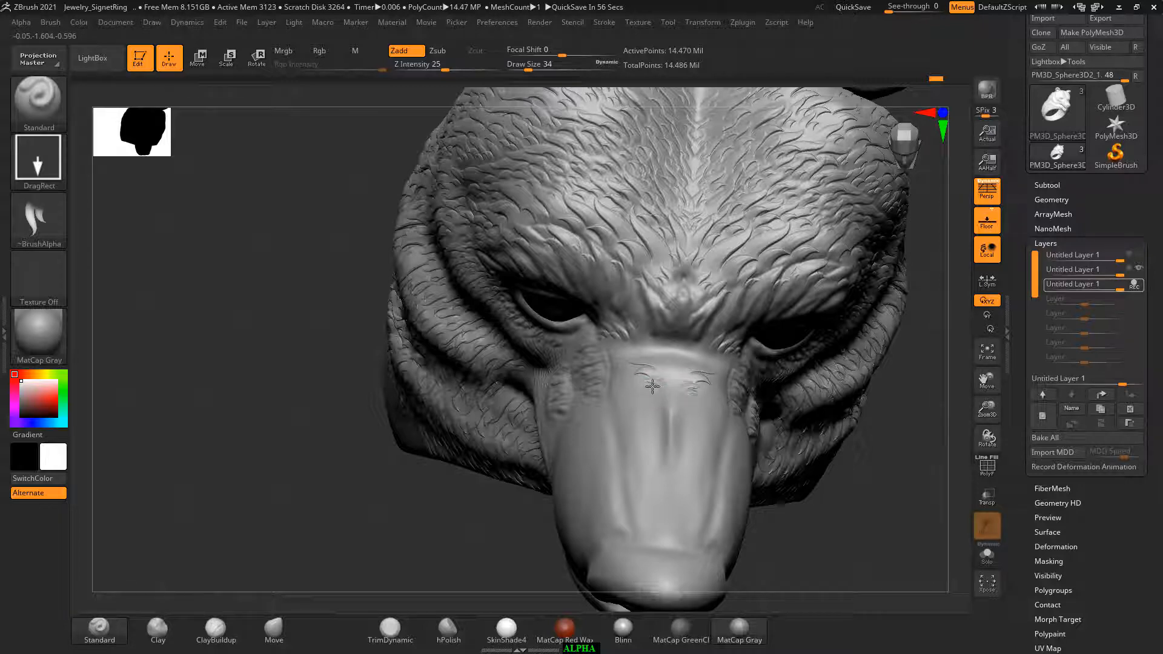
{"action": "mouse_move", "coordinate": [895, 455]}
{"action": "left_mouse_down", "text": "alt"}
{"action": "mouse_move", "coordinate": [896, 426]}
{"action": "mouse_move", "coordinate": [903, 435]}
{"action": "left_mouse_up", "text": "alt"}
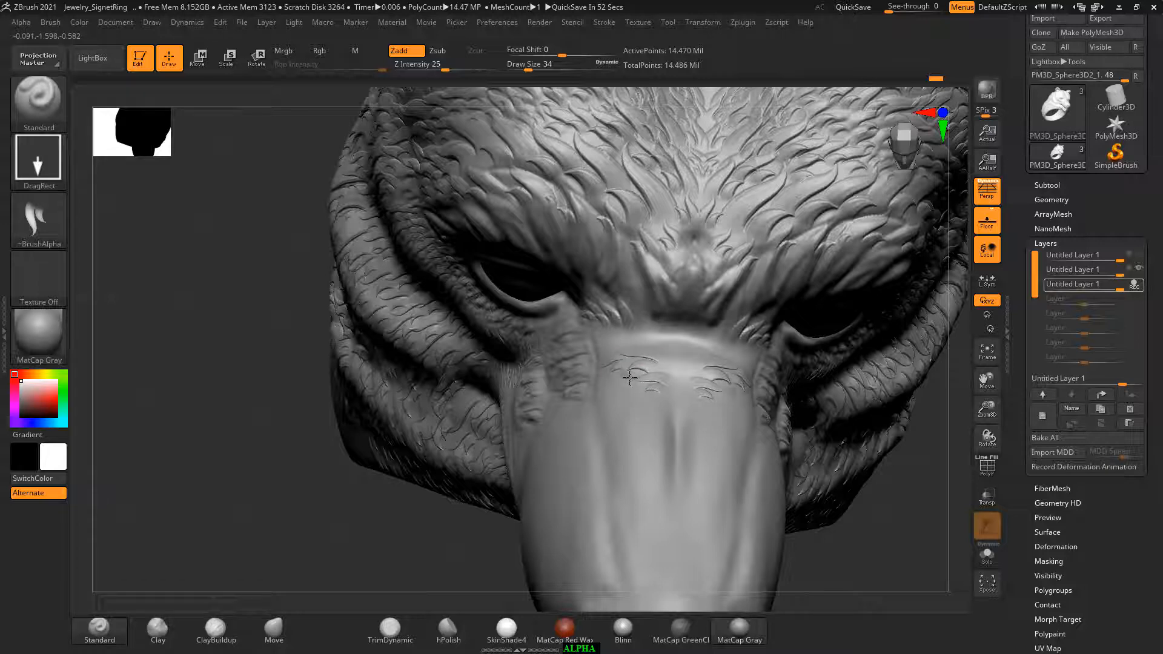
{"action": "mouse_move", "coordinate": [642, 387]}
{"action": "left_mouse_down"}
{"action": "mouse_move", "coordinate": [615, 387]}
{"action": "mouse_move", "coordinate": [663, 396]}
{"action": "left_mouse_up"}
{"action": "mouse_move", "coordinate": [636, 399]}
{"action": "left_mouse_down"}
{"action": "mouse_move", "coordinate": [651, 412]}
{"action": "mouse_move", "coordinate": [661, 401]}
{"action": "mouse_move", "coordinate": [615, 404]}
{"action": "mouse_move", "coordinate": [616, 414]}
{"action": "mouse_move", "coordinate": [655, 423]}
{"action": "mouse_move", "coordinate": [636, 447]}
{"action": "mouse_move", "coordinate": [660, 456]}
{"action": "mouse_move", "coordinate": [615, 456]}
{"action": "mouse_move", "coordinate": [649, 429]}
{"action": "left_mouse_up"}
Extend the short fur down both sides of the muzzle bridge toward the nose and thicken the two strips.
{"action": "left_click_drag", "start_coordinate": [236, 500], "coordinate": [255, 534]}
{"action": "left_click_drag", "start_coordinate": [694, 427], "coordinate": [697, 481]}
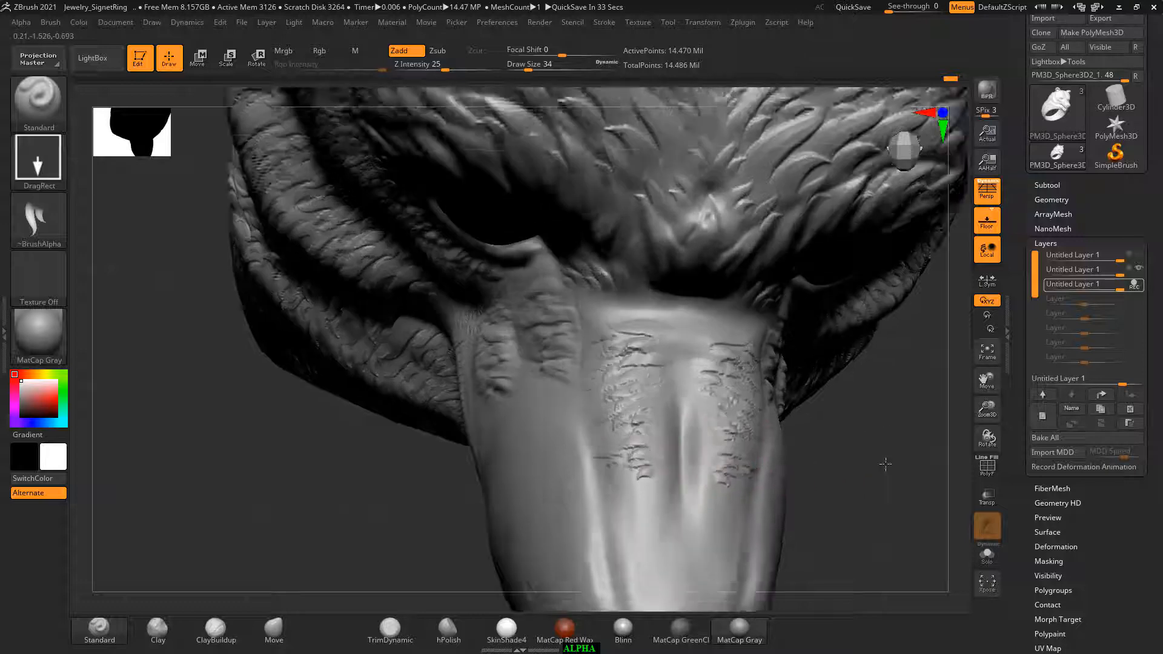
{"action": "left_click_drag", "start_coordinate": [885, 464], "coordinate": [860, 460]}
{"action": "mouse_move", "coordinate": [621, 445]}
{"action": "left_mouse_down"}
{"action": "mouse_move", "coordinate": [615, 434]}
{"action": "mouse_move", "coordinate": [607, 446]}
{"action": "left_mouse_up"}
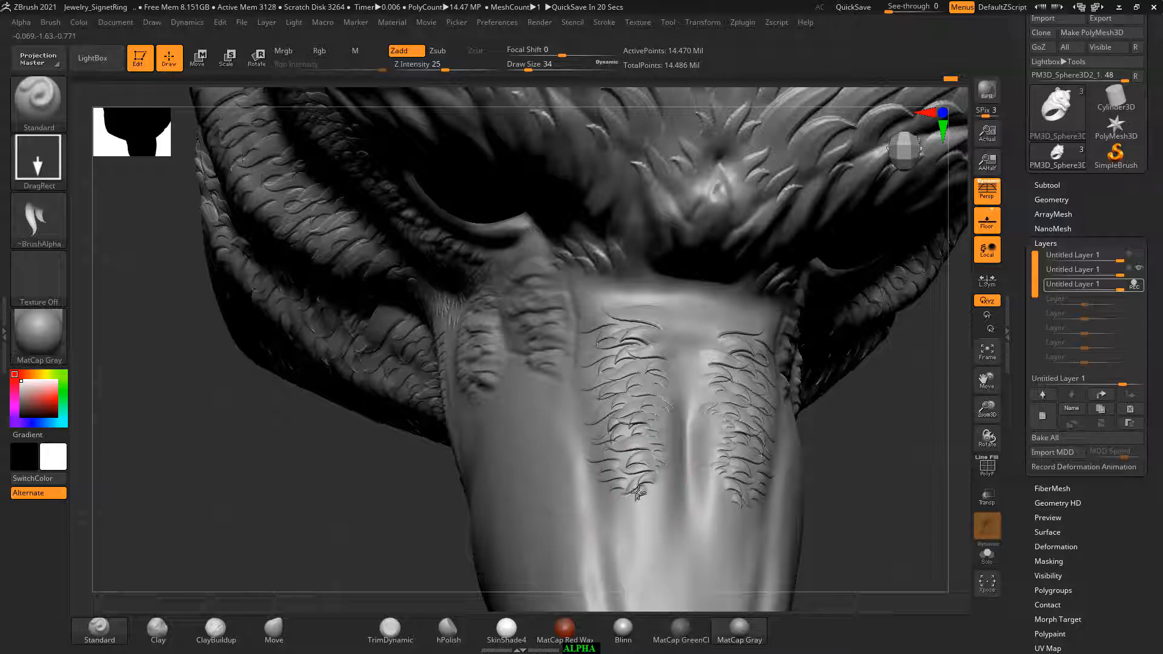
{"action": "mouse_move", "coordinate": [638, 492]}
{"action": "left_mouse_down"}
{"action": "mouse_move", "coordinate": [618, 511]}
{"action": "mouse_move", "coordinate": [639, 505]}
{"action": "left_mouse_up"}
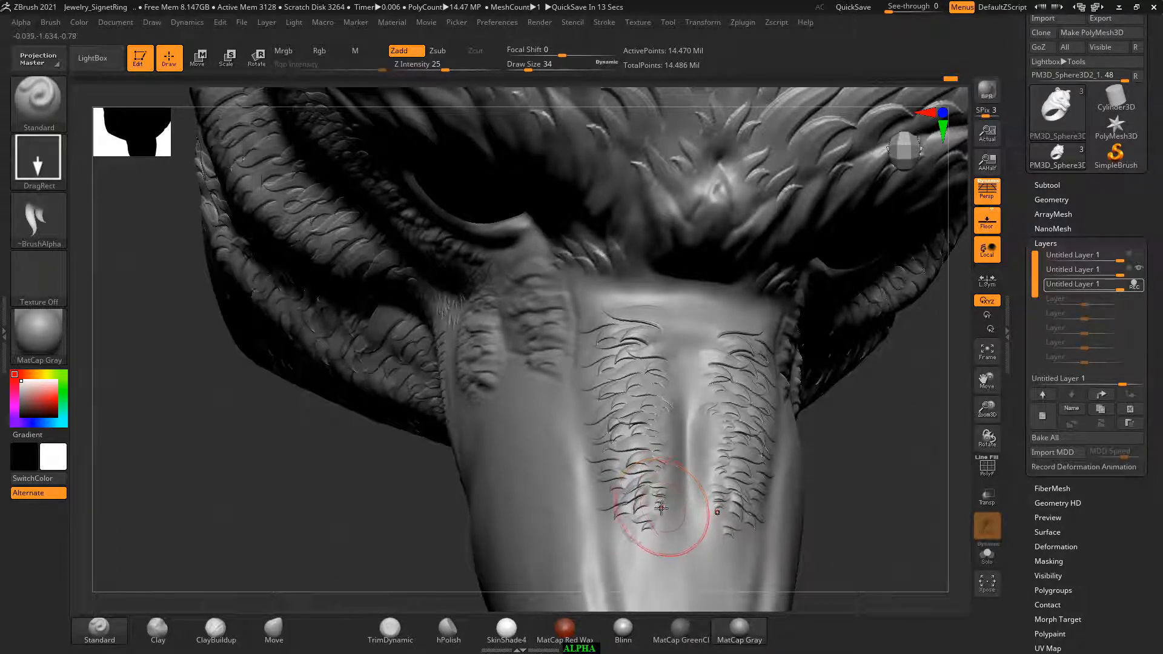
{"action": "key", "text": "ctrl"}
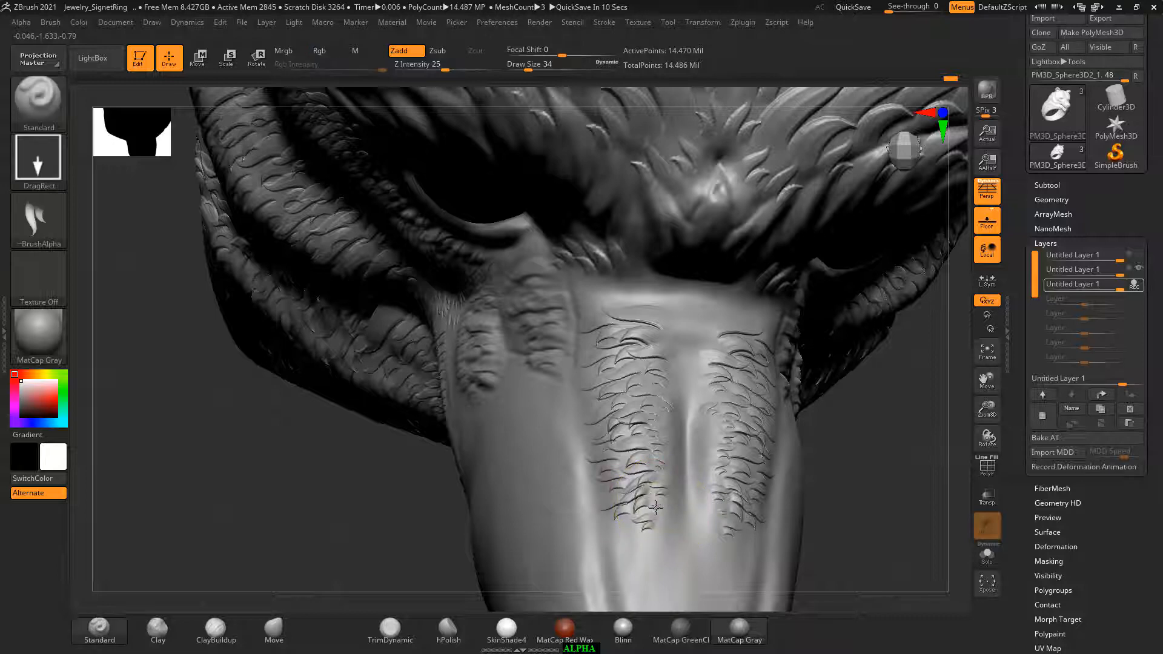
{"action": "left_click_drag", "start_coordinate": [926, 516], "coordinate": [909, 475]}
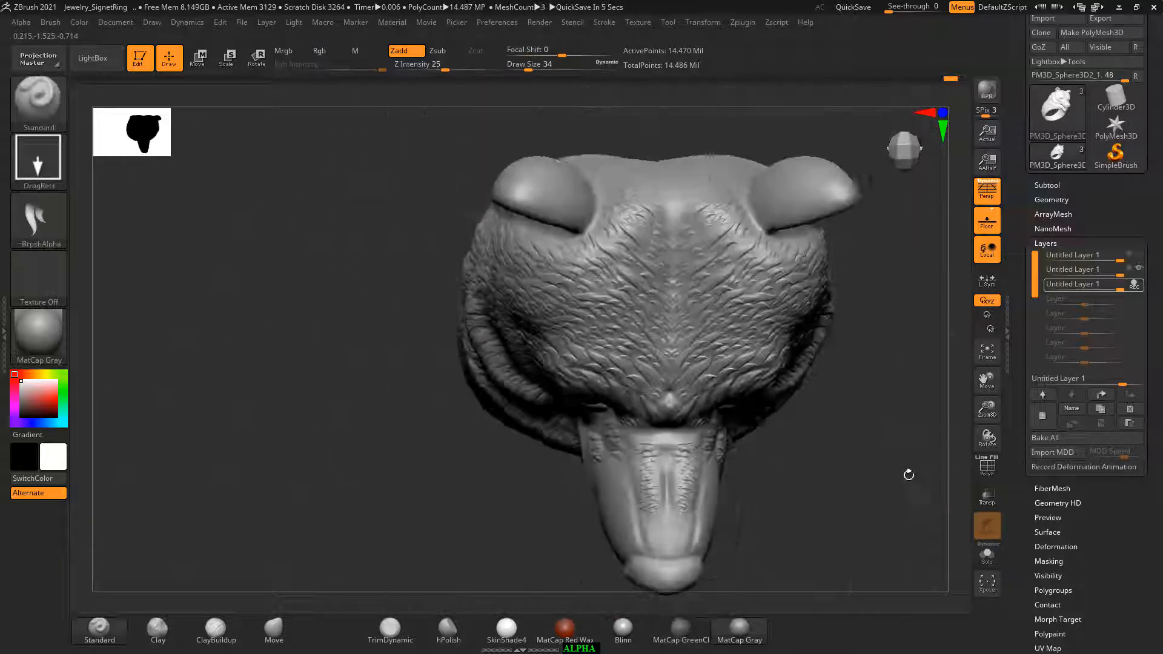
{"action": "left_click_drag", "start_coordinate": [911, 428], "coordinate": [931, 366]}
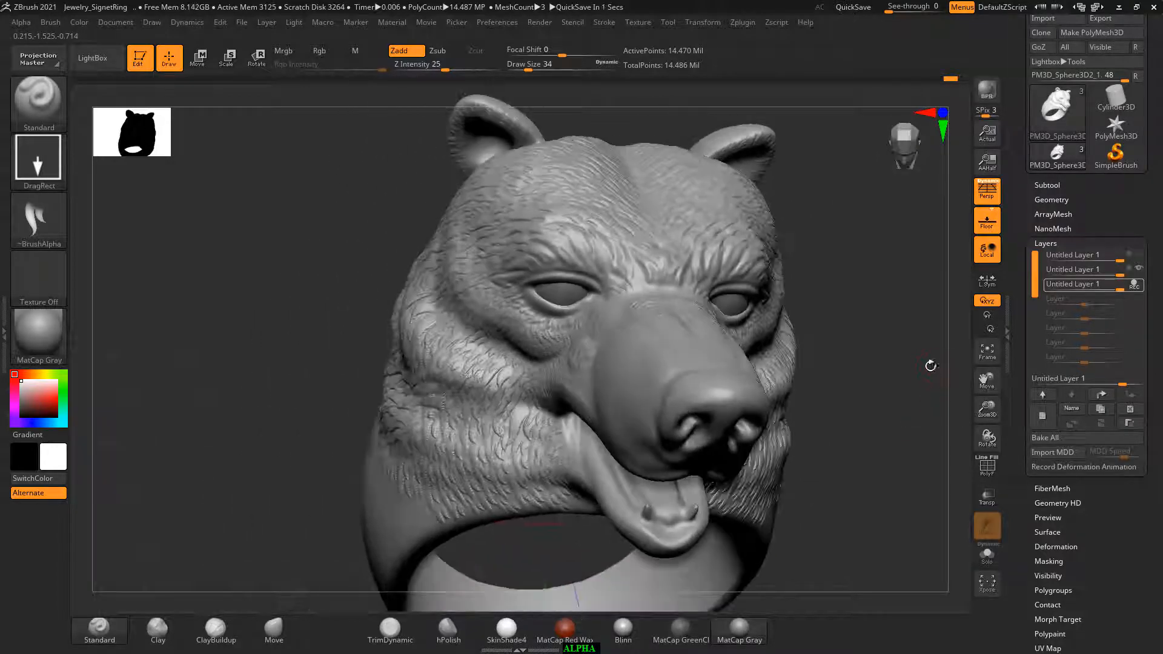